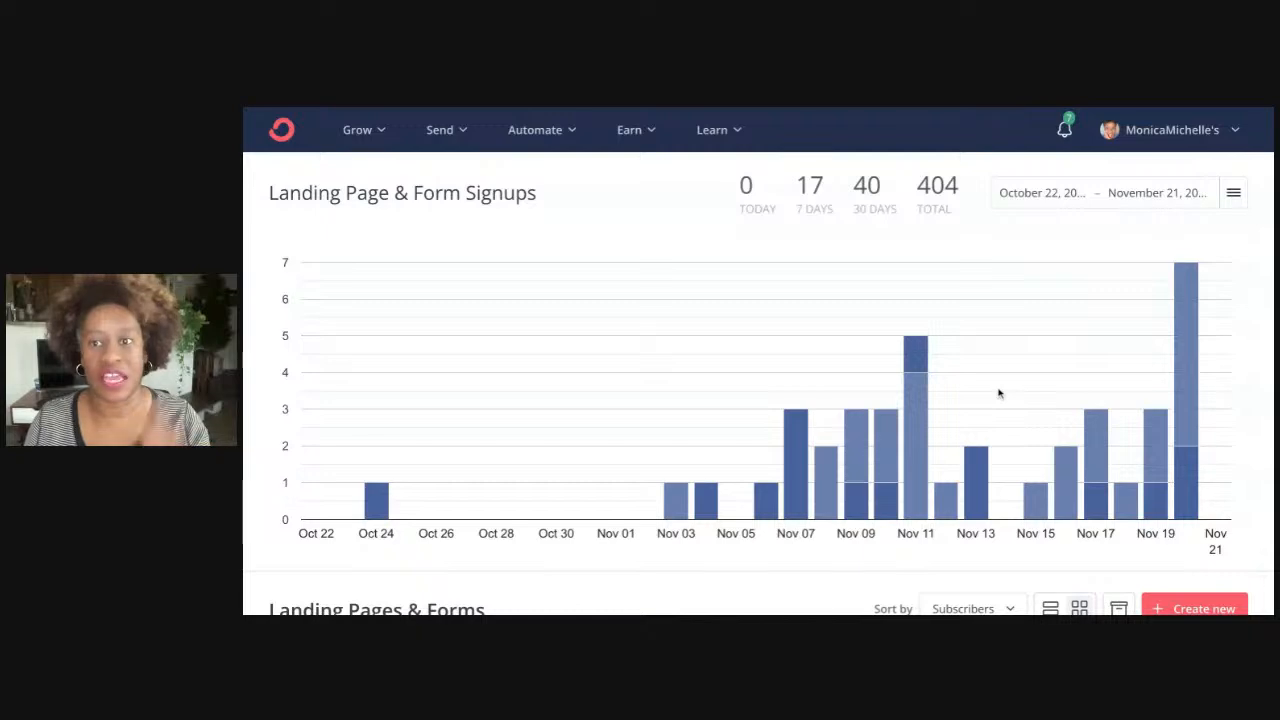
Scroll up and down the dashboard to review the Landing Pages & Forms section
{"action": "scroll", "coordinate": [760, 360], "scroll_direction": "down", "scroll_amount": 3}
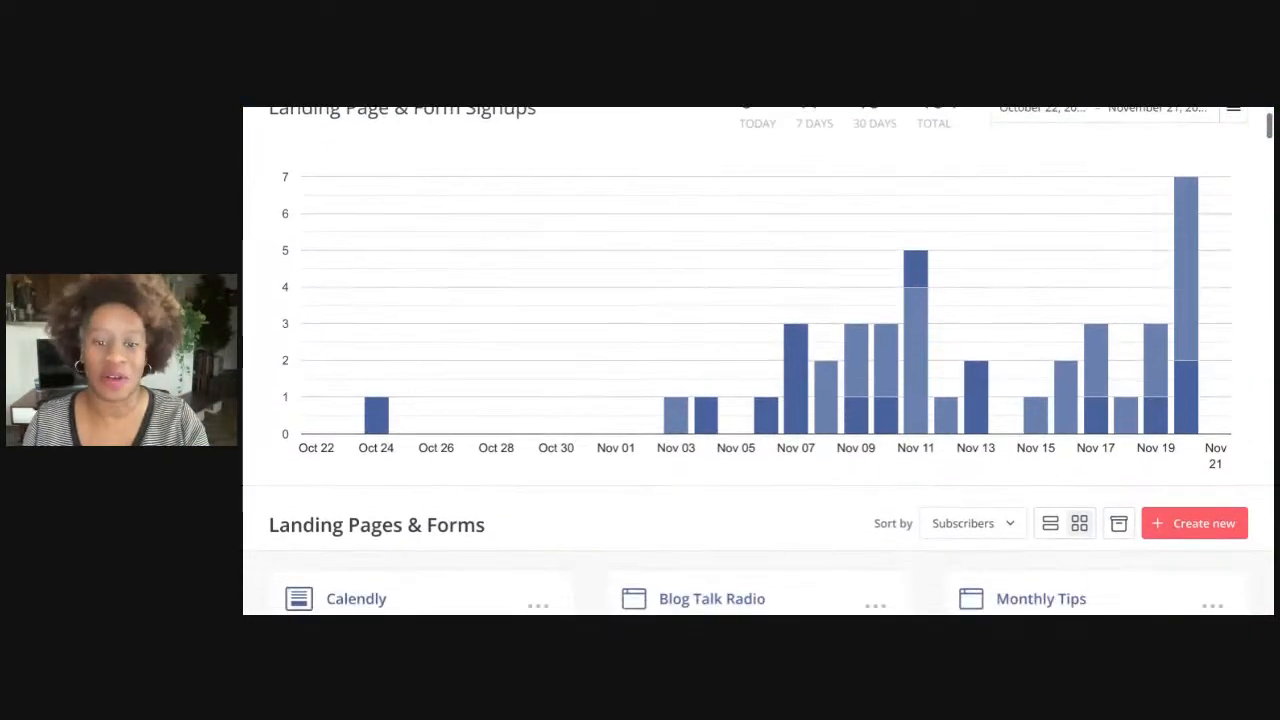
{"action": "scroll", "coordinate": [760, 360], "scroll_direction": "down", "scroll_amount": 1}
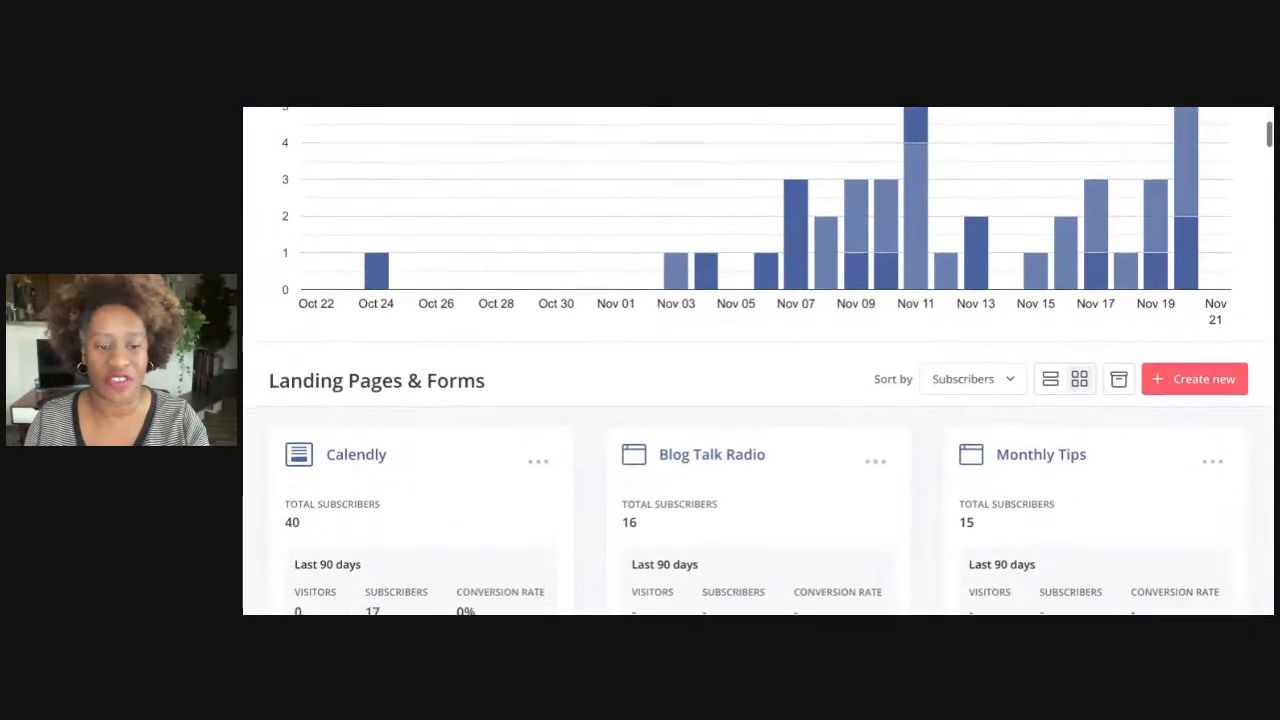
{"action": "scroll", "coordinate": [760, 360], "scroll_direction": "up", "scroll_amount": 1}
{"action": "scroll", "coordinate": [760, 360], "scroll_direction": "up", "scroll_amount": 3}
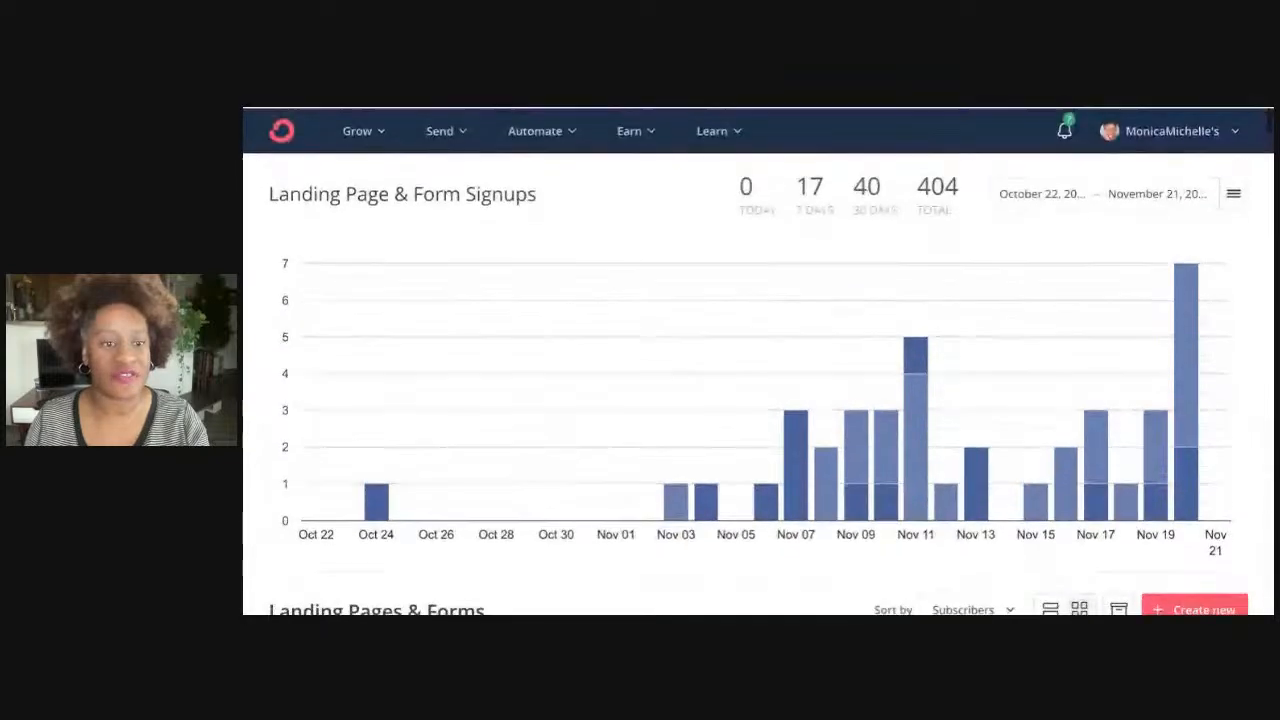
{"action": "scroll", "coordinate": [760, 360], "scroll_direction": "down", "scroll_amount": 3}
{"action": "scroll", "coordinate": [760, 360], "scroll_direction": "down", "scroll_amount": 1}
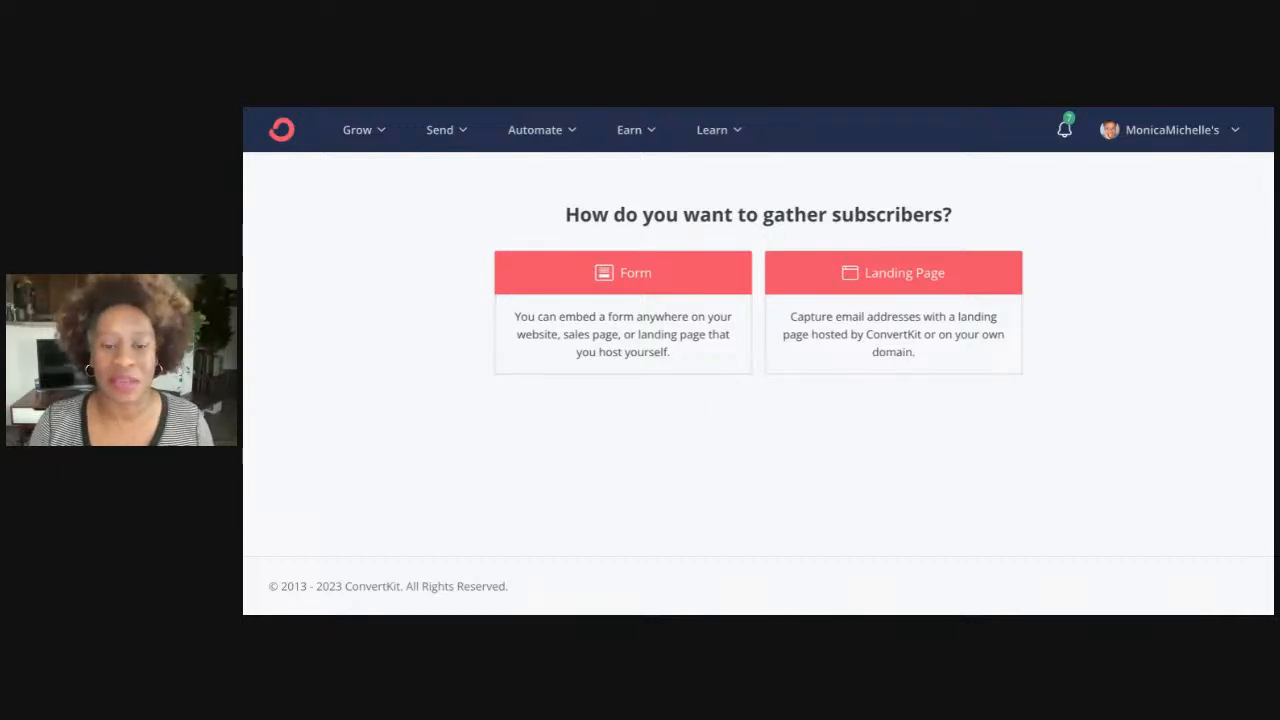
Choose Landing Page and browse the whole template gallery, from Abbey down to Princeton and Quincy
{"action": "left_click", "coordinate": [893, 279]}
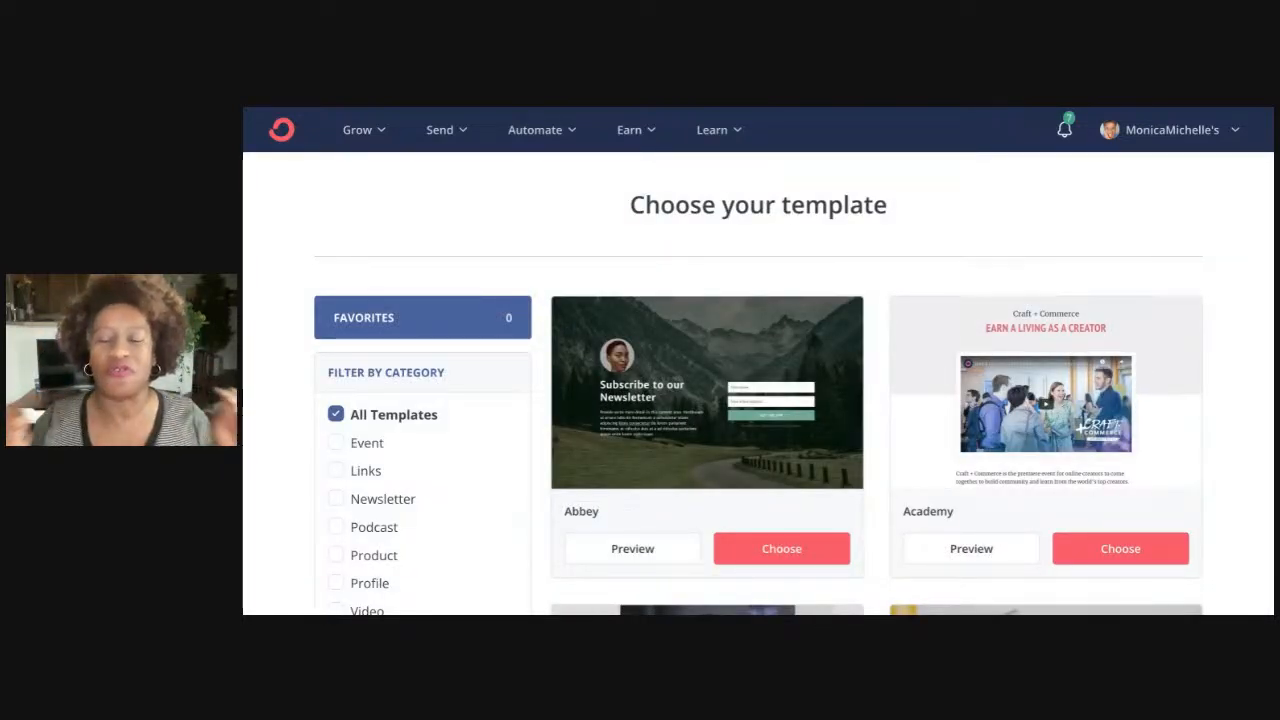
{"action": "scroll", "coordinate": [879, 357], "scroll_direction": "down", "scroll_amount": 2}
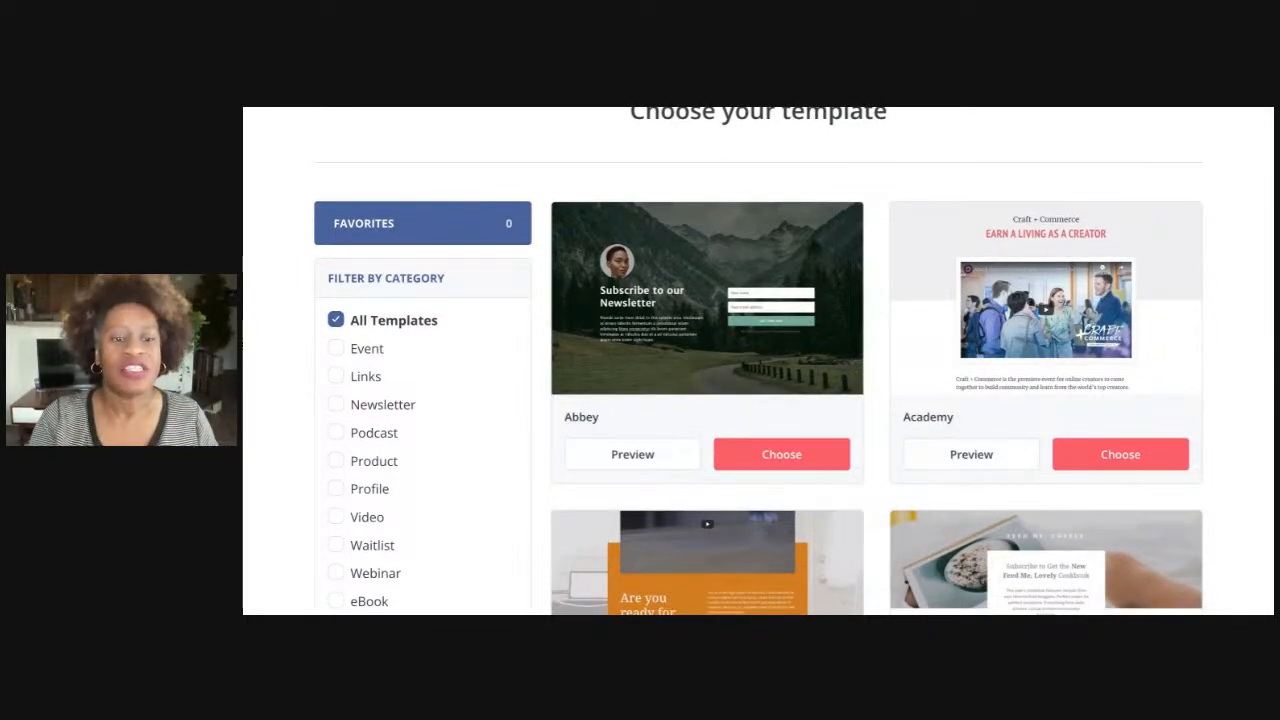
{"action": "scroll", "coordinate": [872, 396], "scroll_direction": "down", "scroll_amount": 3}
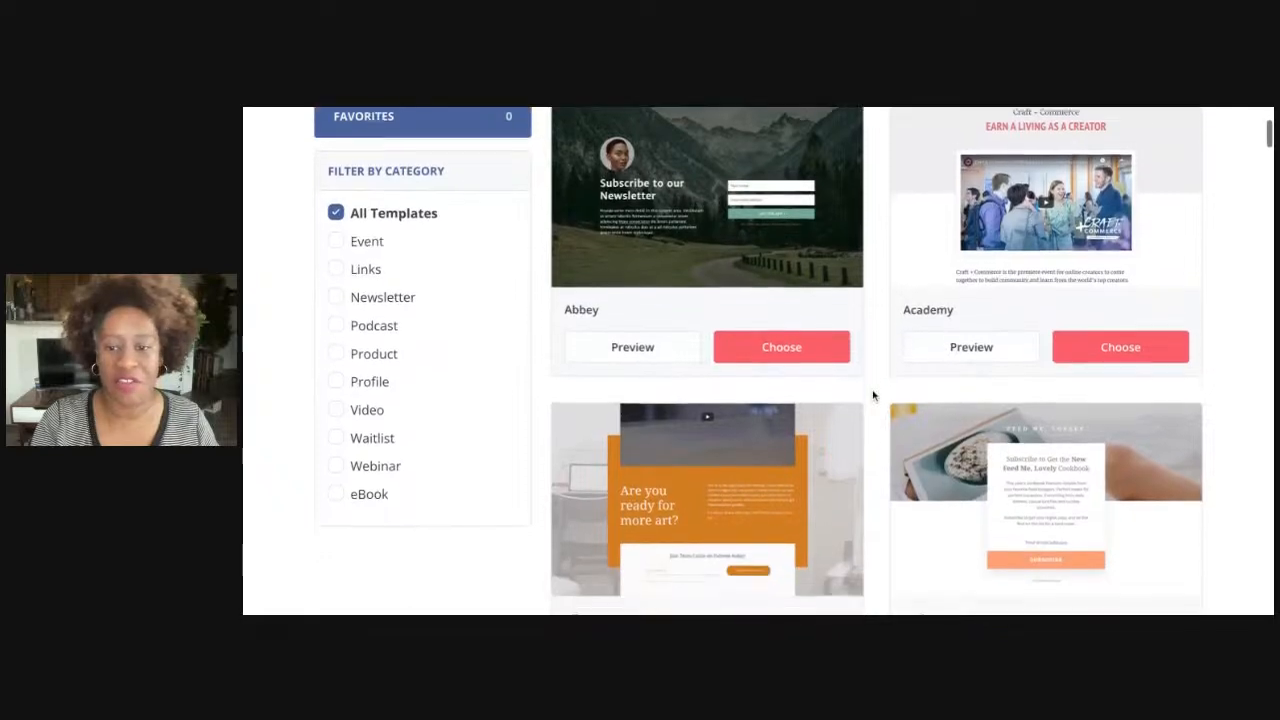
{"action": "scroll", "coordinate": [872, 396], "scroll_direction": "down", "scroll_amount": 9}
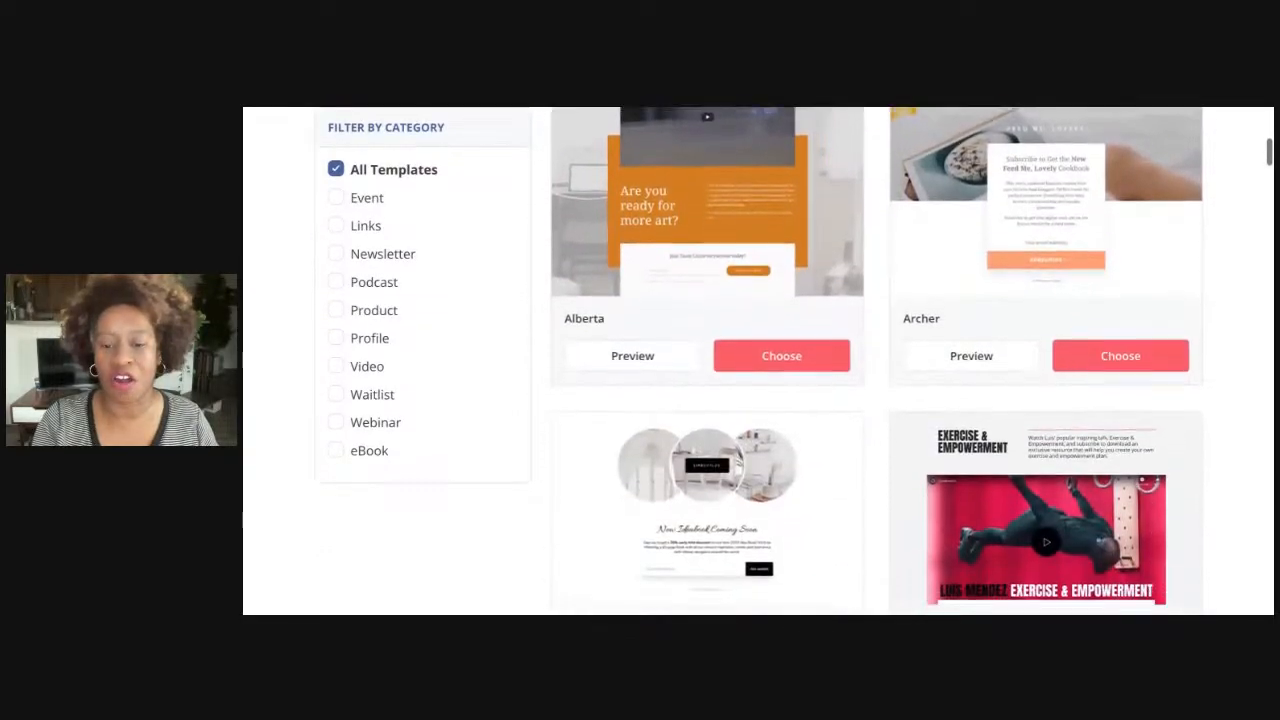
{"action": "scroll", "coordinate": [872, 396], "scroll_direction": "down", "scroll_amount": 15}
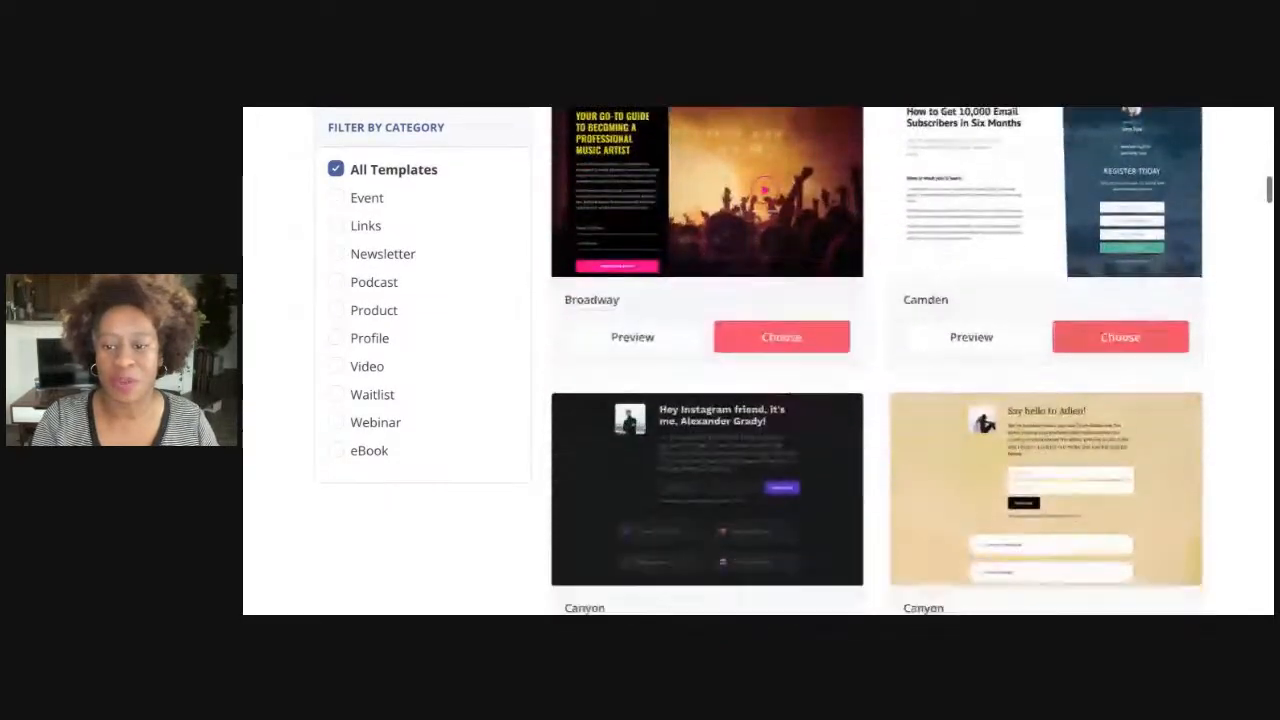
{"action": "scroll", "coordinate": [872, 396], "scroll_direction": "down", "scroll_amount": 12}
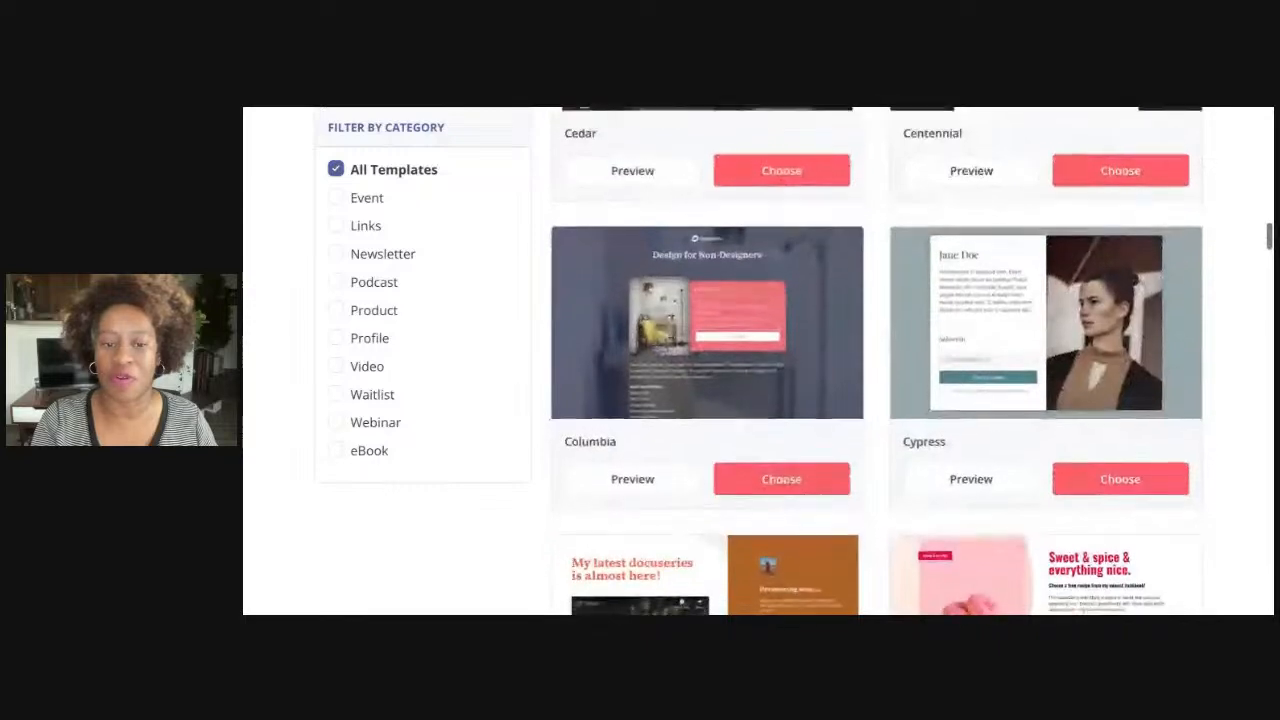
{"action": "scroll", "coordinate": [872, 396], "scroll_direction": "down", "scroll_amount": 8}
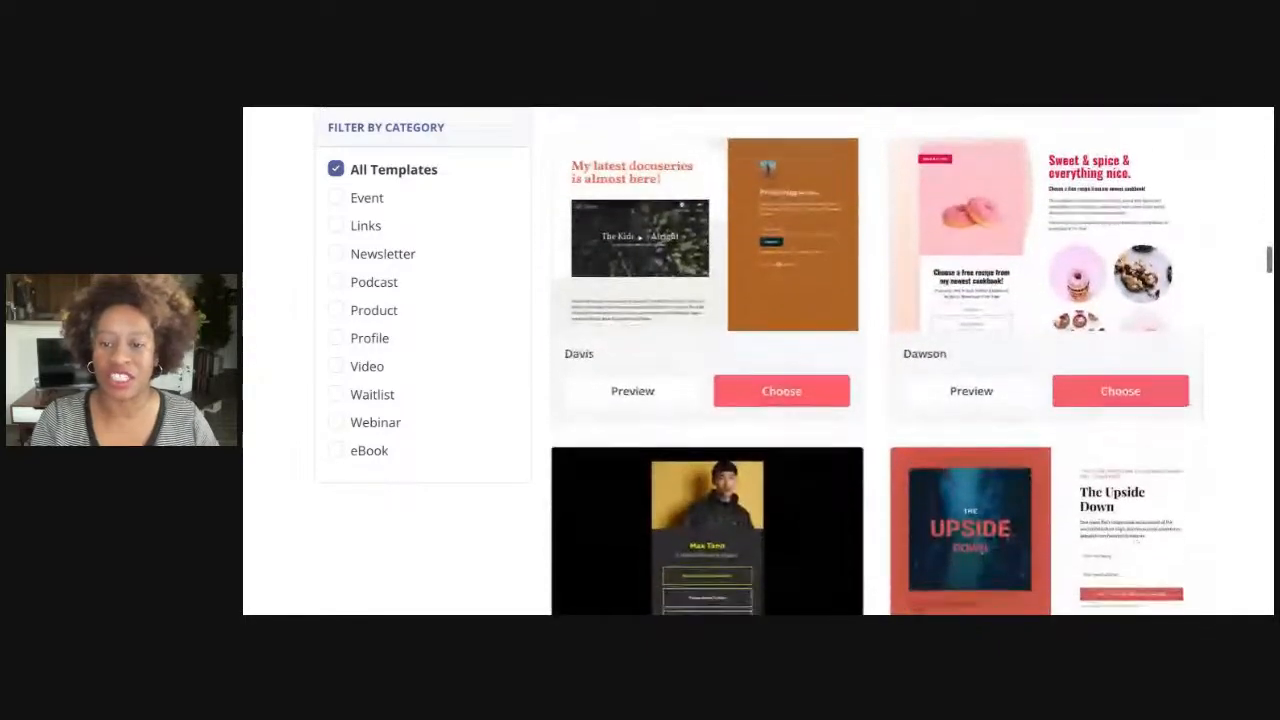
{"action": "scroll", "coordinate": [789, 422], "scroll_direction": "down", "scroll_amount": 3}
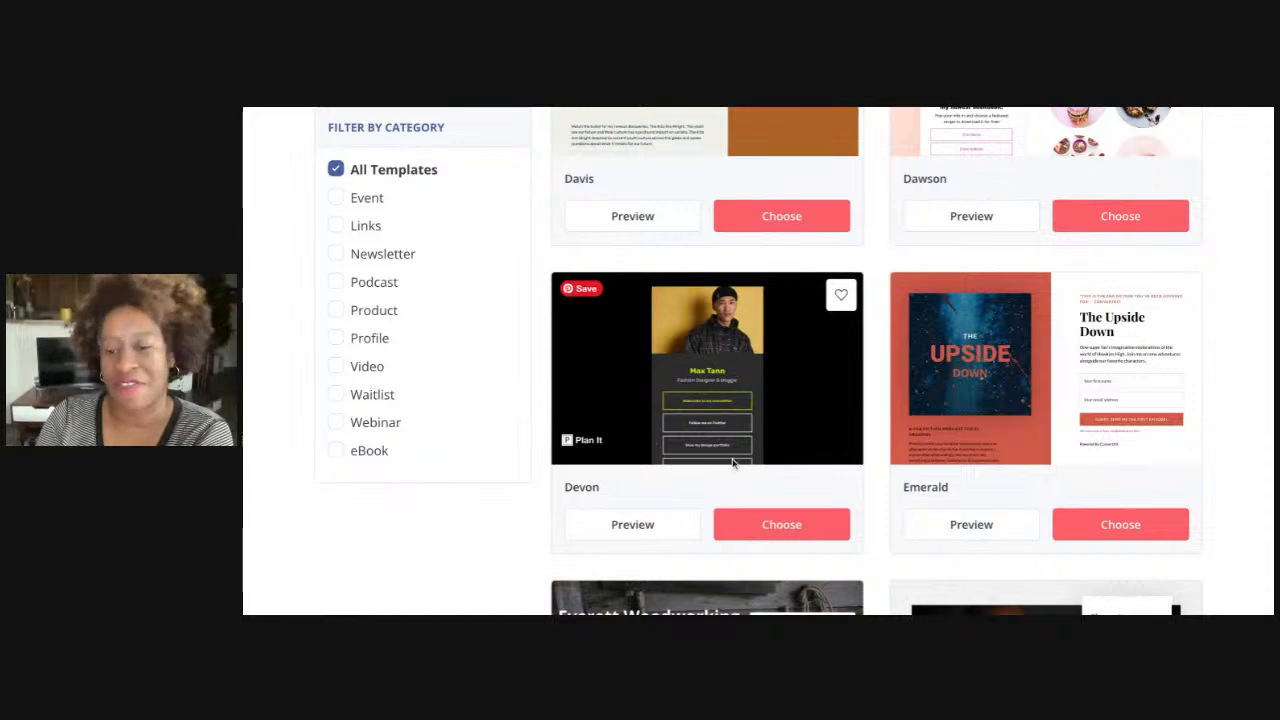
{"action": "scroll", "coordinate": [732, 462], "scroll_direction": "down", "scroll_amount": 11}
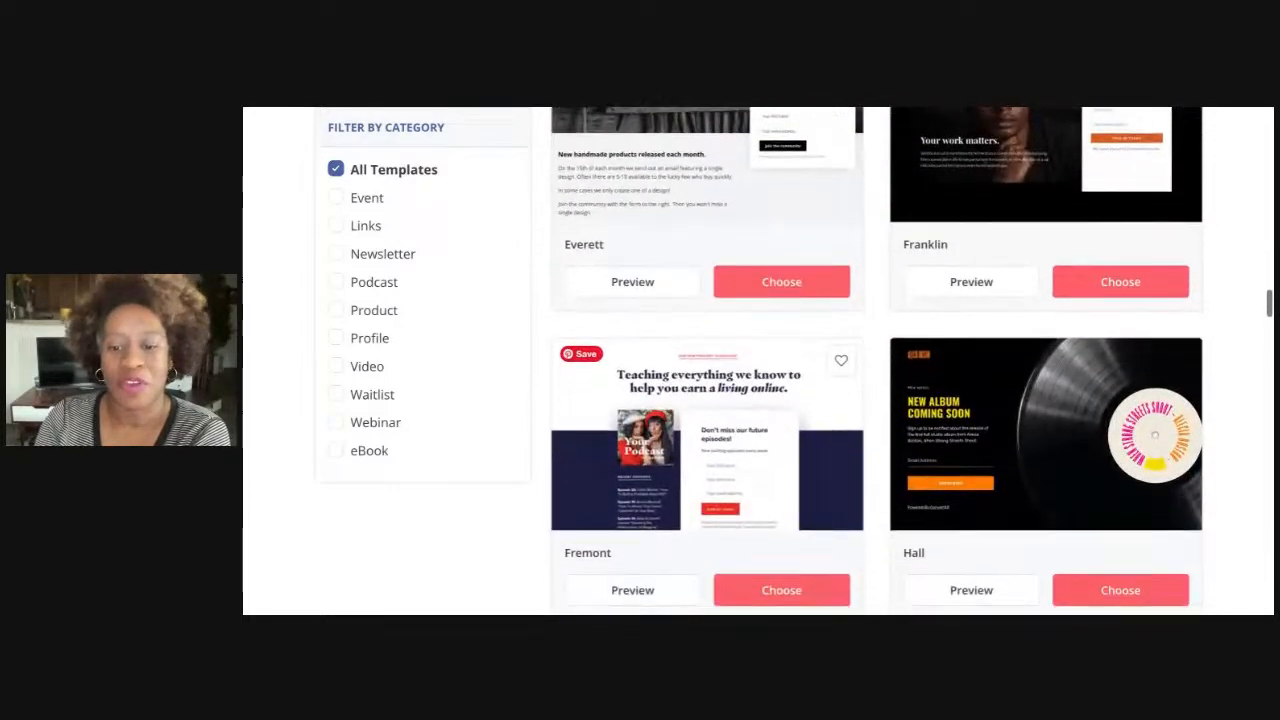
{"action": "scroll", "coordinate": [781, 449], "scroll_direction": "down", "scroll_amount": 3}
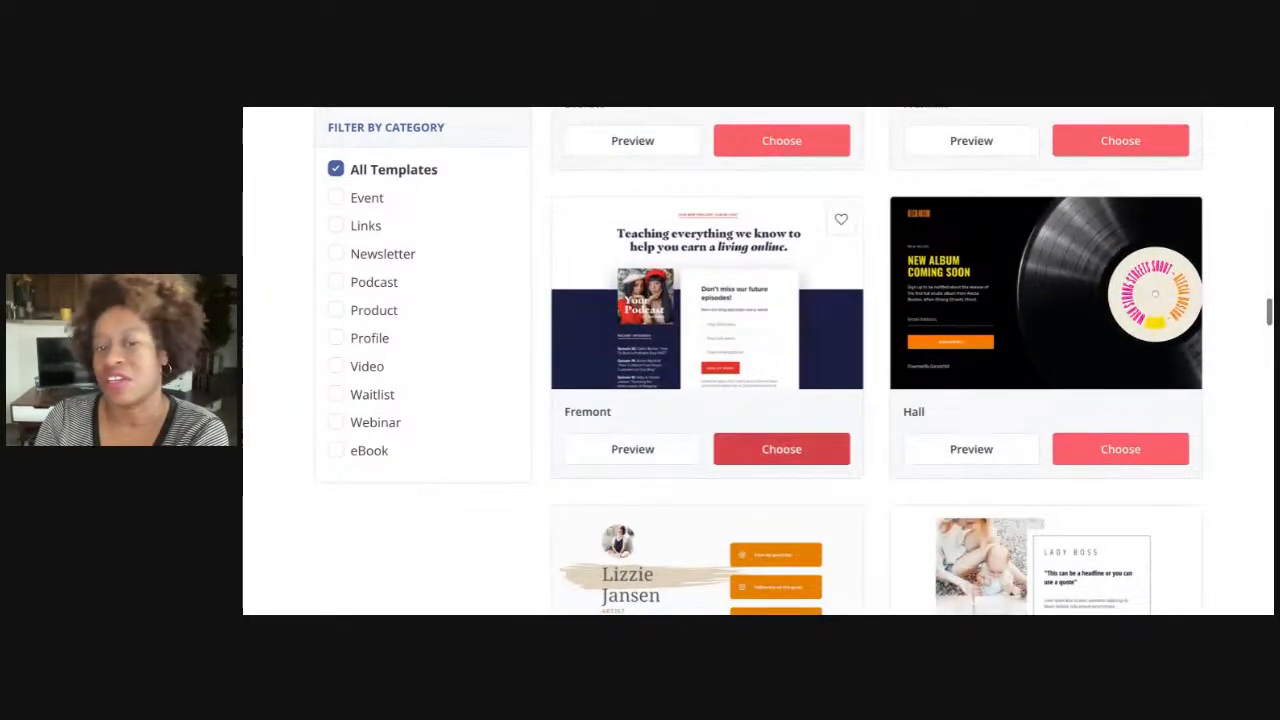
{"action": "scroll", "coordinate": [770, 420], "scroll_direction": "down", "scroll_amount": 5}
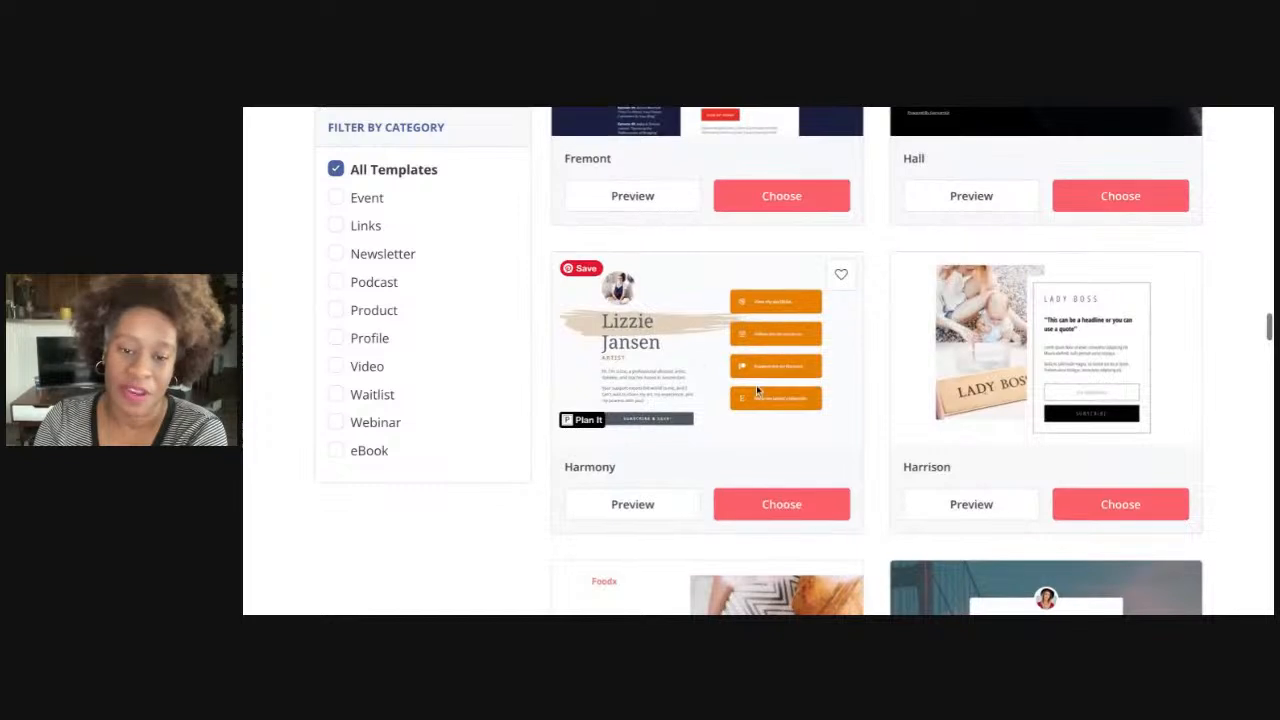
{"action": "scroll", "coordinate": [712, 428], "scroll_direction": "down", "scroll_amount": 2}
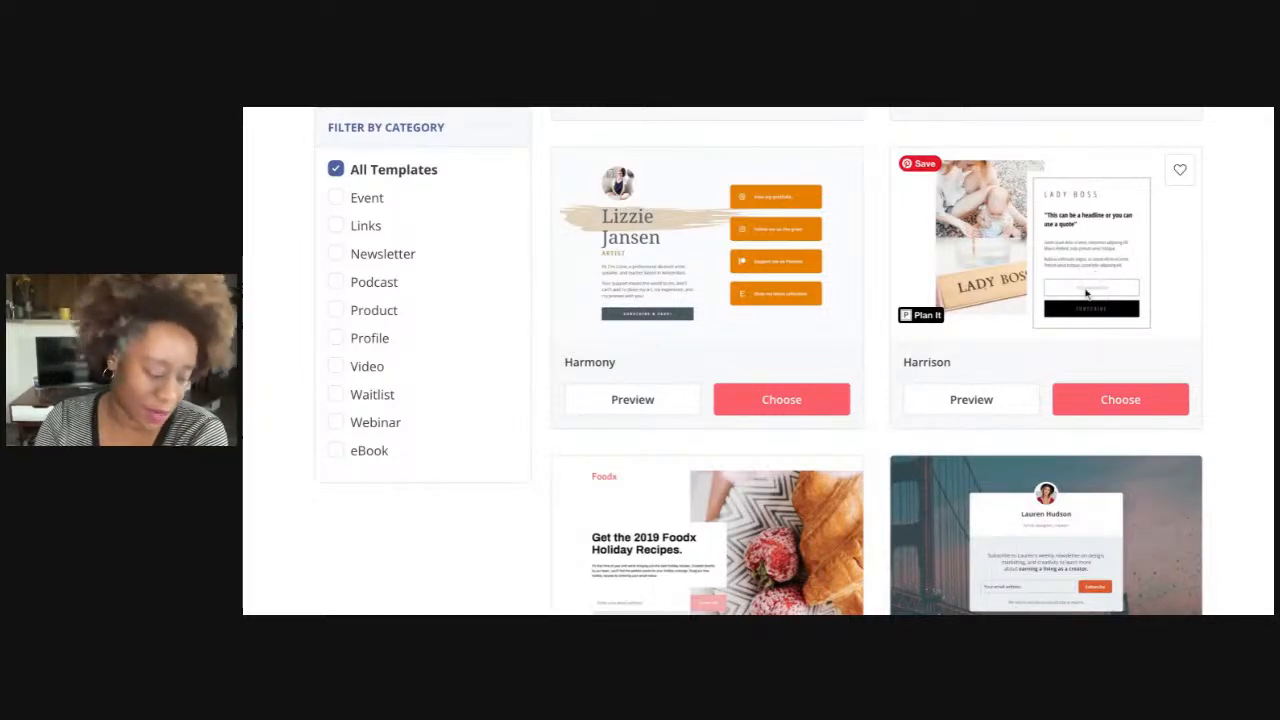
{"action": "scroll", "coordinate": [1082, 307], "scroll_direction": "down", "scroll_amount": 5}
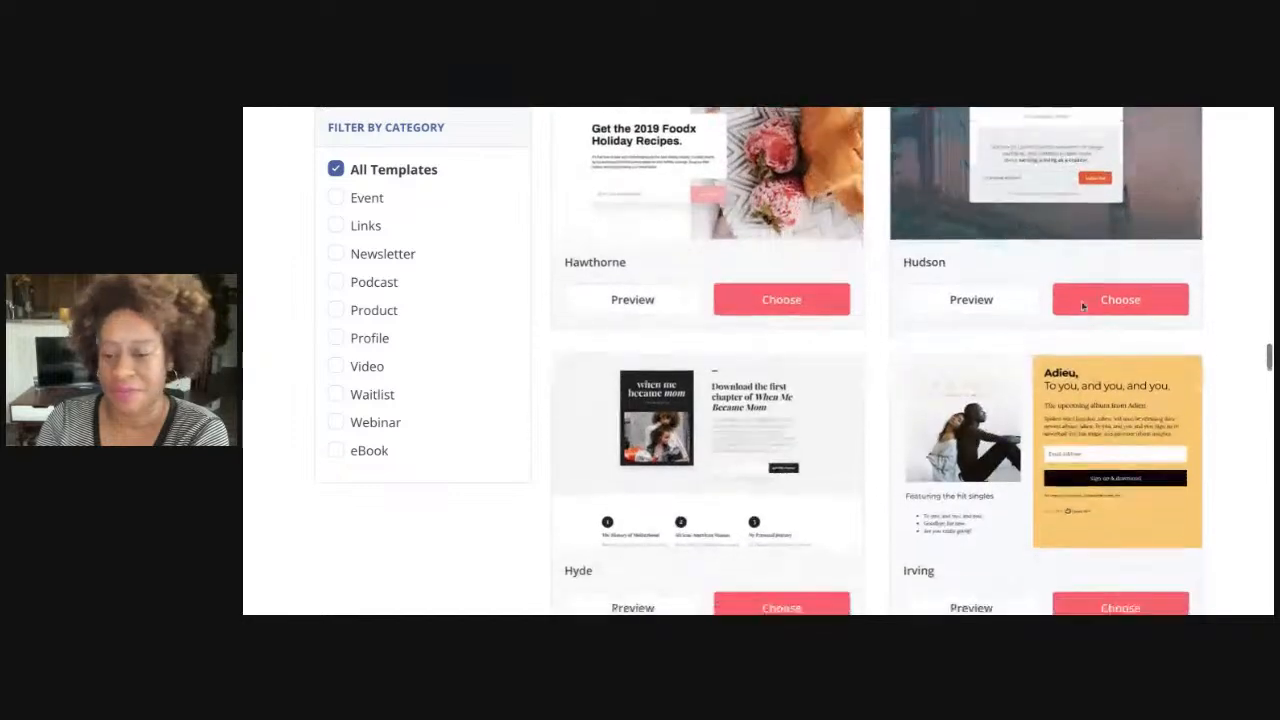
{"action": "scroll", "coordinate": [1082, 330], "scroll_direction": "down", "scroll_amount": 1}
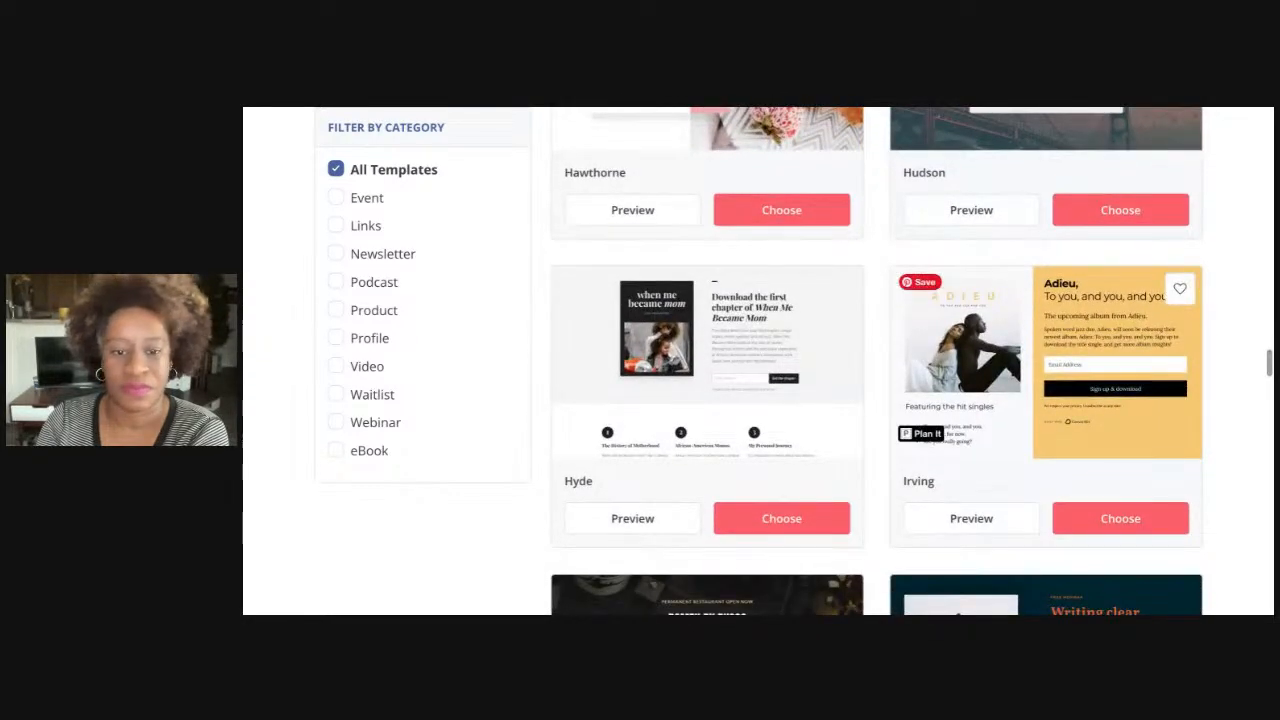
{"action": "scroll", "coordinate": [1082, 330], "scroll_direction": "down", "scroll_amount": 1}
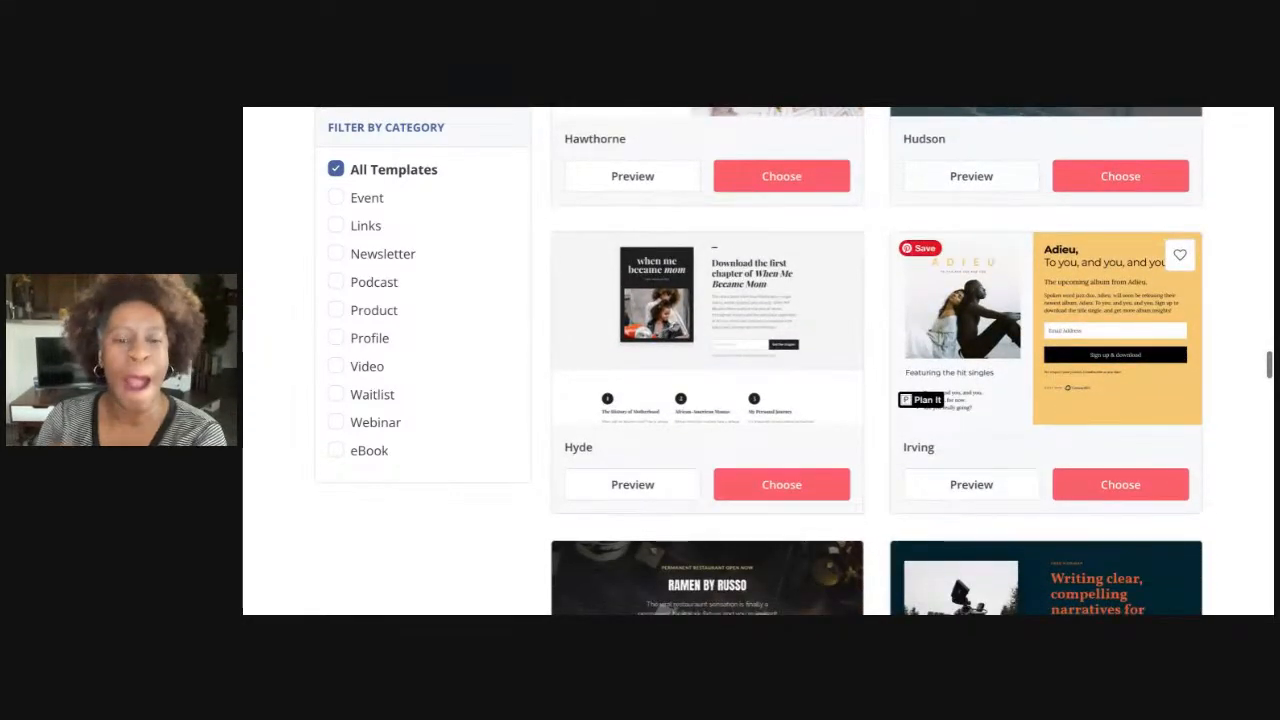
{"action": "scroll", "coordinate": [1088, 289], "scroll_direction": "down", "scroll_amount": 3}
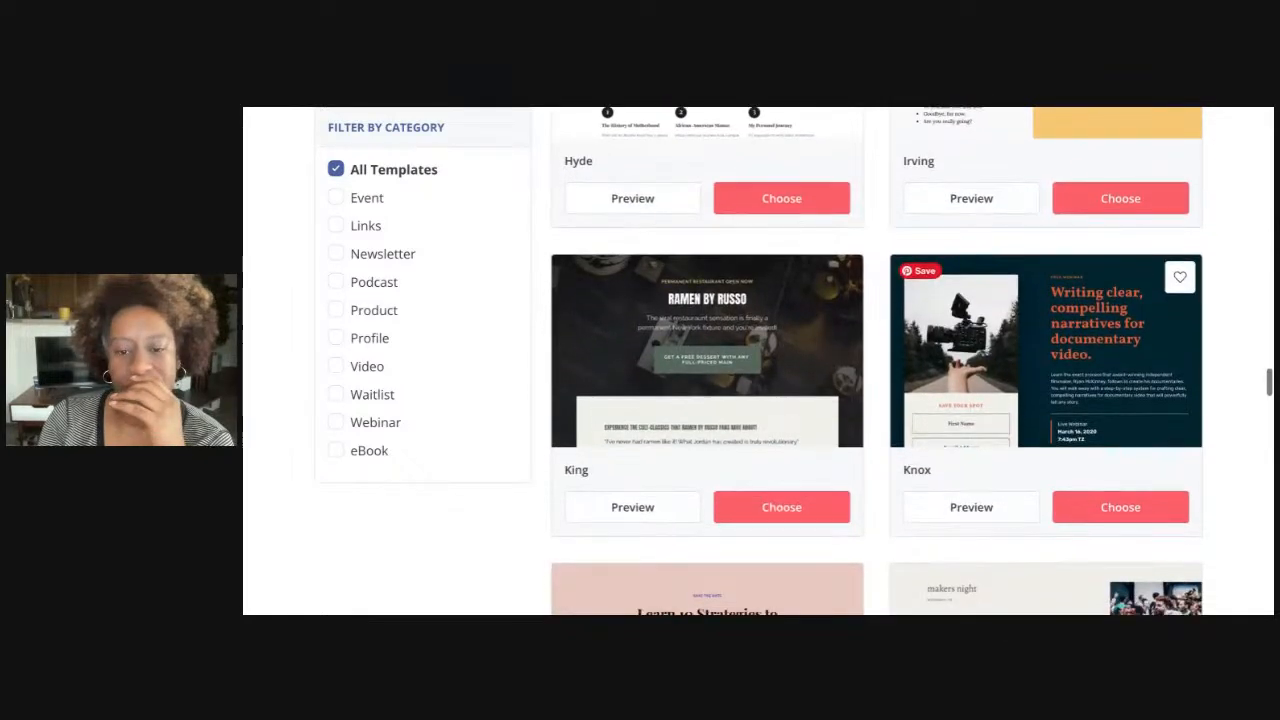
{"action": "scroll", "coordinate": [1084, 310], "scroll_direction": "down", "scroll_amount": 1}
{"action": "scroll", "coordinate": [1084, 310], "scroll_direction": "down", "scroll_amount": 1}
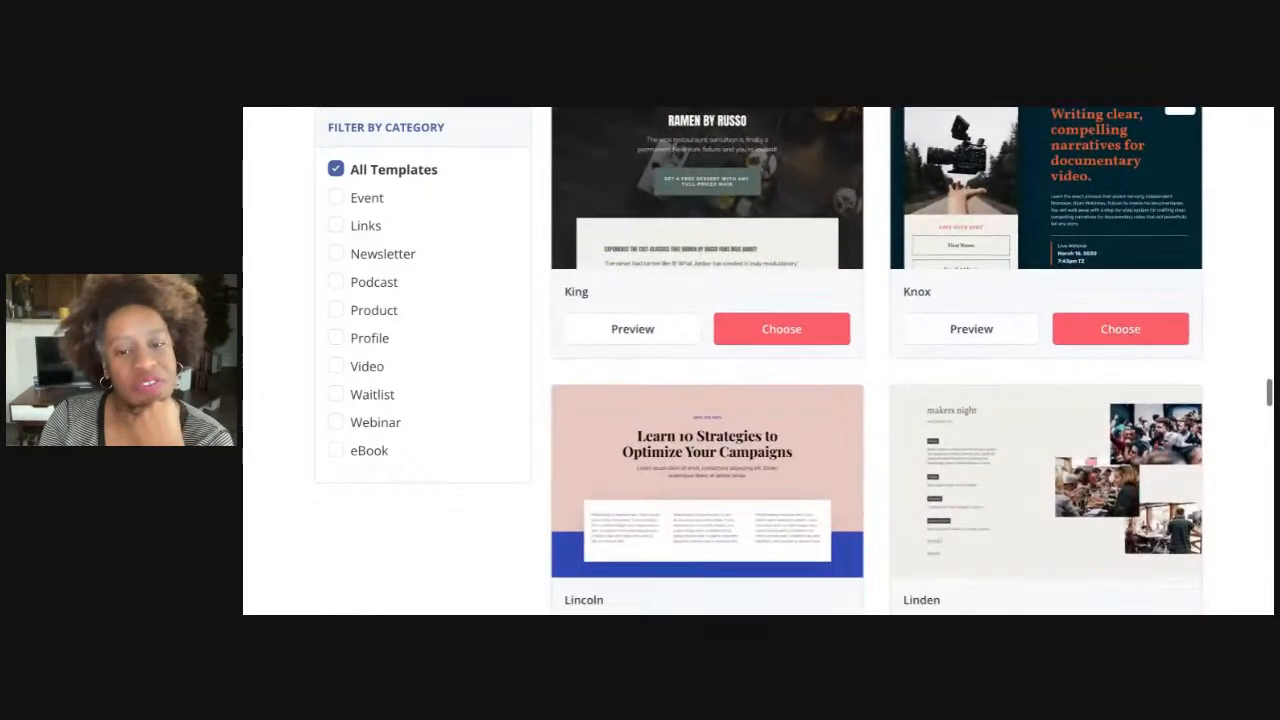
{"action": "scroll", "coordinate": [1084, 310], "scroll_direction": "down", "scroll_amount": 1}
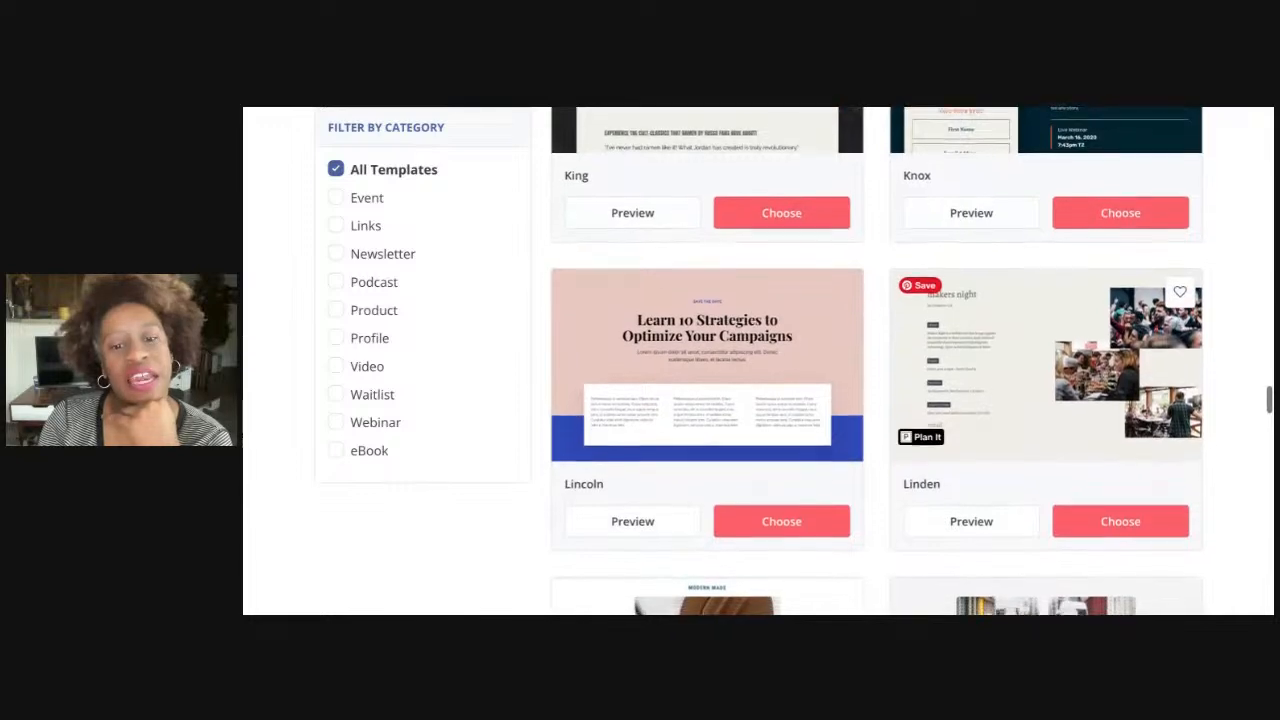
{"action": "scroll", "coordinate": [1084, 310], "scroll_direction": "down", "scroll_amount": 1}
{"action": "scroll", "coordinate": [1045, 240], "scroll_direction": "down", "scroll_amount": 1}
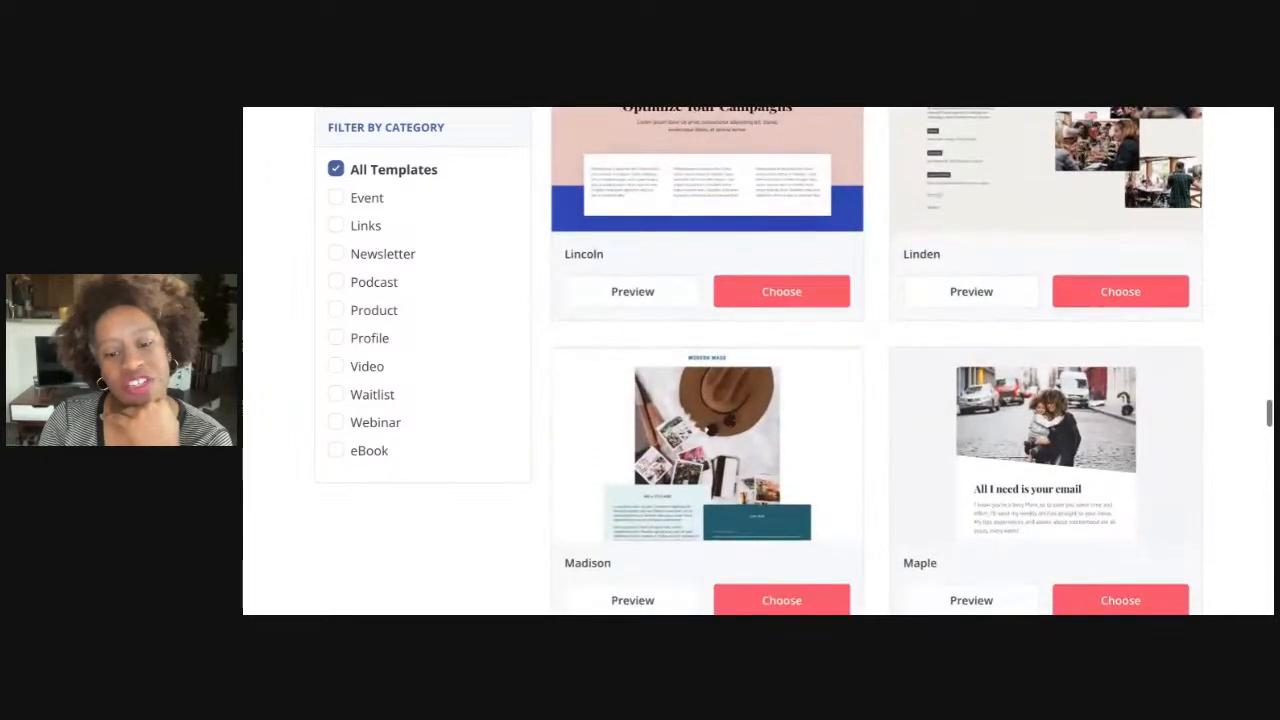
{"action": "scroll", "coordinate": [1045, 240], "scroll_direction": "down", "scroll_amount": 2}
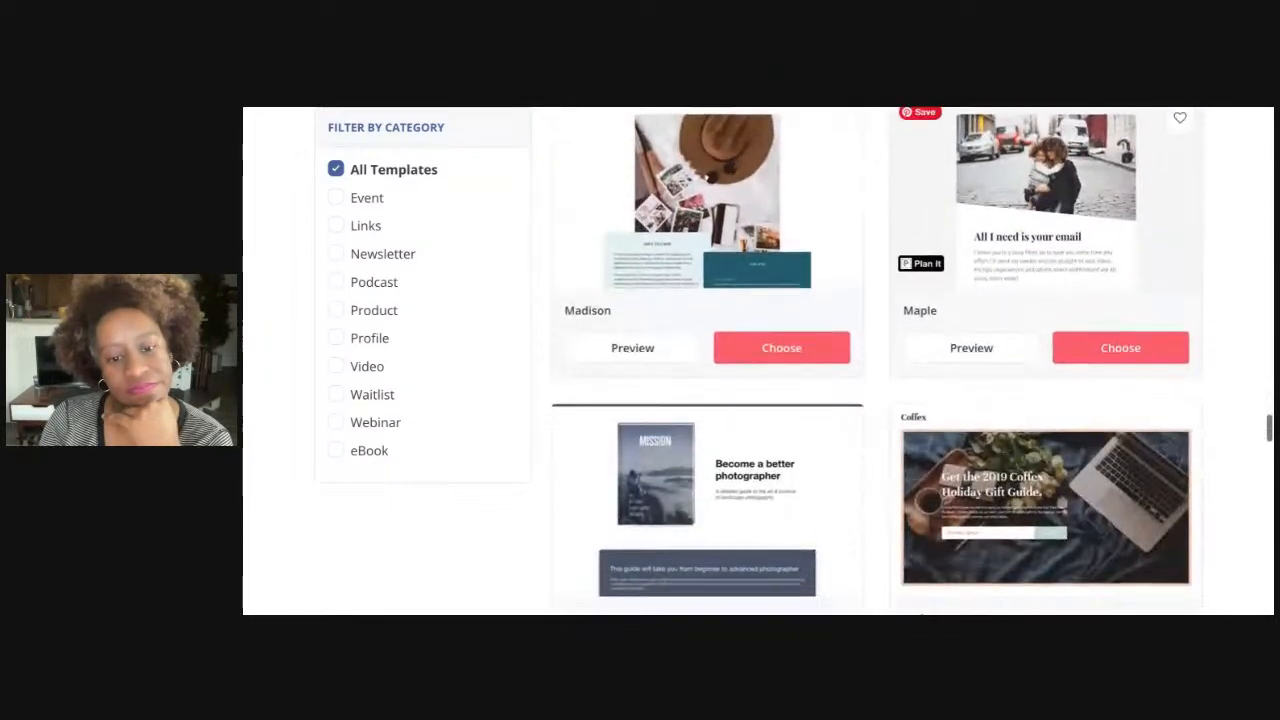
{"action": "scroll", "coordinate": [1045, 240], "scroll_direction": "down", "scroll_amount": 3}
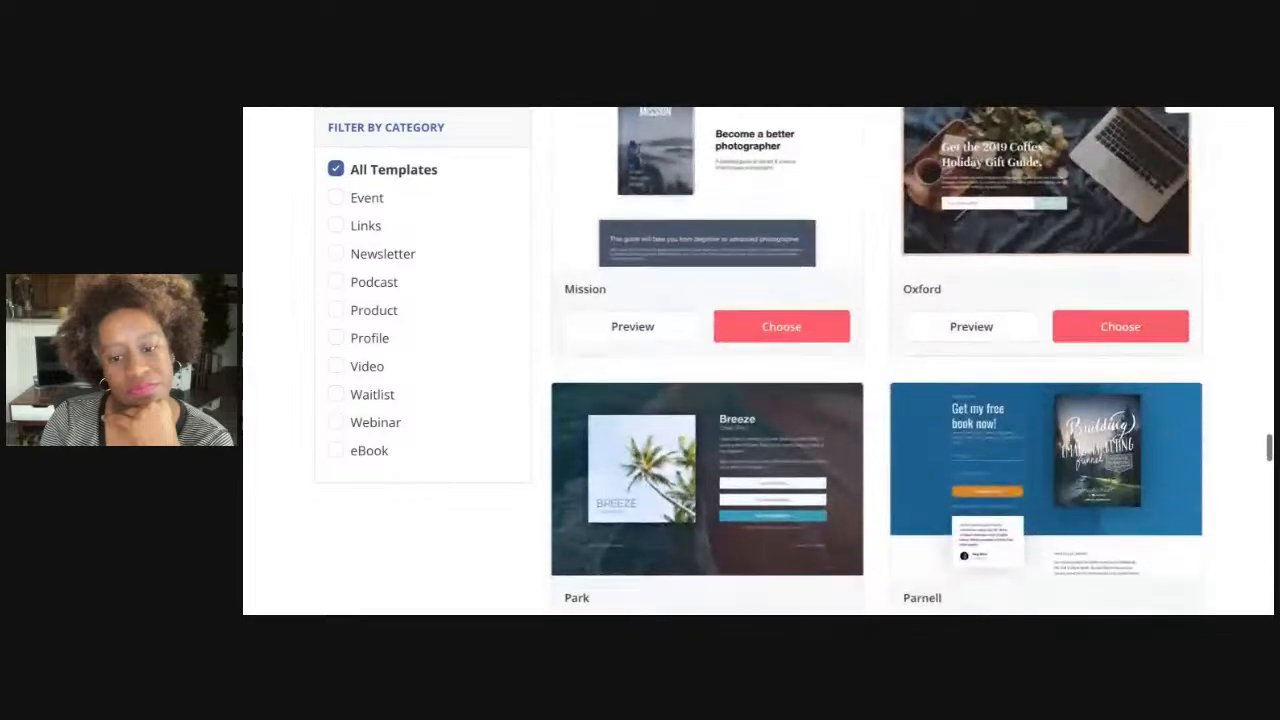
{"action": "scroll", "coordinate": [1045, 240], "scroll_direction": "down", "scroll_amount": 5}
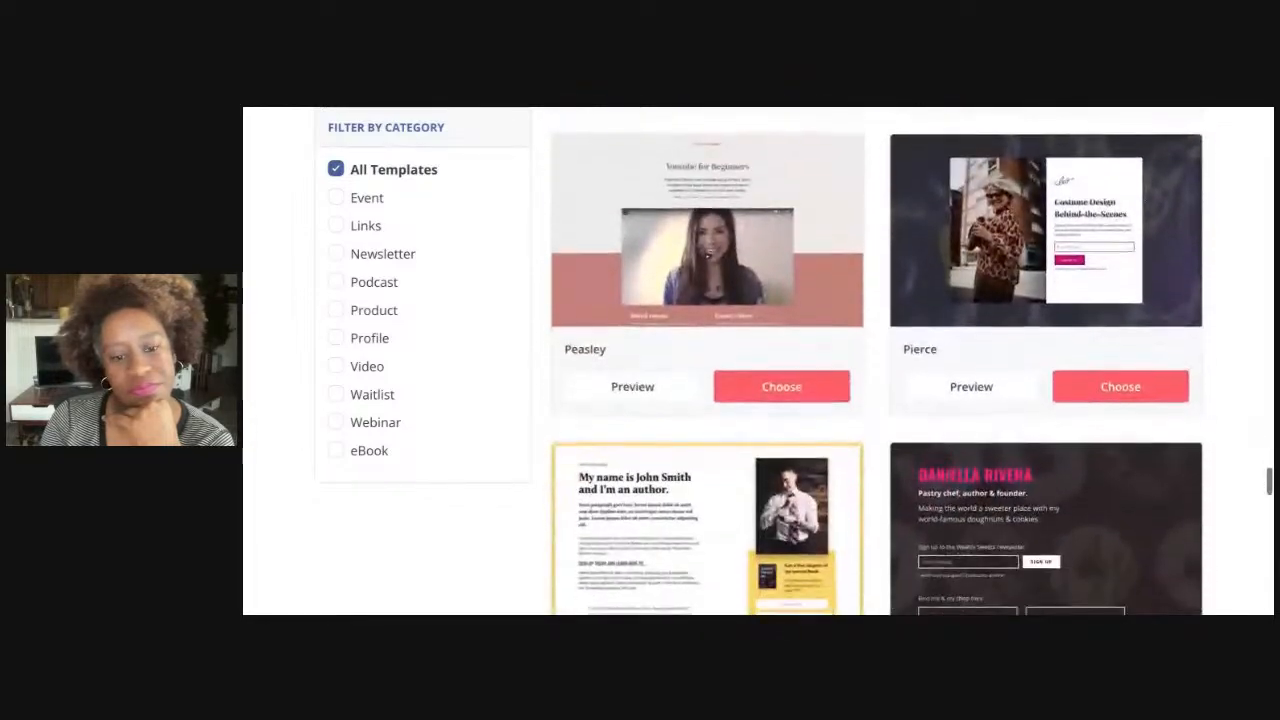
{"action": "scroll", "coordinate": [1045, 240], "scroll_direction": "down", "scroll_amount": 3}
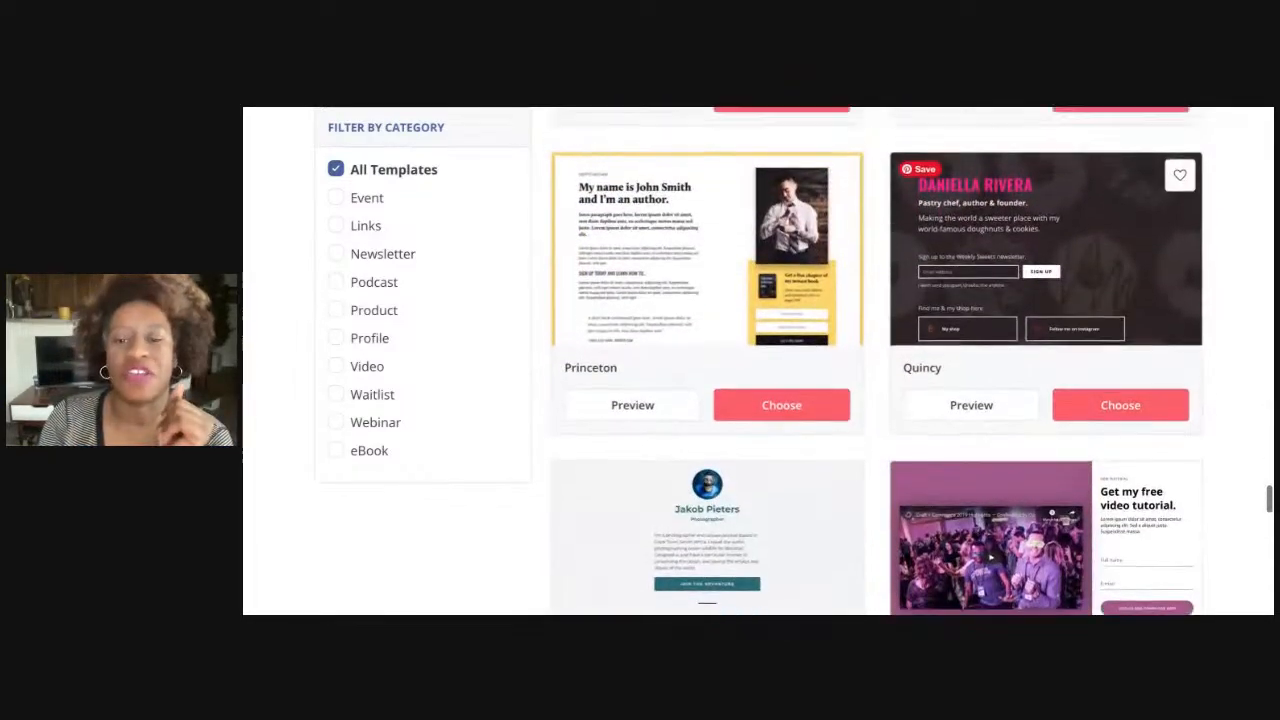
{"action": "scroll", "coordinate": [1045, 240], "scroll_direction": "up", "scroll_amount": 20}
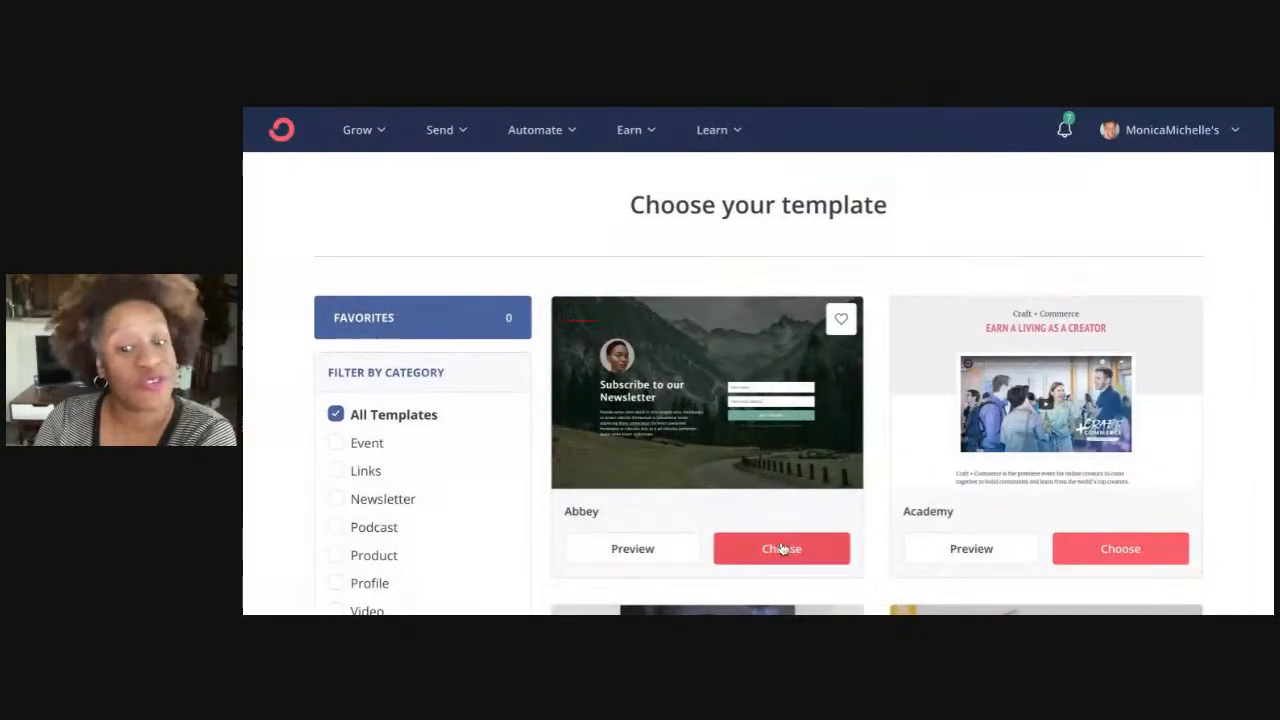
Choose the Abbey template for the new landing page
{"action": "left_click", "coordinate": [768, 420]}
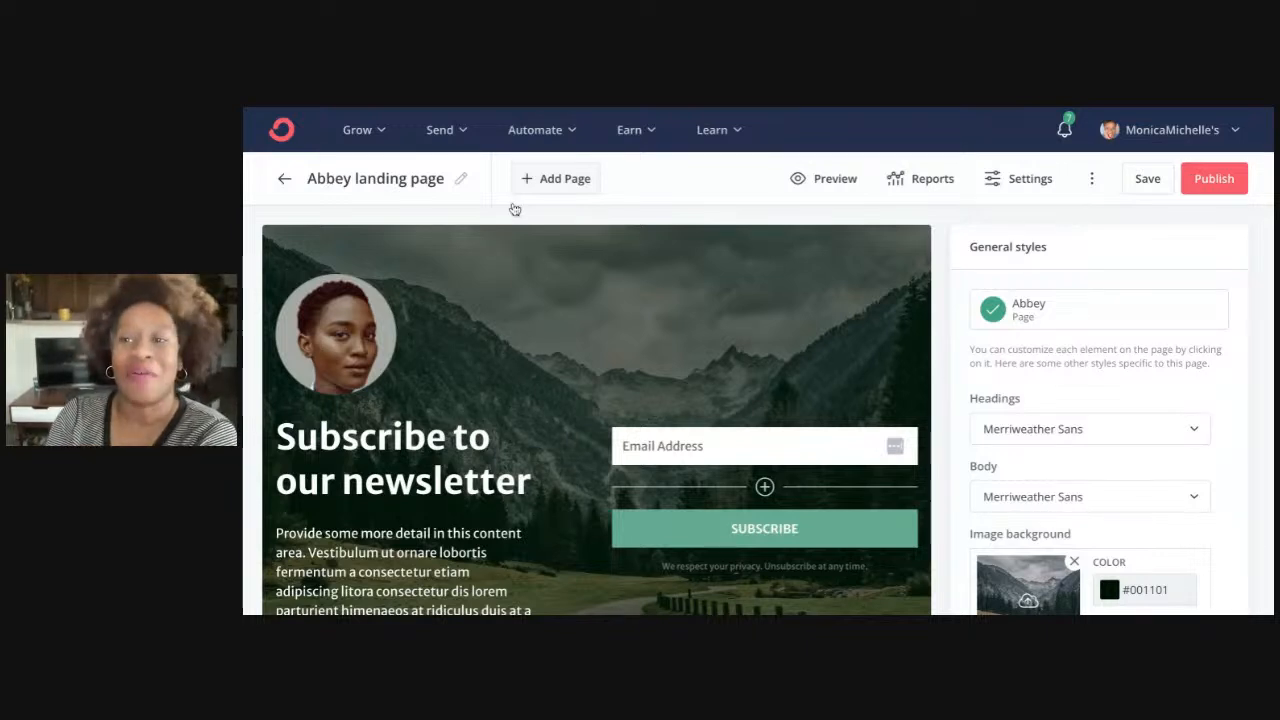
Rewrite the 'Subscribe to our newsletter' heading as 'Stay up to date with Marketing'
{"action": "scroll", "coordinate": [517, 388], "scroll_direction": "down", "scroll_amount": 1}
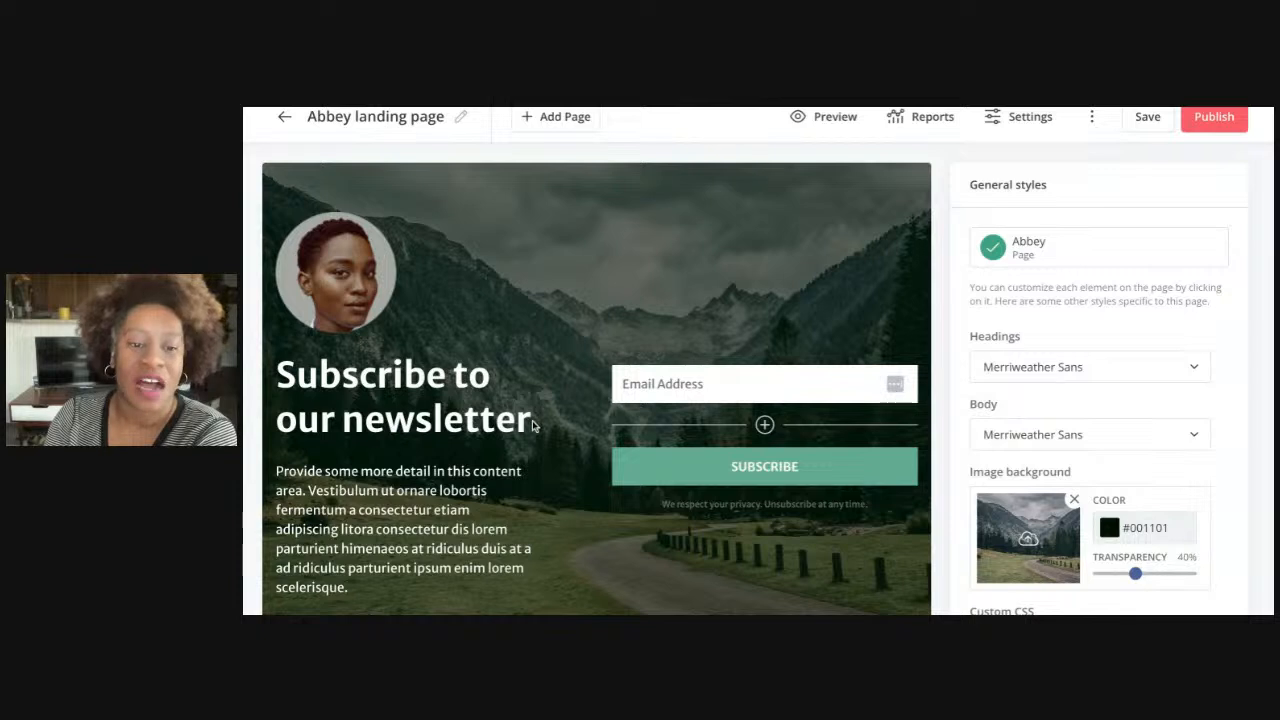
{"action": "left_click_drag", "start_coordinate": [532, 420], "coordinate": [279, 377]}
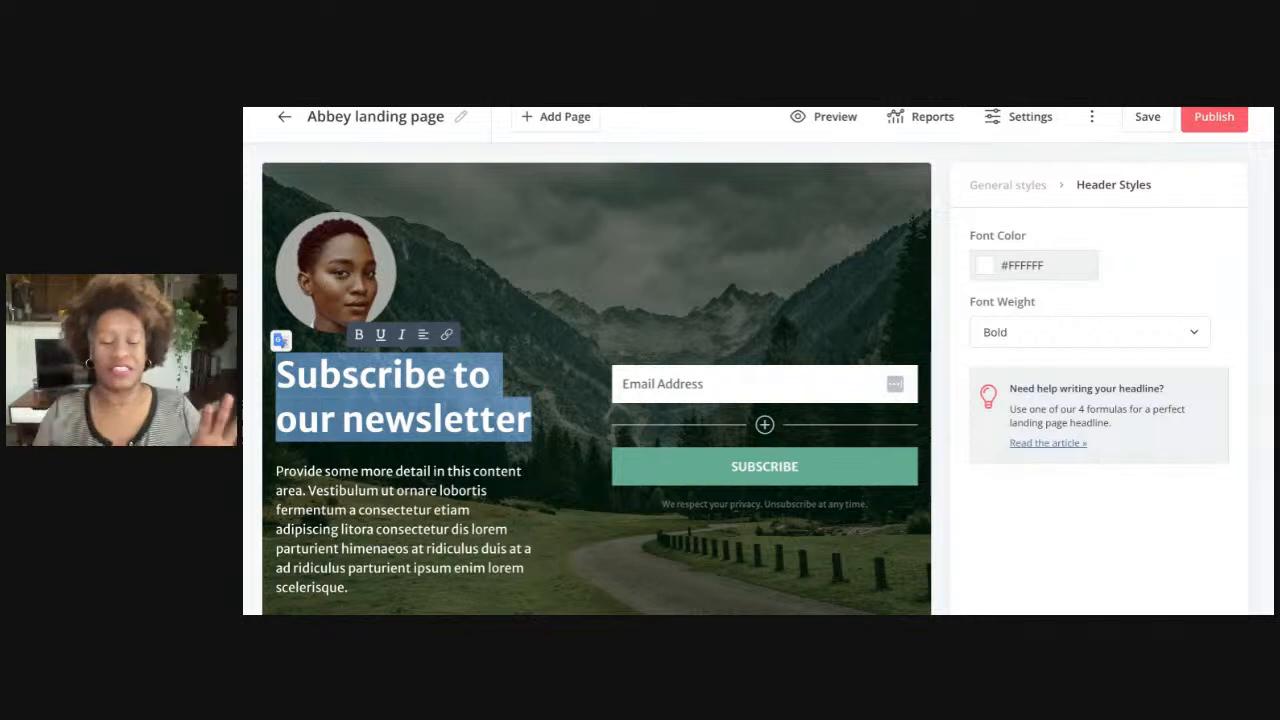
{"action": "type", "text": "G"}
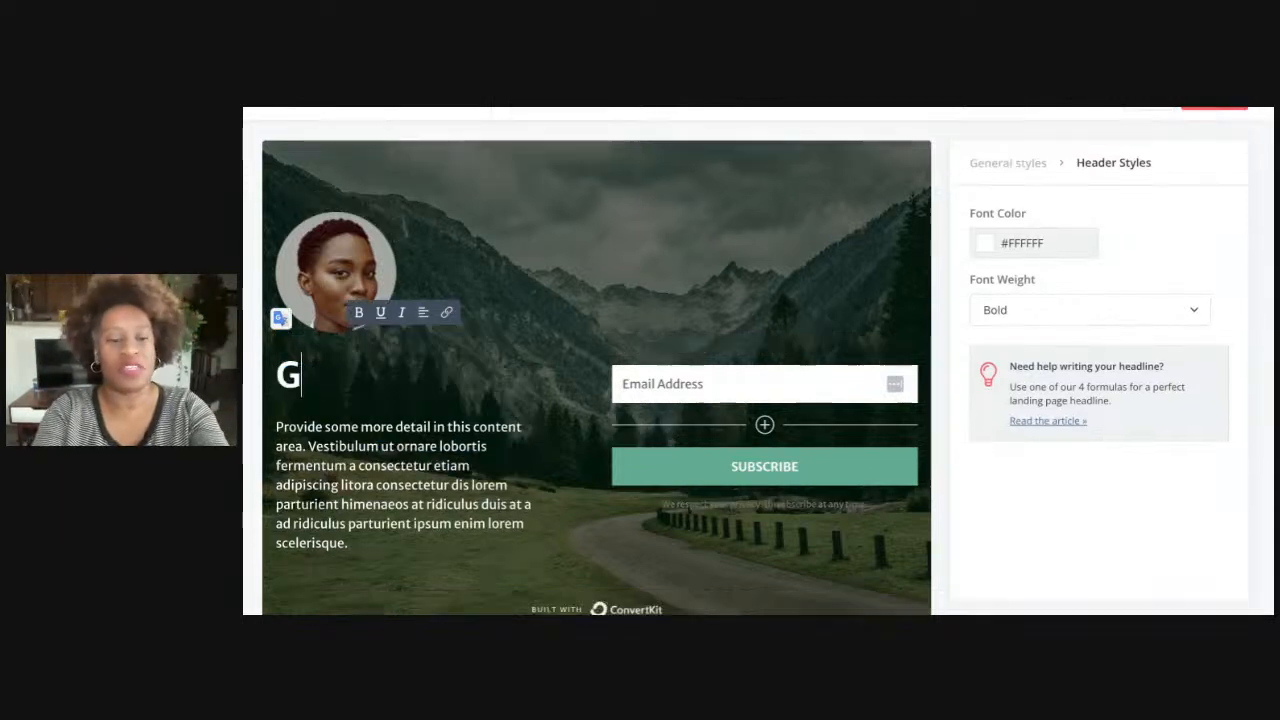
{"action": "type", "text": "et your Marketing Tips"}
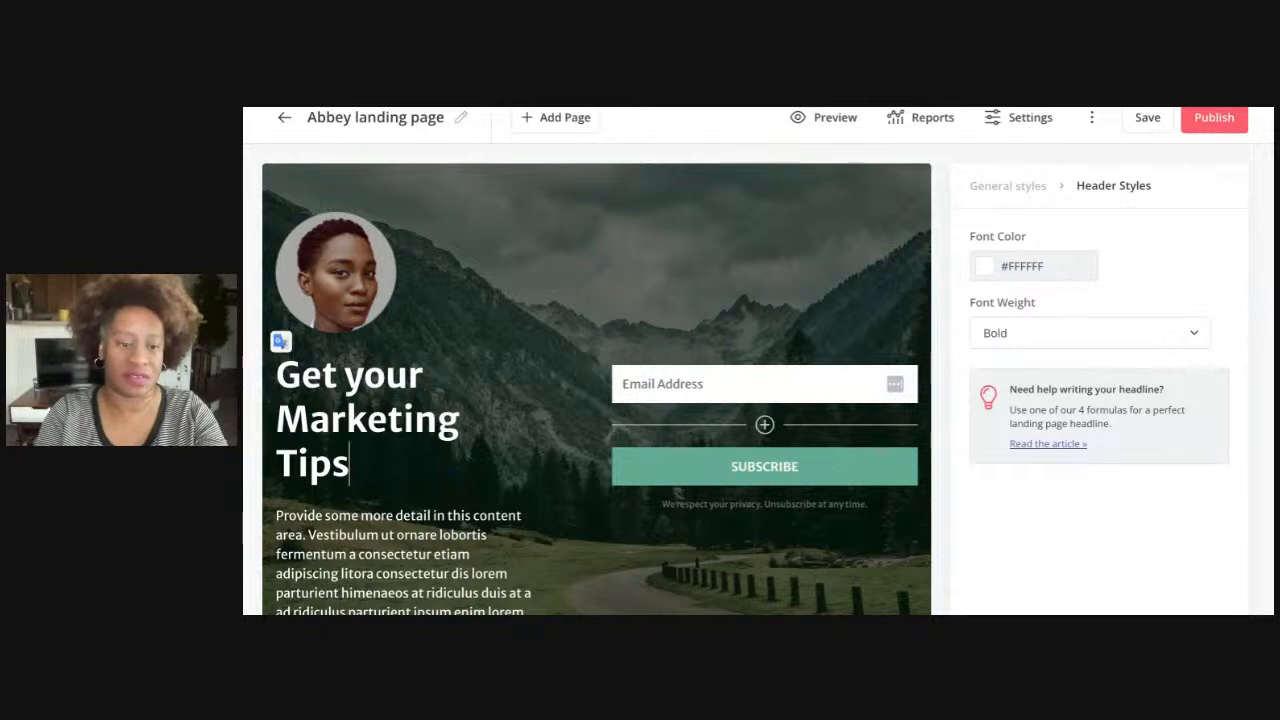
{"action": "key", "text": "ctrl+shift+Left"}
{"action": "key", "text": "ctrl+shift+Left"}
{"action": "key", "text": "ctrl+shift+Left"}
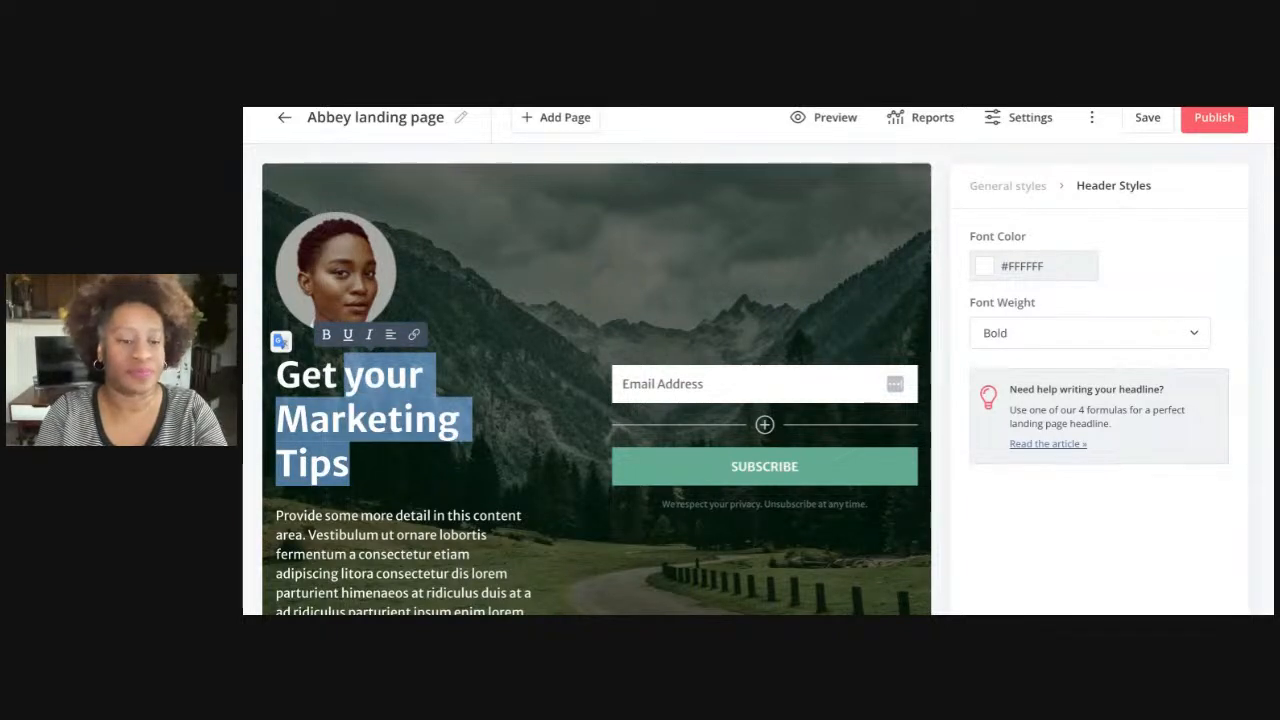
{"action": "key", "text": "ctrl+shift+Left"}
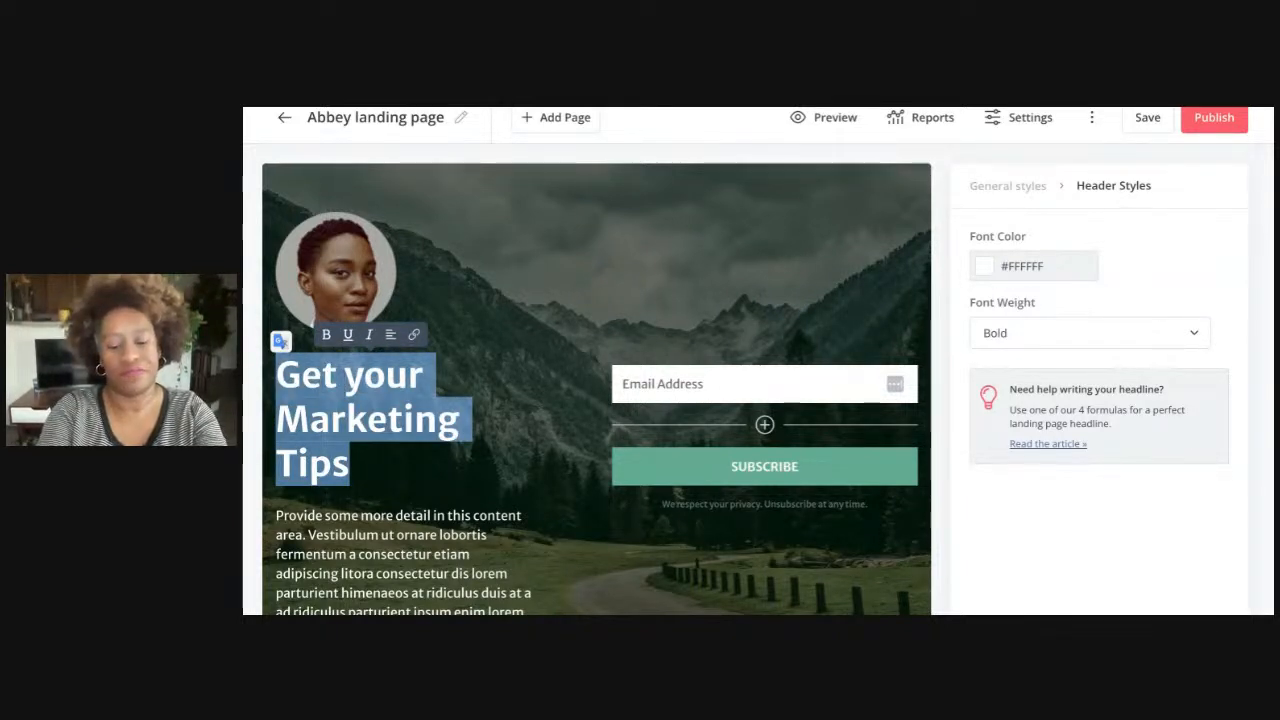
{"action": "type", "text": "Subscribe"}
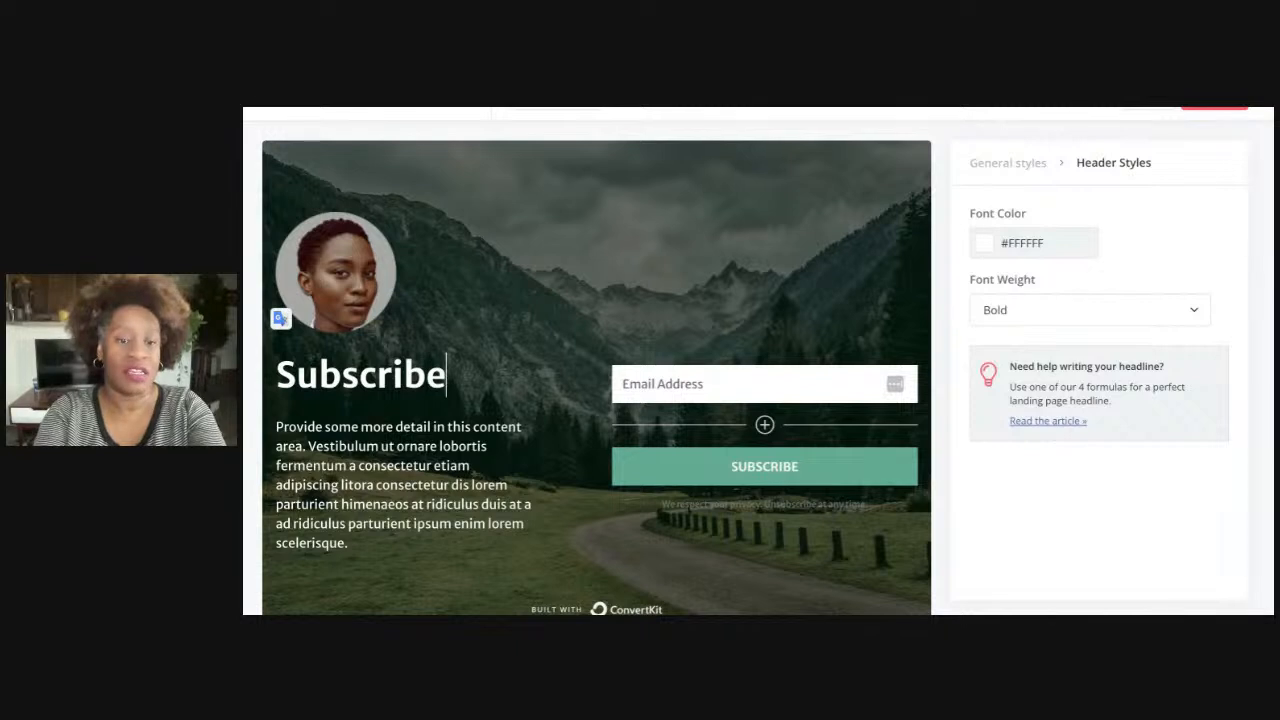
{"action": "type", "text": " to the La"}
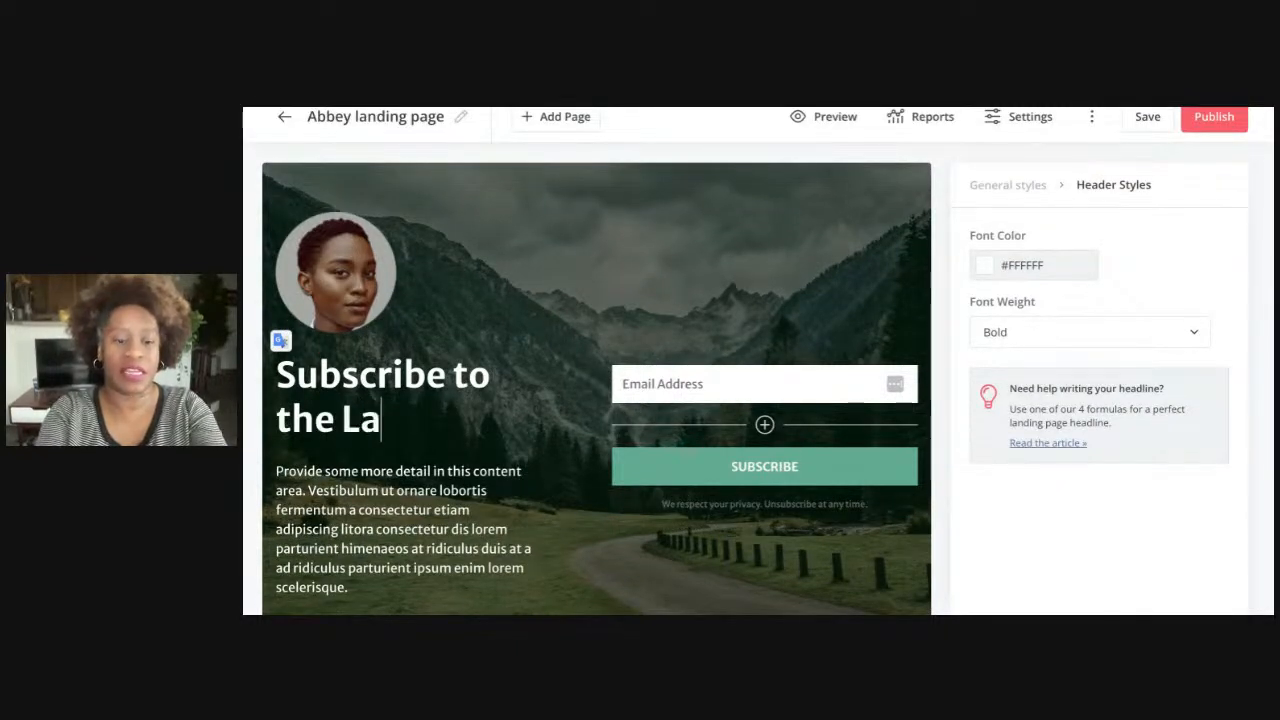
{"action": "type", "text": "tes"}
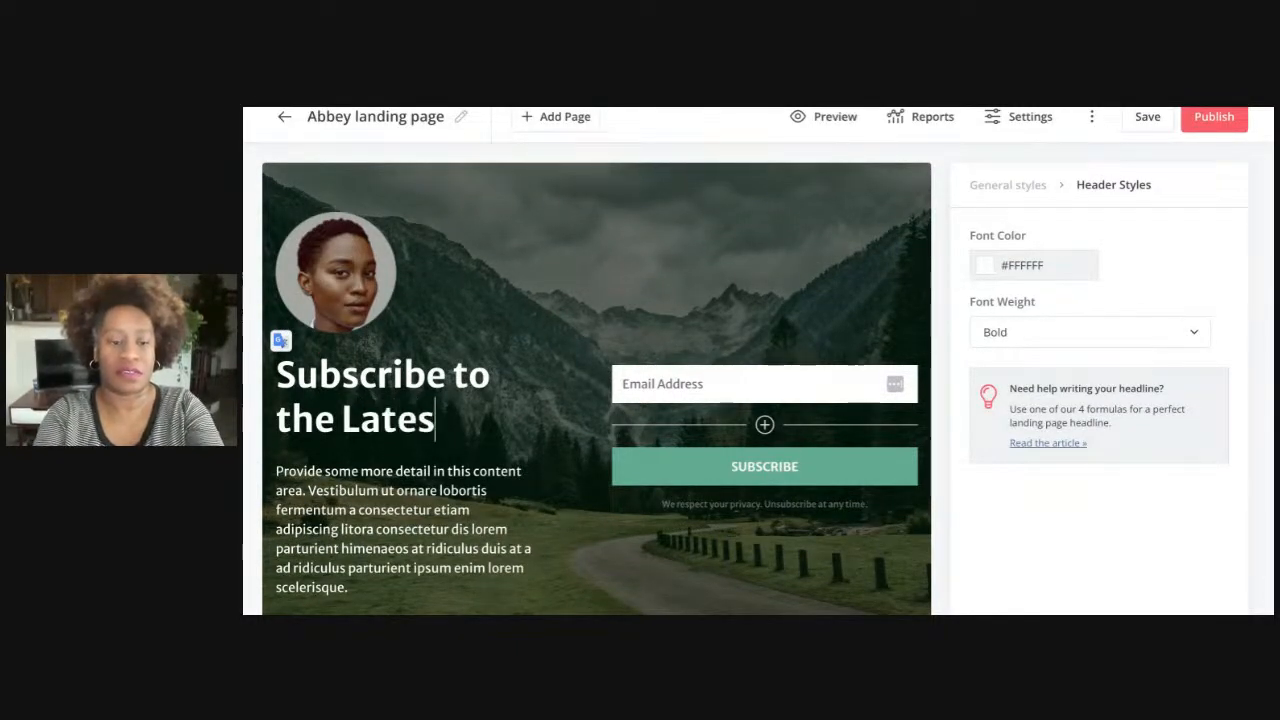
{"action": "type", "text": "t Marketing S"}
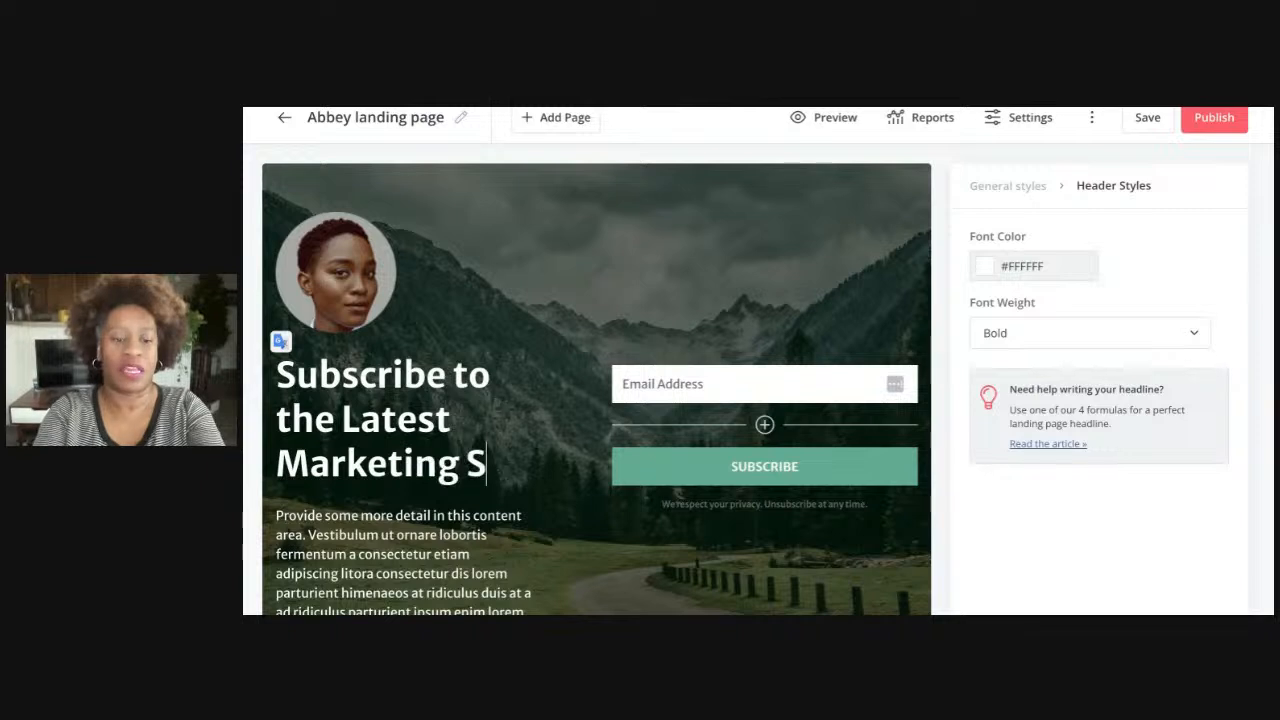
{"action": "key", "text": "BackSpace"}
{"action": "type", "text": "Trends"}
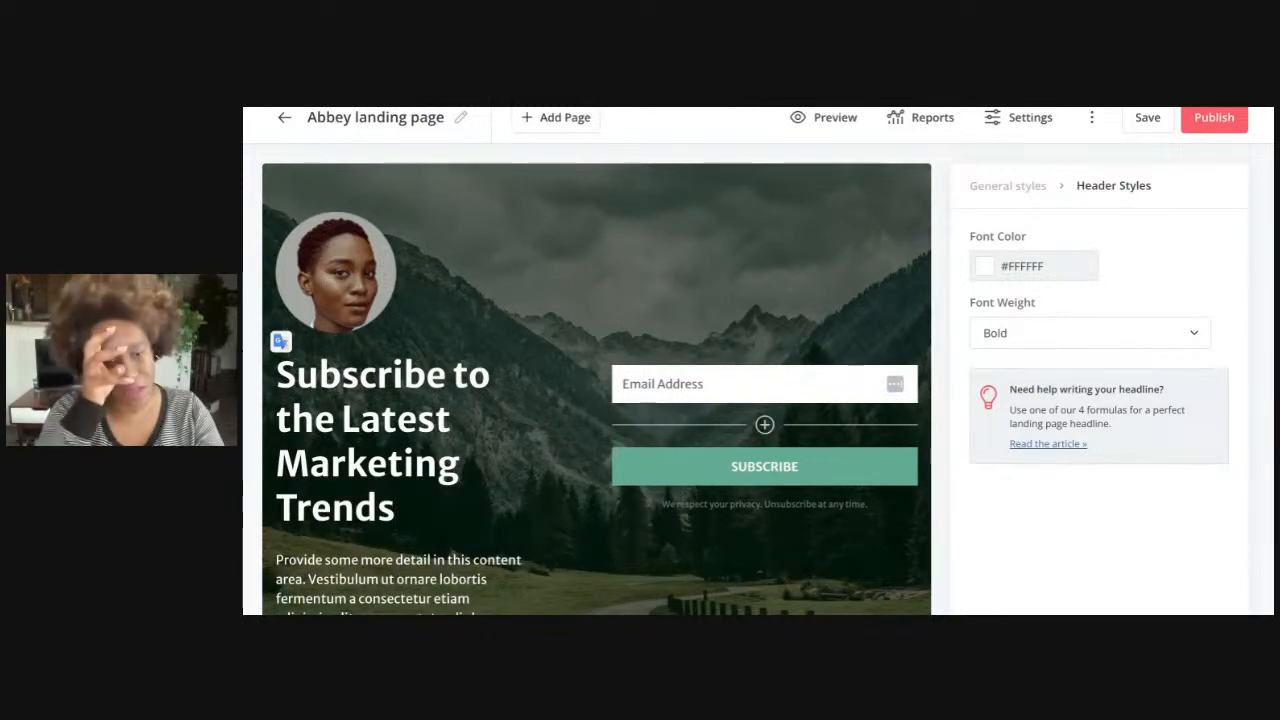
{"action": "key", "text": "shift+Up"}
{"action": "key", "text": "shift+Up"}
{"action": "key", "text": "shift+Up"}
{"action": "key", "text": "shift+Up"}
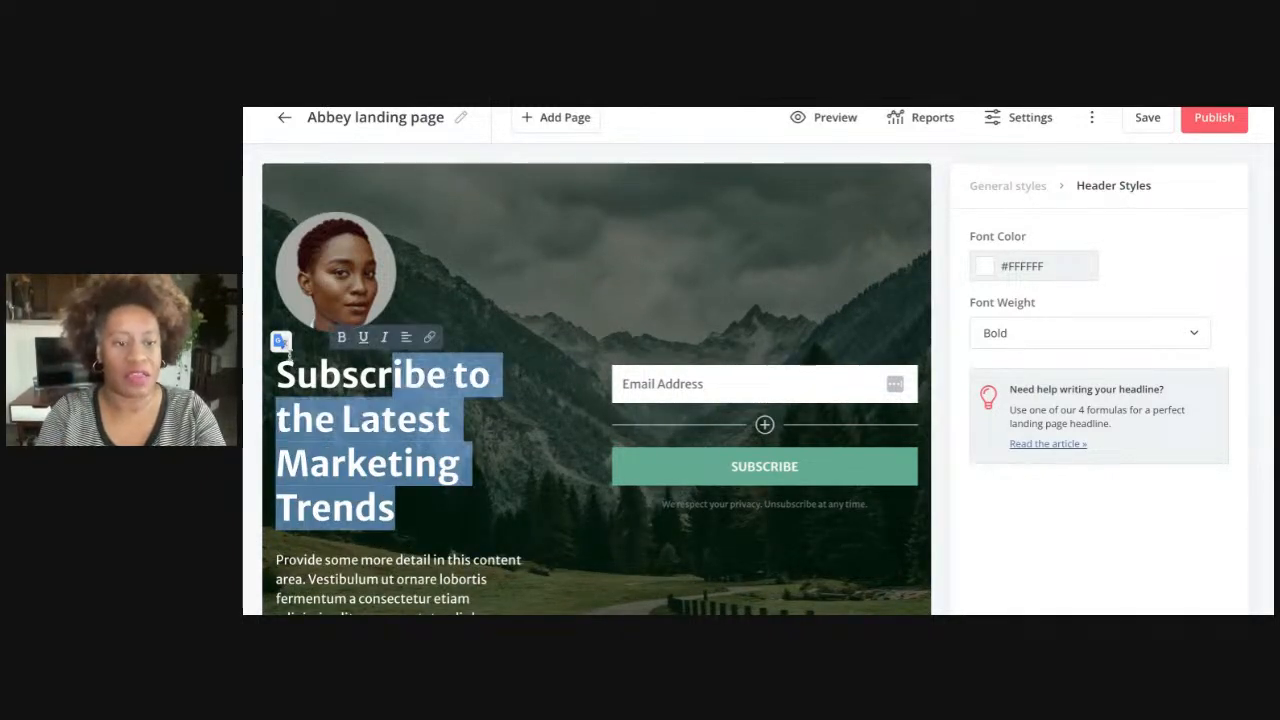
{"action": "type", "text": "Stay up t"}
{"action": "key", "text": "BackSpace"}
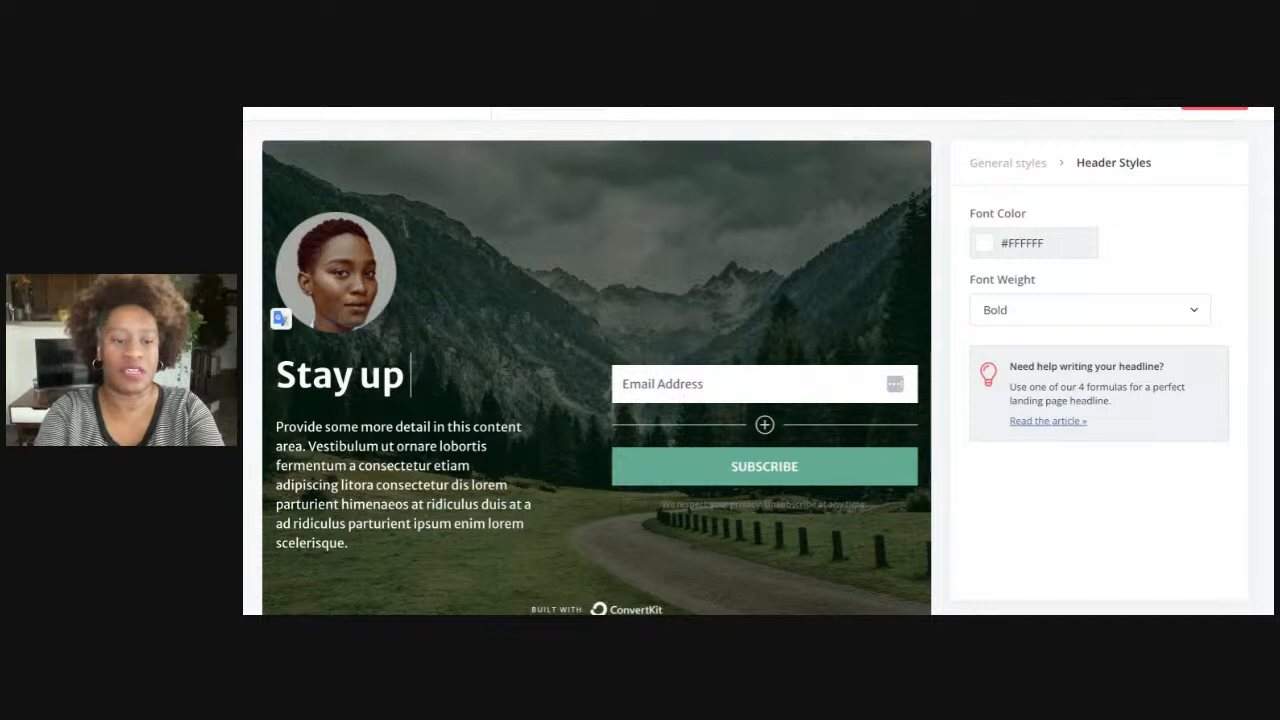
{"action": "type", "text": "to date with "}
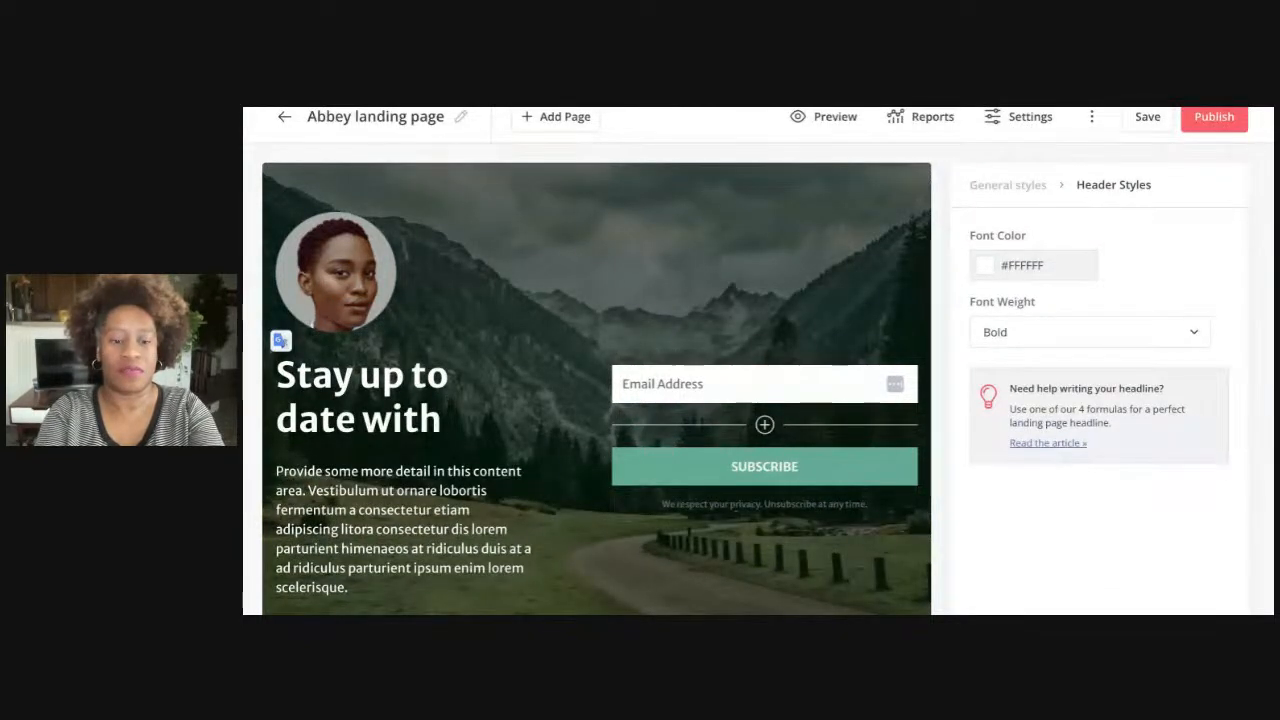
{"action": "type", "text": "Marketing"}
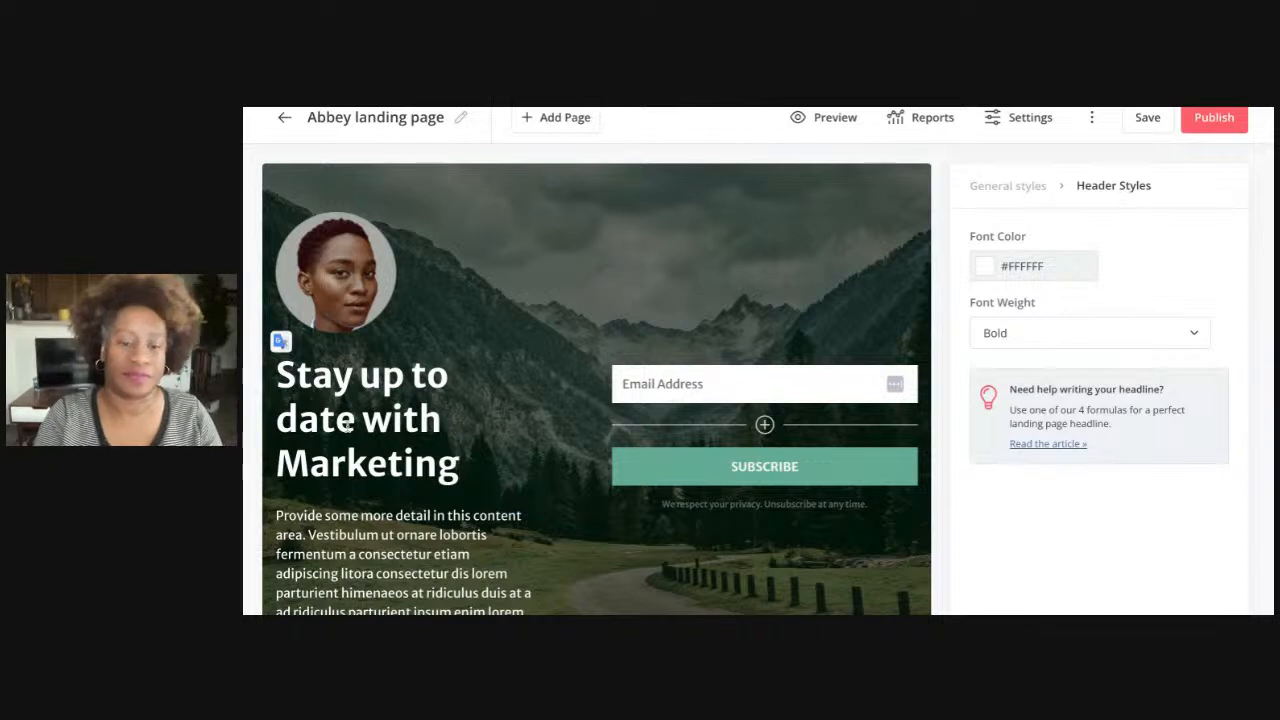
{"action": "scroll", "coordinate": [346, 586], "scroll_direction": "down", "scroll_amount": 1}
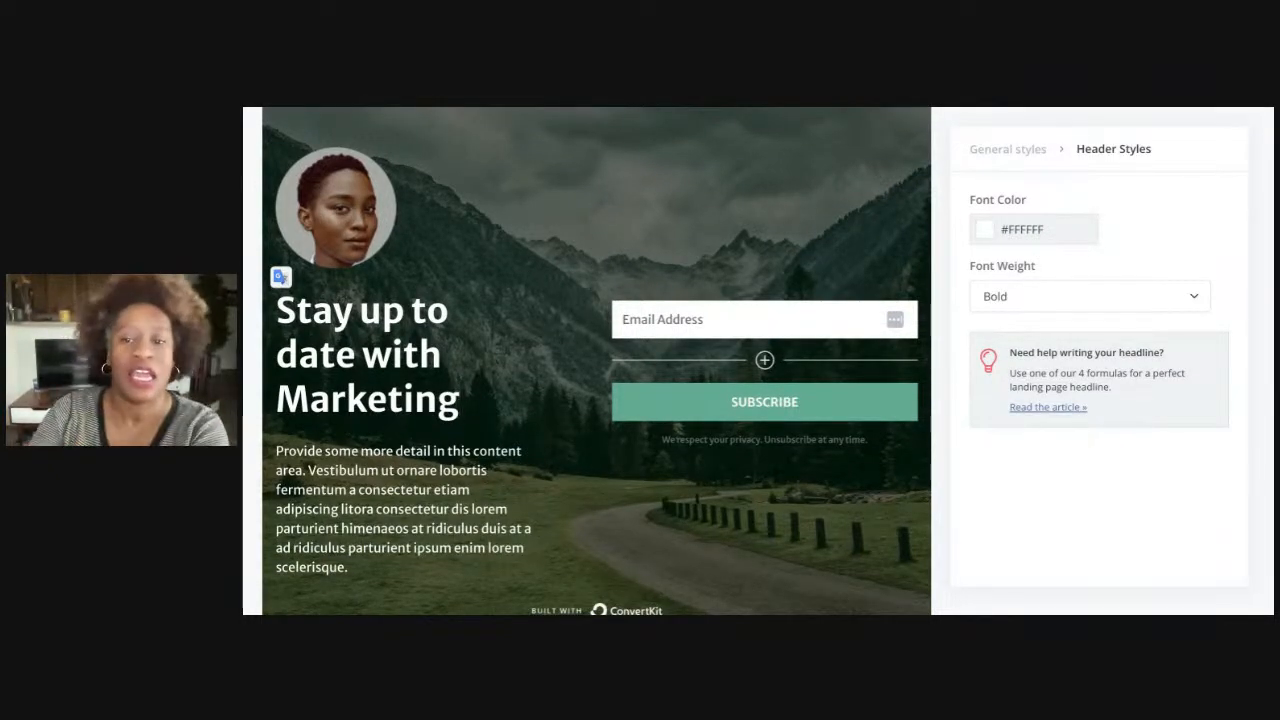
Color the whole headline bright red #FF0000 and keep its weight Bold
{"action": "key", "text": "ctrl+a"}
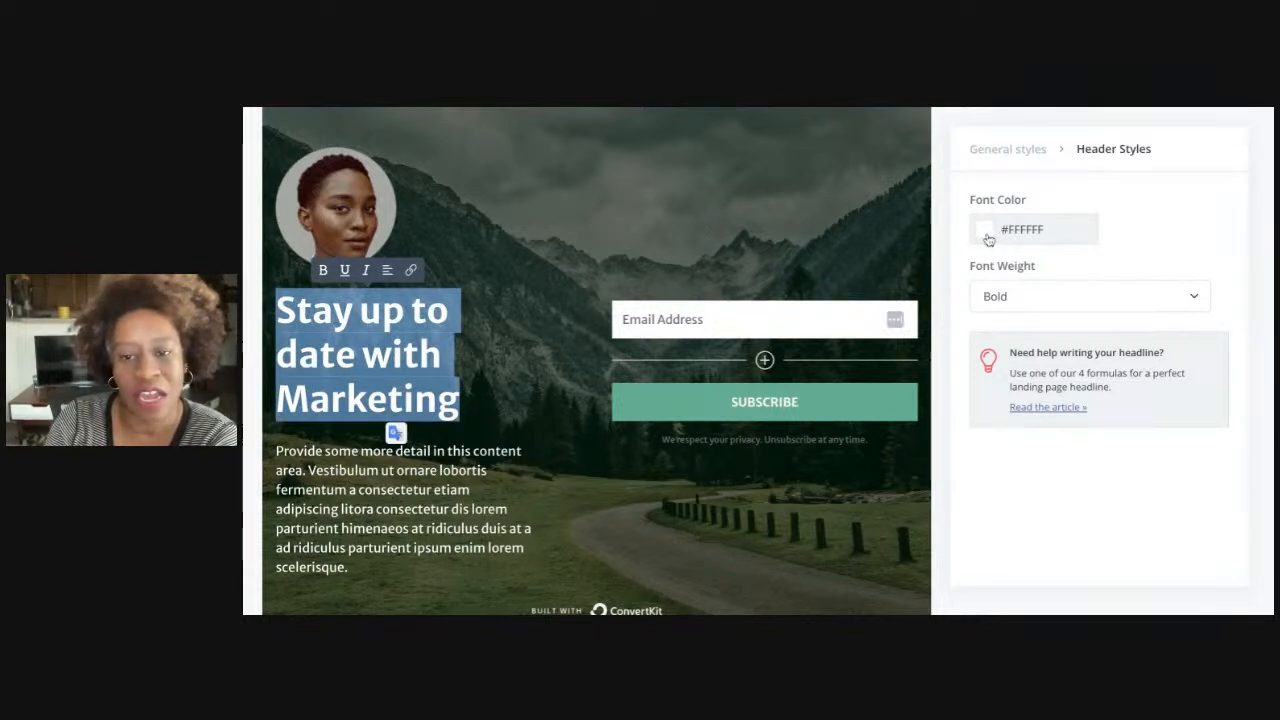
{"action": "left_click", "coordinate": [986, 236]}
{"action": "left_click", "coordinate": [1067, 297]}
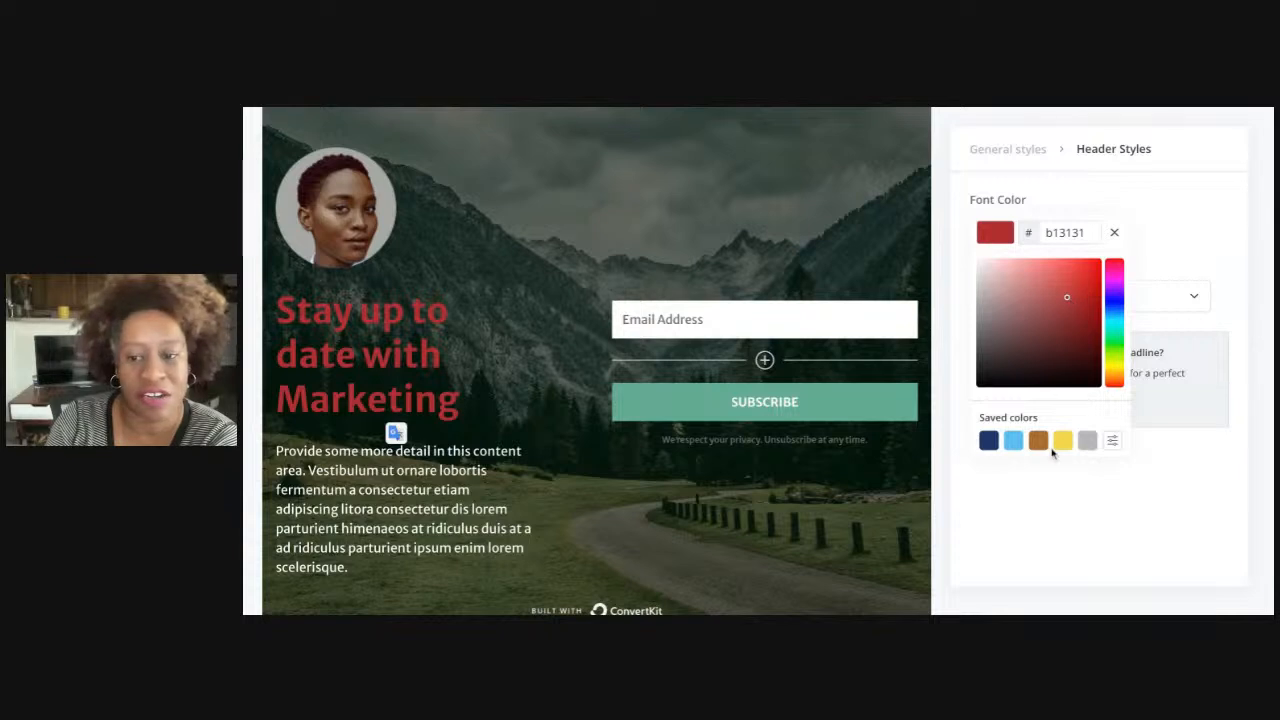
{"action": "left_click_drag", "start_coordinate": [1067, 297], "coordinate": [1101, 259]}
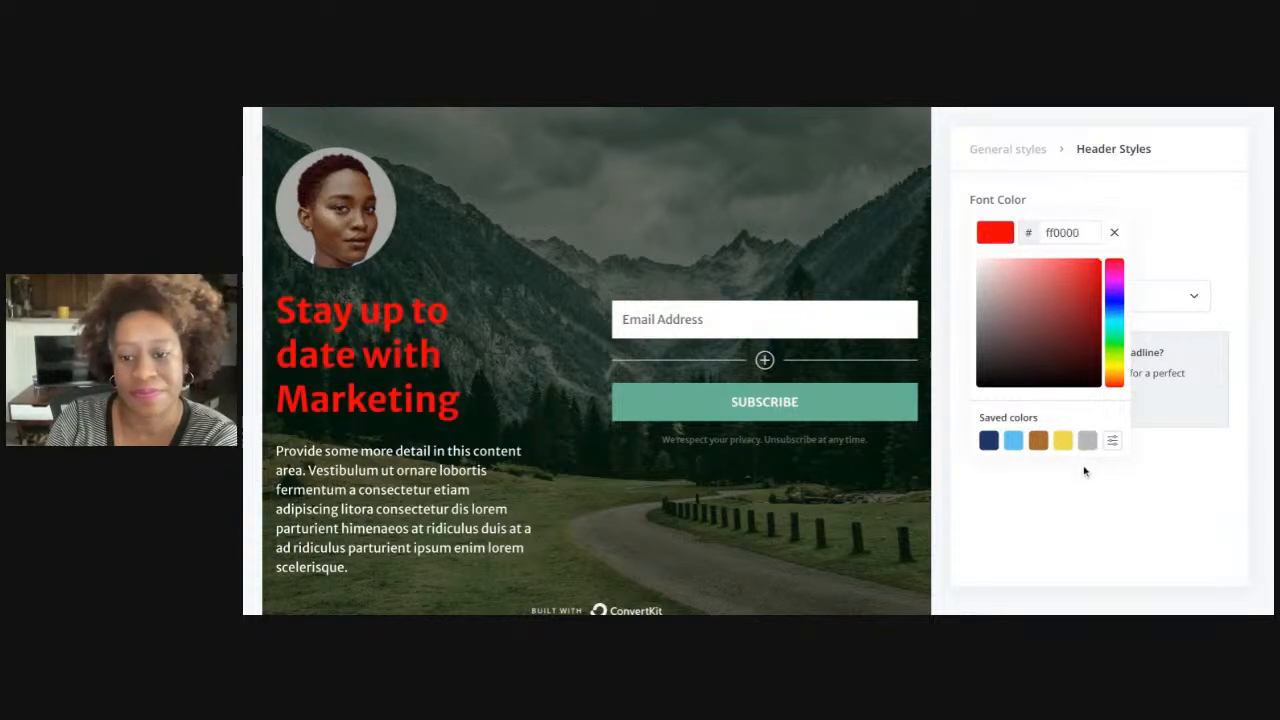
{"action": "left_click", "coordinate": [1140, 462]}
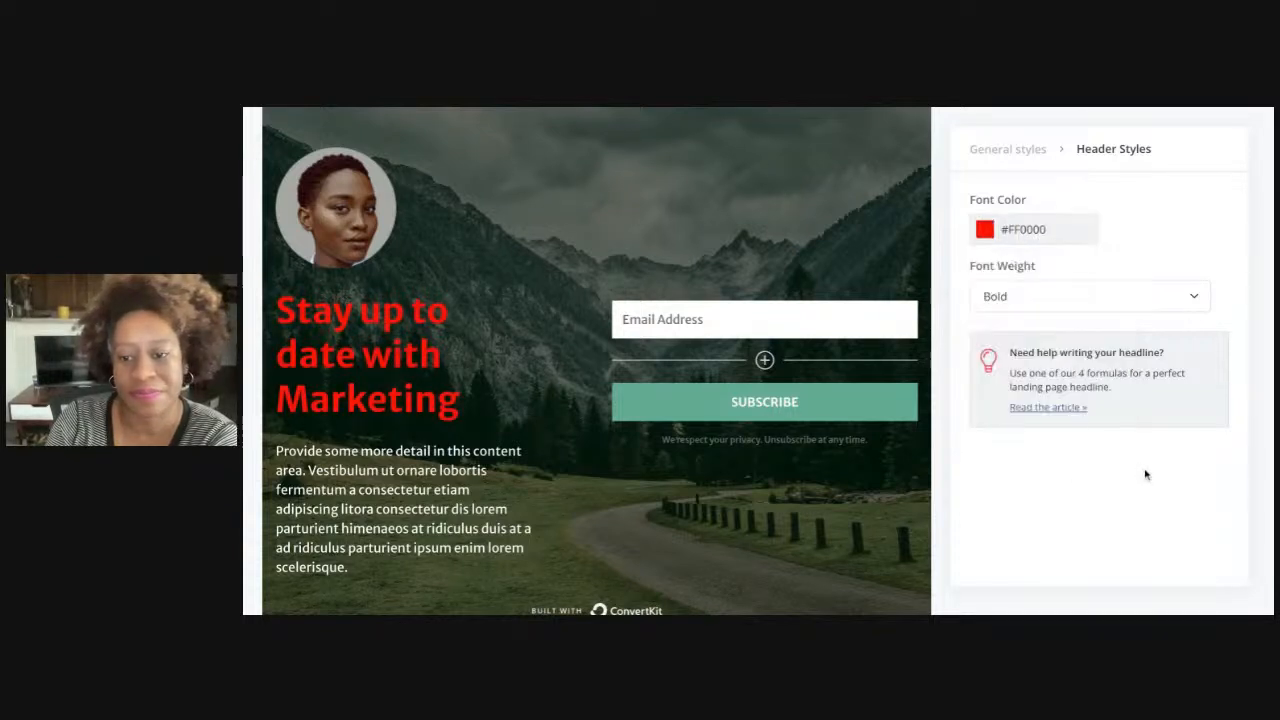
{"action": "left_click", "coordinate": [1001, 303]}
{"action": "left_click", "coordinate": [1128, 212]}
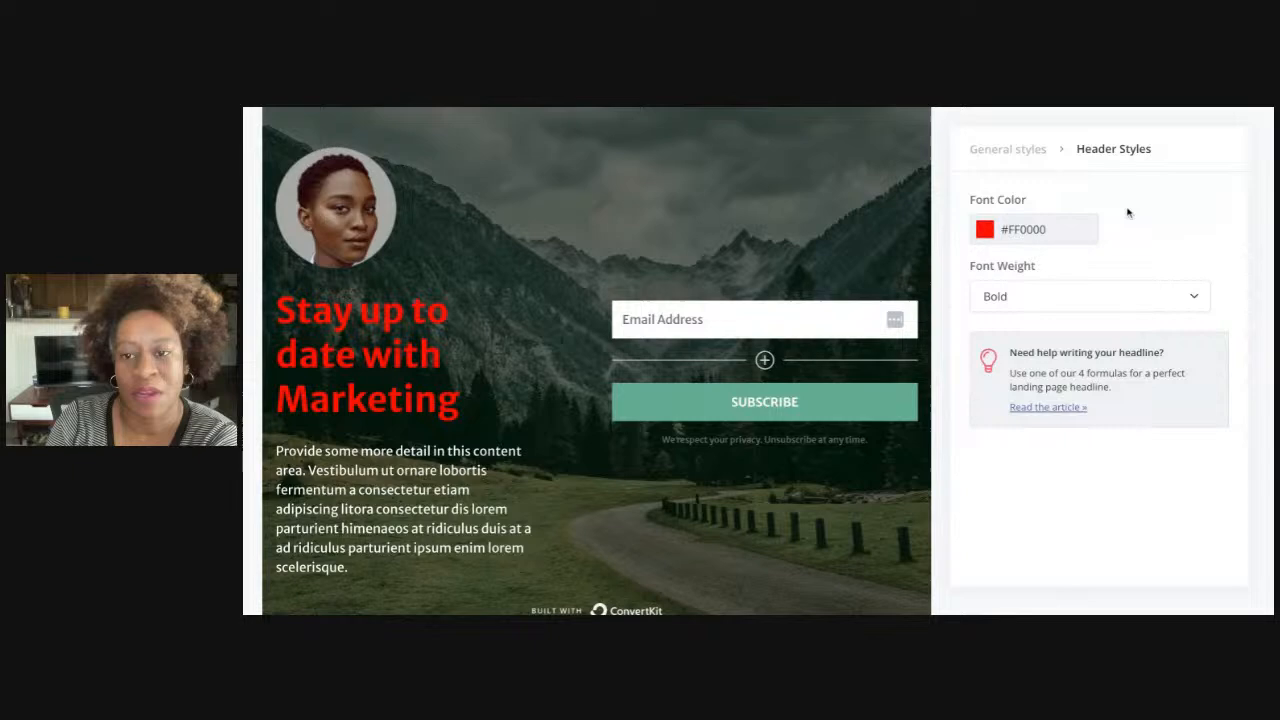
{"action": "left_click", "coordinate": [1003, 152]}
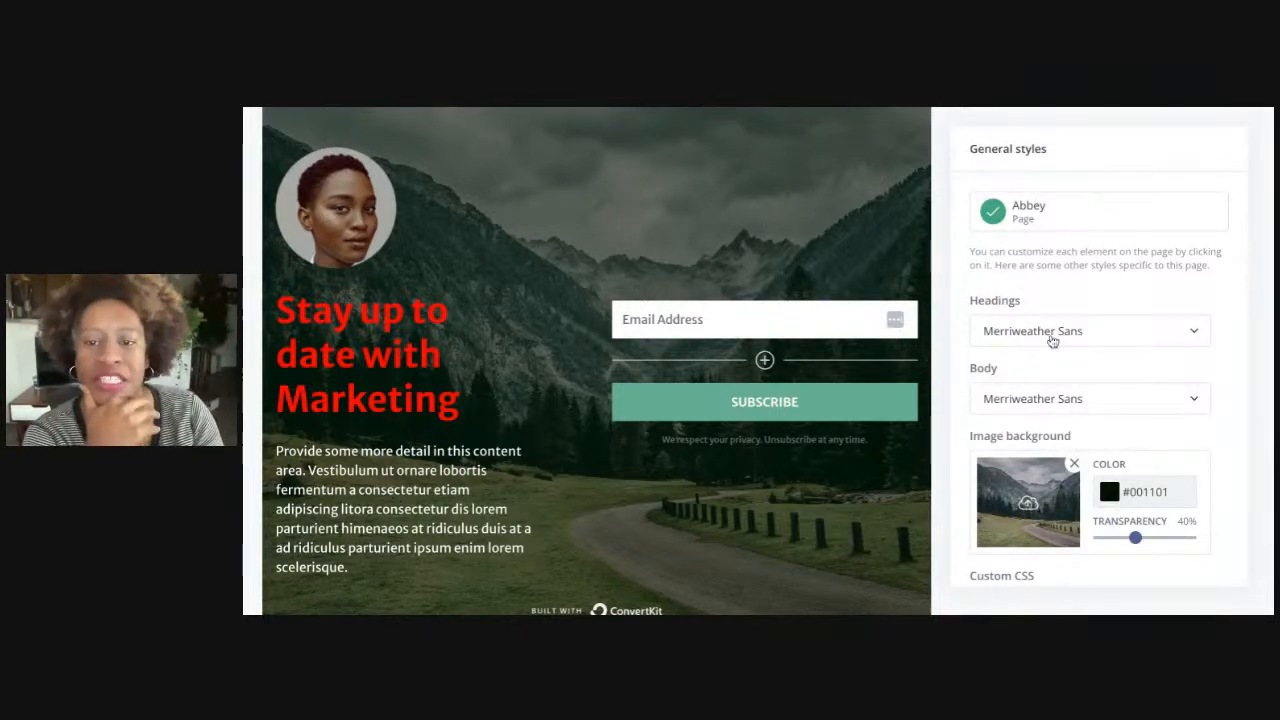
{"action": "scroll", "coordinate": [1056, 214], "scroll_direction": "up", "scroll_amount": 2}
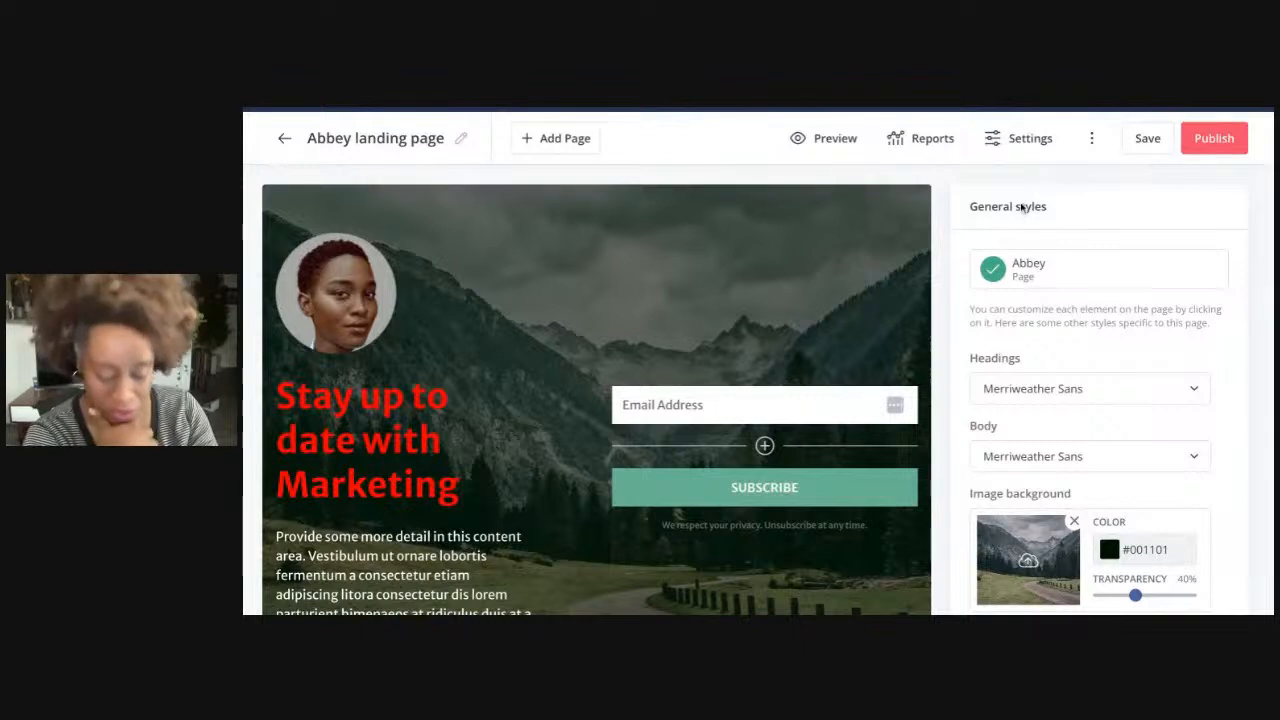
{"action": "scroll", "coordinate": [1043, 352], "scroll_direction": "down", "scroll_amount": 1}
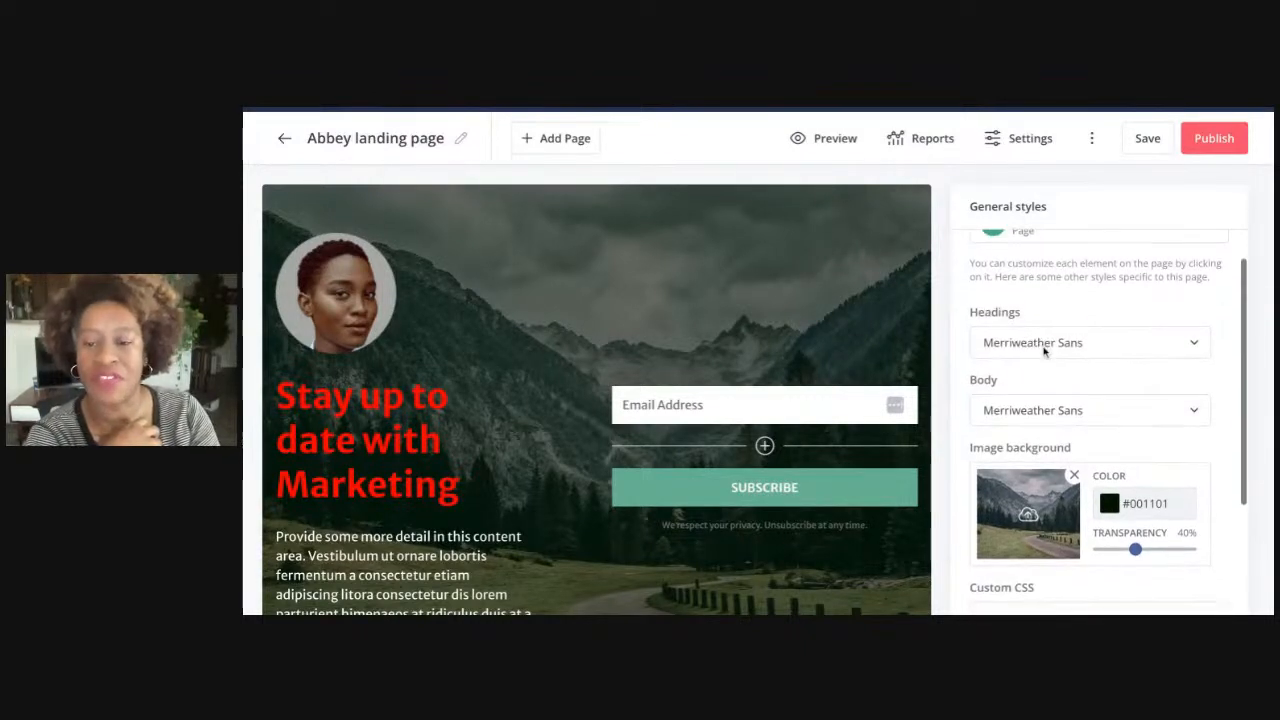
{"action": "left_click", "coordinate": [1060, 345]}
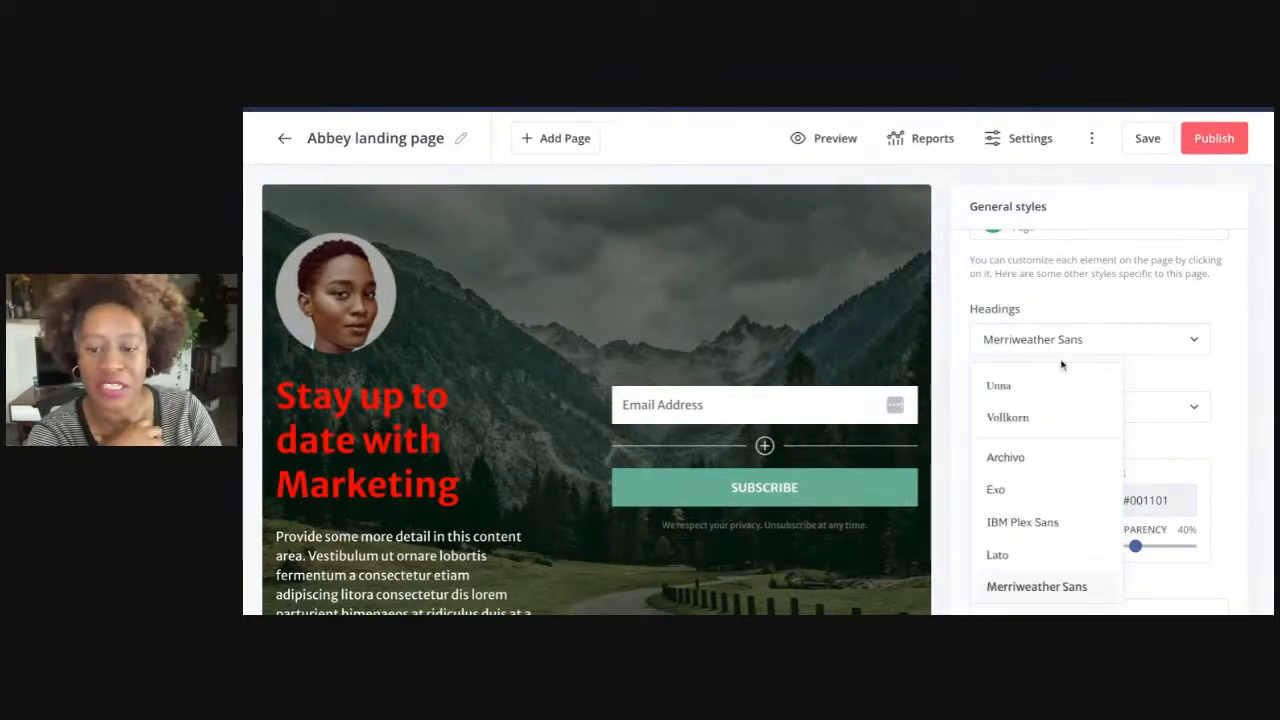
{"action": "left_click", "coordinate": [1086, 314]}
{"action": "scroll", "coordinate": [1078, 384], "scroll_direction": "down", "scroll_amount": 1}
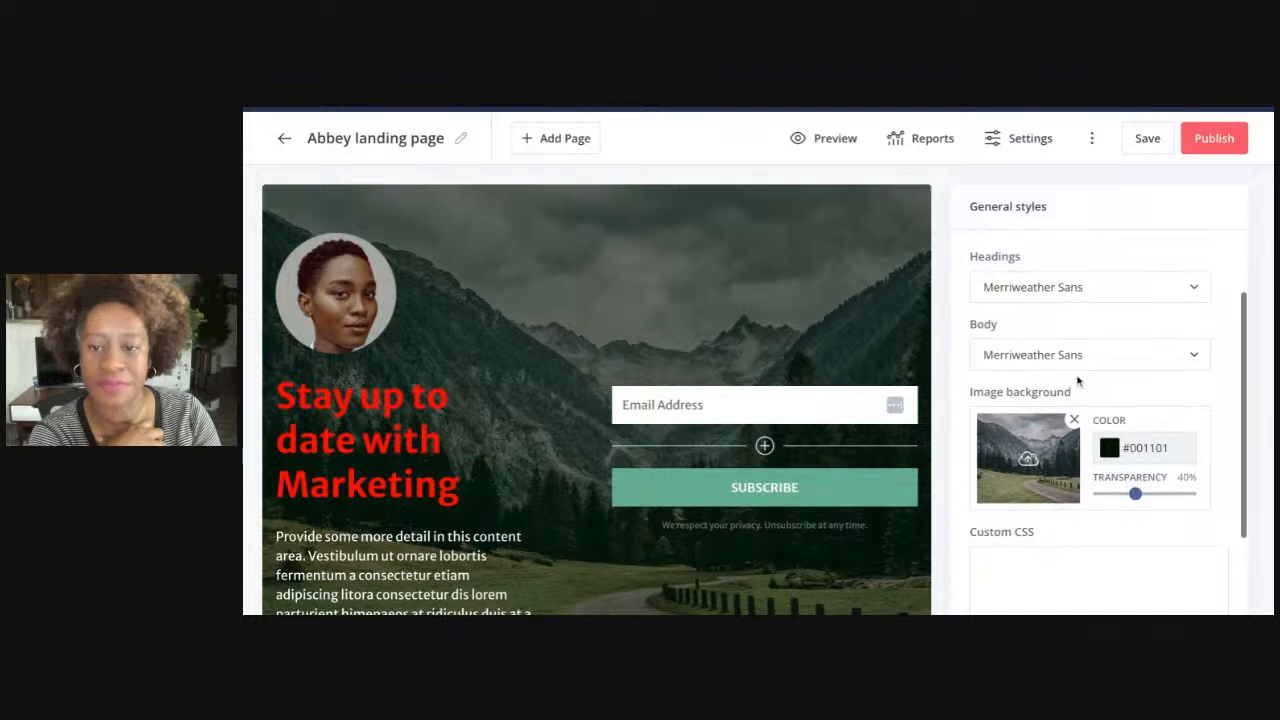
{"action": "scroll", "coordinate": [1082, 375], "scroll_direction": "down", "scroll_amount": 2}
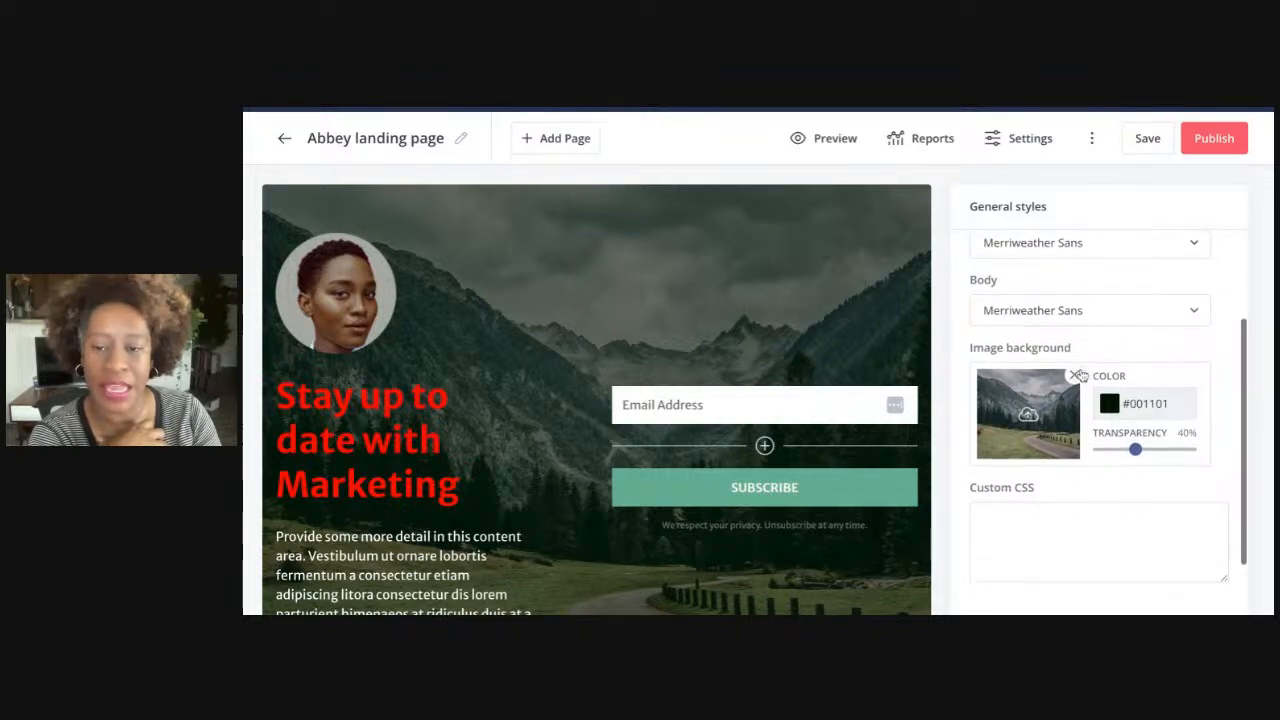
{"action": "scroll", "coordinate": [1030, 380], "scroll_direction": "down", "scroll_amount": 1}
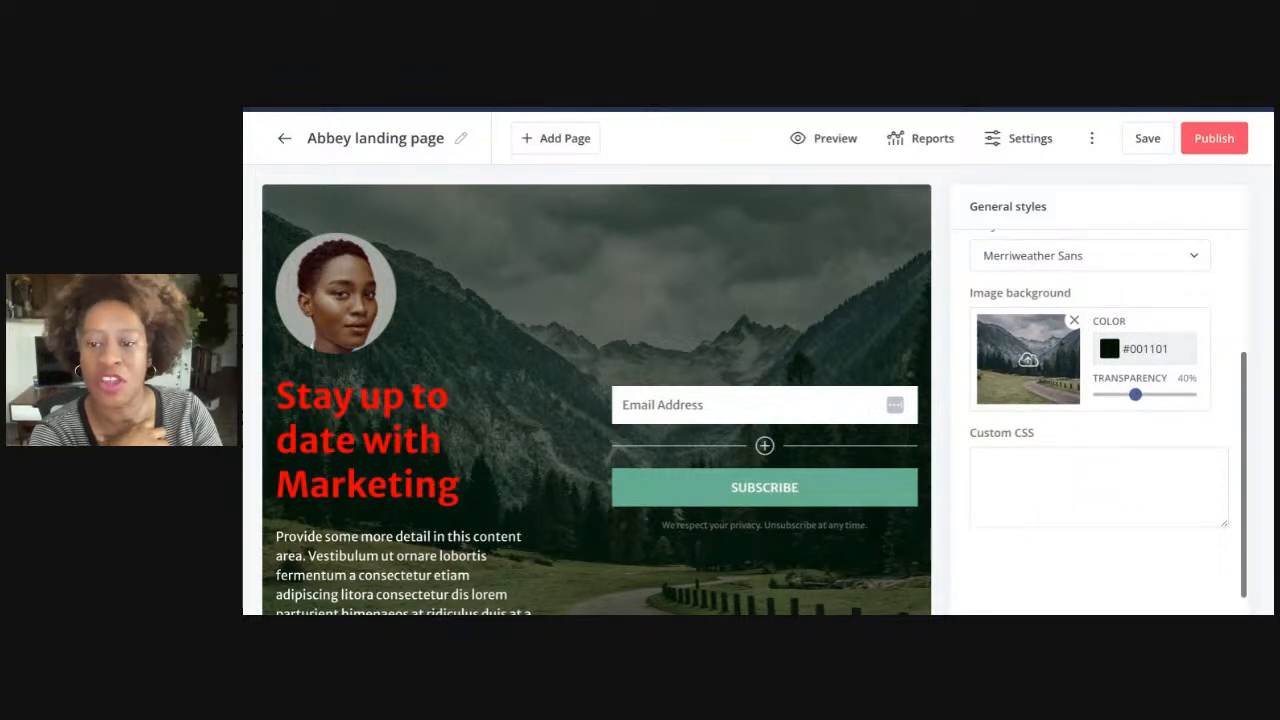
Set the kitchen-and-dining photo from Recent uploads as the page's background image
{"action": "left_click", "coordinate": [1028, 364]}
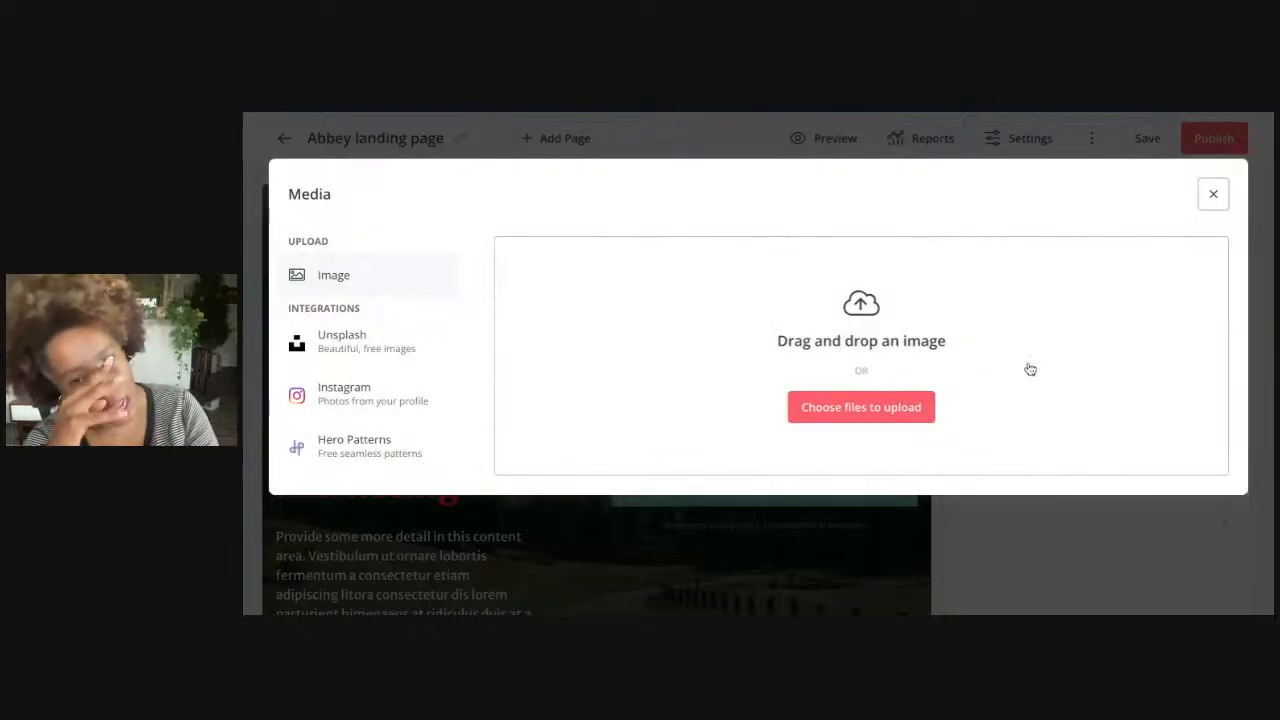
{"action": "scroll", "coordinate": [858, 518], "scroll_direction": "down", "scroll_amount": 2}
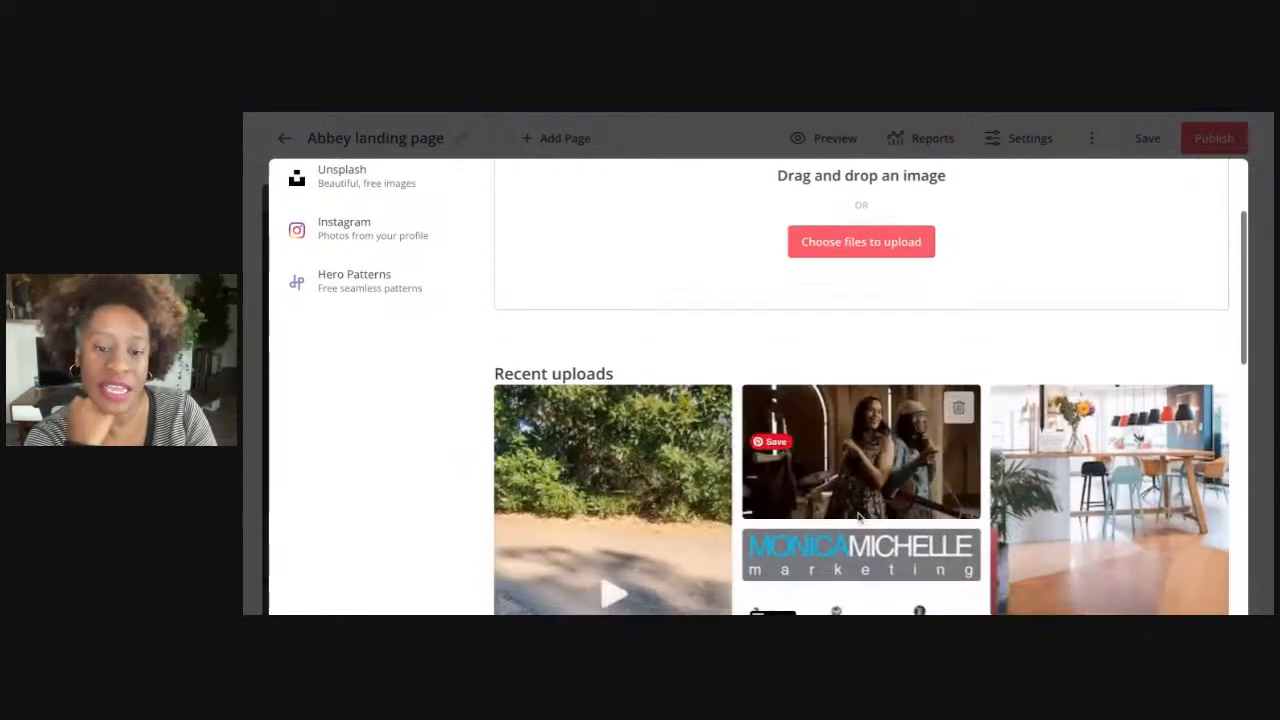
{"action": "scroll", "coordinate": [858, 518], "scroll_direction": "up", "scroll_amount": 1}
{"action": "scroll", "coordinate": [858, 450], "scroll_direction": "up", "scroll_amount": 1}
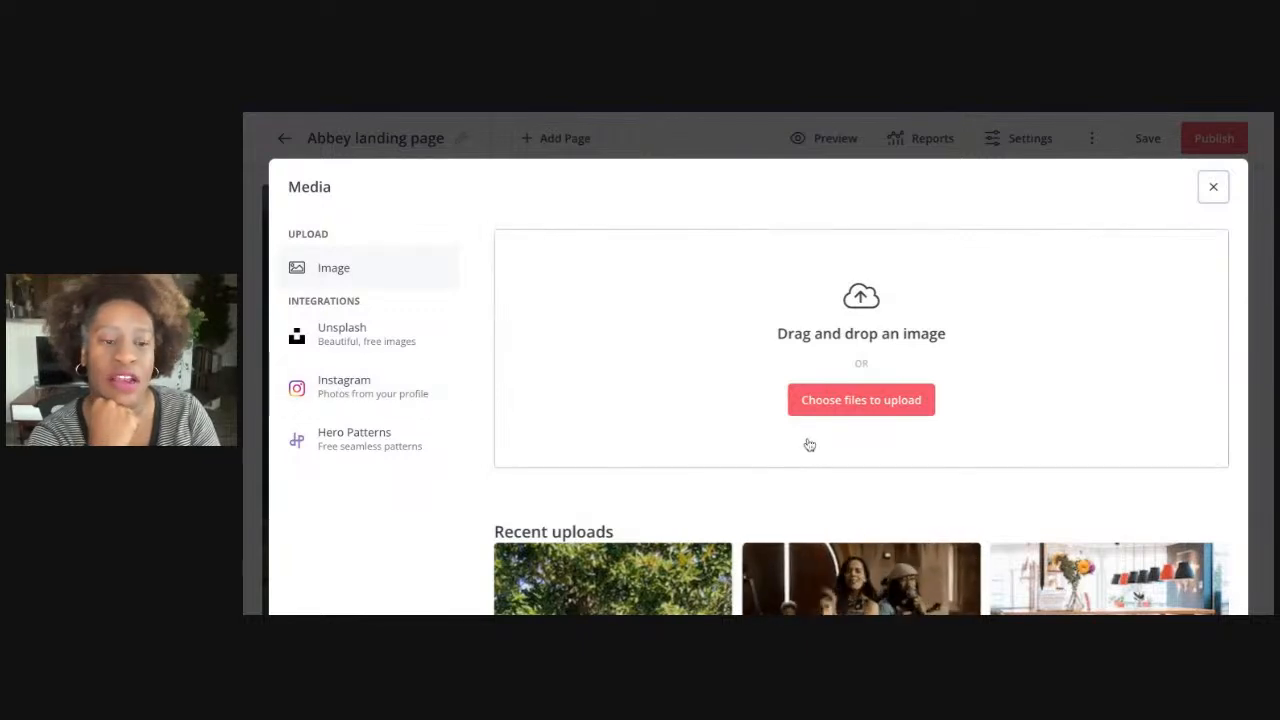
{"action": "scroll", "coordinate": [822, 520], "scroll_direction": "down", "scroll_amount": 5}
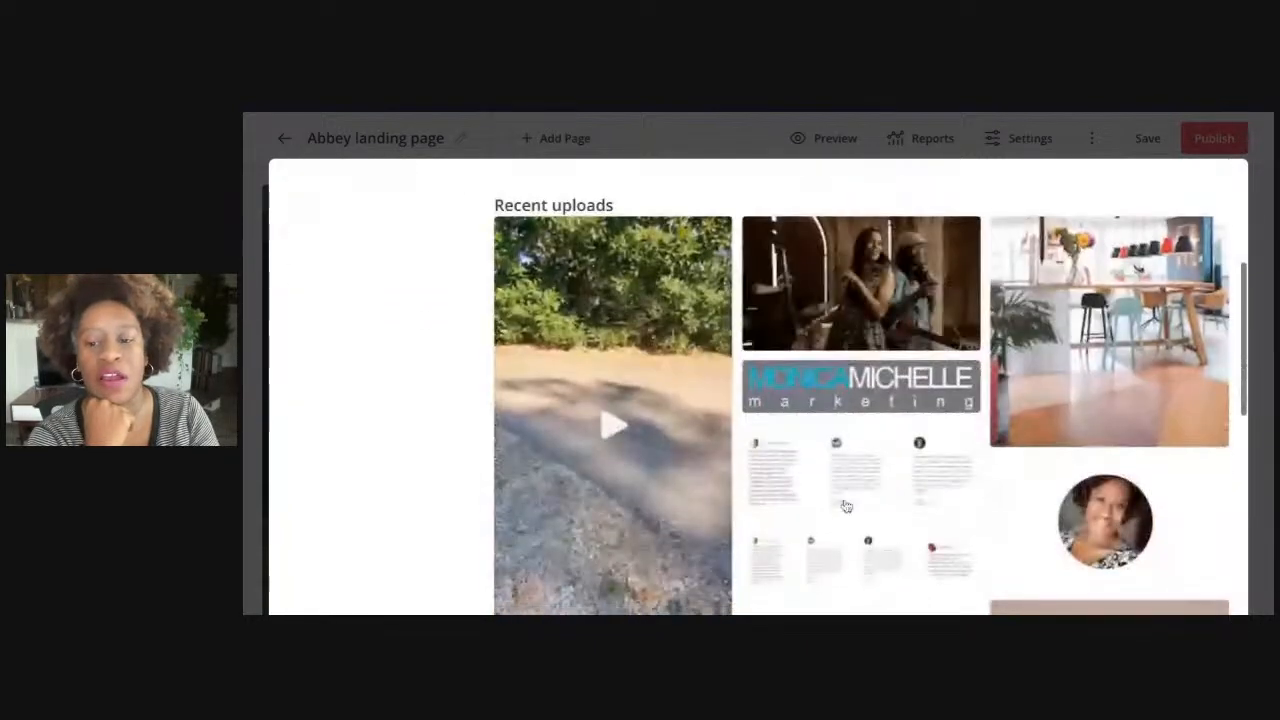
{"action": "left_click", "coordinate": [1122, 365]}
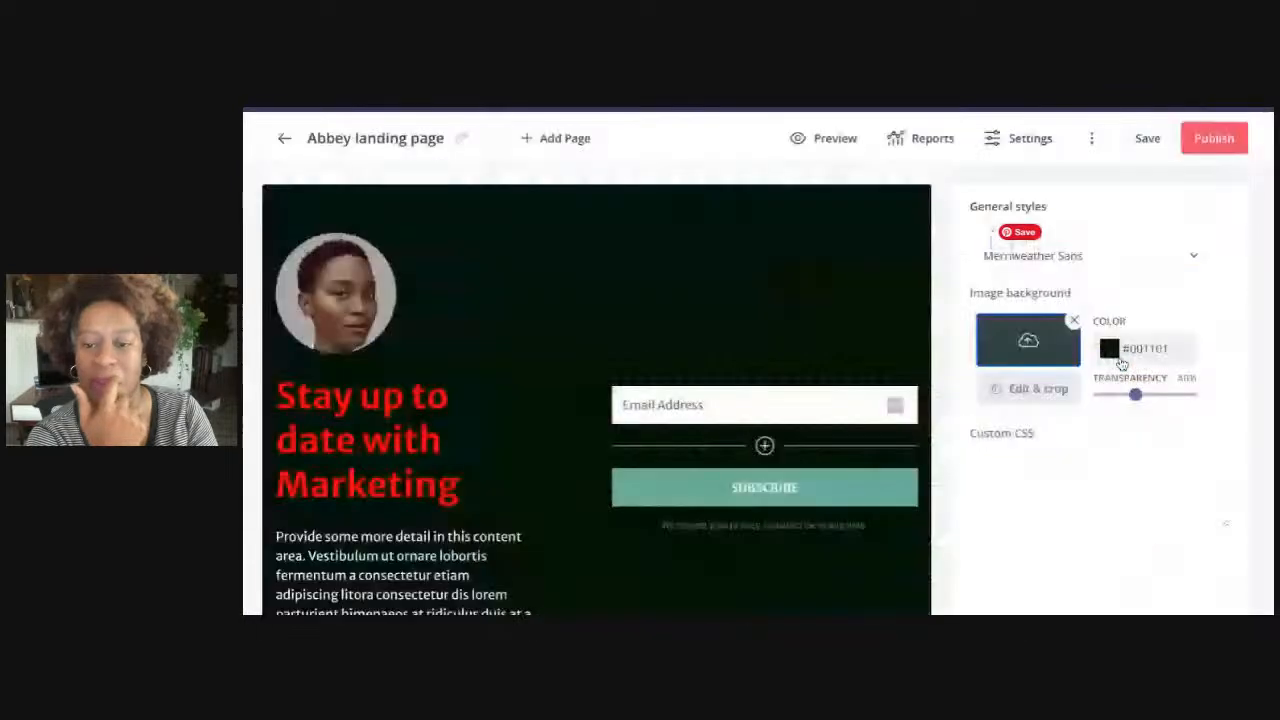
{"action": "scroll", "coordinate": [1034, 562], "scroll_direction": "down", "scroll_amount": 1}
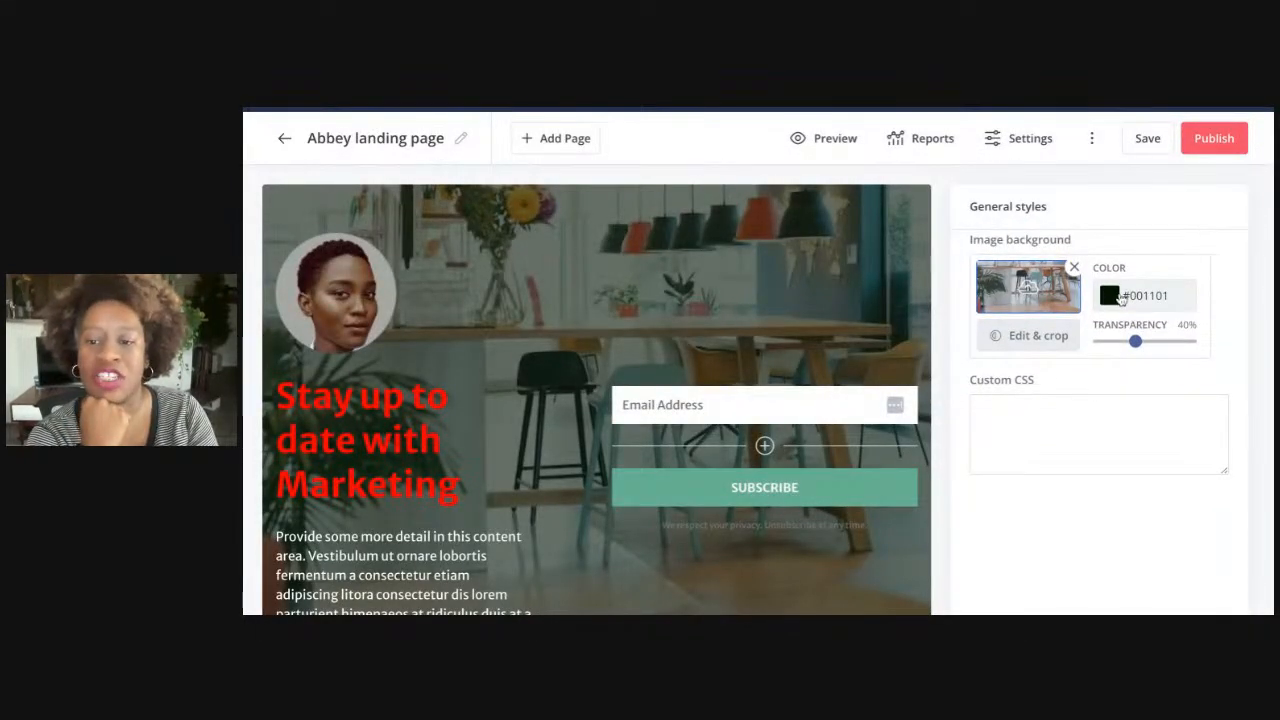
Set the background overlay to 42% transparency and, after trying navy, yellow and brown, grey #B6B7B9
{"action": "mouse_move", "coordinate": [1136, 344]}
{"action": "left_mouse_down"}
{"action": "mouse_move", "coordinate": [1099, 342]}
{"action": "mouse_move", "coordinate": [1186, 341]}
{"action": "mouse_move", "coordinate": [1134, 341]}
{"action": "left_mouse_up"}
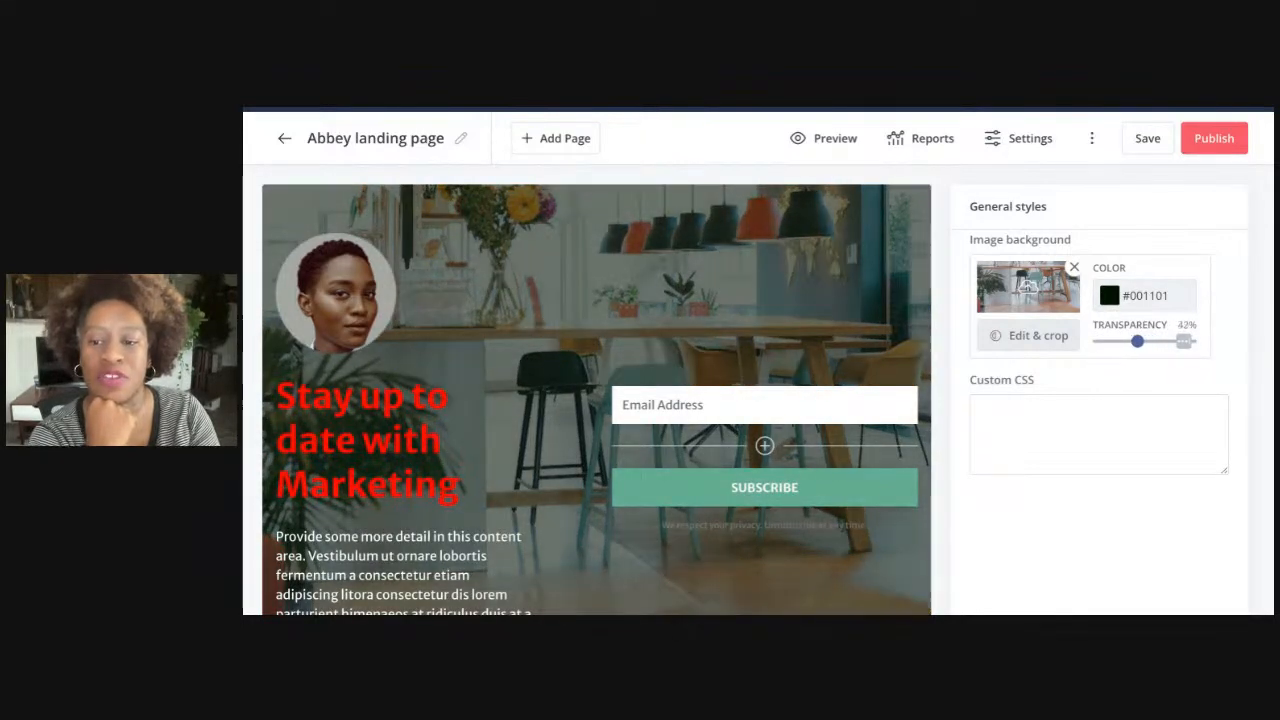
{"action": "left_click", "coordinate": [1109, 295]}
{"action": "left_click", "coordinate": [1058, 495]}
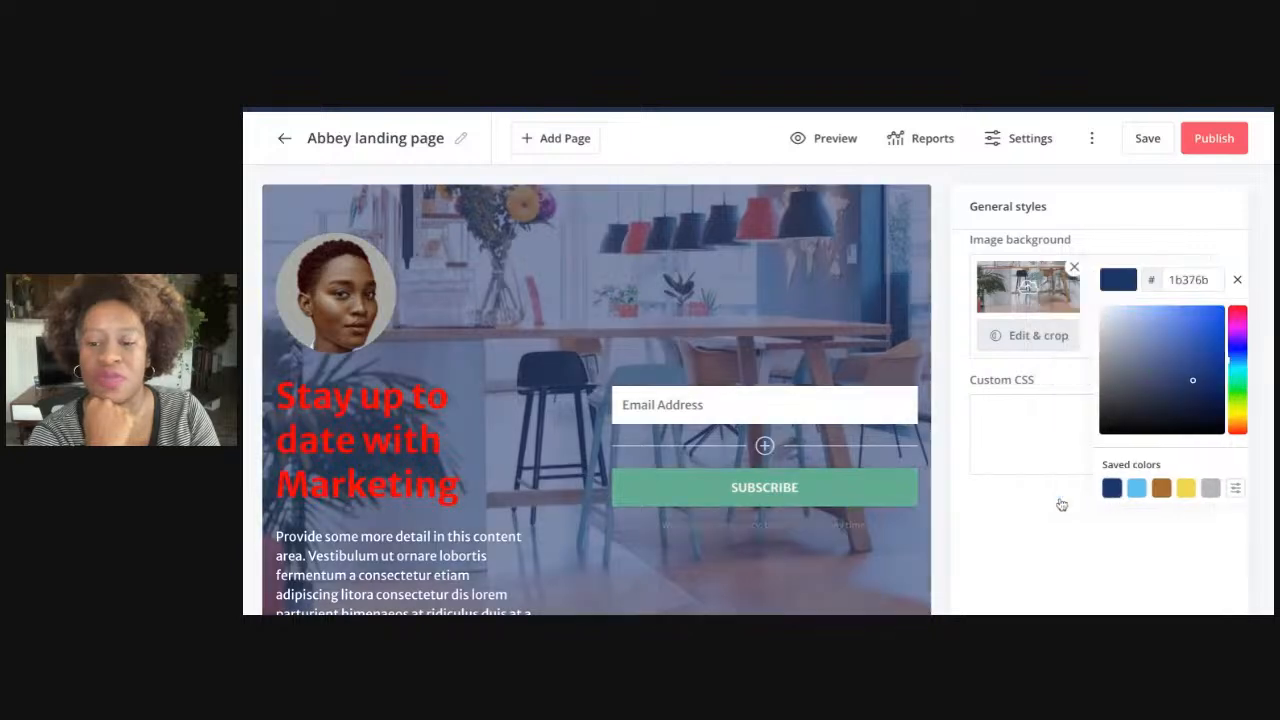
{"action": "left_click", "coordinate": [1186, 490]}
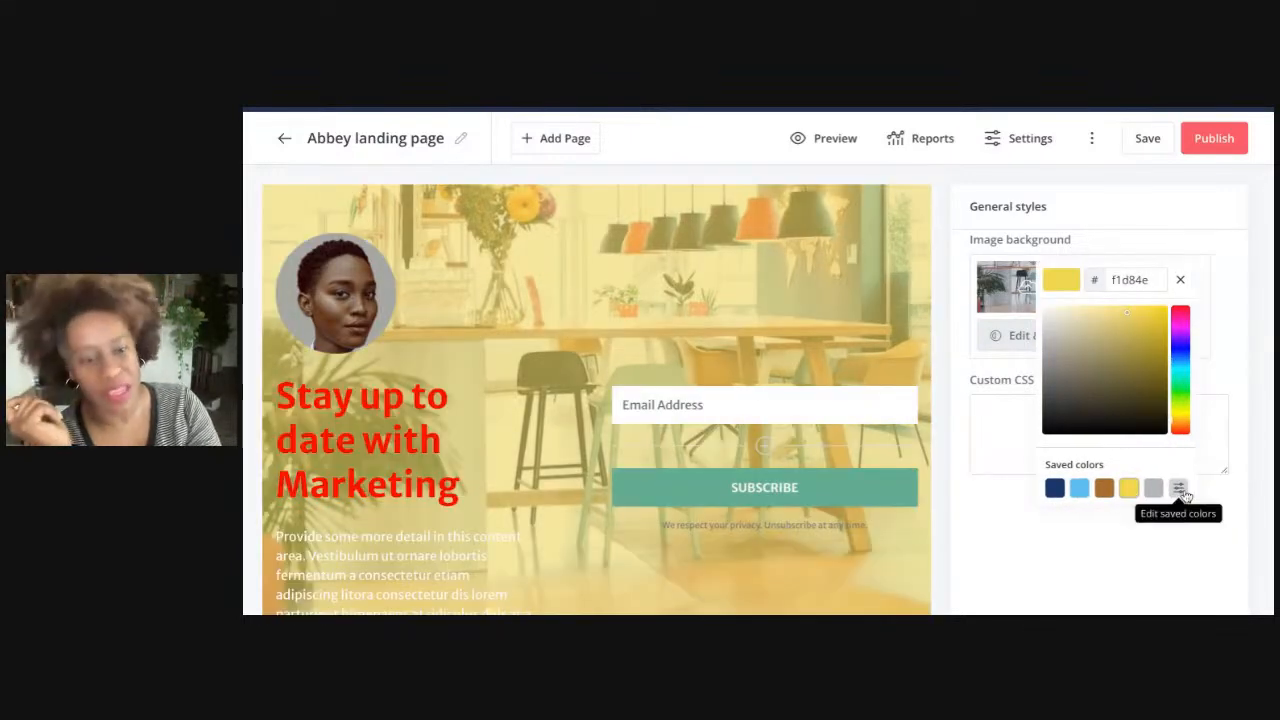
{"action": "left_click", "coordinate": [1104, 490]}
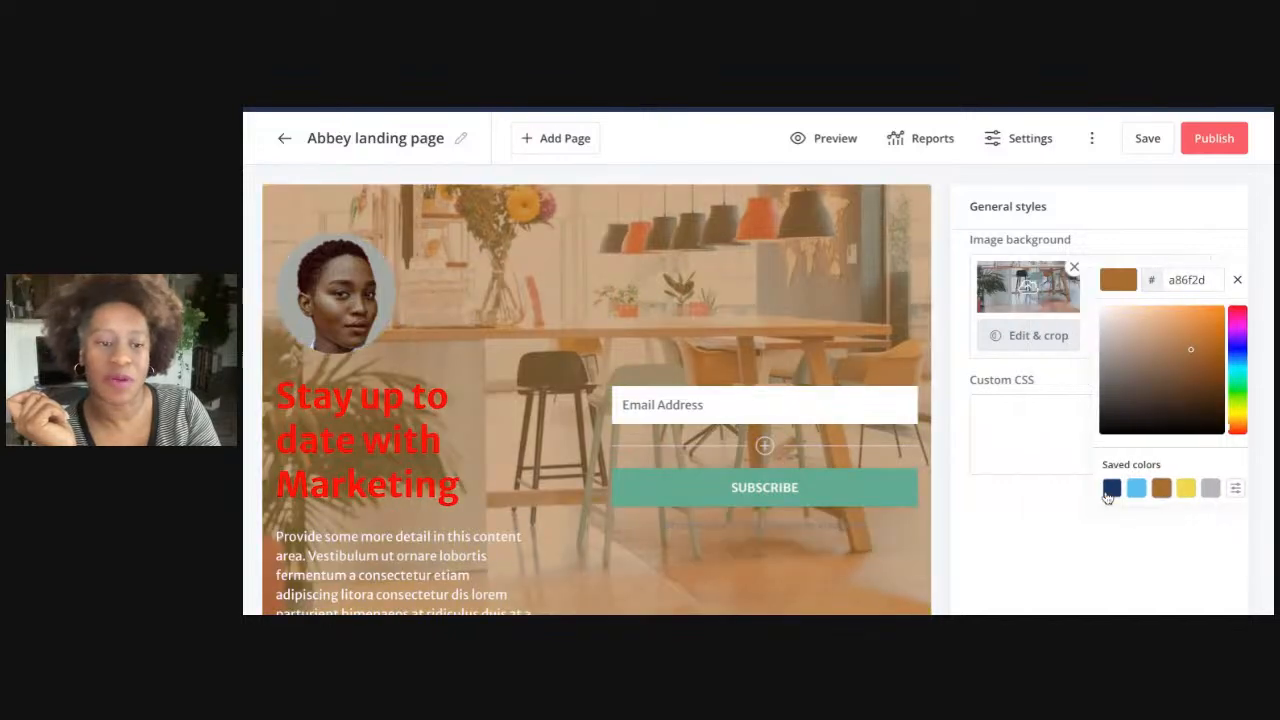
{"action": "left_click", "coordinate": [1209, 492]}
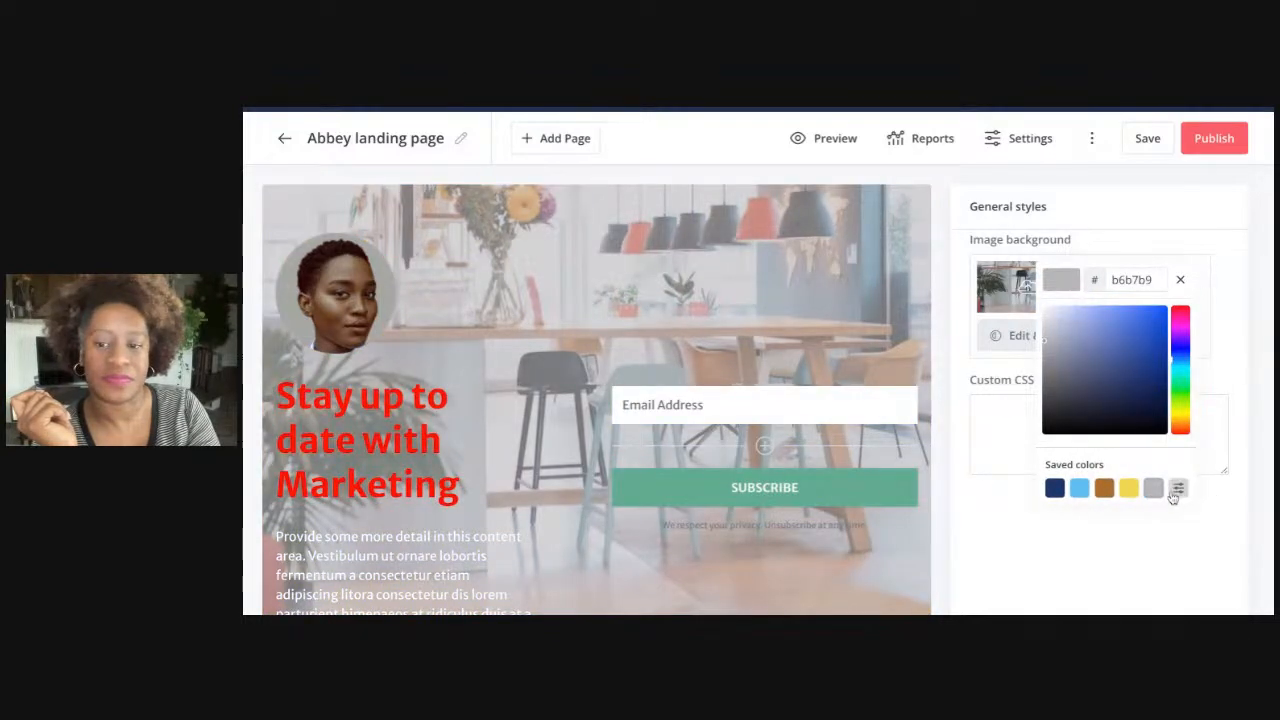
{"action": "left_click", "coordinate": [993, 512]}
{"action": "scroll", "coordinate": [1000, 490], "scroll_direction": "down", "scroll_amount": 1}
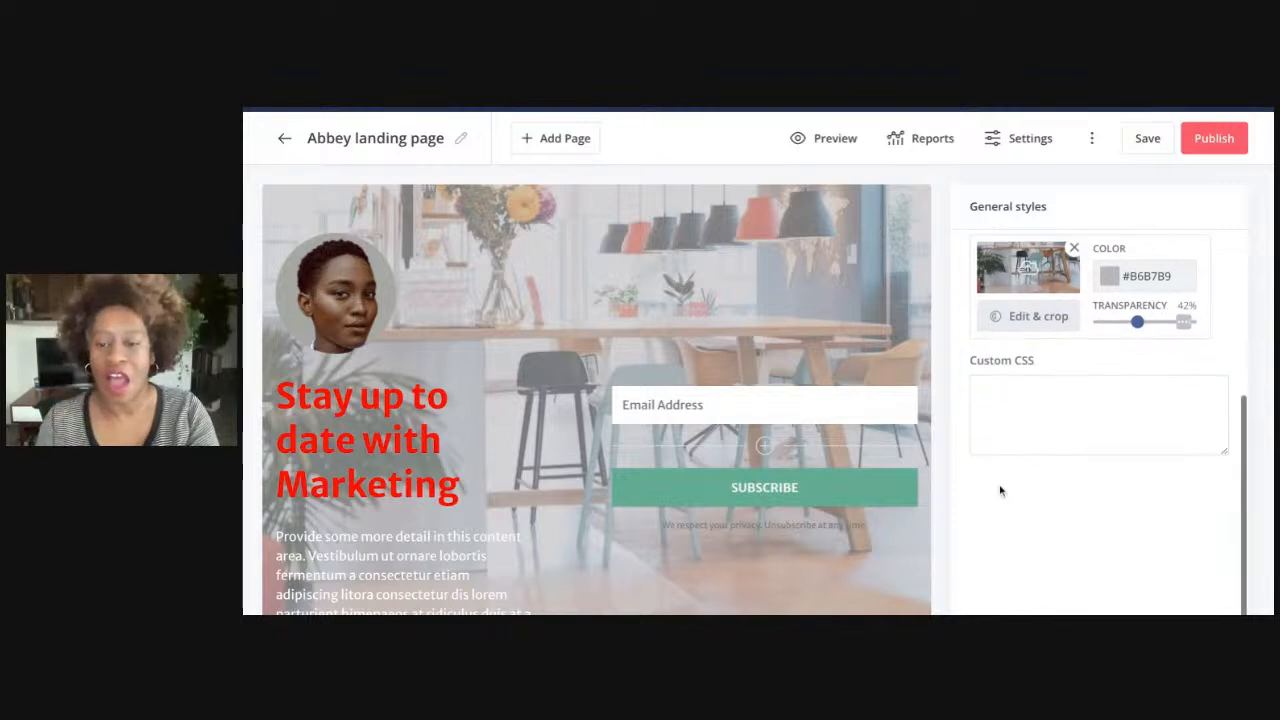
{"action": "scroll", "coordinate": [1000, 490], "scroll_direction": "up", "scroll_amount": 1}
{"action": "scroll", "coordinate": [1000, 490], "scroll_direction": "up", "scroll_amount": 5}
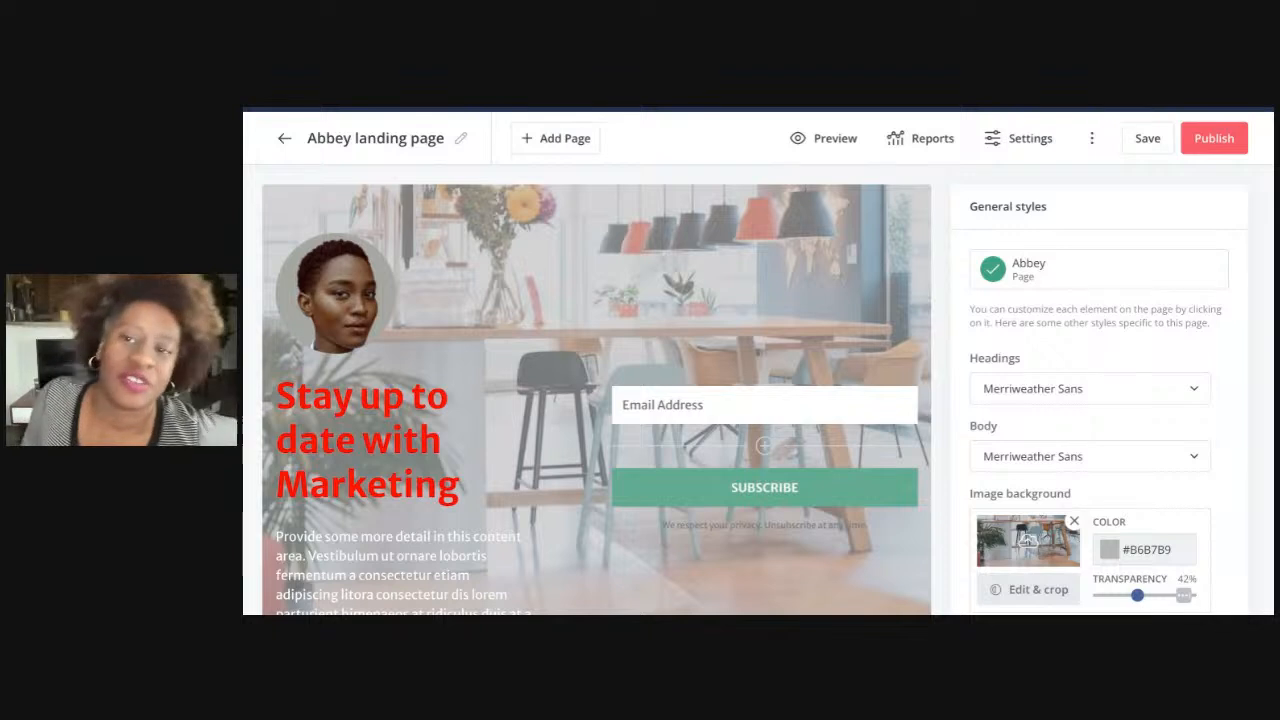
Select the whole 'Stay up to date with Marketing' heading and recolour it navy #1B376B
{"action": "scroll", "coordinate": [640, 362], "scroll_direction": "down", "scroll_amount": 3}
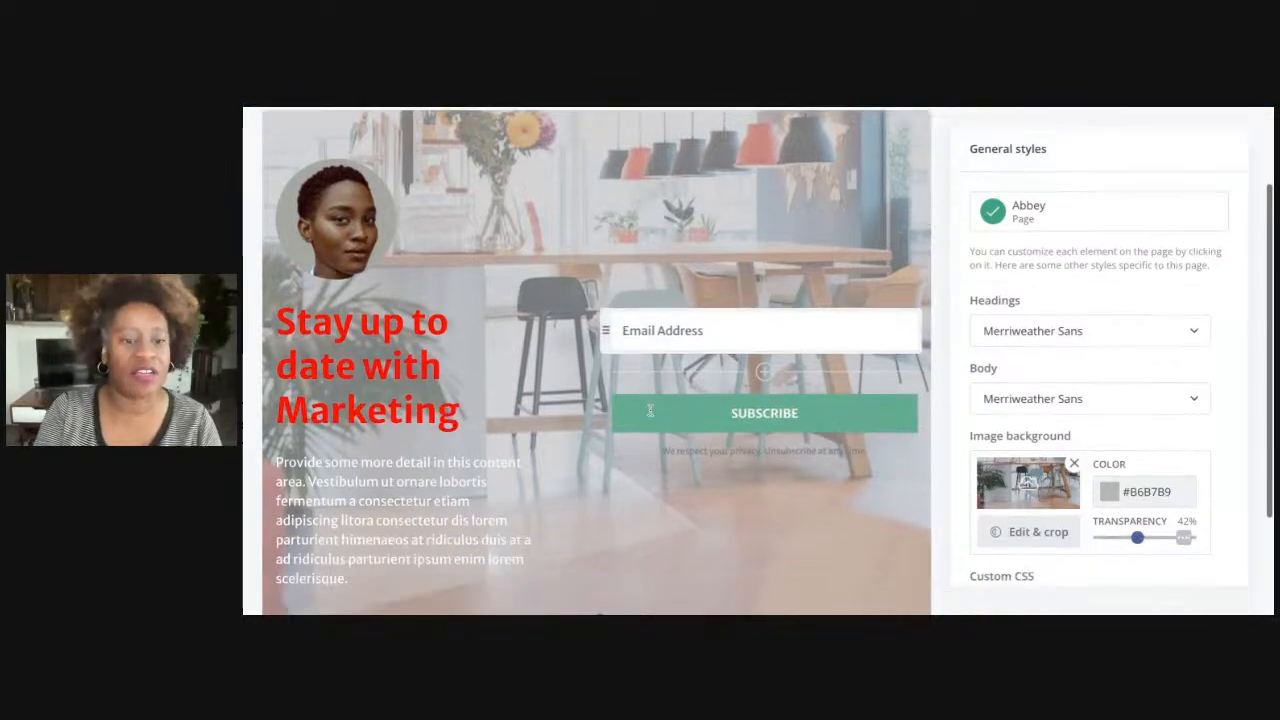
{"action": "left_click", "coordinate": [435, 316]}
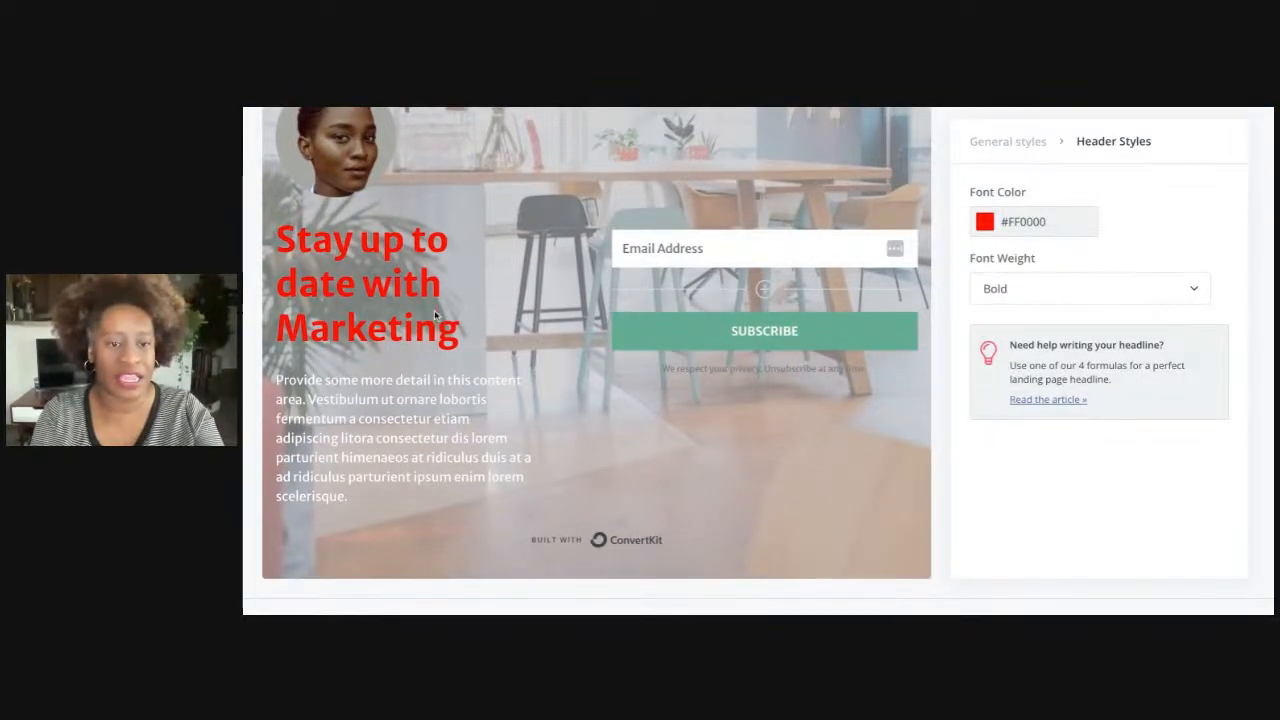
{"action": "double_click", "coordinate": [451, 318]}
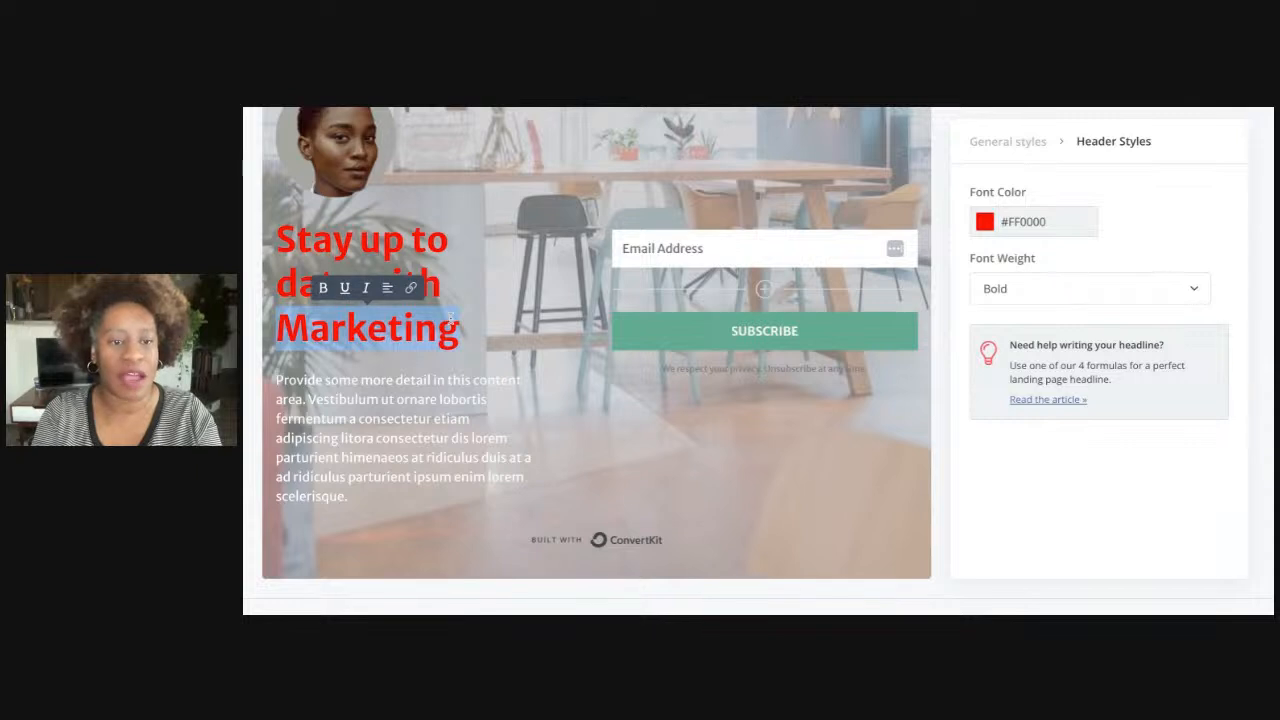
{"action": "left_click_drag", "start_coordinate": [335, 313], "coordinate": [284, 240]}
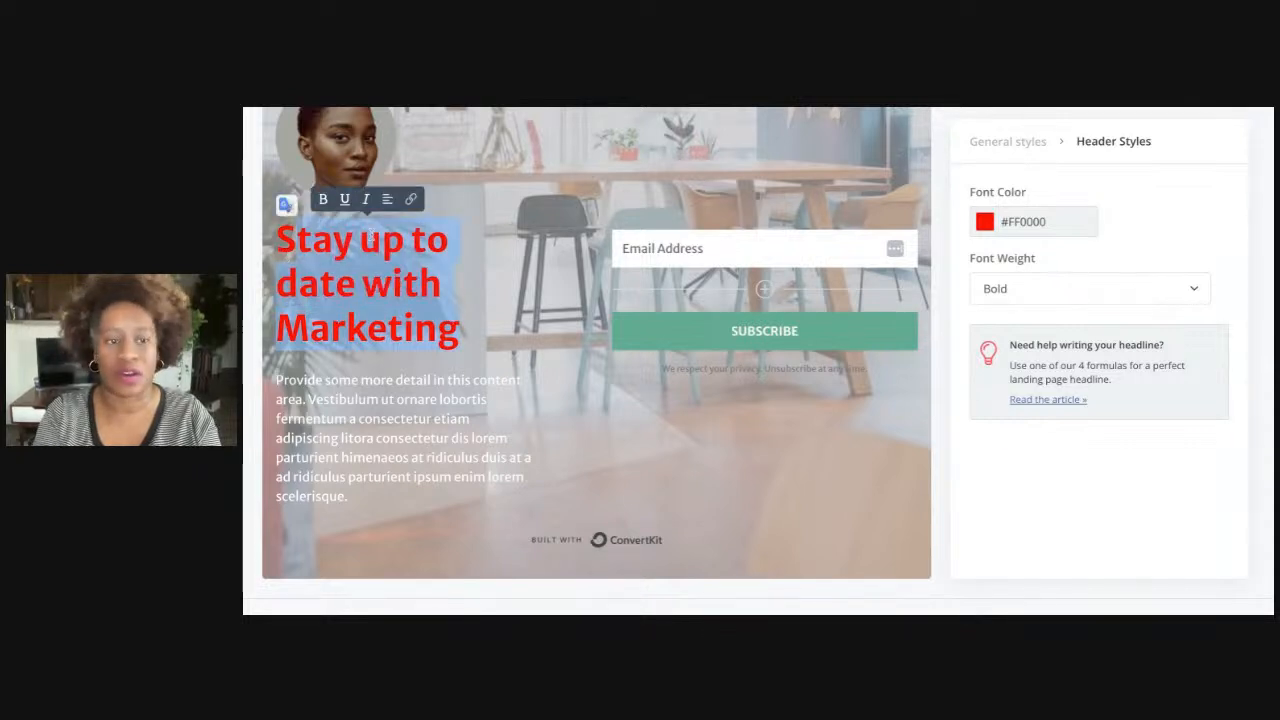
{"action": "left_click", "coordinate": [985, 222]}
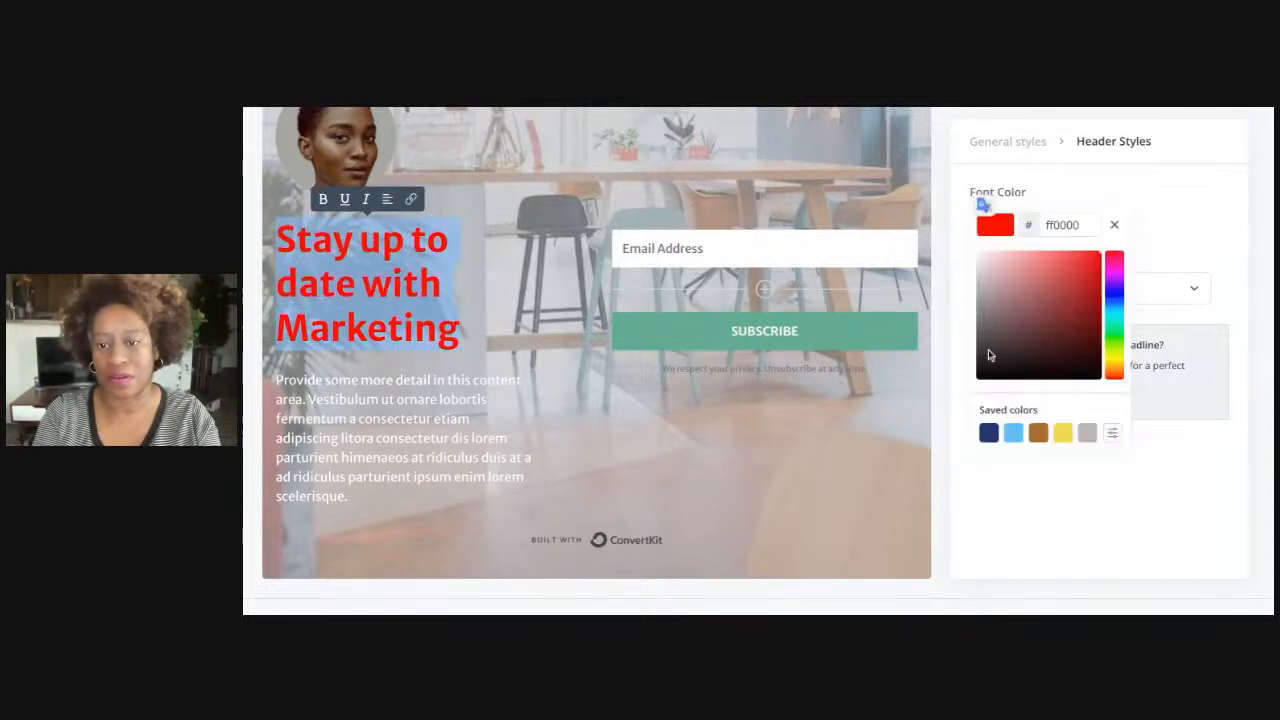
{"action": "left_click", "coordinate": [993, 437]}
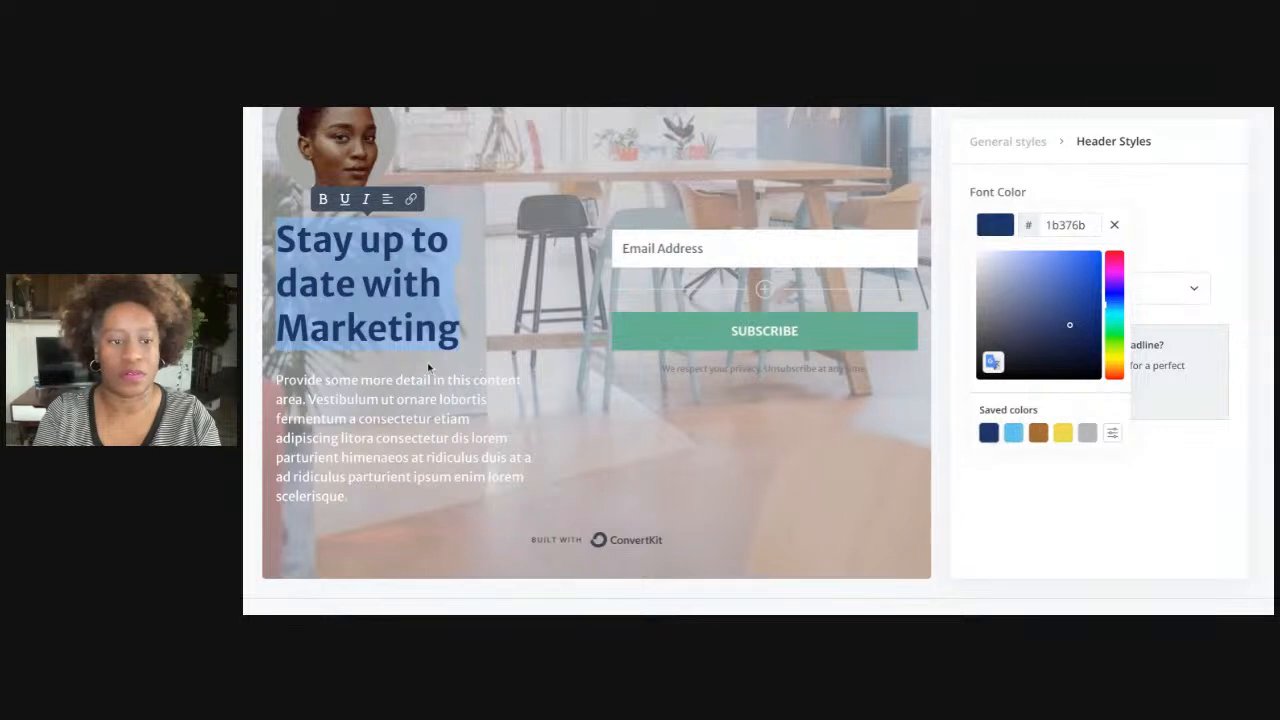
{"action": "left_click", "coordinate": [404, 332]}
{"action": "left_click_drag", "start_coordinate": [457, 332], "coordinate": [555, 200]}
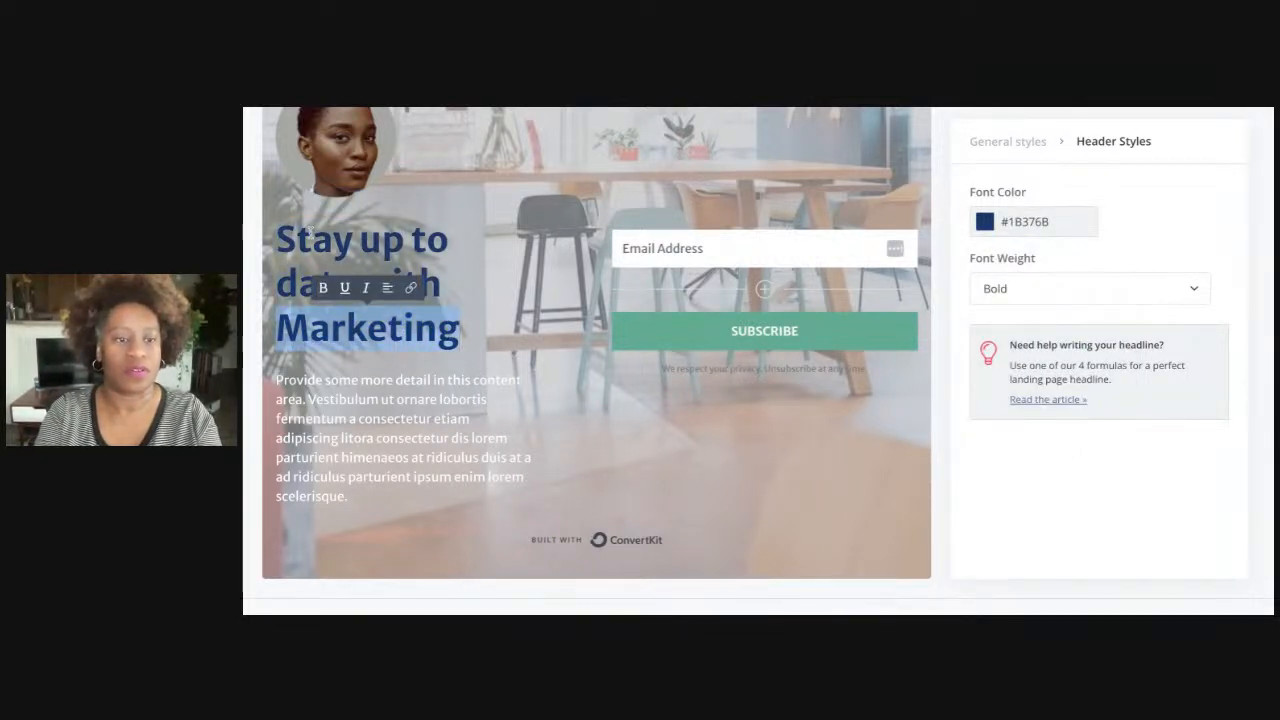
{"action": "left_click", "coordinate": [283, 236], "text": "shift"}
Retype the headline as 'Ready to get Your Marketing Tech Together?'
{"action": "type", "text": "Ready to"}
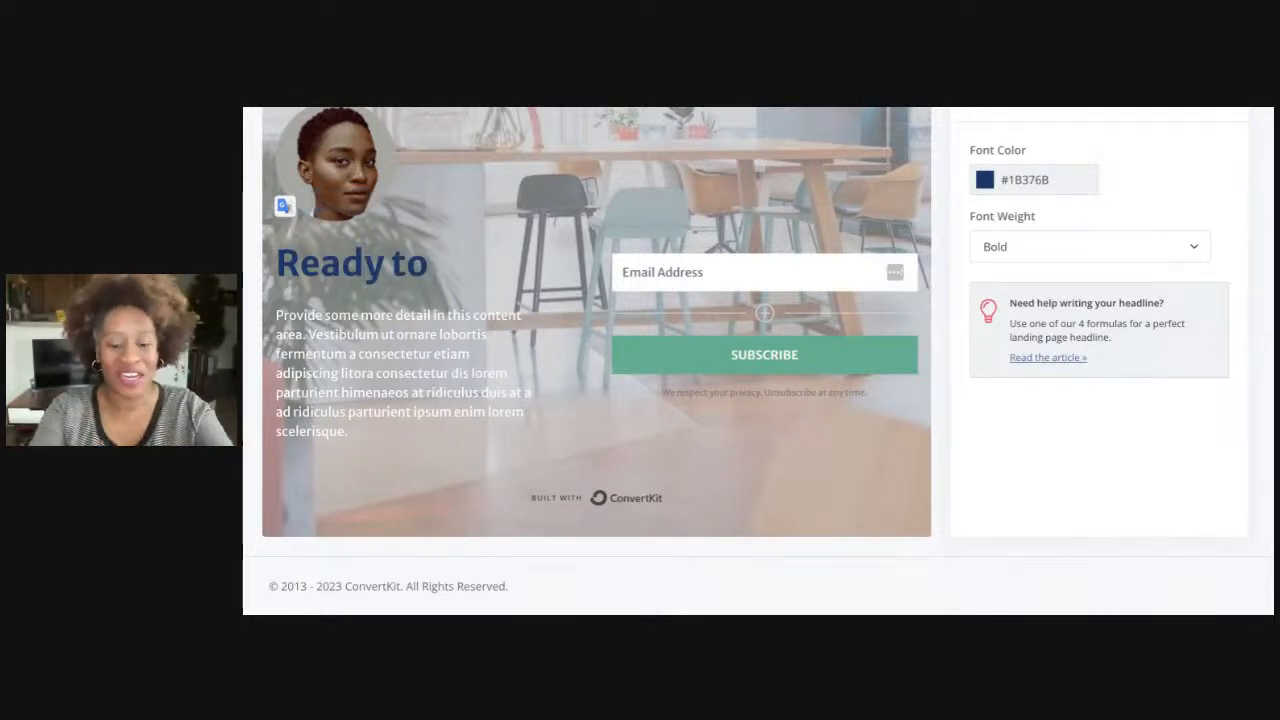
{"action": "type", "text": " get Your Mark"}
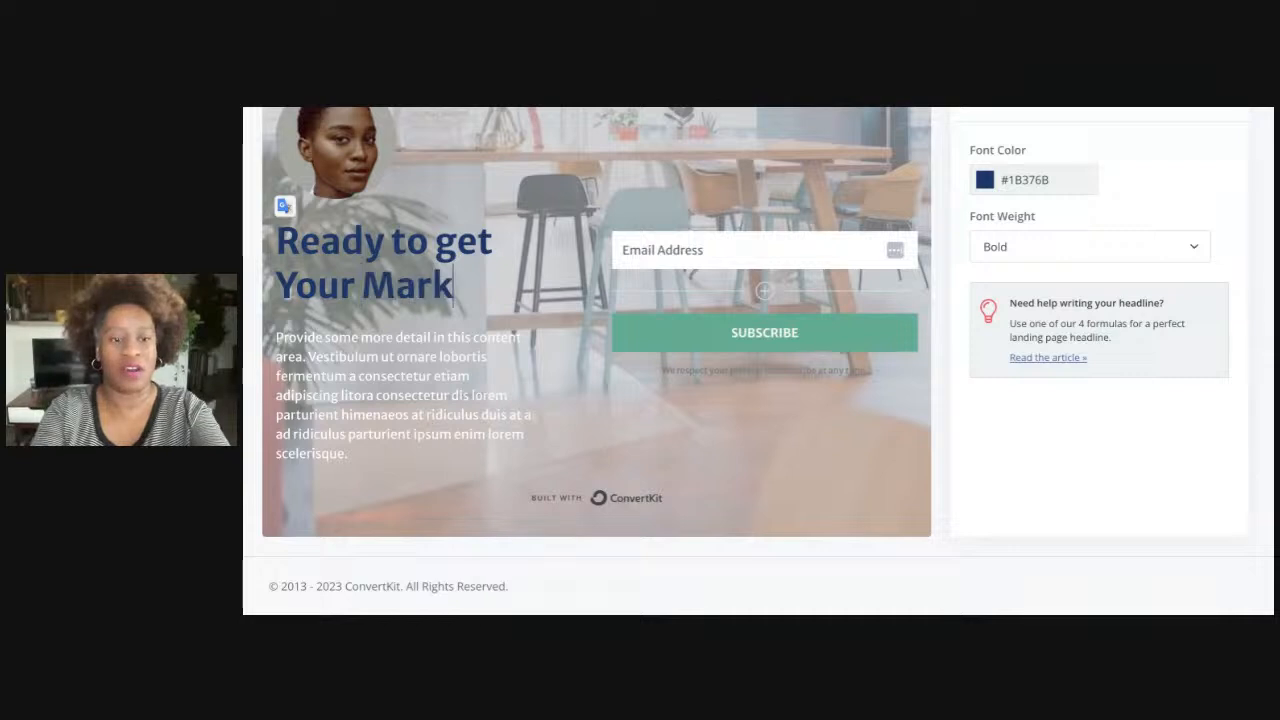
{"action": "type", "text": "eting Tea"}
{"action": "key", "text": "BackSpace"}
{"action": "type", "text": "c"}
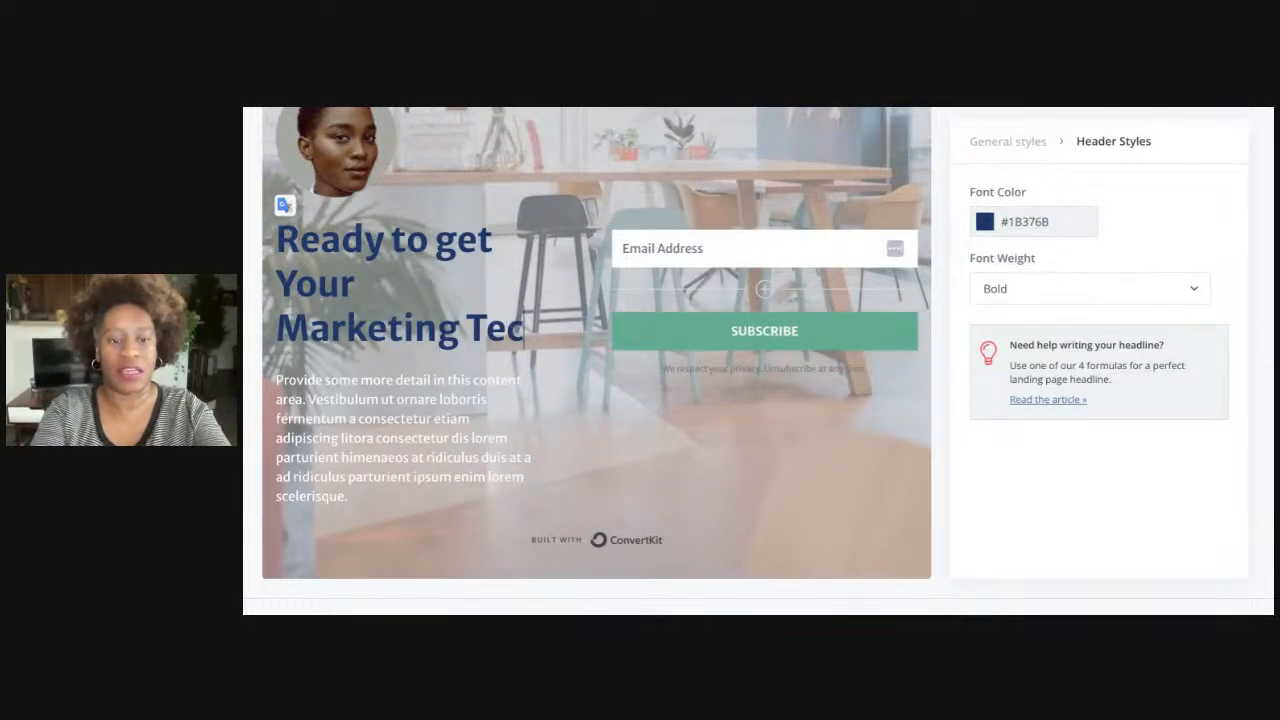
{"action": "type", "text": "h Together?"}
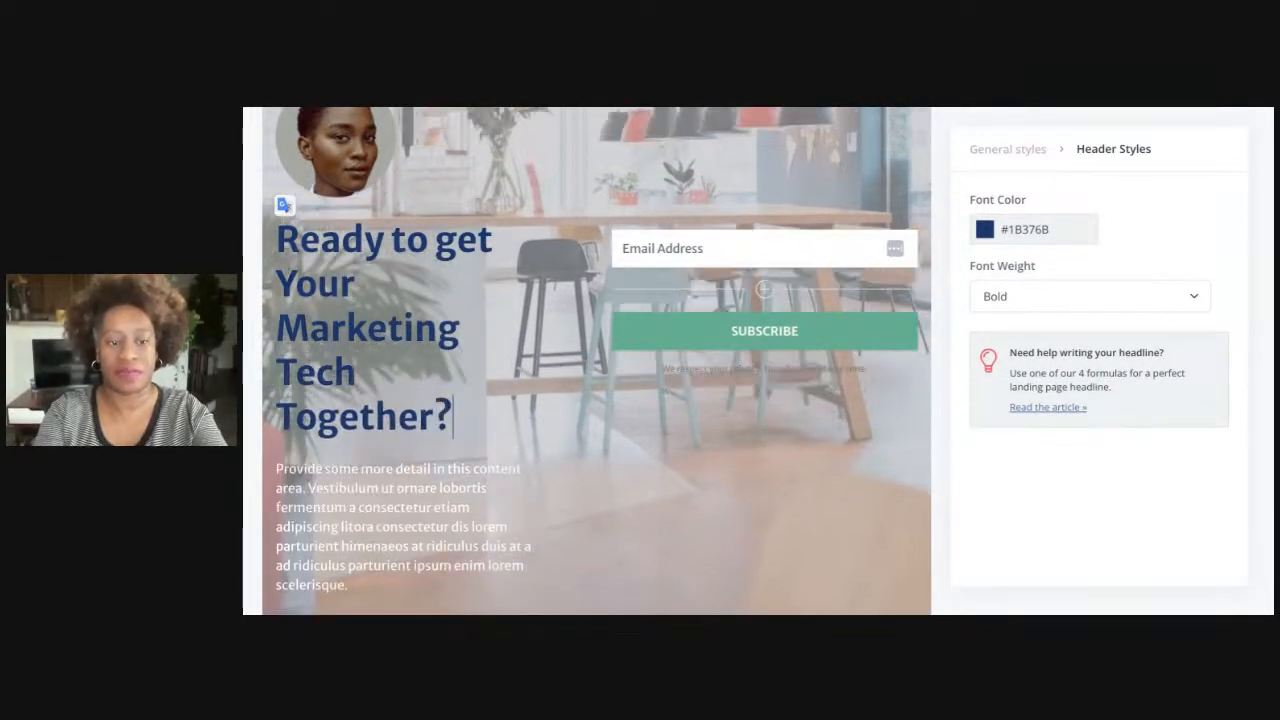
{"action": "scroll", "coordinate": [340, 308], "scroll_direction": "down", "scroll_amount": 1}
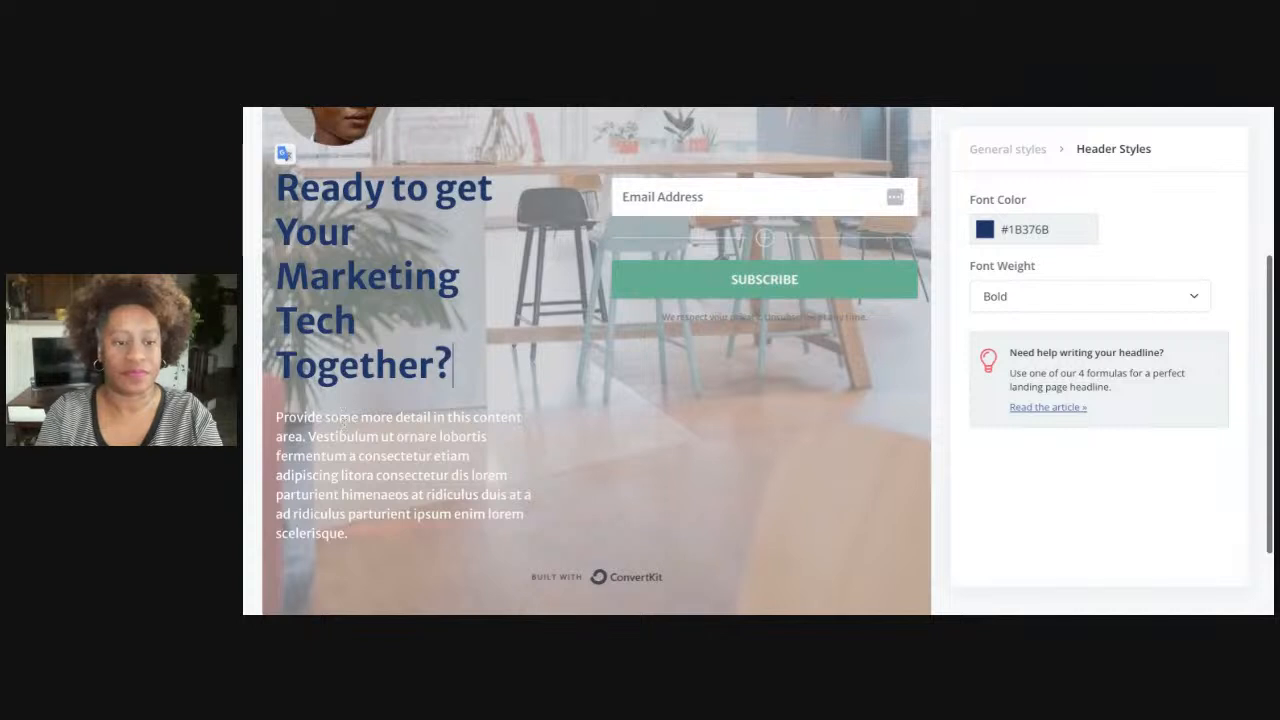
{"action": "left_click", "coordinate": [338, 418]}
{"action": "key", "text": "shift+Down"}
{"action": "key", "text": "shift+Down"}
{"action": "key", "text": "shift+Down"}
{"action": "key", "text": "shift+Down"}
{"action": "key", "text": "shift+Down"}
{"action": "key", "text": "shift+Down"}
{"action": "key", "text": "shift+Down"}
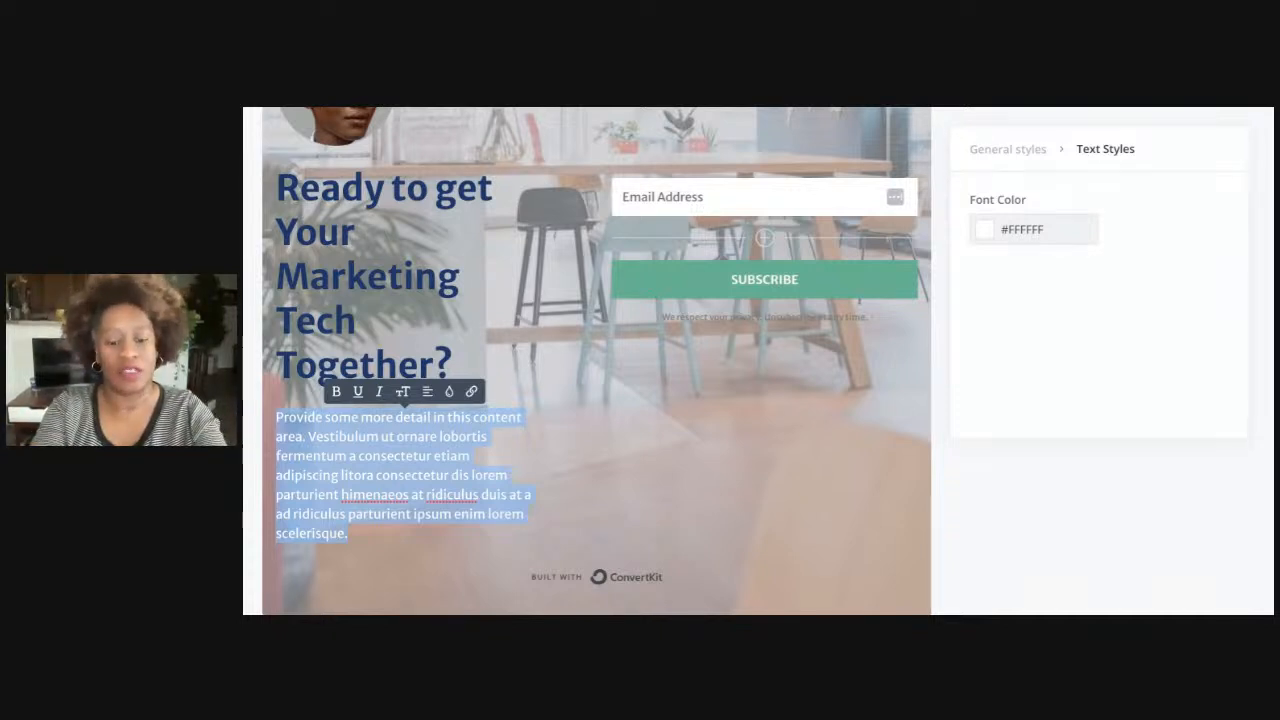
Write the intro asking if you're unsure which marketing tools you need, ending 'right place!'
{"action": "type", "text": "Are you t"}
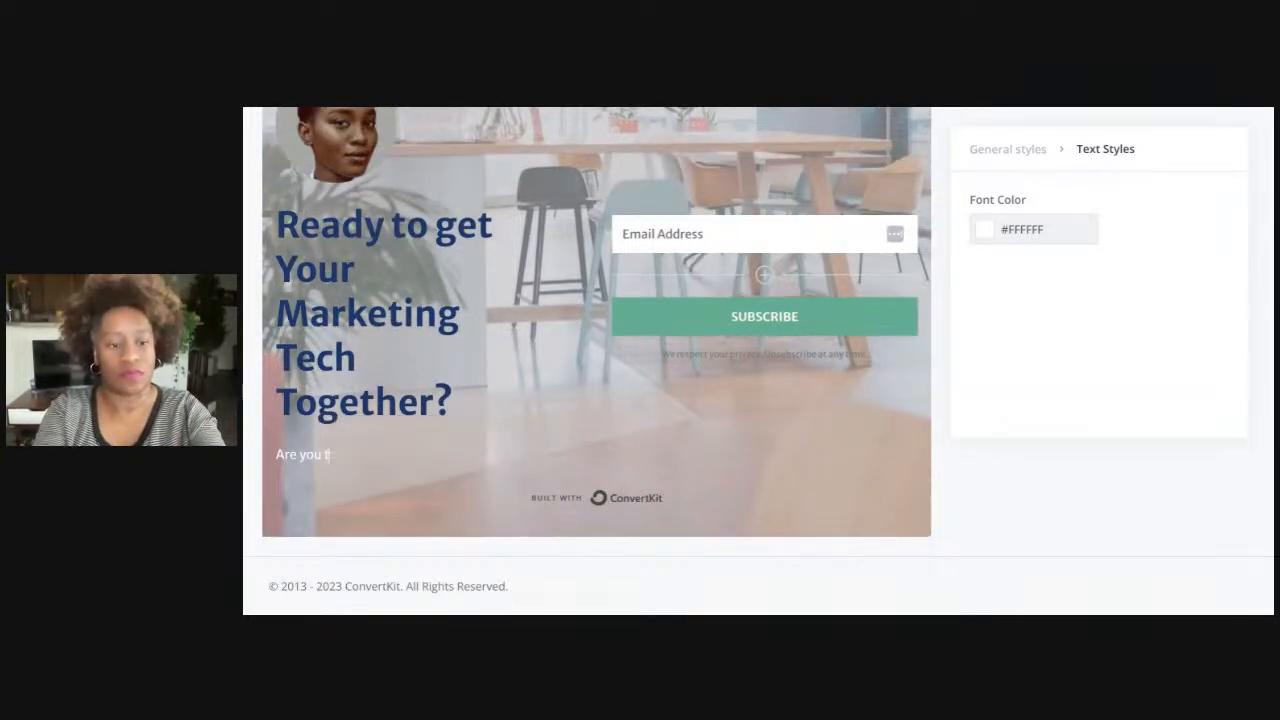
{"action": "type", "text": "ired to"}
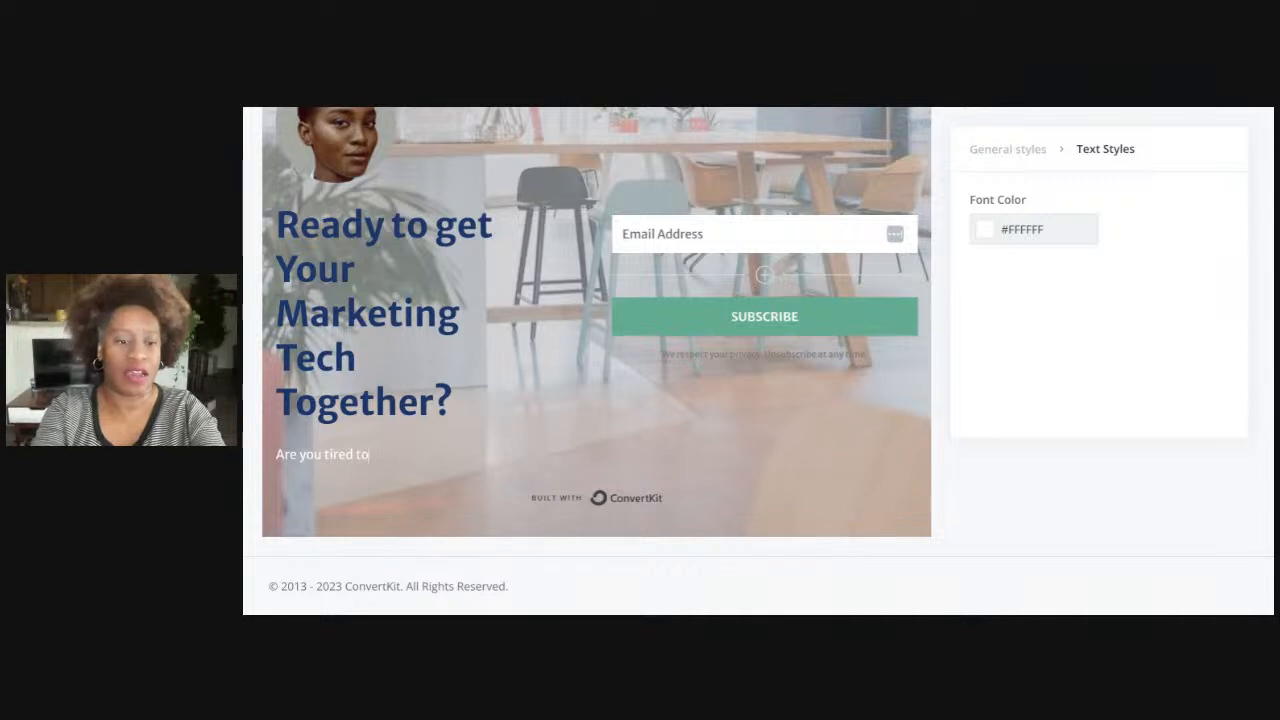
{"action": "key", "text": "BackSpace"}
{"action": "key", "text": "BackSpace"}
{"action": "type", "text": "of"}
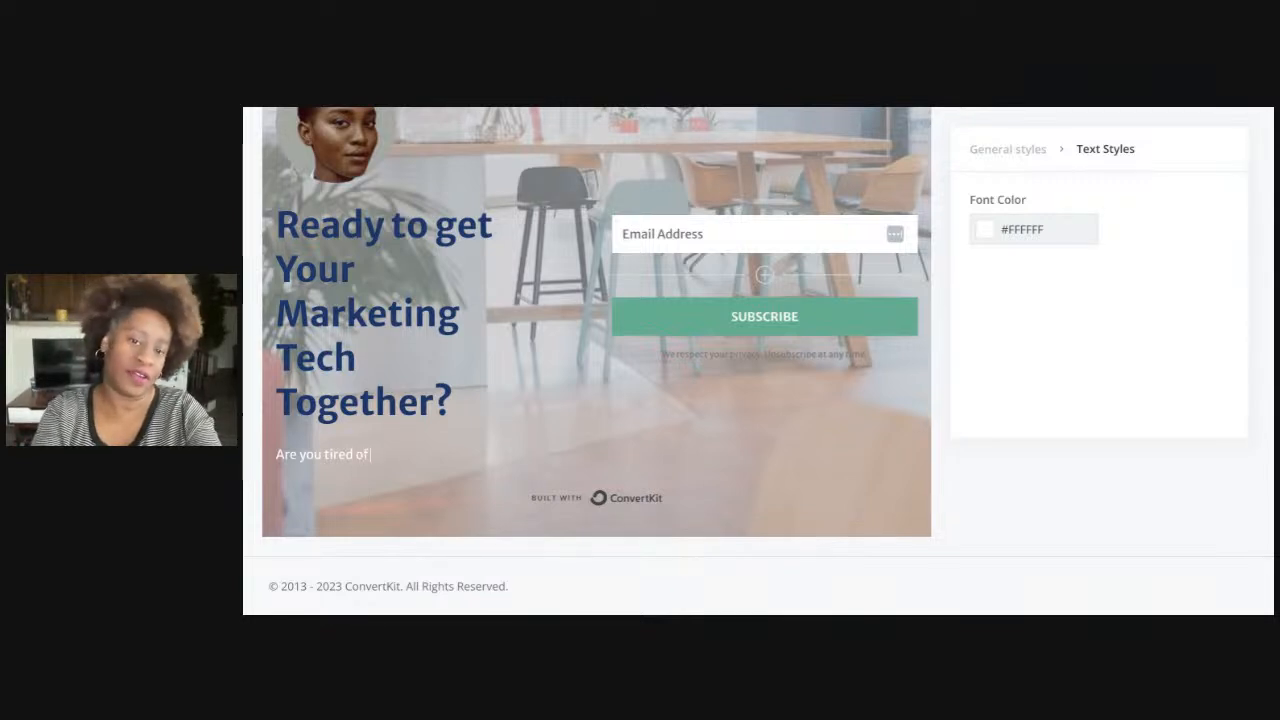
{"action": "type", "text": " un"}
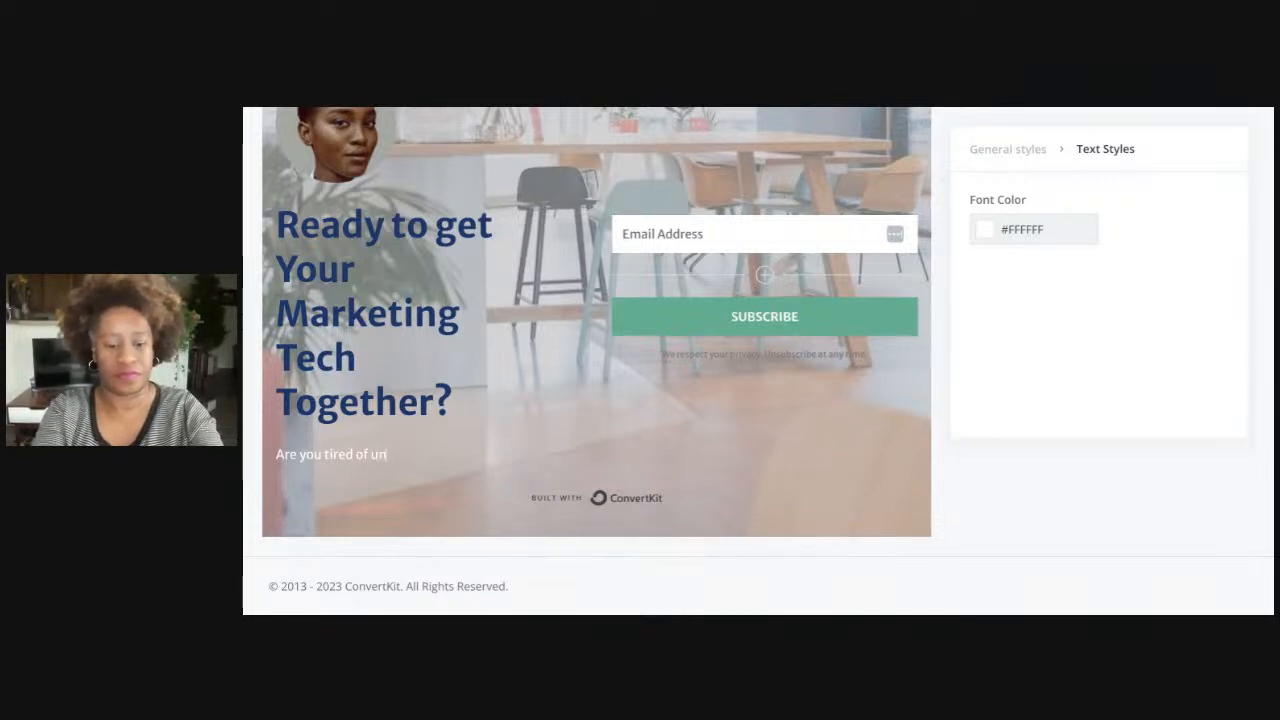
{"action": "type", "text": "sure of what a"}
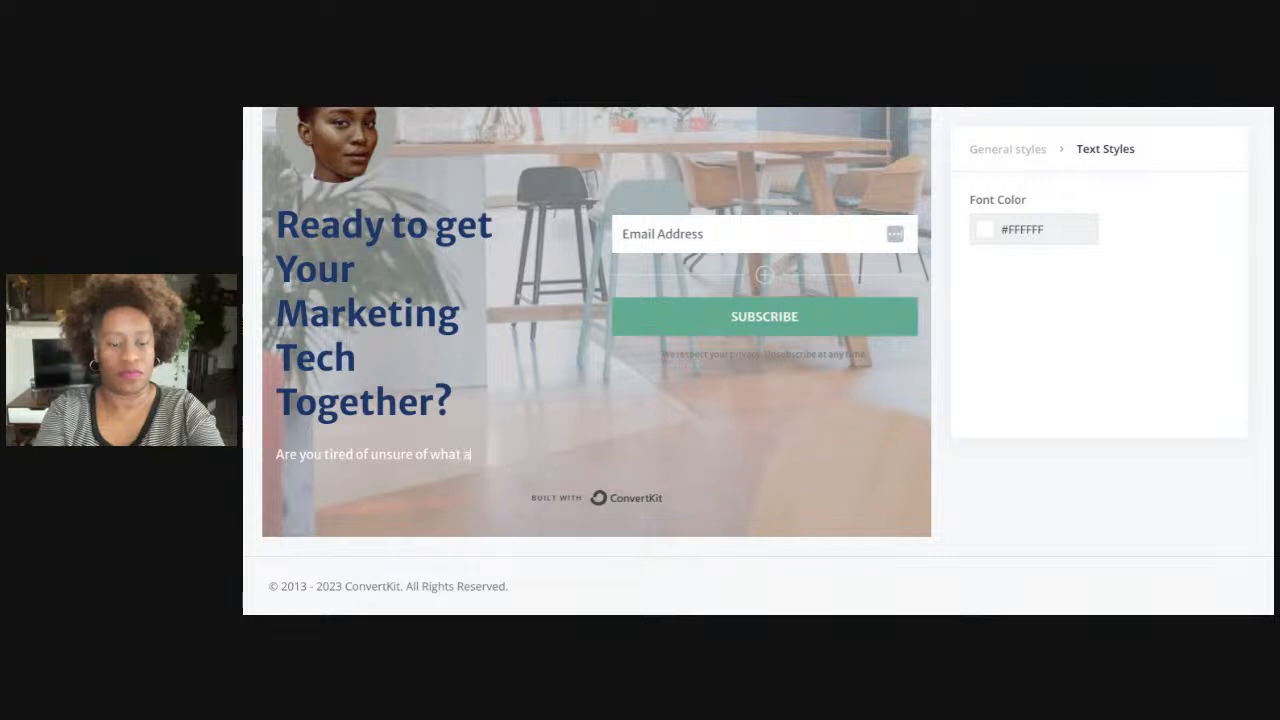
{"action": "type", "text": "ll market"}
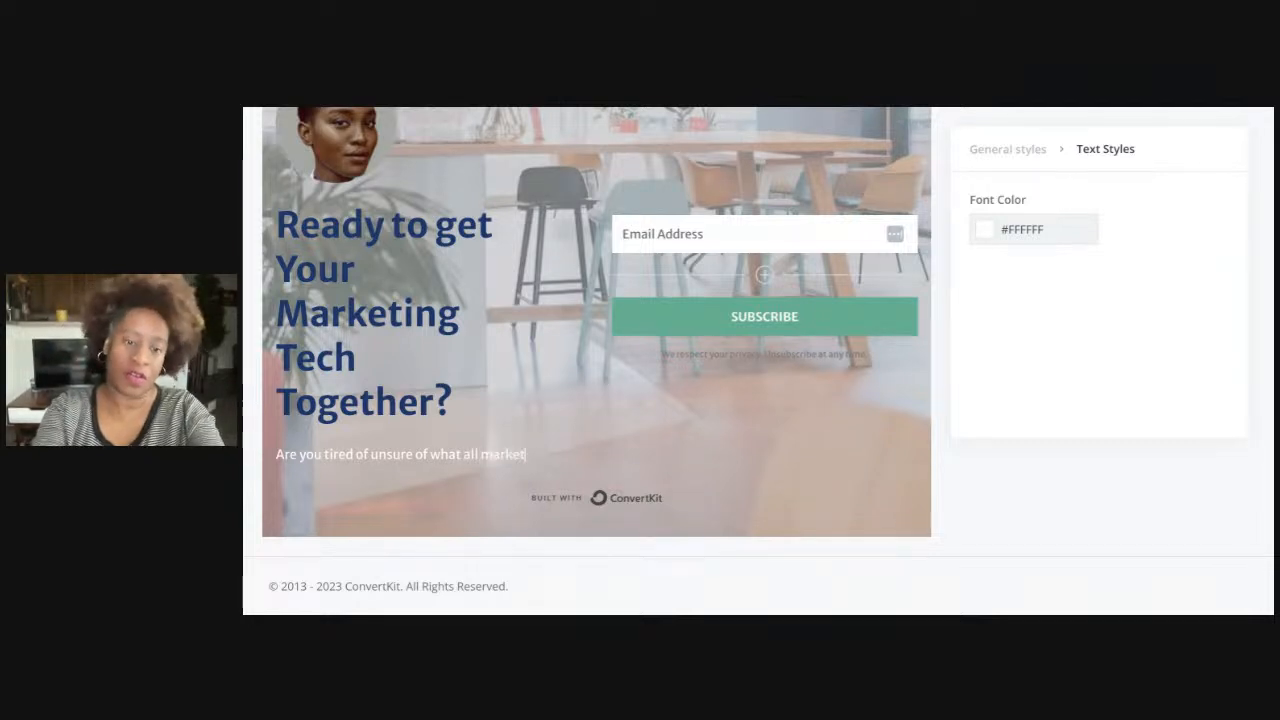
{"action": "type", "text": "ing tools are need"}
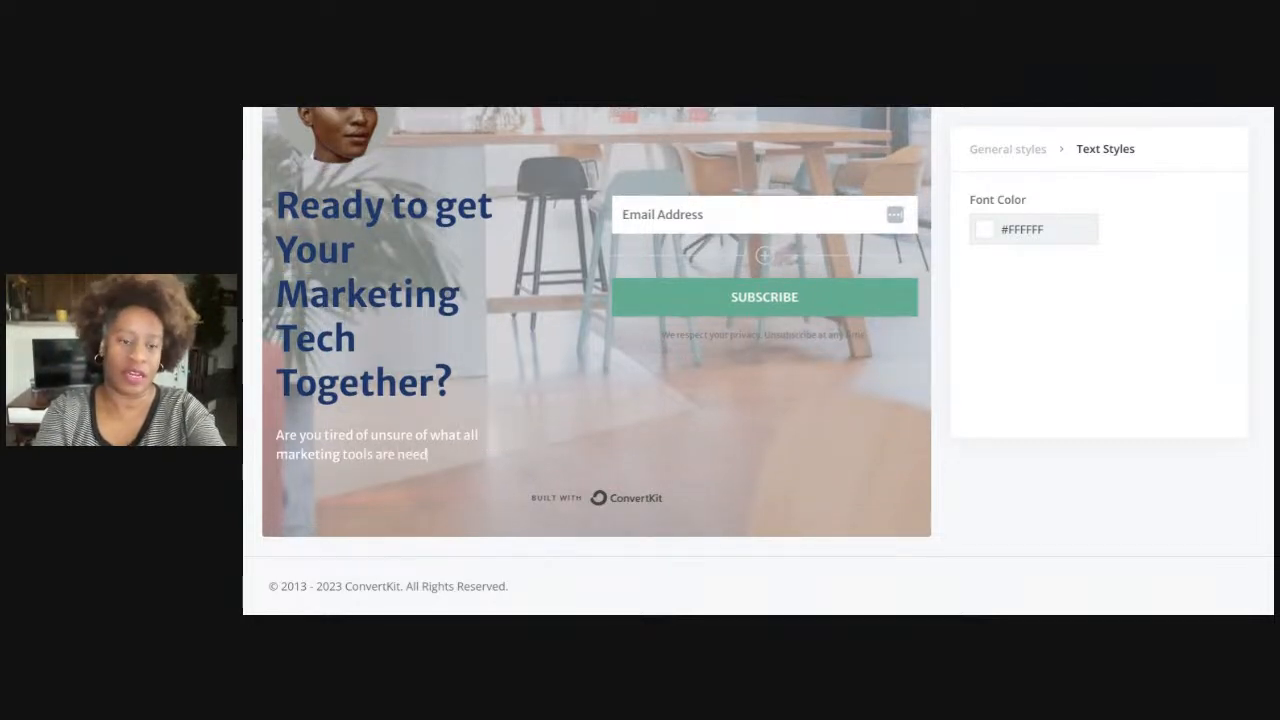
{"action": "type", "text": "ed to get started"}
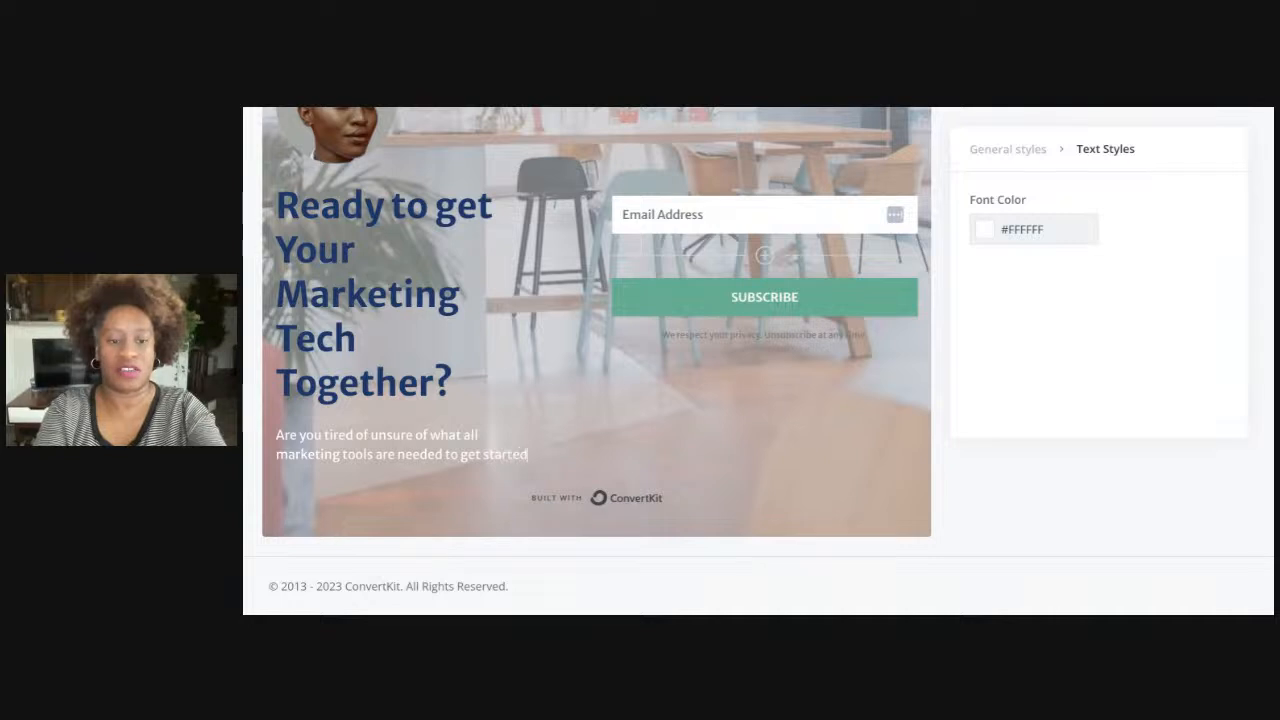
{"action": "type", "text": "? Then you ar"}
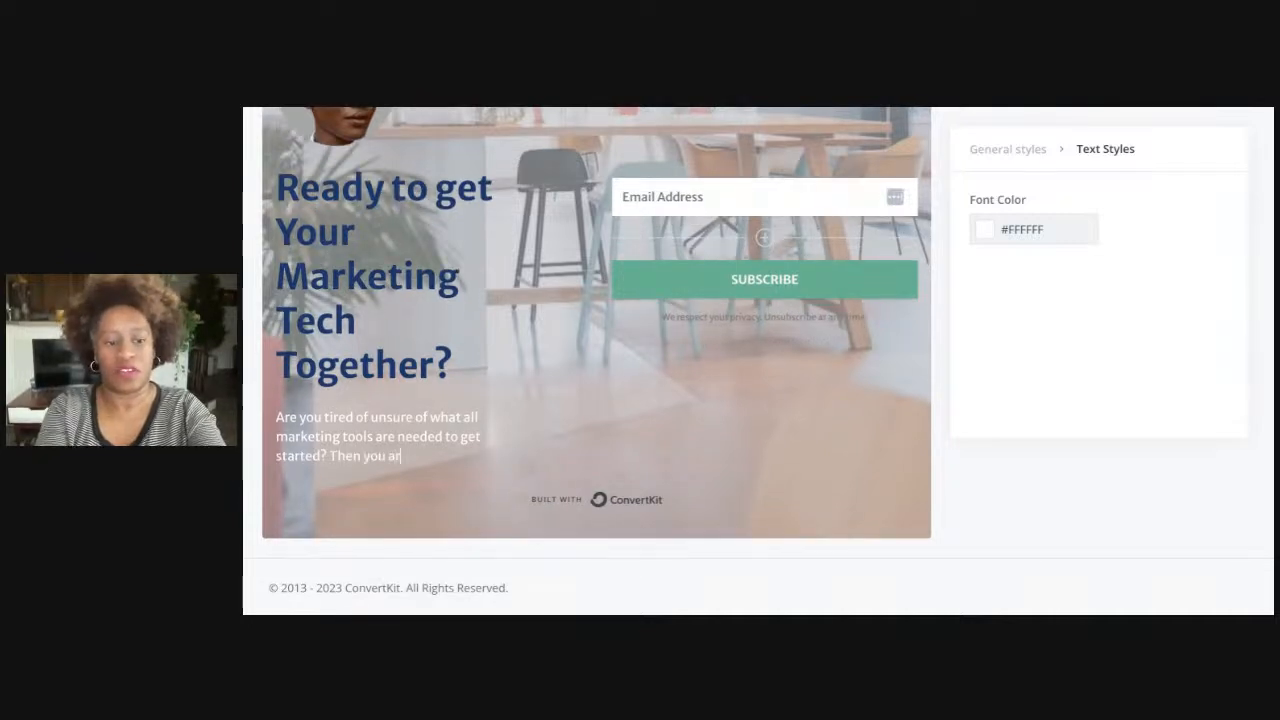
{"action": "type", "text": "e in the right pl"}
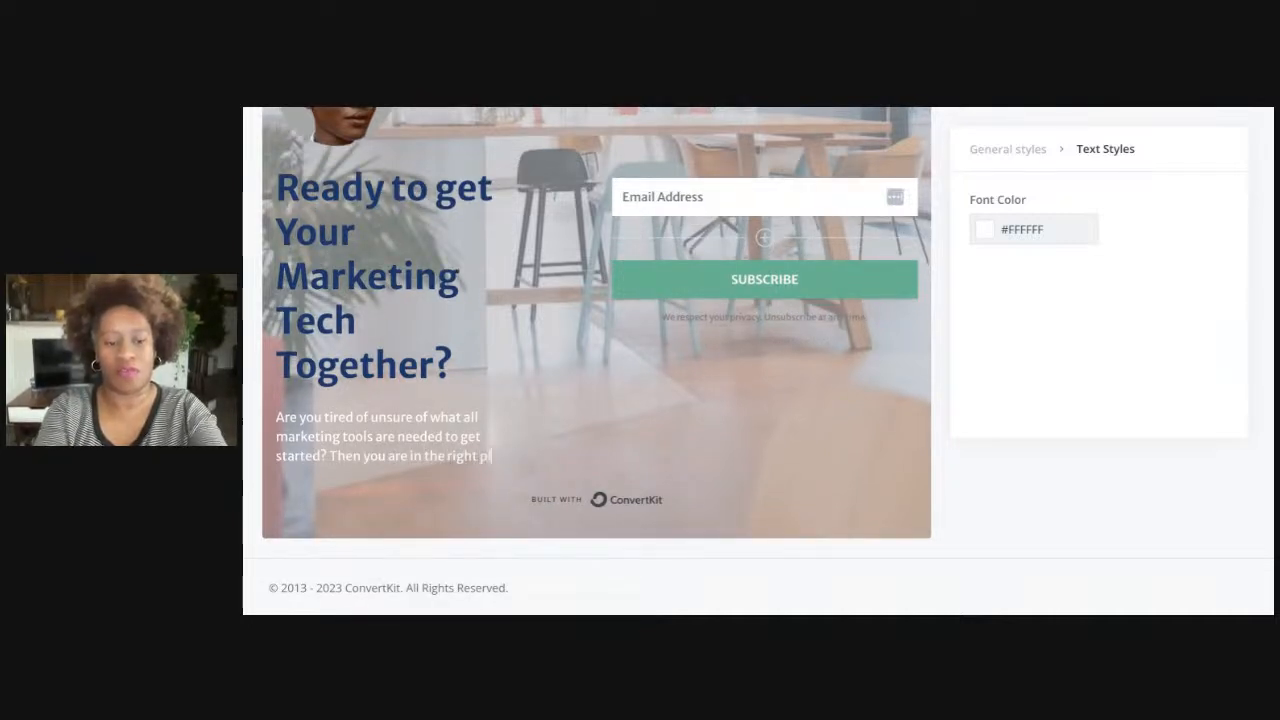
{"action": "type", "text": "ace."}
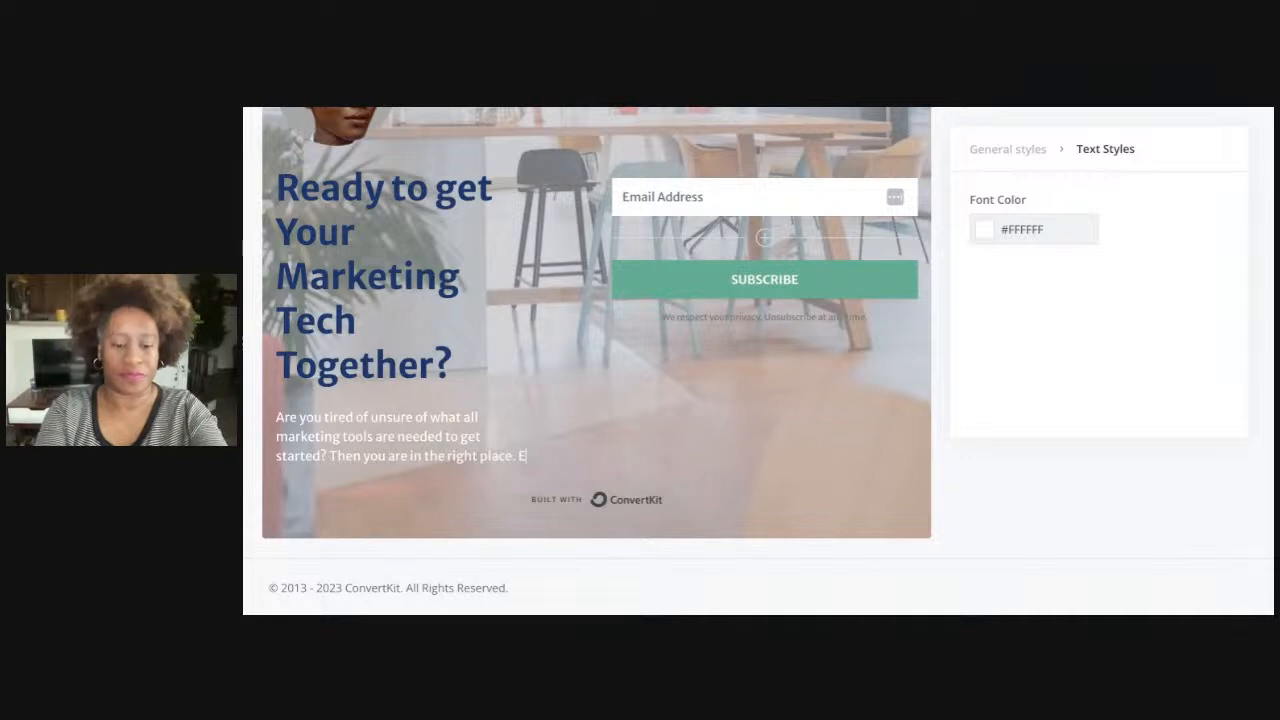
{"action": "key", "text": "BackSpace"}
{"action": "key", "text": "Return"}
{"action": "key", "text": "Return"}
Add paragraphs 'Take 30 minutes…' and 'Remove the overwhelm on online tools and get it right today.'
{"action": "type", "text": "Each day"}
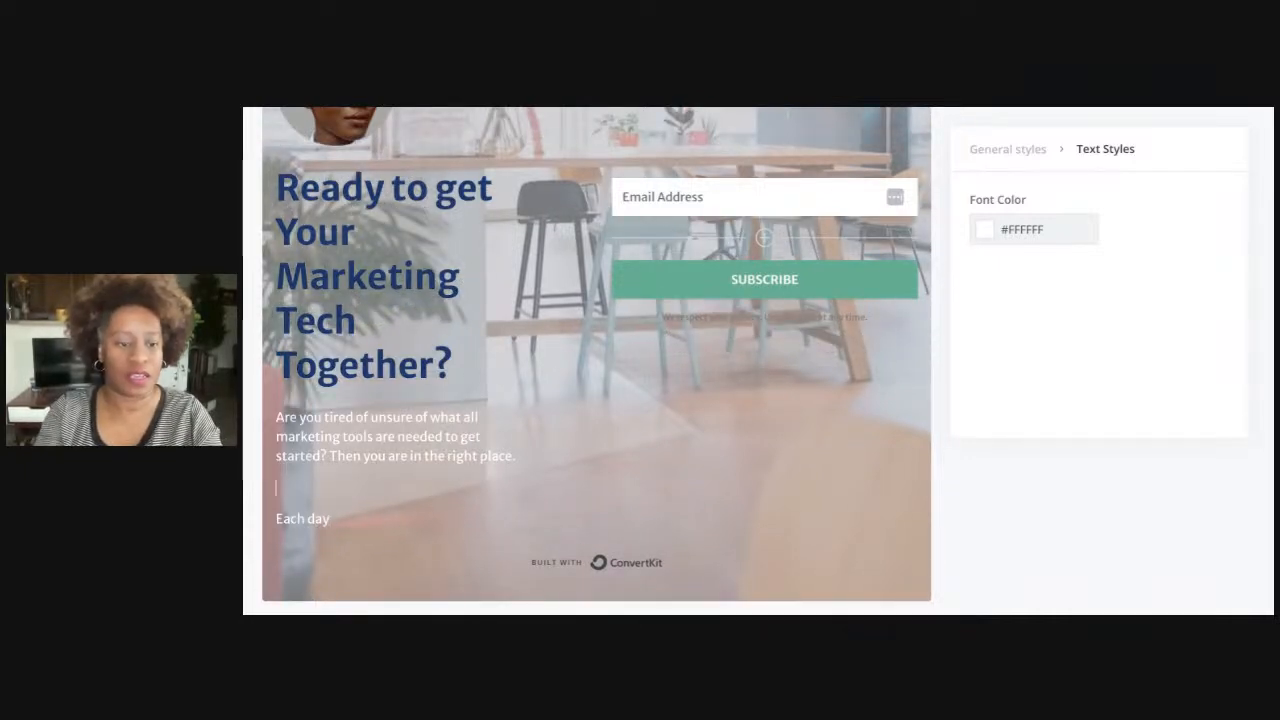
{"action": "key", "text": "BackSpace"}
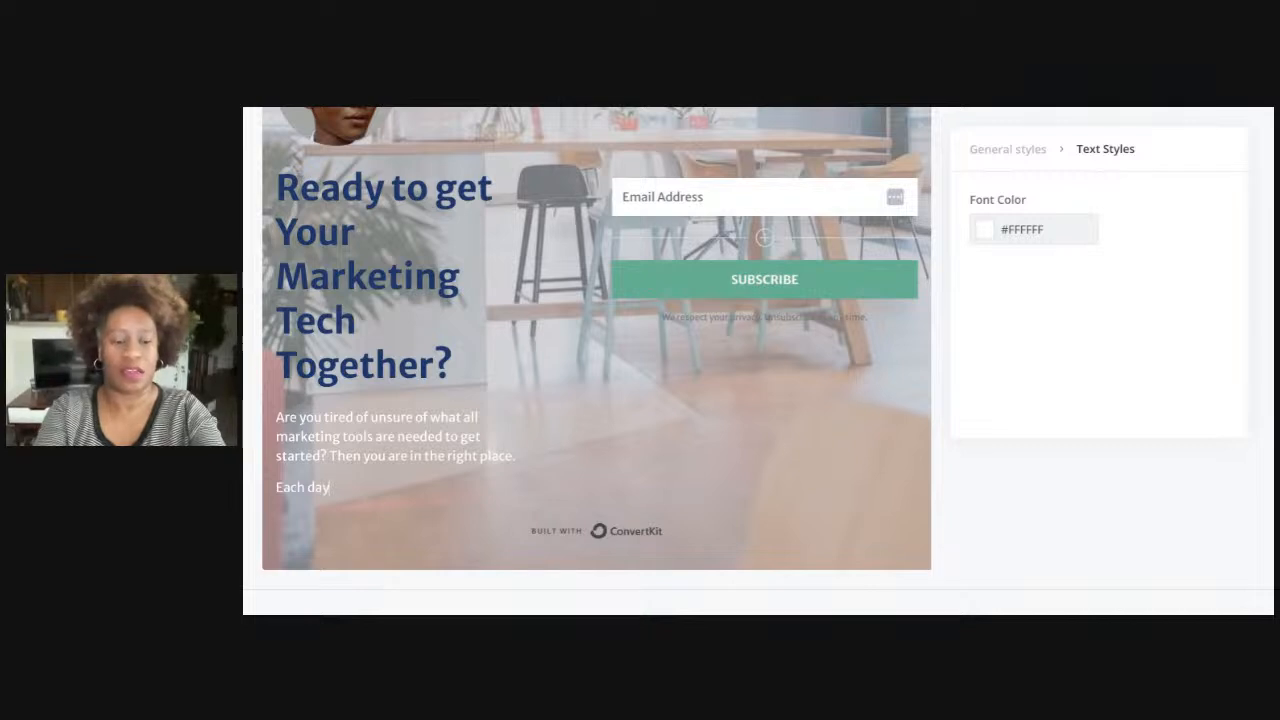
{"action": "type", "text": "day, tak"}
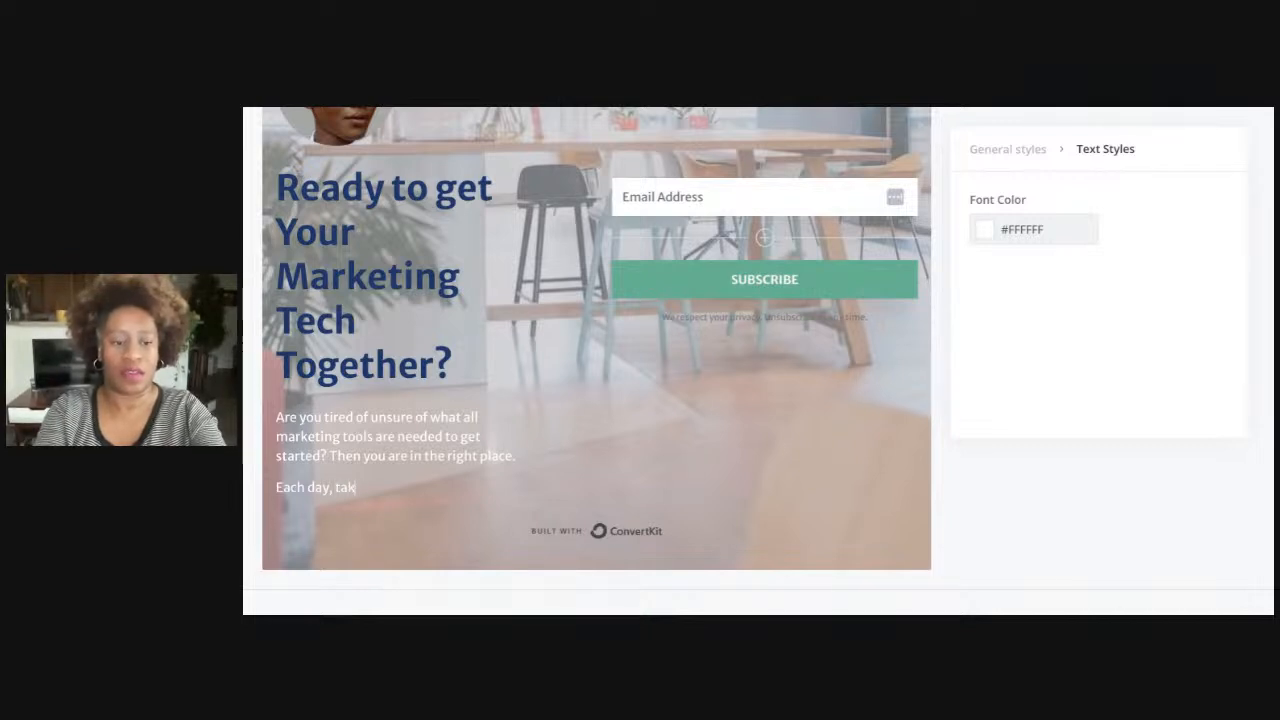
{"action": "type", "text": "eTake 3"}
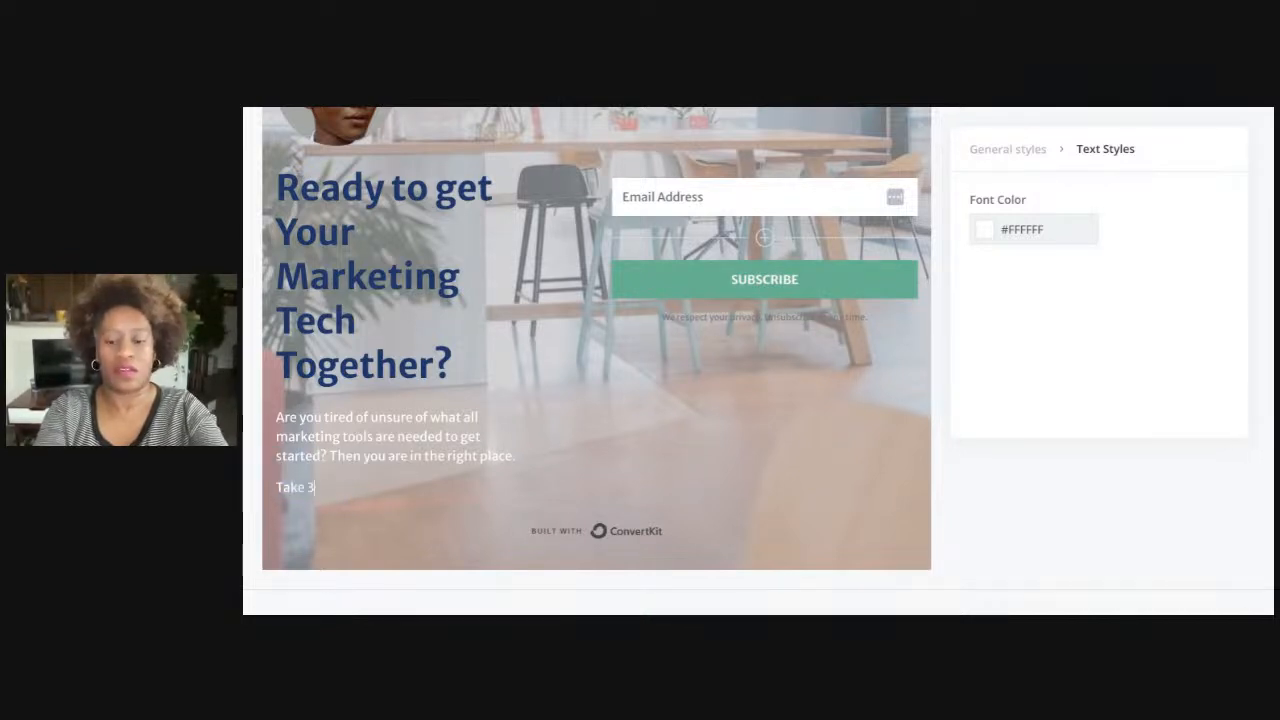
{"action": "type", "text": "0 minutes with"}
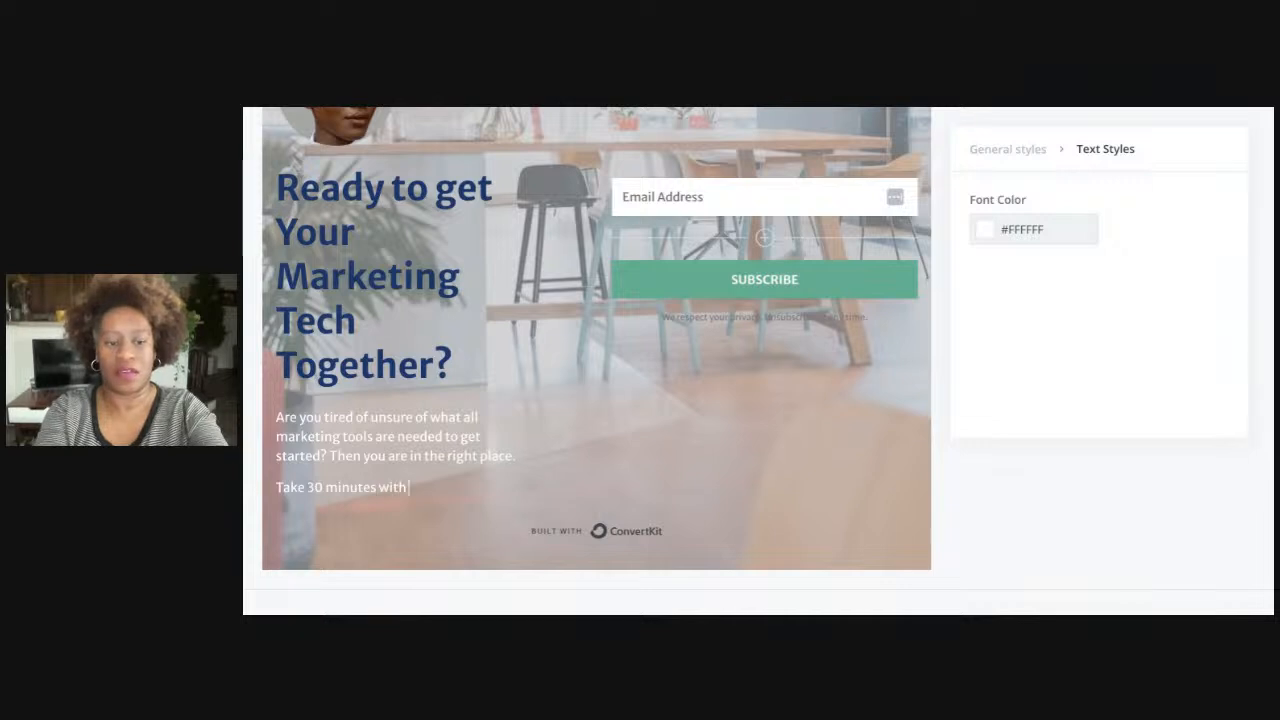
{"action": "type", "text": " me each da"}
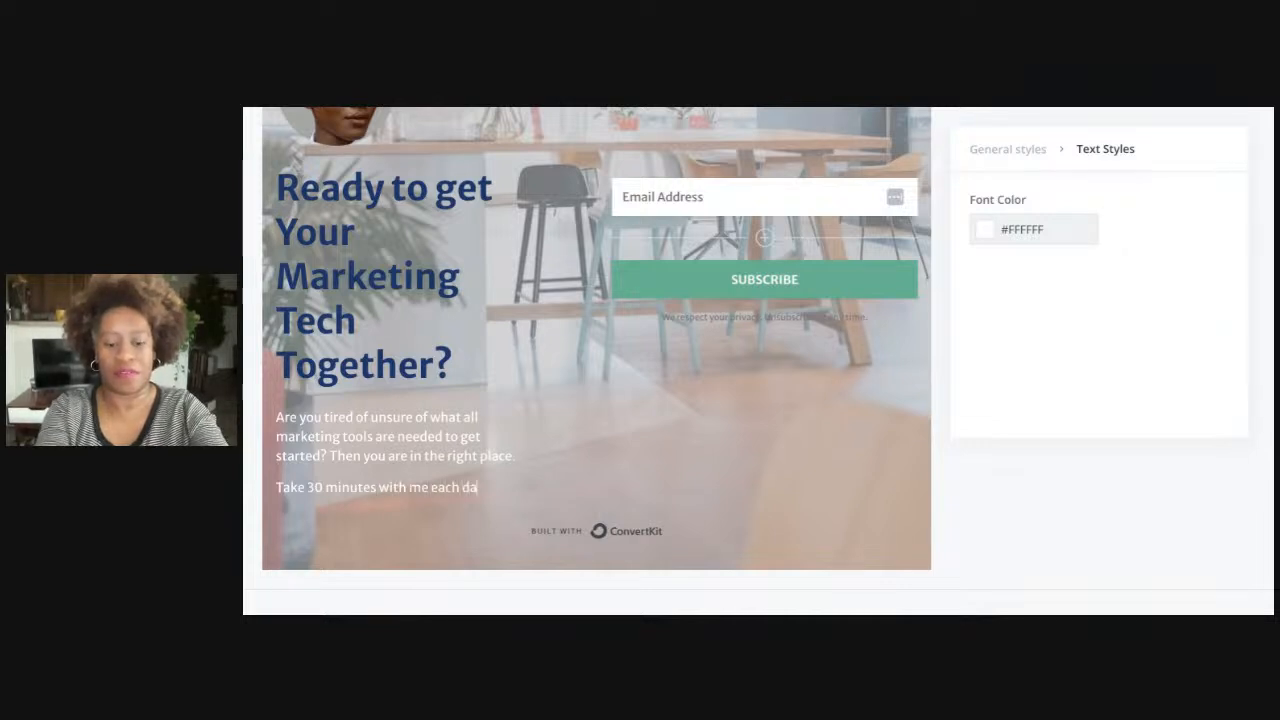
{"action": "type", "text": "y as we"}
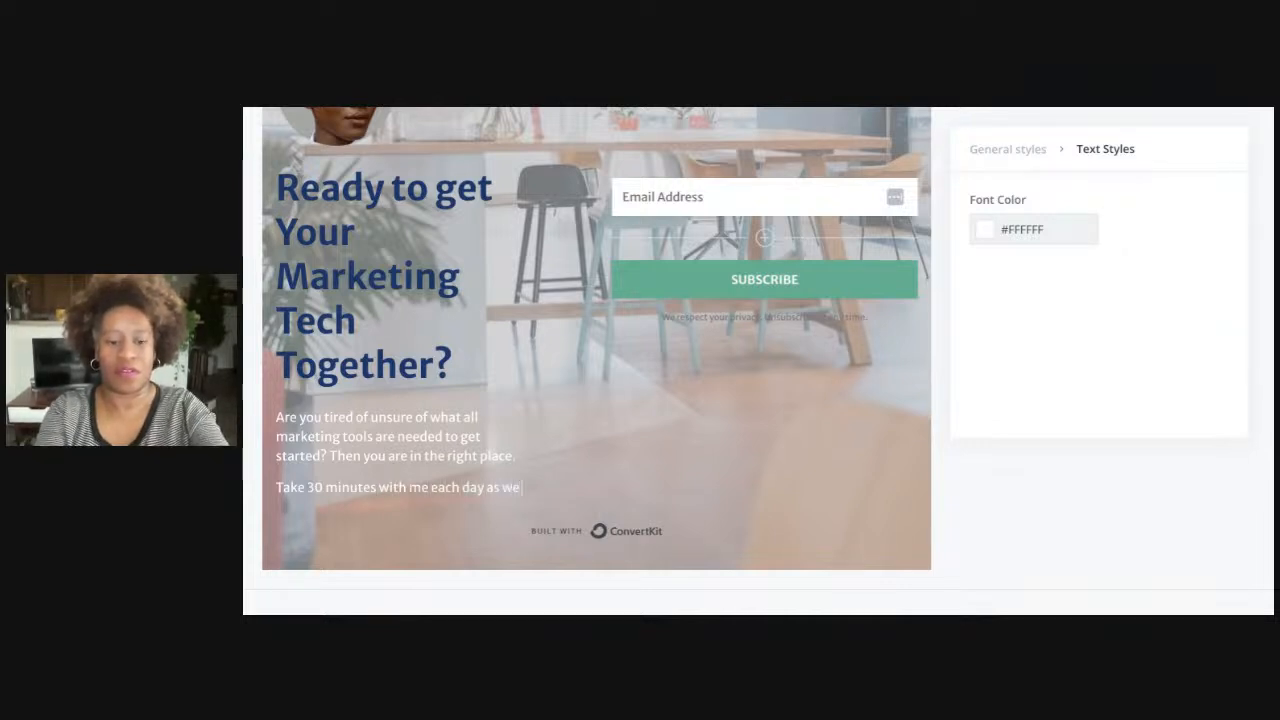
{"action": "type", "text": " walk through"}
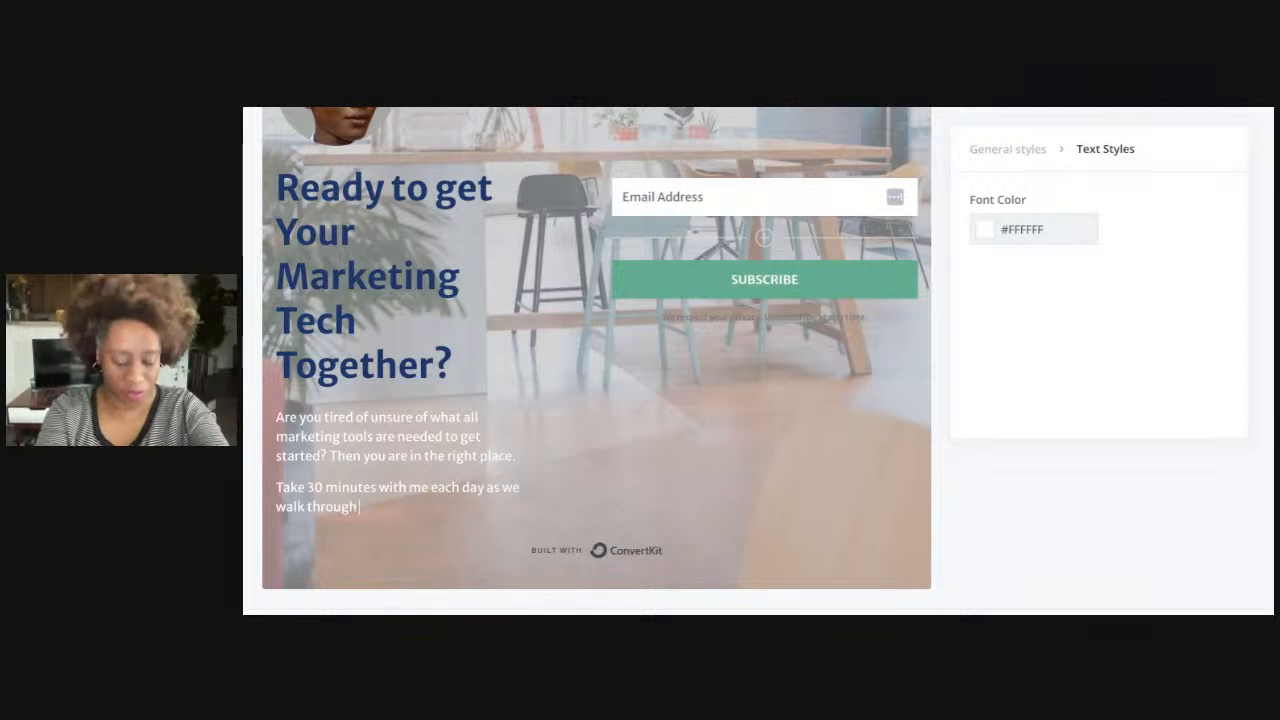
{"action": "type", "text": " the setup."}
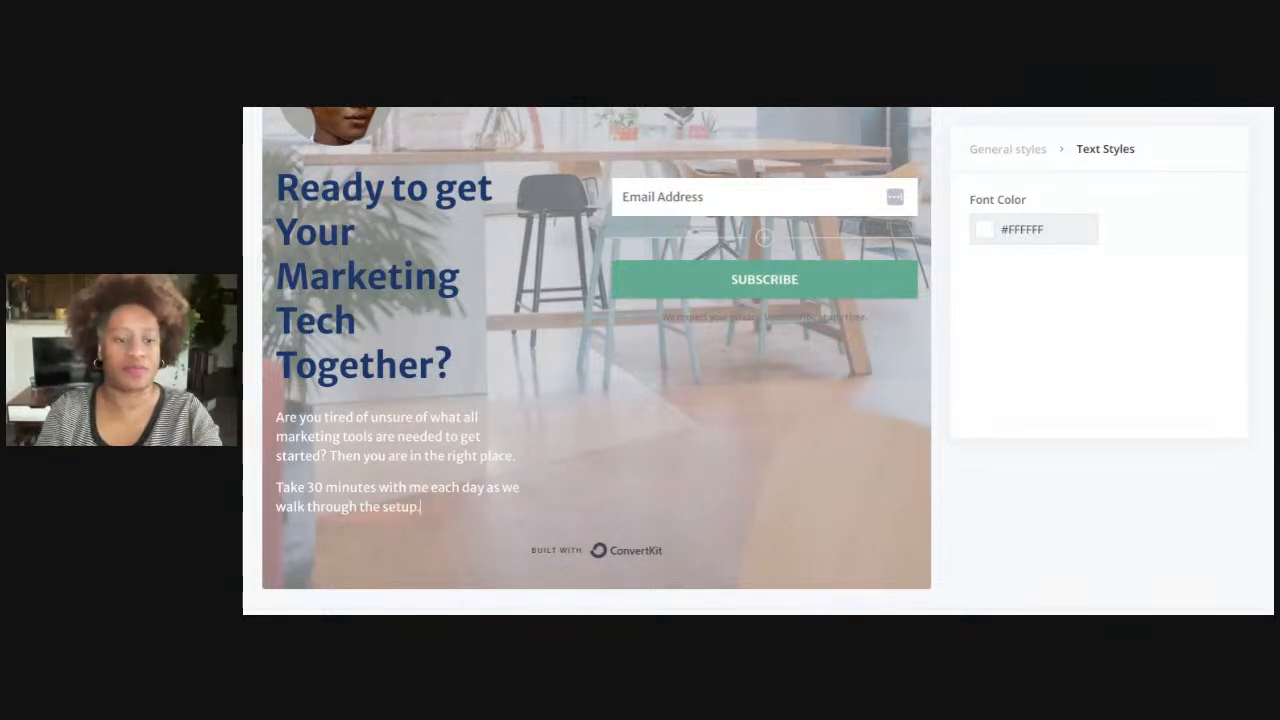
{"action": "type", "text": "Remove the"}
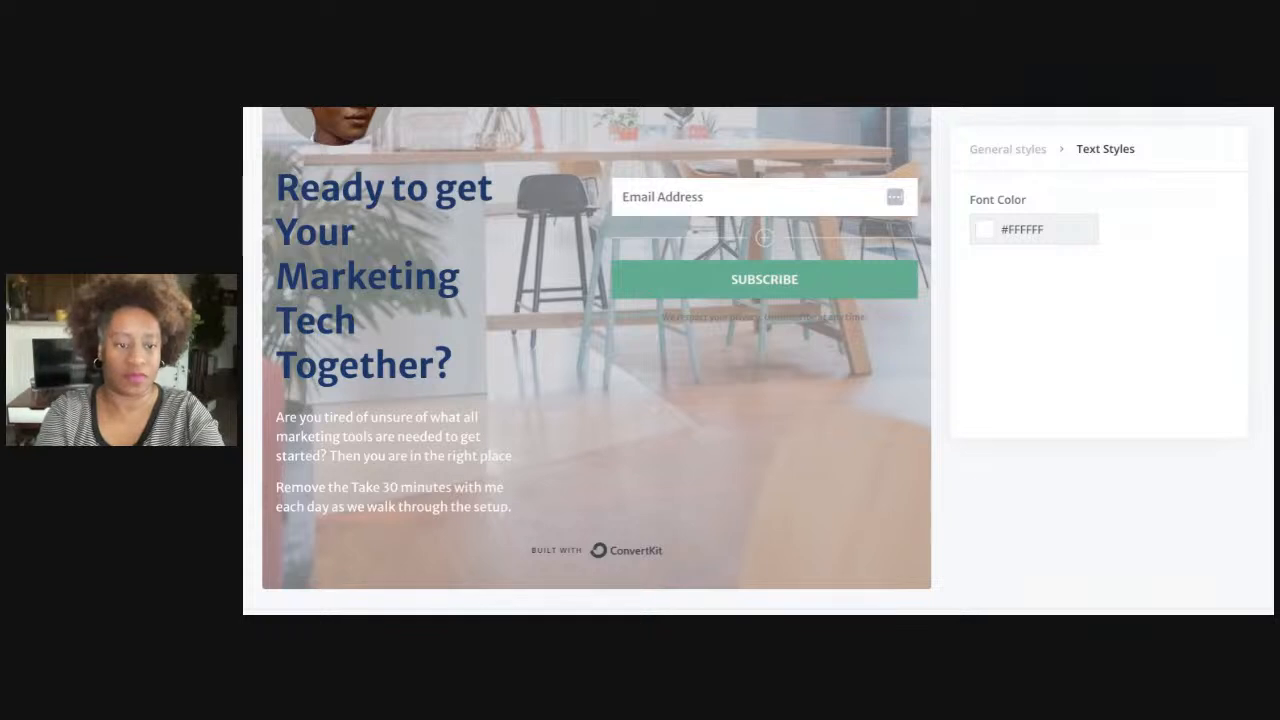
{"action": "type", "text": " overwhelm "}
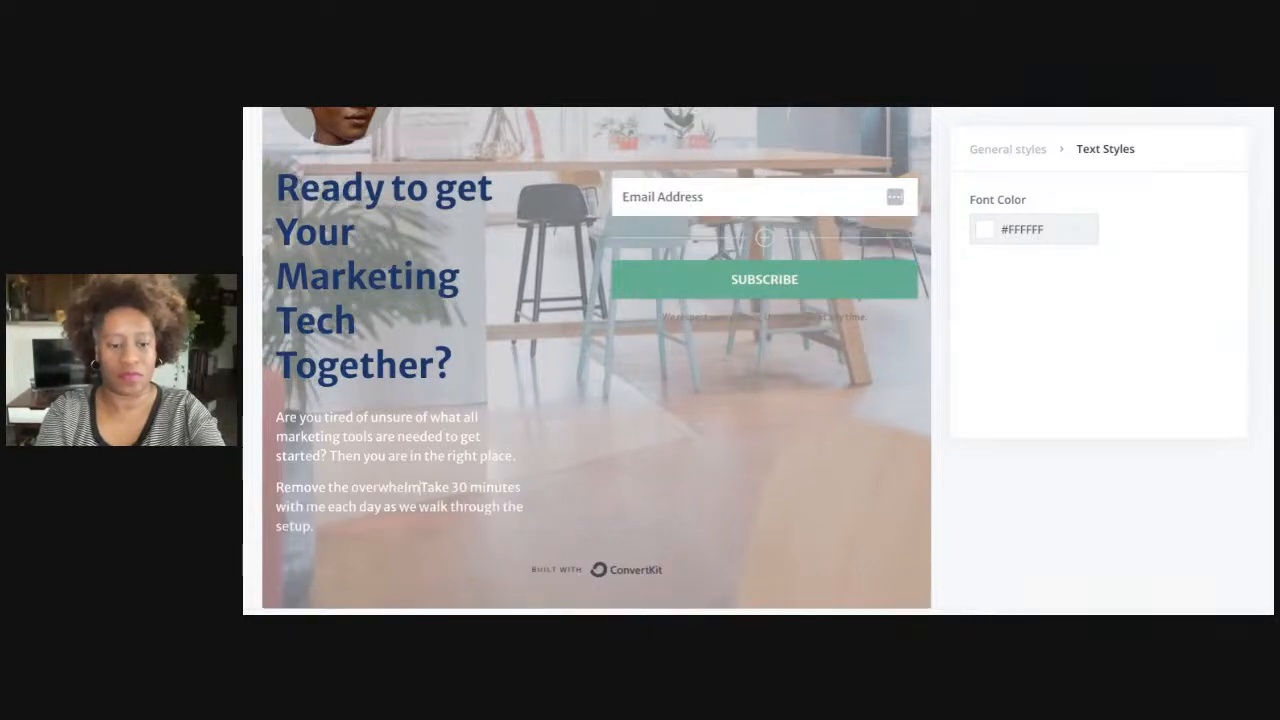
{"action": "type", "text": "today."}
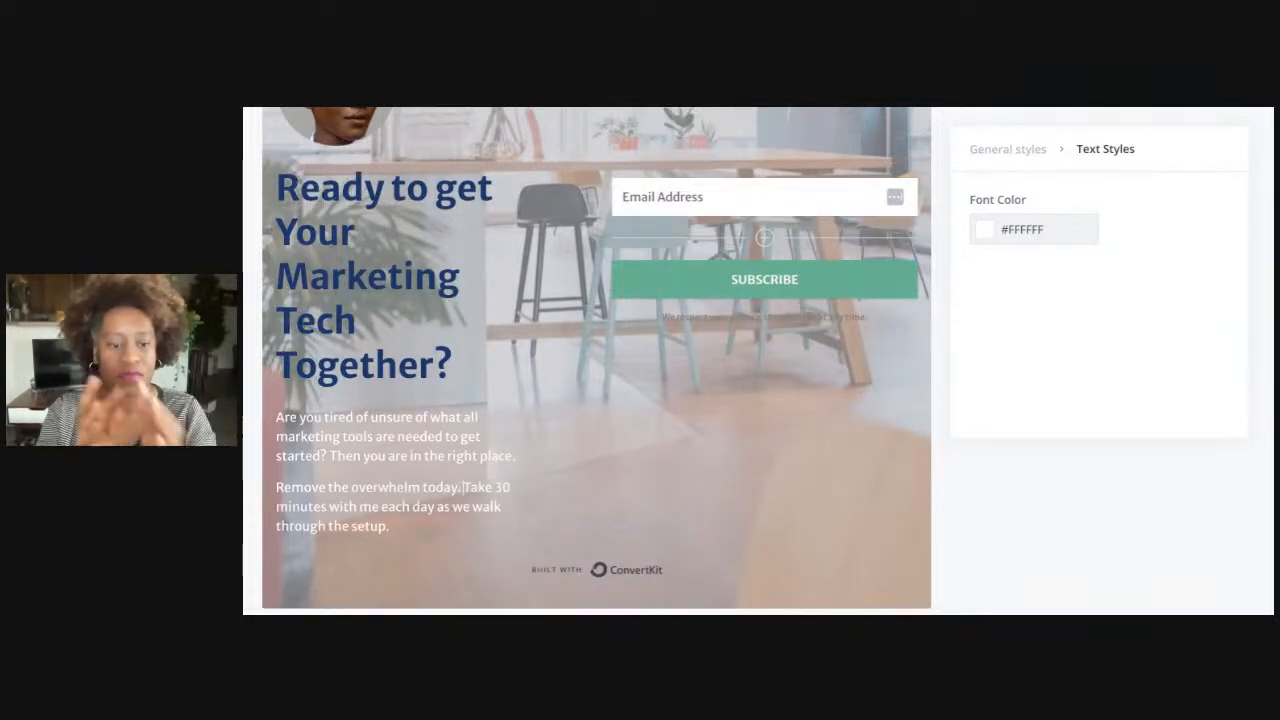
{"action": "key", "text": "BackSpace"}
{"action": "key", "text": "BackSpace"}
{"action": "key", "text": "BackSpace"}
{"action": "key", "text": "BackSpace"}
{"action": "key", "text": "BackSpace"}
{"action": "key", "text": "BackSpace"}
{"action": "key", "text": "BackSpace"}
{"action": "key", "text": "BackSpace"}
{"action": "key", "text": "BackSpace"}
{"action": "key", "text": "BackSpace"}
{"action": "key", "text": "BackSpace"}
{"action": "key", "text": "BackSpace"}
{"action": "key", "text": "BackSpace"}
{"action": "key", "text": "BackSpace"}
{"action": "key", "text": "BackSpace"}
{"action": "key", "text": "BackSpace"}
{"action": "key", "text": "BackSpace"}
{"action": "key", "text": "BackSpace"}
{"action": "key", "text": "BackSpace"}
{"action": "key", "text": "BackSpace"}
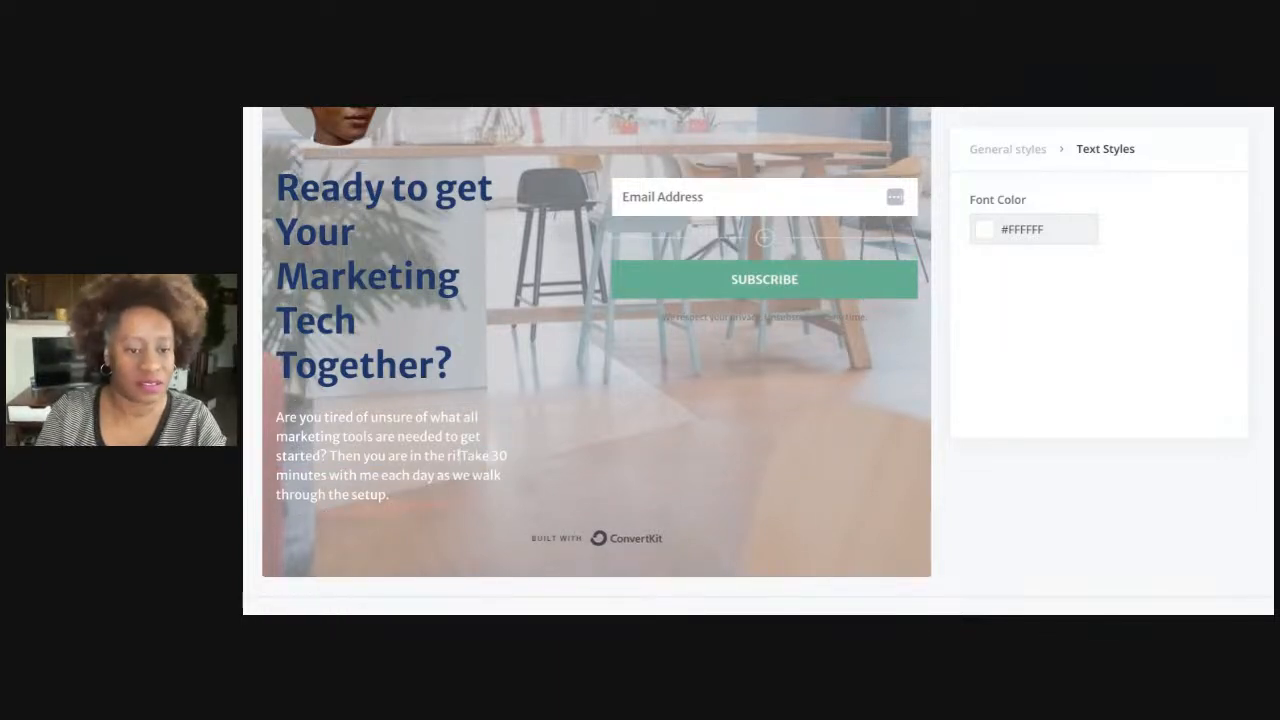
{"action": "key", "text": "Return"}
{"action": "key", "text": "Return"}
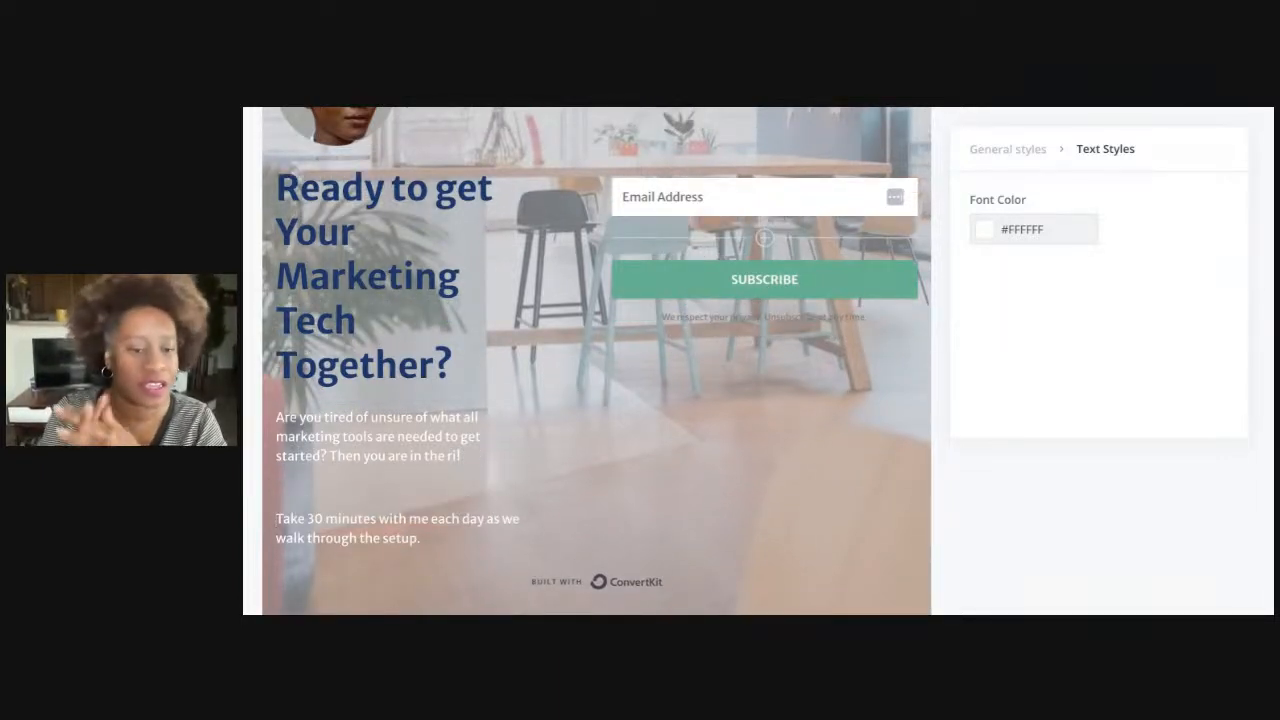
{"action": "key", "text": "BackSpace"}
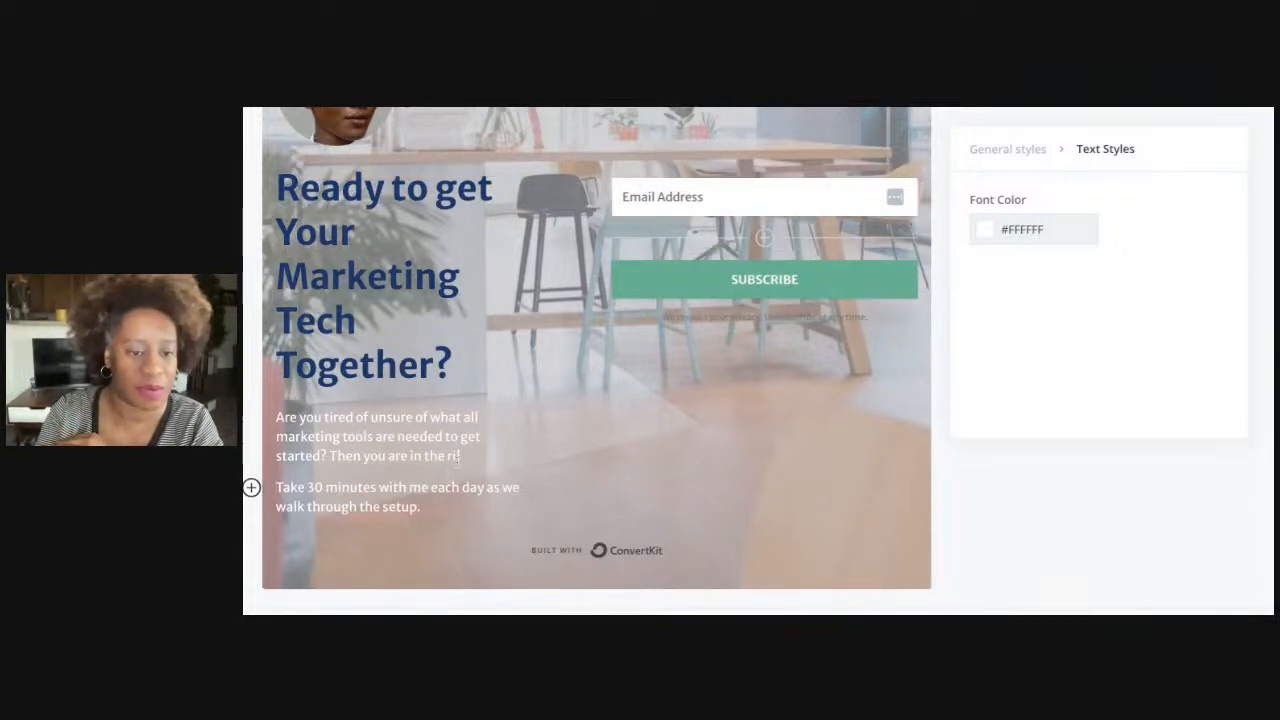
{"action": "type", "text": "ght place!"}
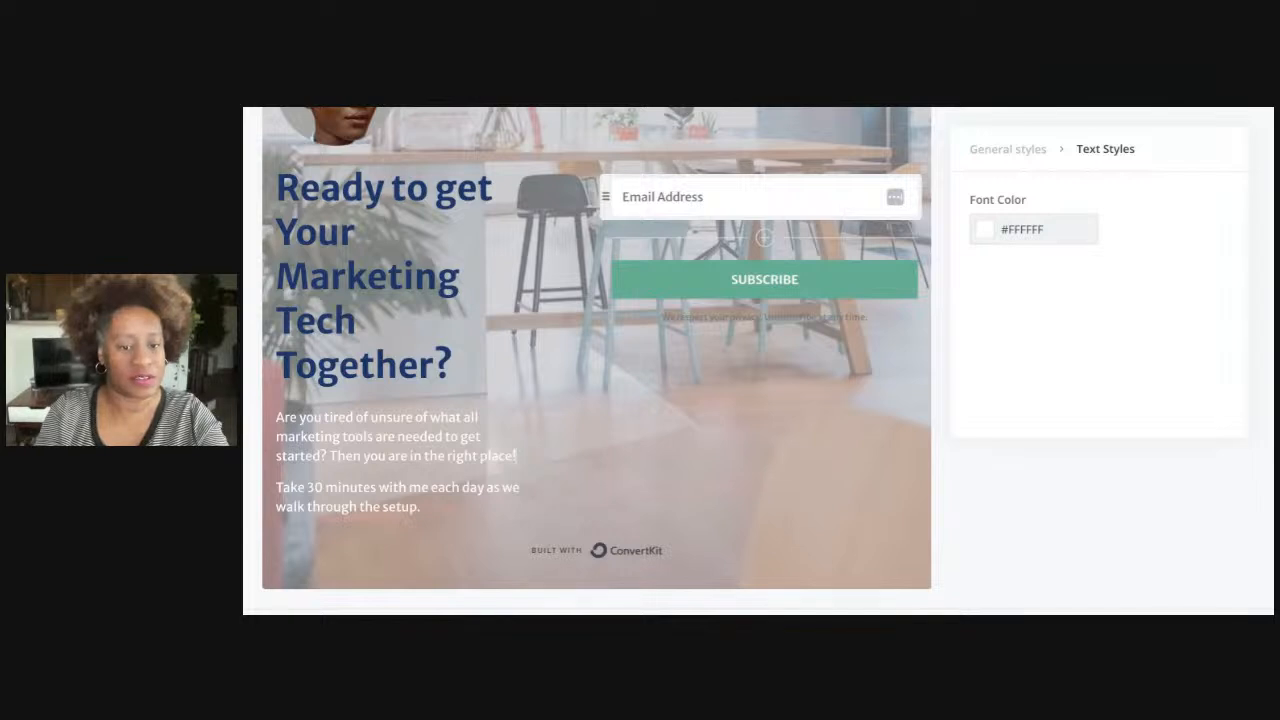
{"action": "key", "text": "Return"}
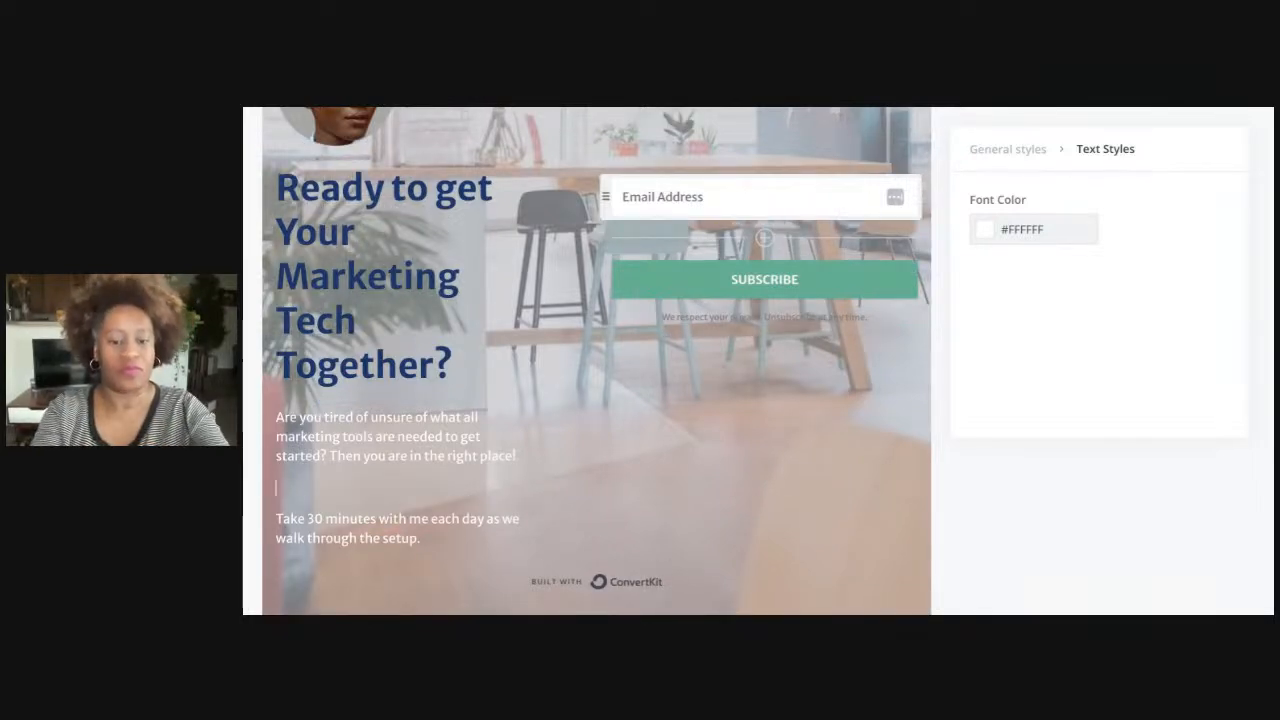
{"action": "type", "text": "Remove the overwhelm on"}
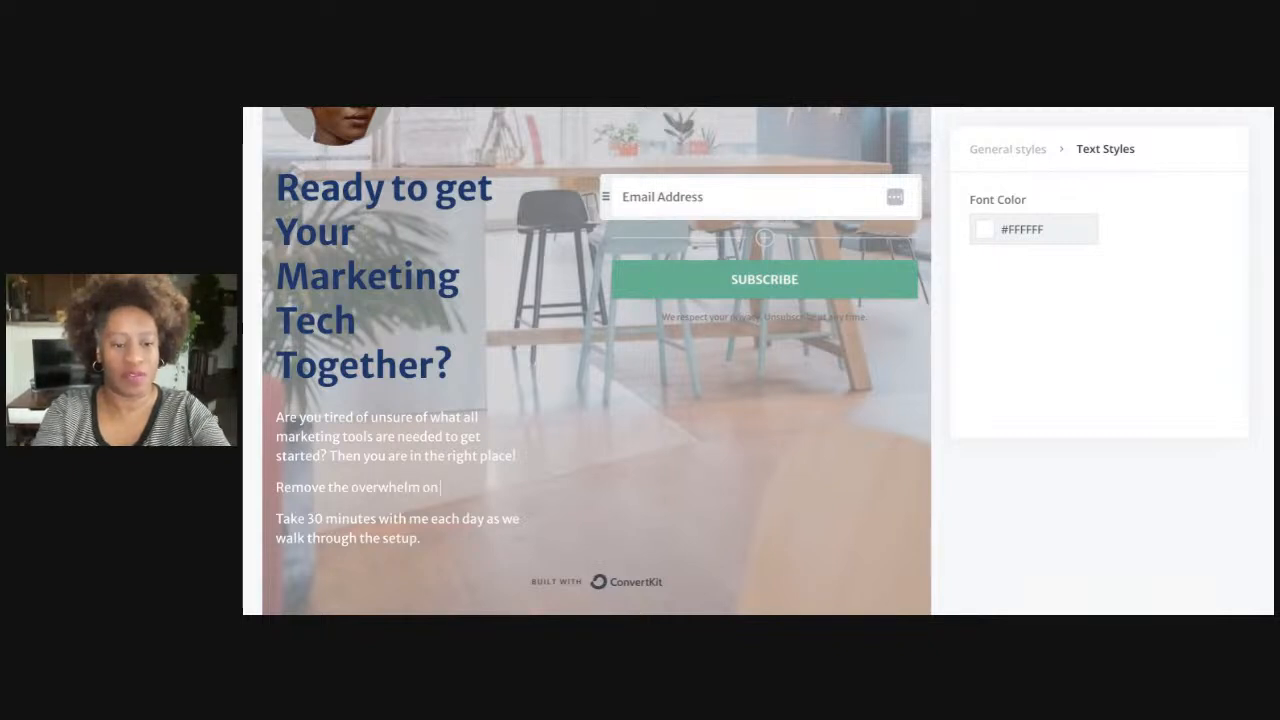
{"action": "type", "text": " online tools and get "}
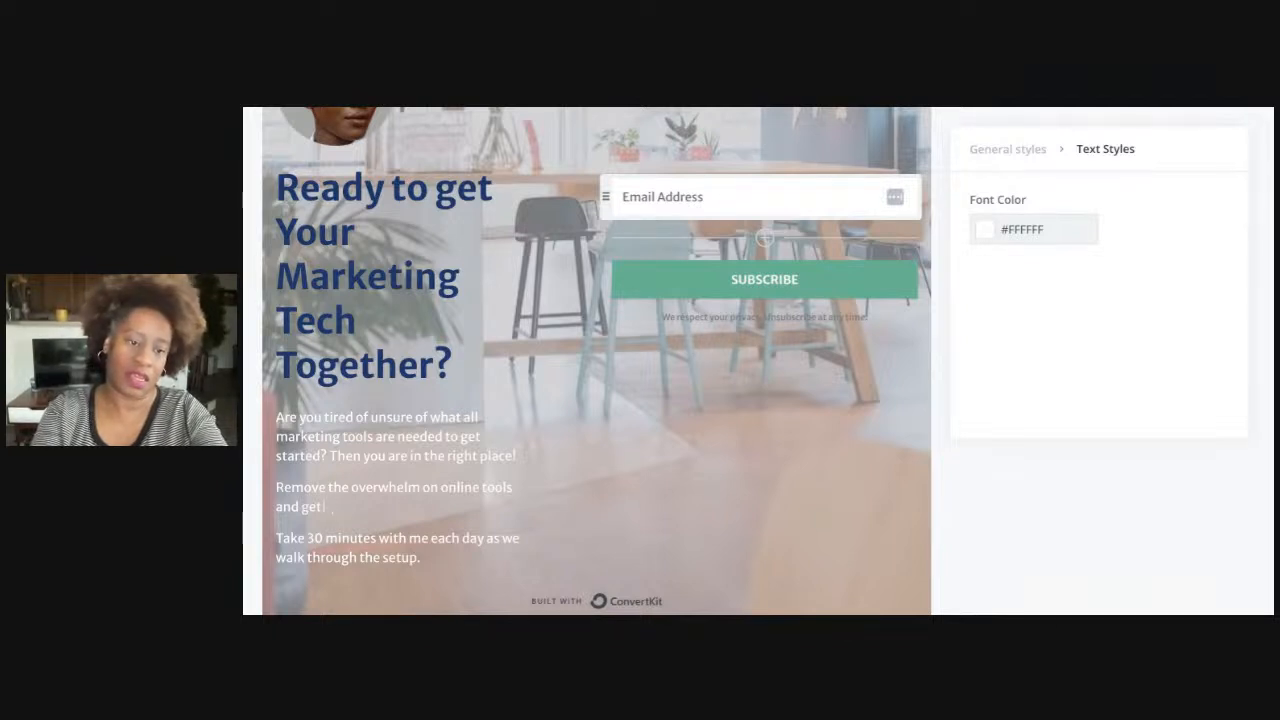
{"action": "type", "text": "start"}
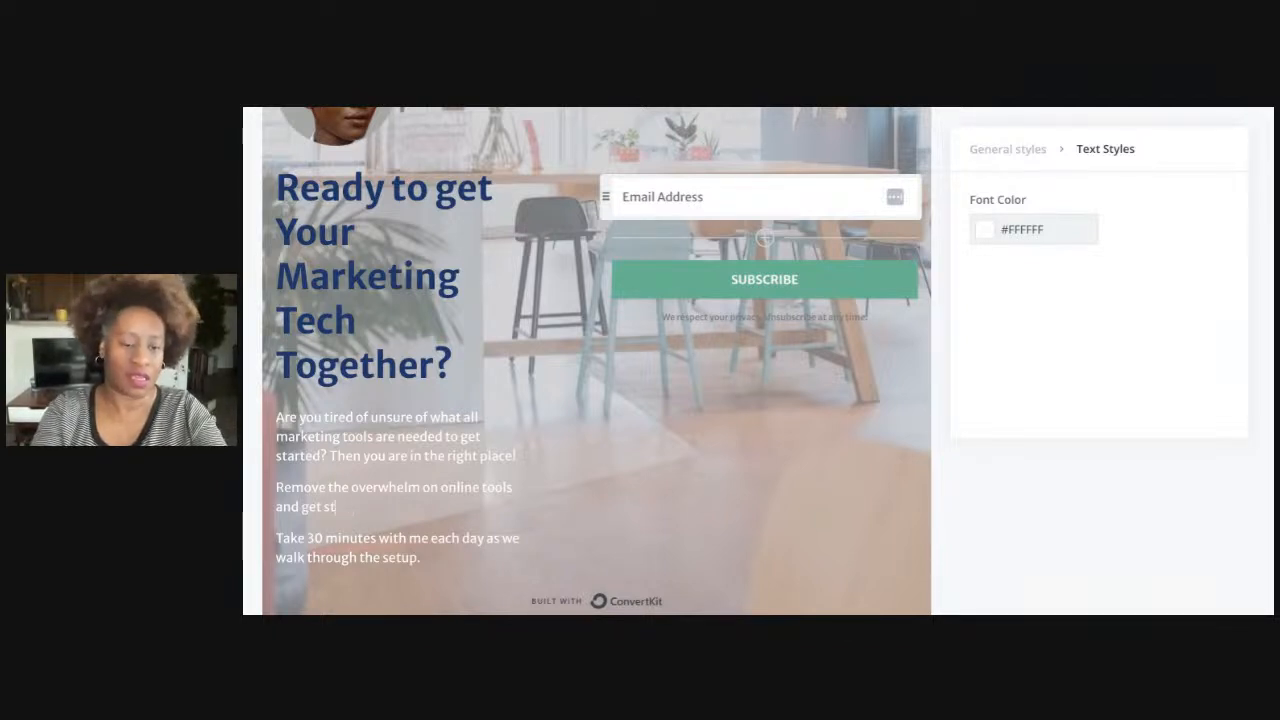
{"action": "key", "text": "BackSpace"}
{"action": "key", "text": "BackSpace"}
{"action": "type", "text": "right today."}
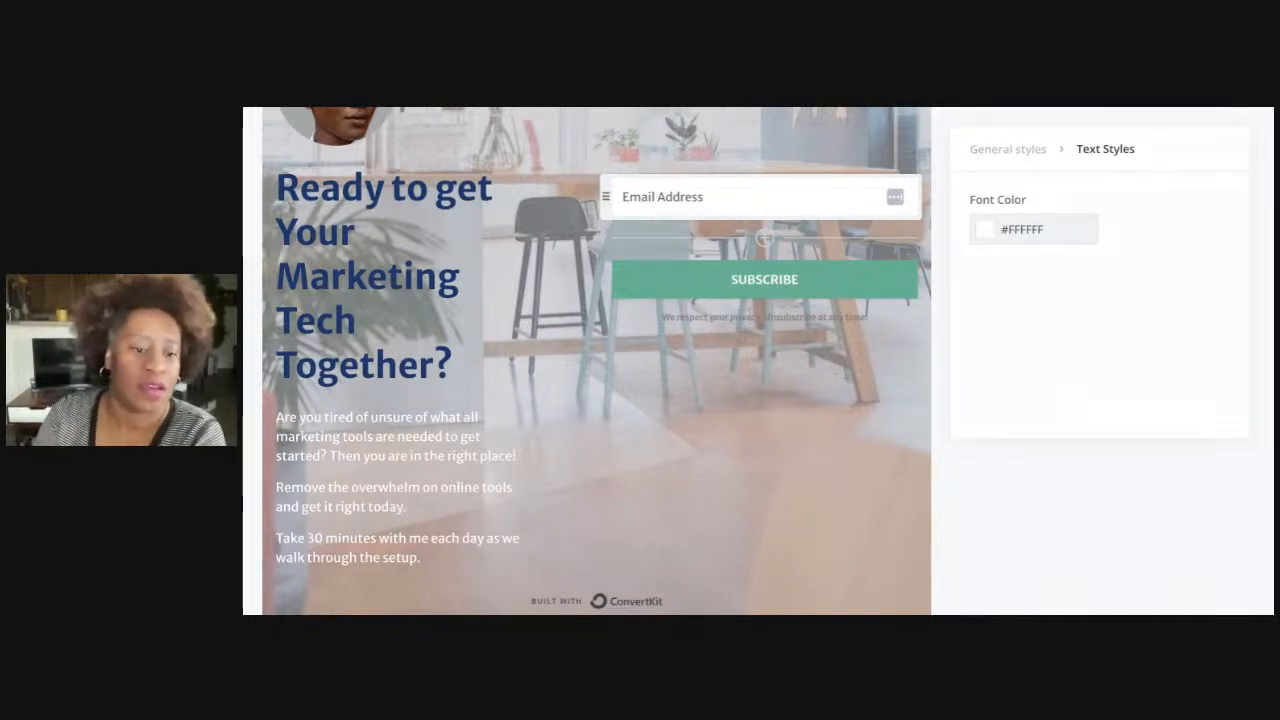
Change the body paragraphs' font colour from white to navy #1B376B to match the headline
{"action": "scroll", "coordinate": [482, 401], "scroll_direction": "down", "scroll_amount": 2}
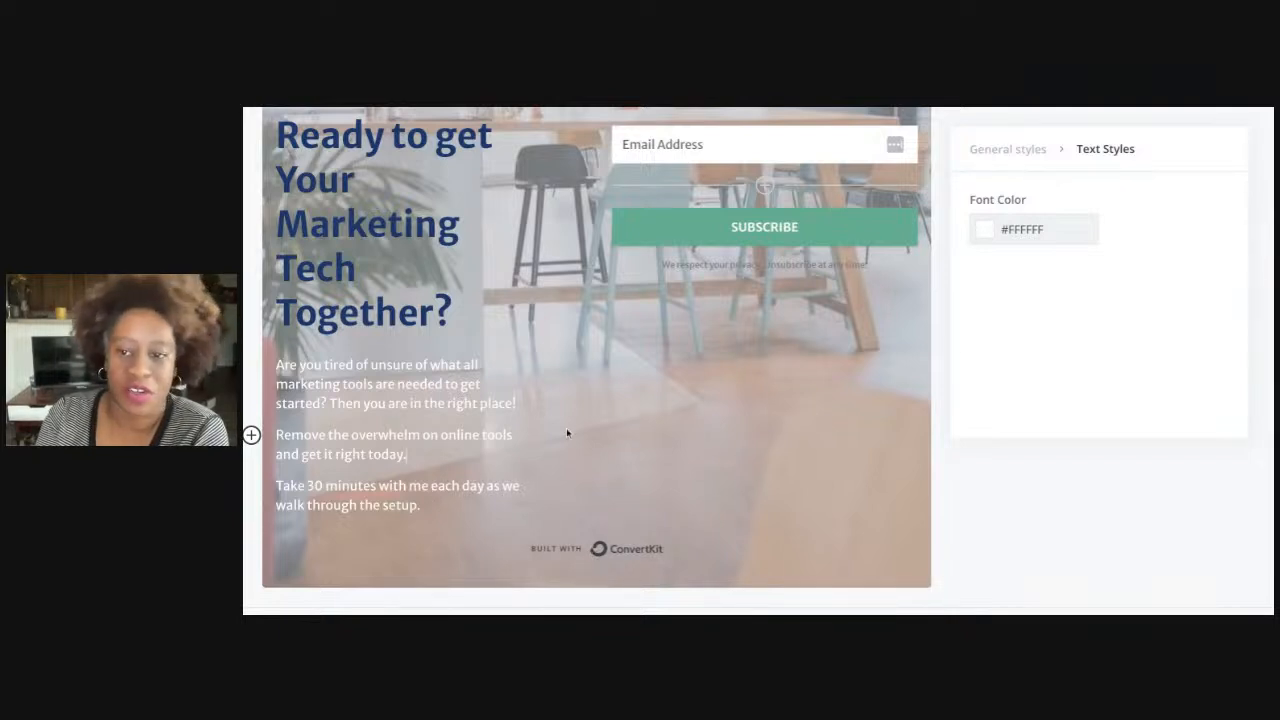
{"action": "left_click", "coordinate": [987, 236]}
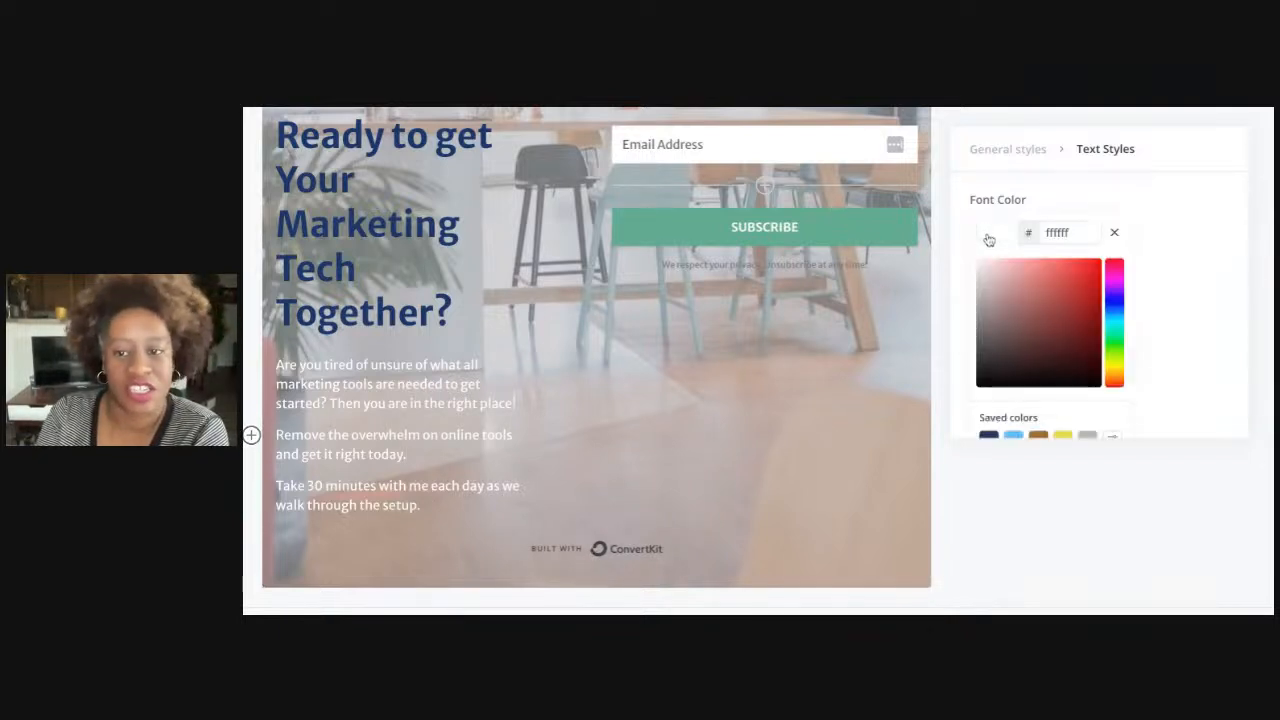
{"action": "left_click", "coordinate": [1013, 437]}
{"action": "left_click", "coordinate": [1087, 437]}
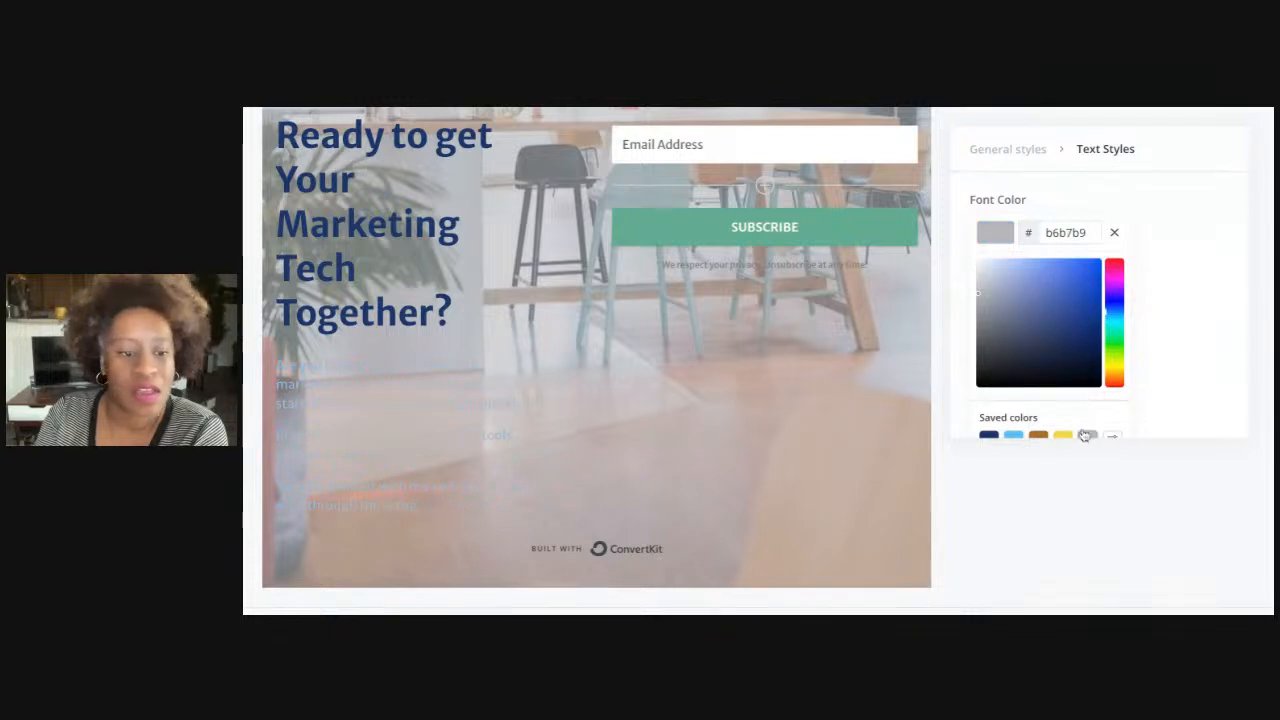
{"action": "left_click", "coordinate": [1015, 284]}
{"action": "mouse_move", "coordinate": [1036, 292]}
{"action": "left_mouse_down"}
{"action": "mouse_move", "coordinate": [974, 256]}
{"action": "mouse_move", "coordinate": [994, 264]}
{"action": "mouse_move", "coordinate": [1014, 402]}
{"action": "left_mouse_up"}
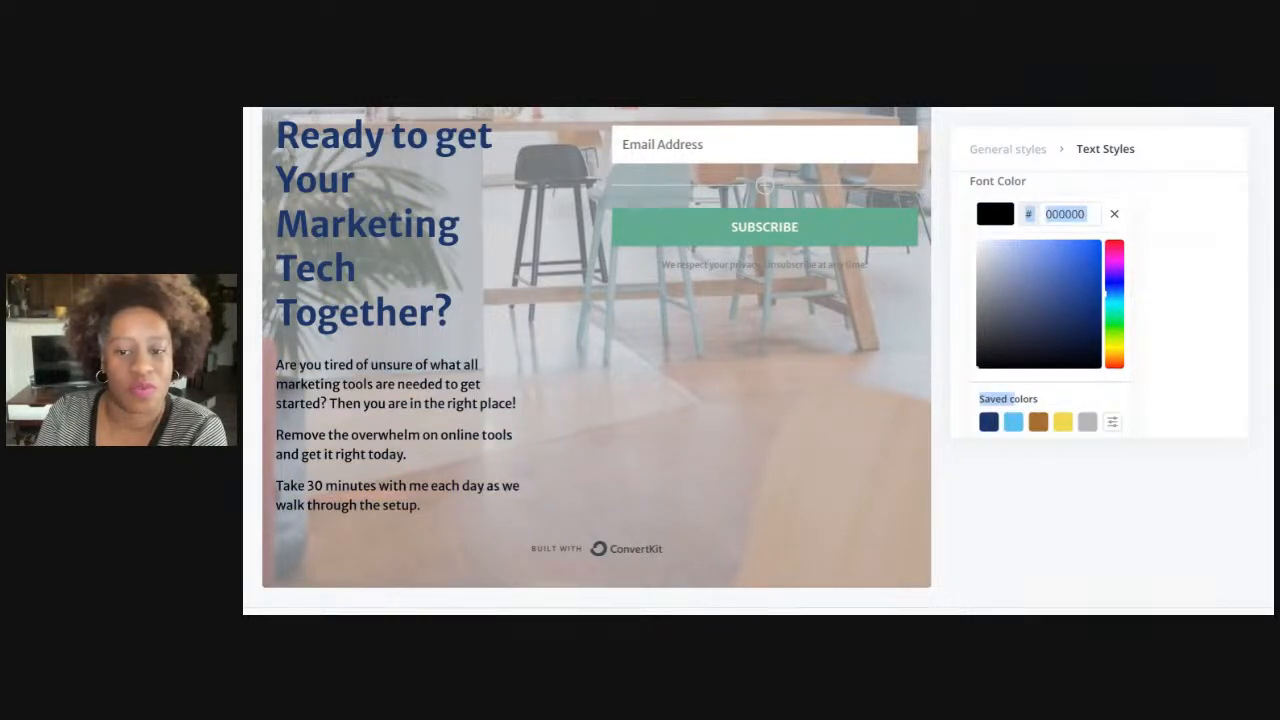
{"action": "left_click", "coordinate": [988, 421]}
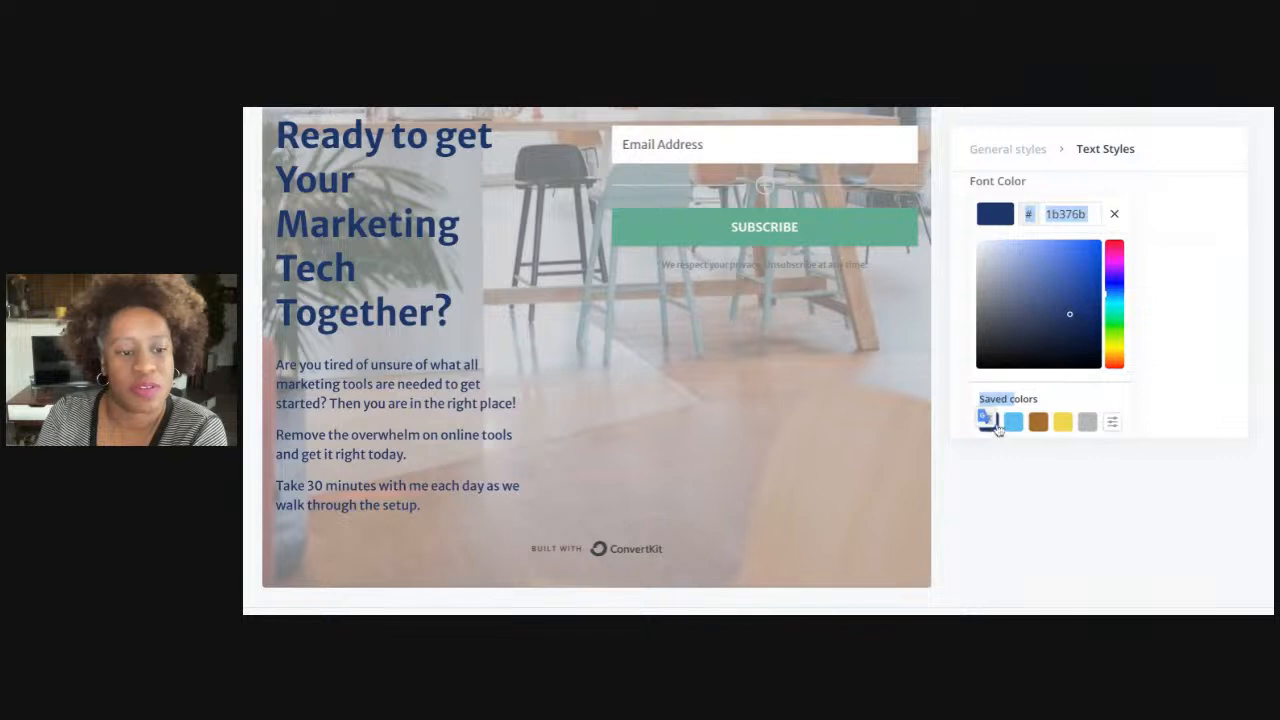
{"action": "left_click", "coordinate": [1001, 503]}
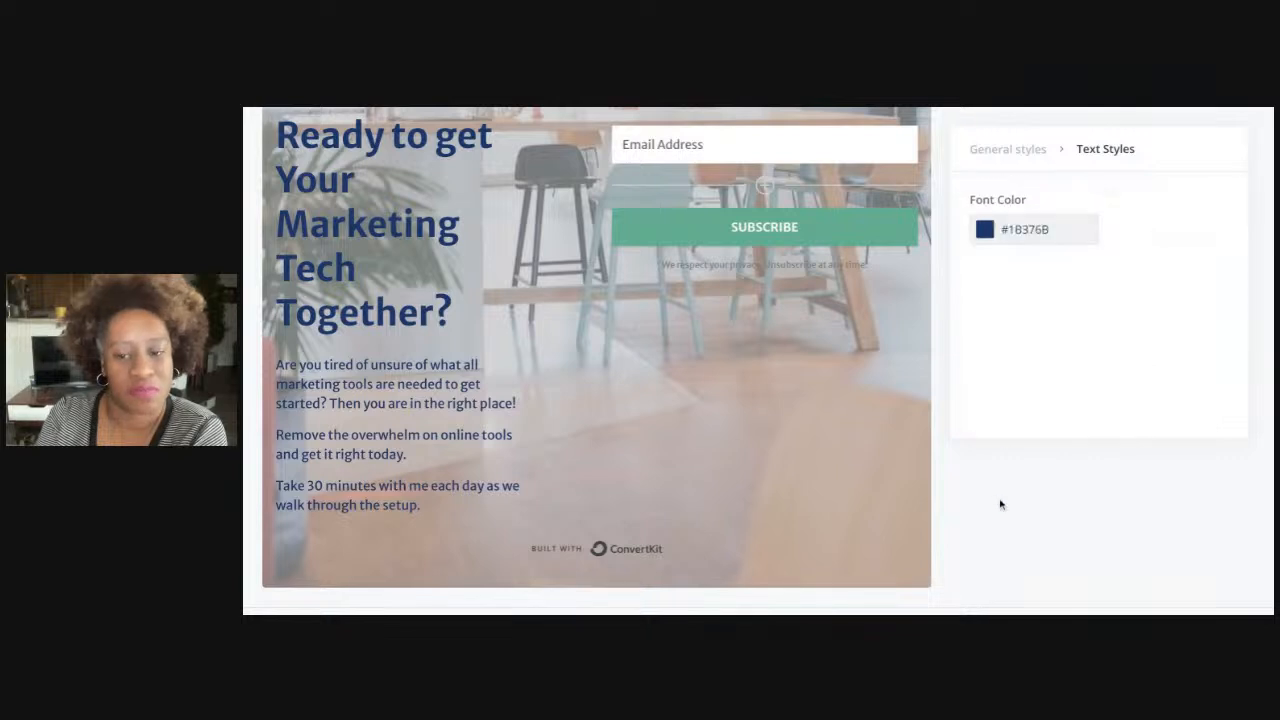
{"action": "left_click", "coordinate": [615, 552]}
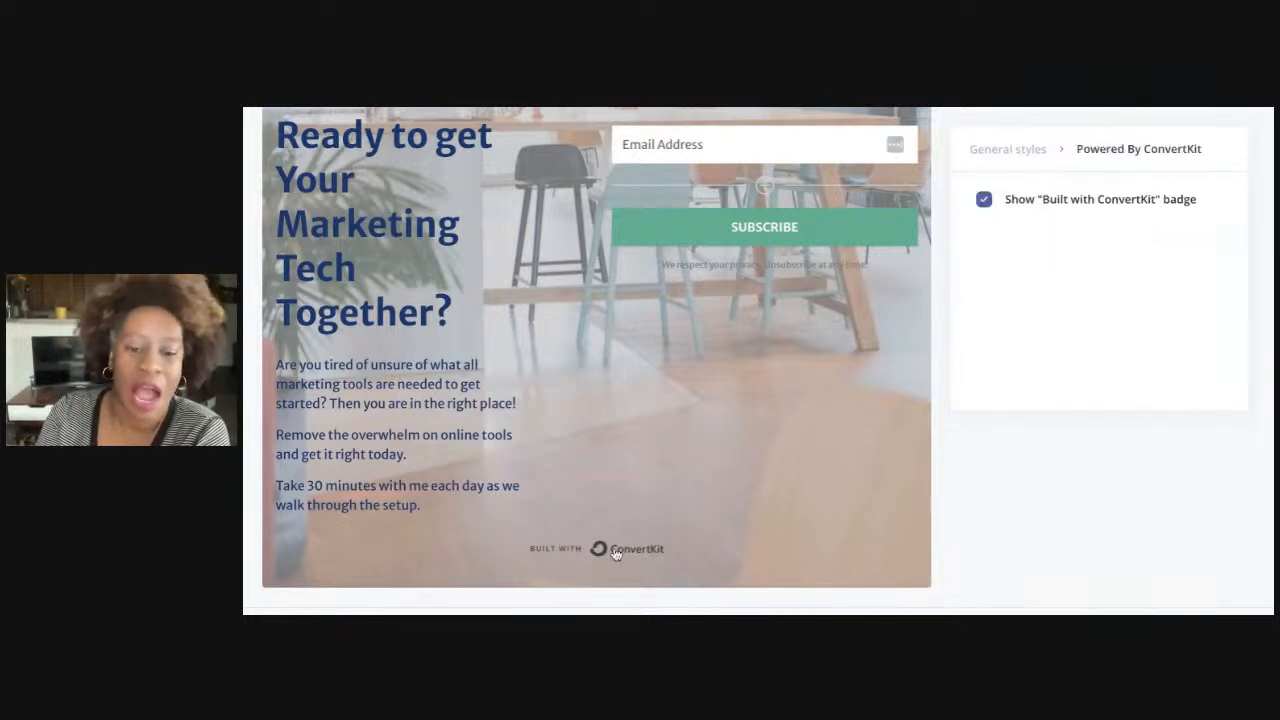
{"action": "left_click", "coordinate": [984, 201]}
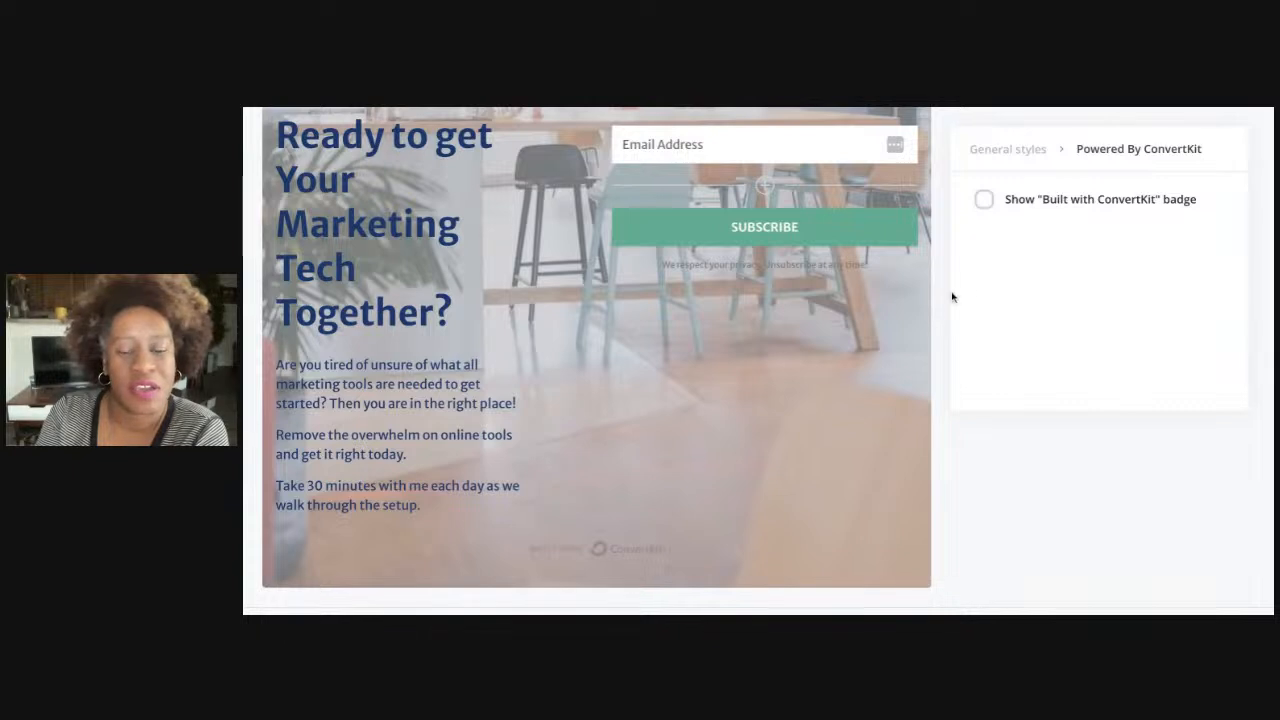
{"action": "scroll", "coordinate": [759, 400], "scroll_direction": "up", "scroll_amount": 1}
{"action": "scroll", "coordinate": [759, 400], "scroll_direction": "up", "scroll_amount": 1}
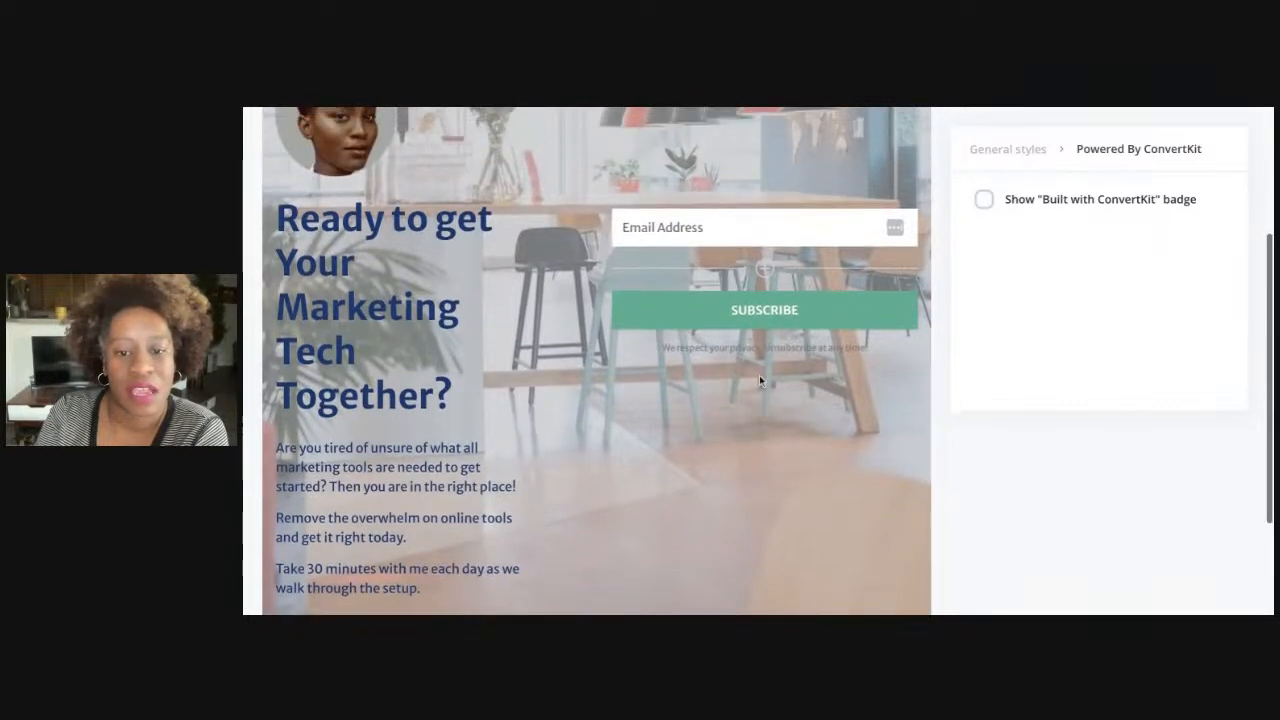
{"action": "left_click", "coordinate": [760, 347]}
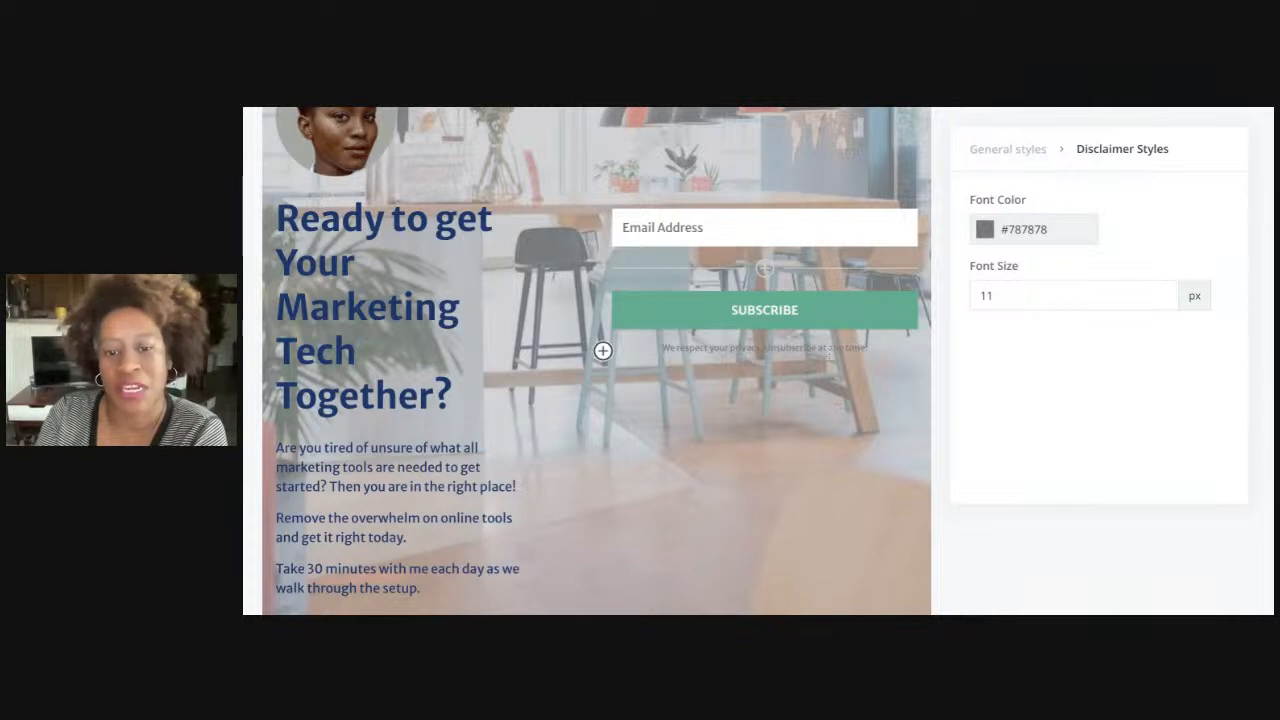
{"action": "triple_click", "coordinate": [822, 347]}
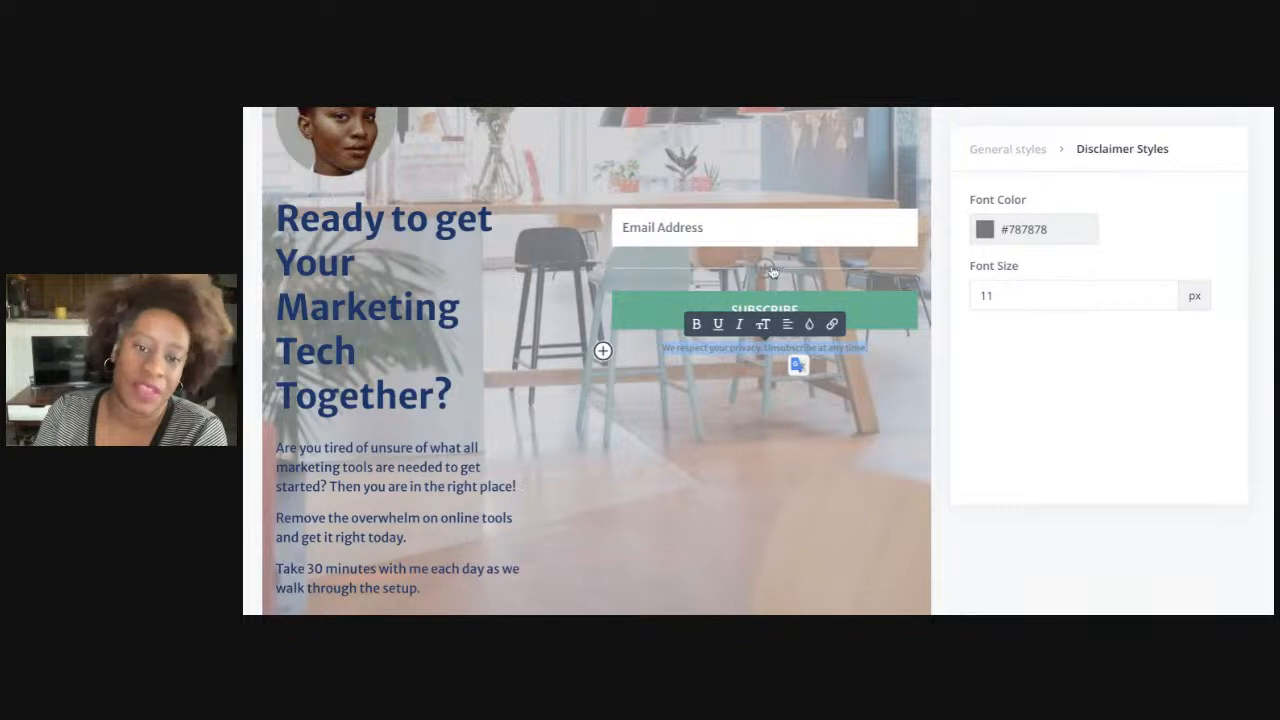
{"action": "left_click", "coordinate": [647, 230]}
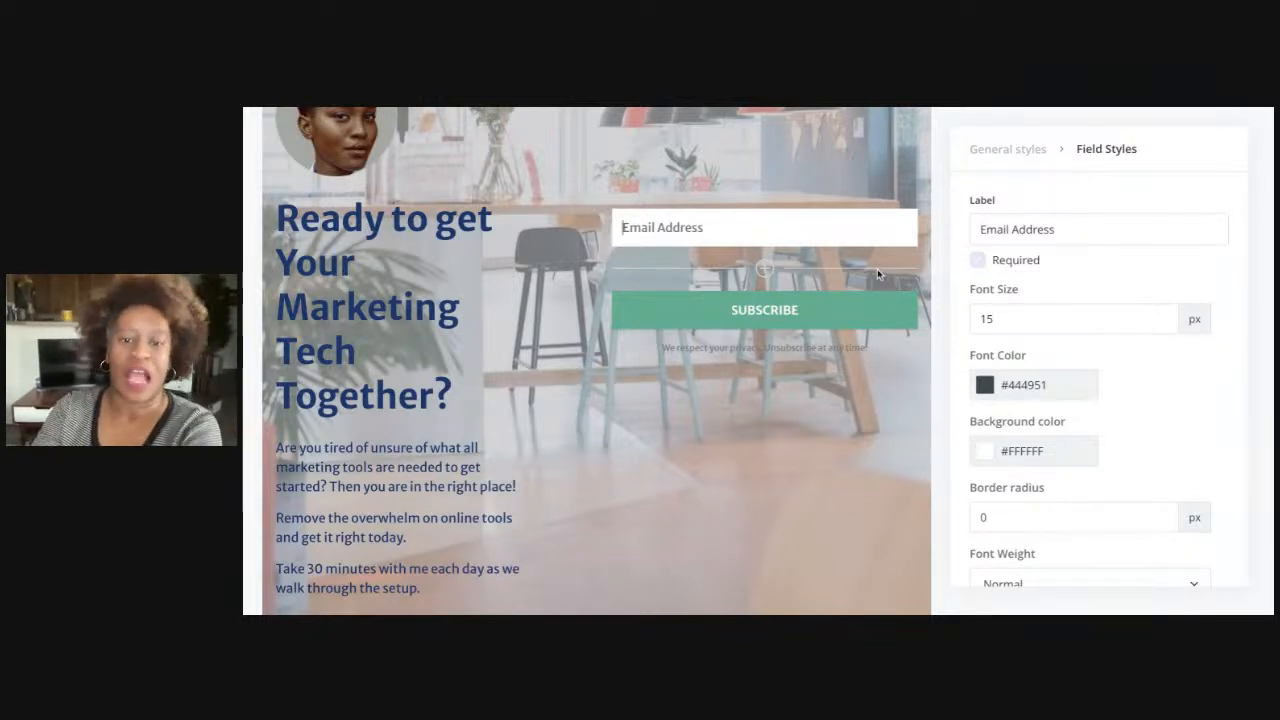
Add a new custom field above Email Address, set it to First Name and make it required
{"action": "left_click", "coordinate": [733, 157]}
{"action": "left_click", "coordinate": [764, 268]}
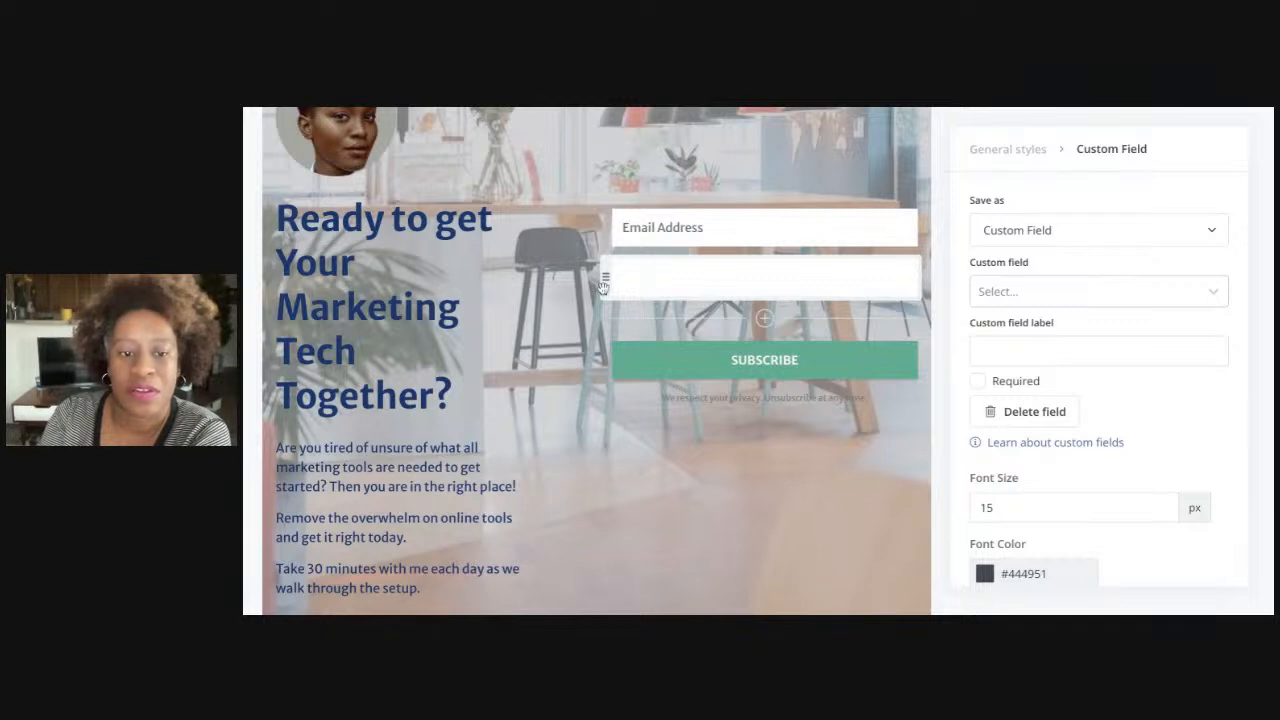
{"action": "left_click_drag", "start_coordinate": [604, 278], "coordinate": [851, 262]}
{"action": "left_click", "coordinate": [1045, 240]}
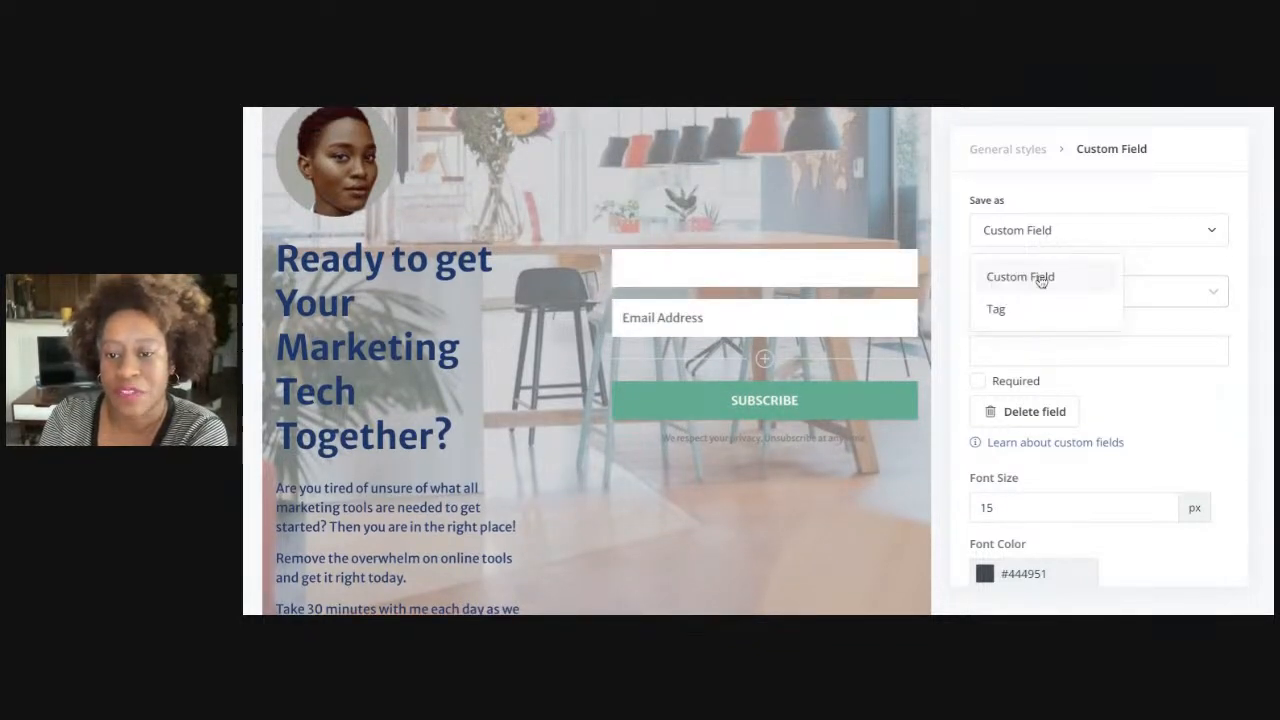
{"action": "left_click", "coordinate": [1037, 281]}
{"action": "left_click", "coordinate": [1034, 291]}
{"action": "left_click", "coordinate": [1022, 335]}
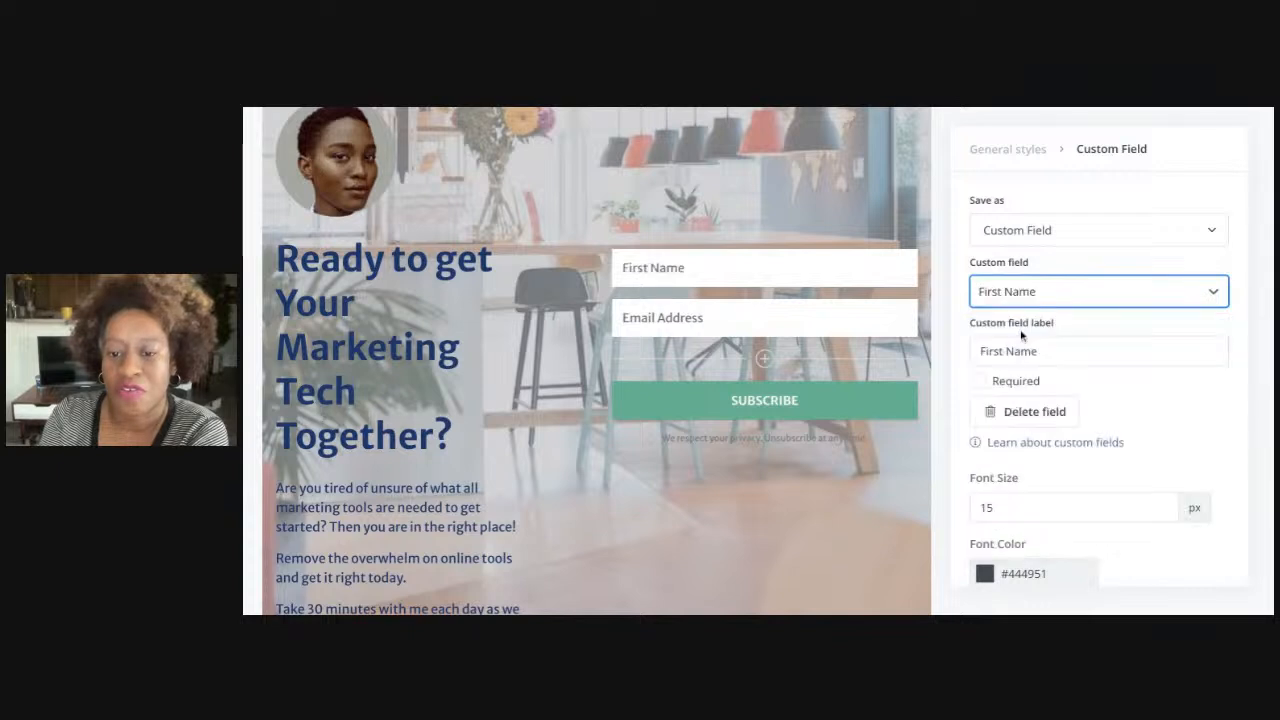
{"action": "left_click", "coordinate": [977, 381]}
Add another custom field below Email Address collecting Phone #
{"action": "scroll", "coordinate": [1007, 461], "scroll_direction": "down", "scroll_amount": 1}
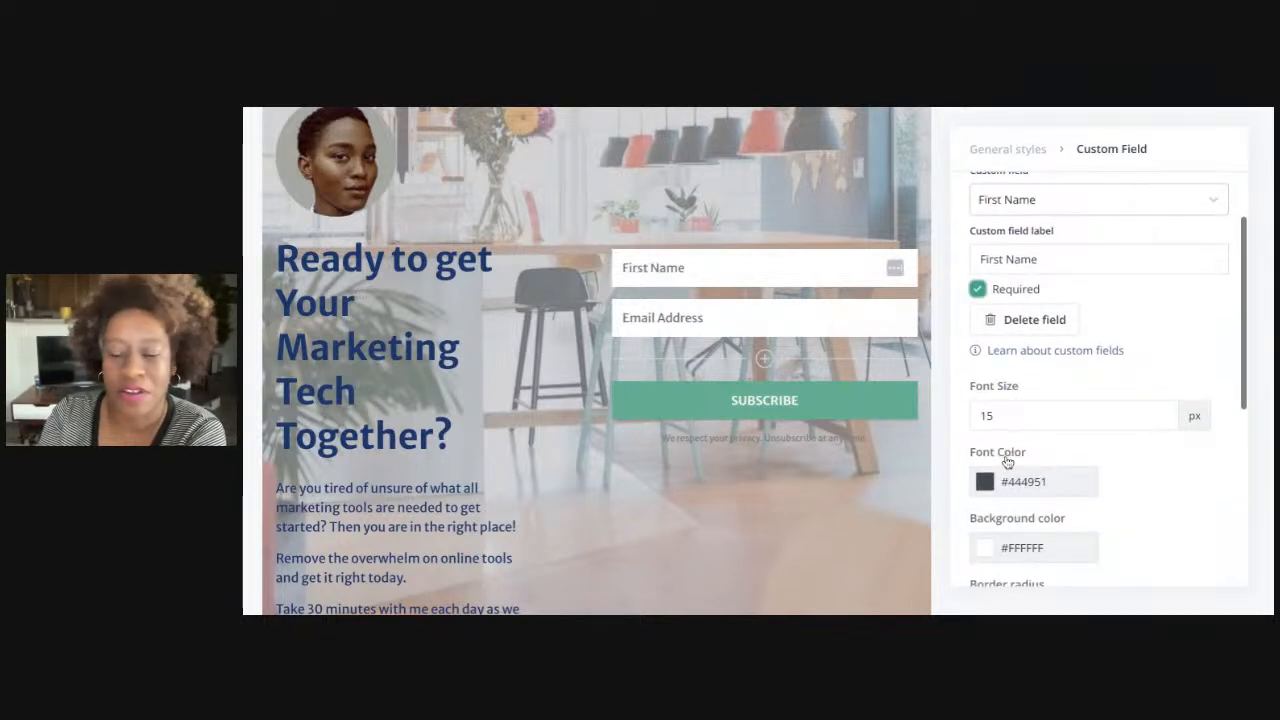
{"action": "left_click", "coordinate": [764, 358]}
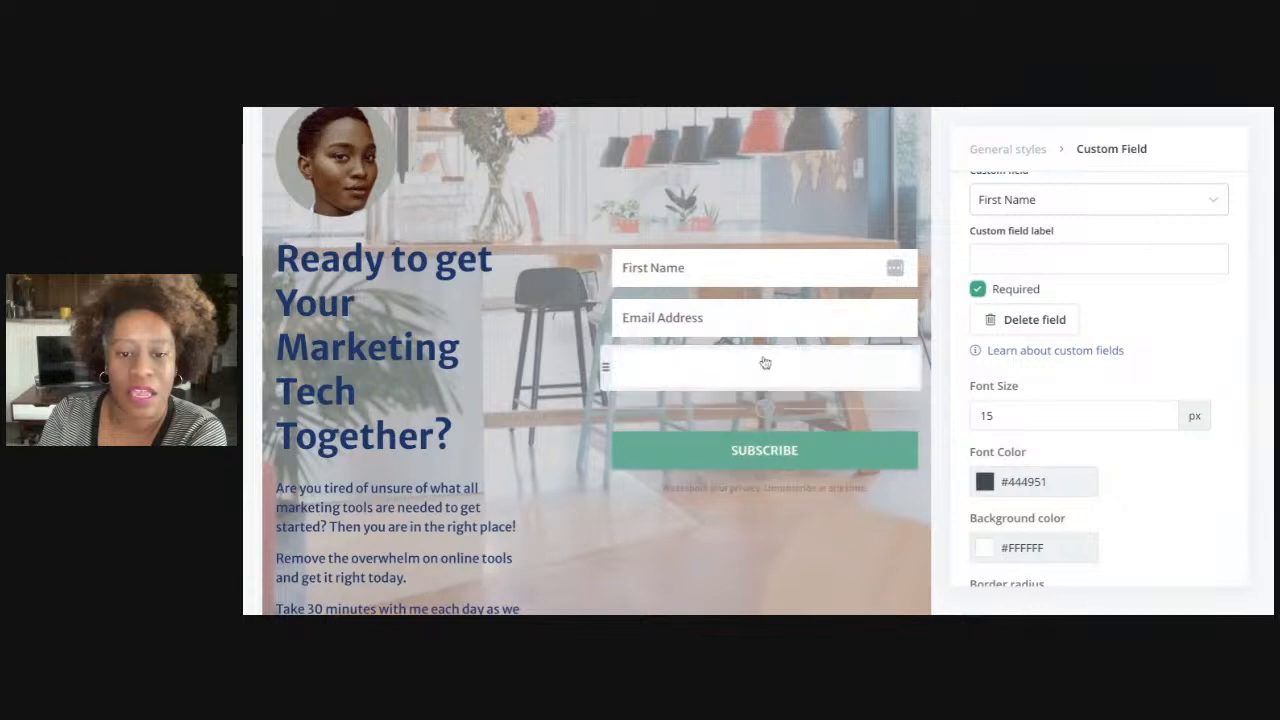
{"action": "left_click", "coordinate": [1063, 210]}
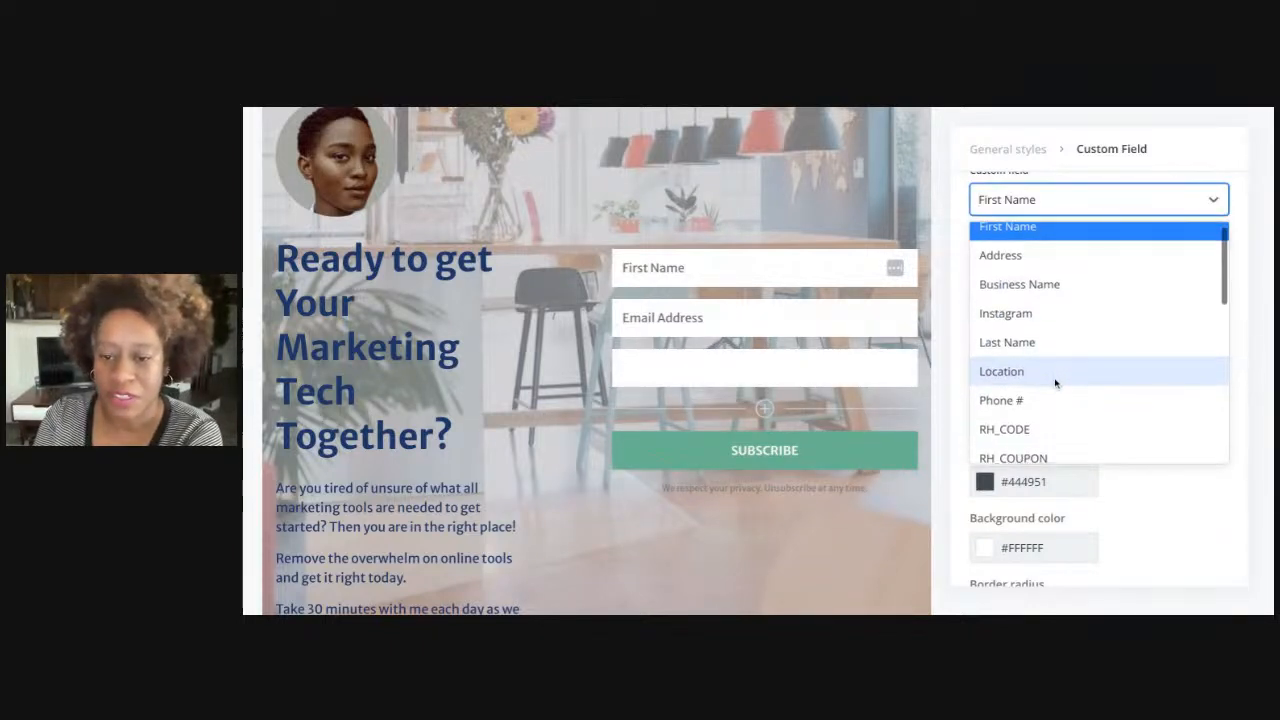
{"action": "left_click", "coordinate": [1054, 404]}
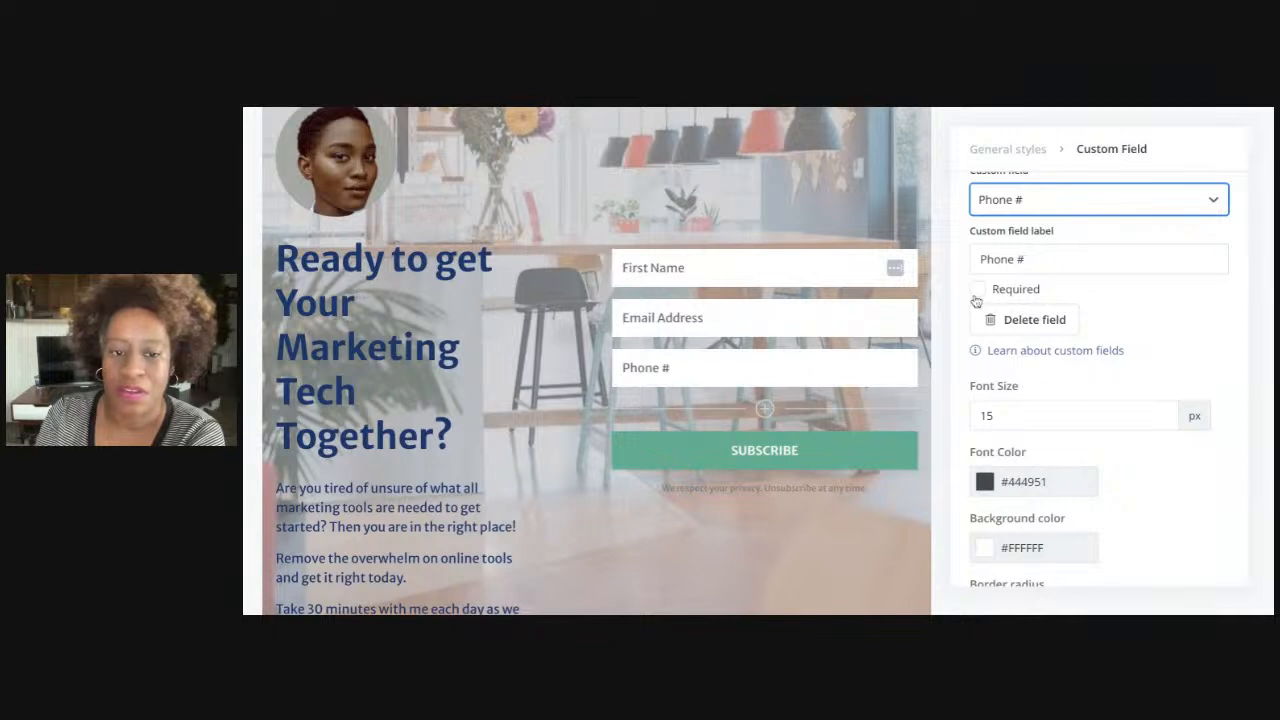
{"action": "scroll", "coordinate": [1007, 428], "scroll_direction": "down", "scroll_amount": 3}
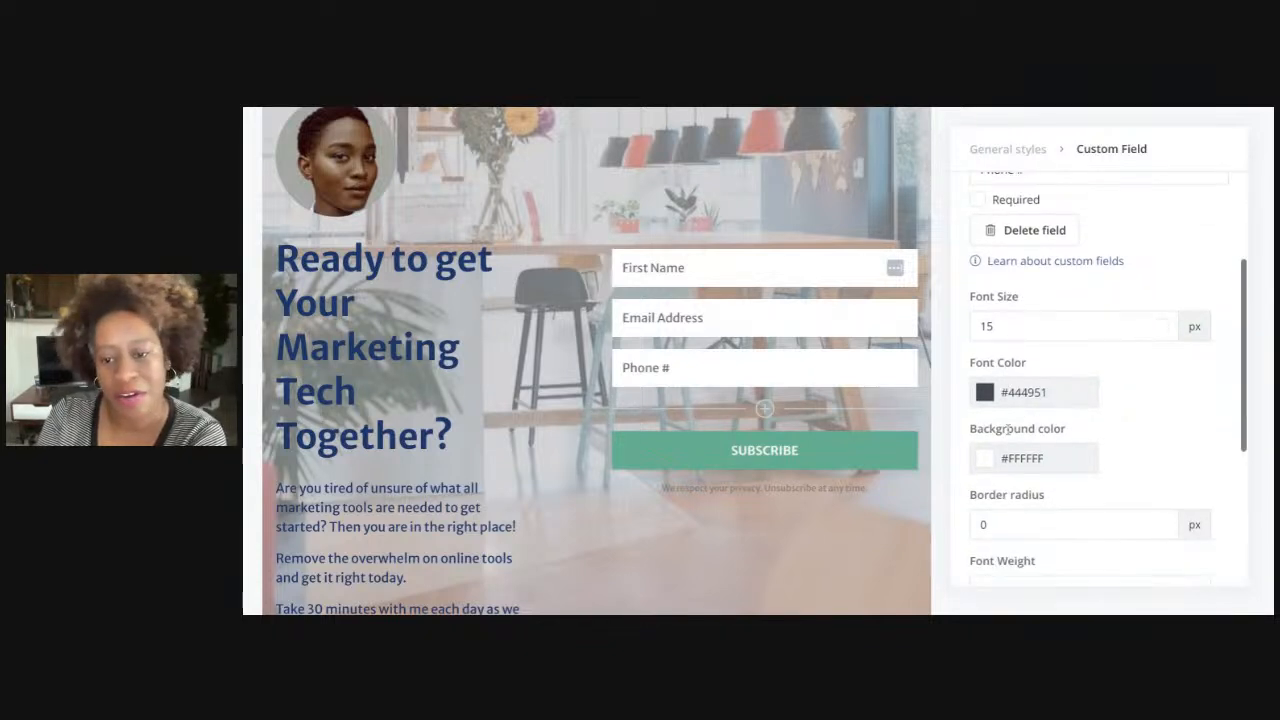
{"action": "scroll", "coordinate": [1100, 400], "scroll_direction": "down", "scroll_amount": 2}
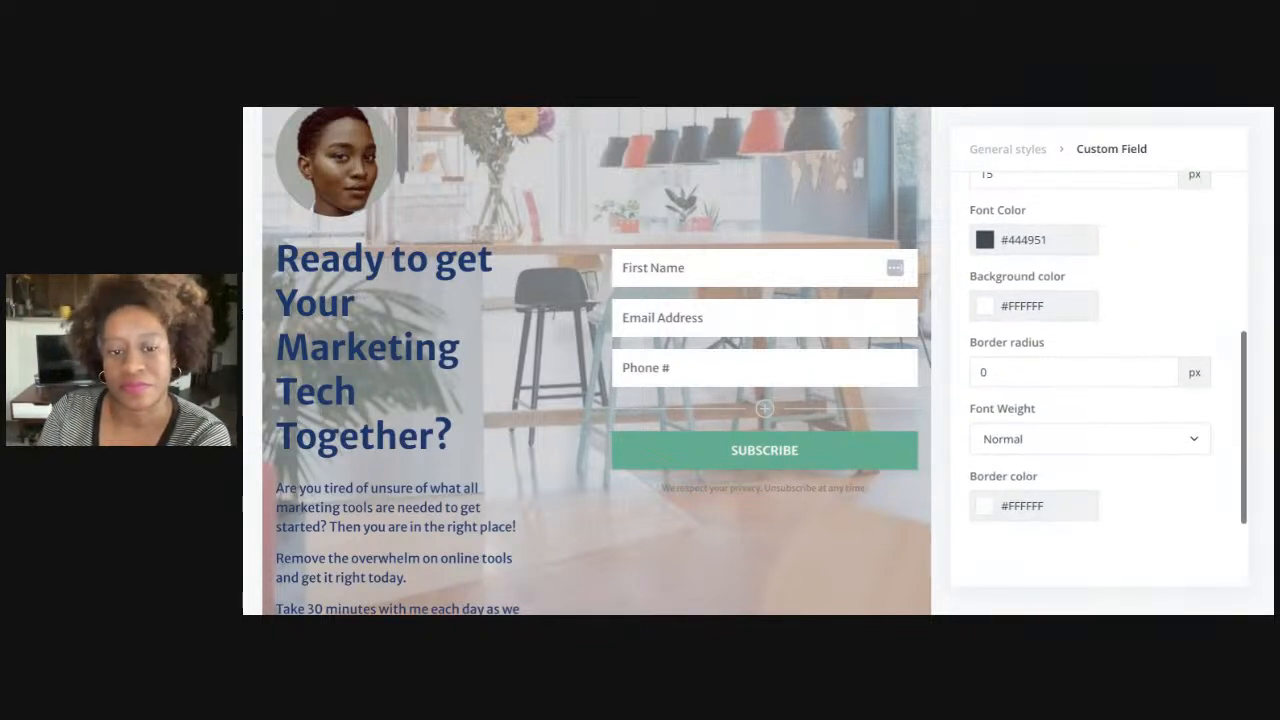
{"action": "scroll", "coordinate": [1100, 380], "scroll_direction": "down", "scroll_amount": 2}
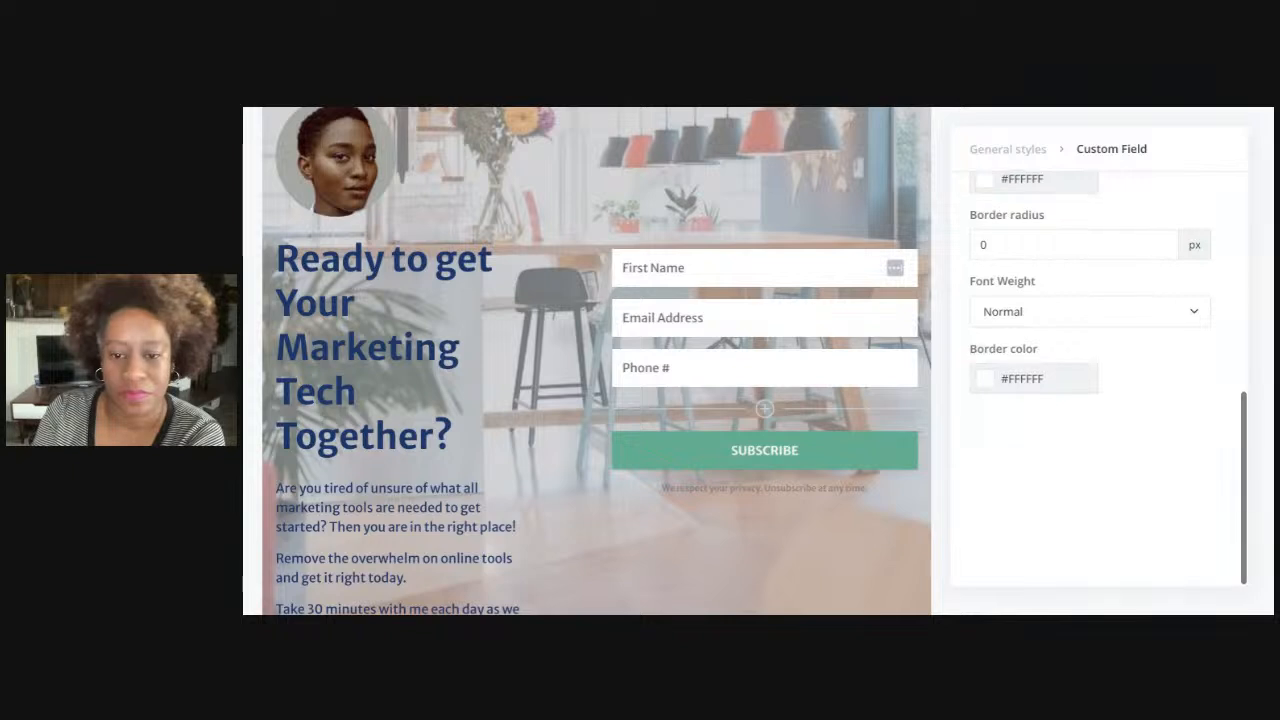
{"action": "scroll", "coordinate": [1100, 380], "scroll_direction": "up", "scroll_amount": 8}
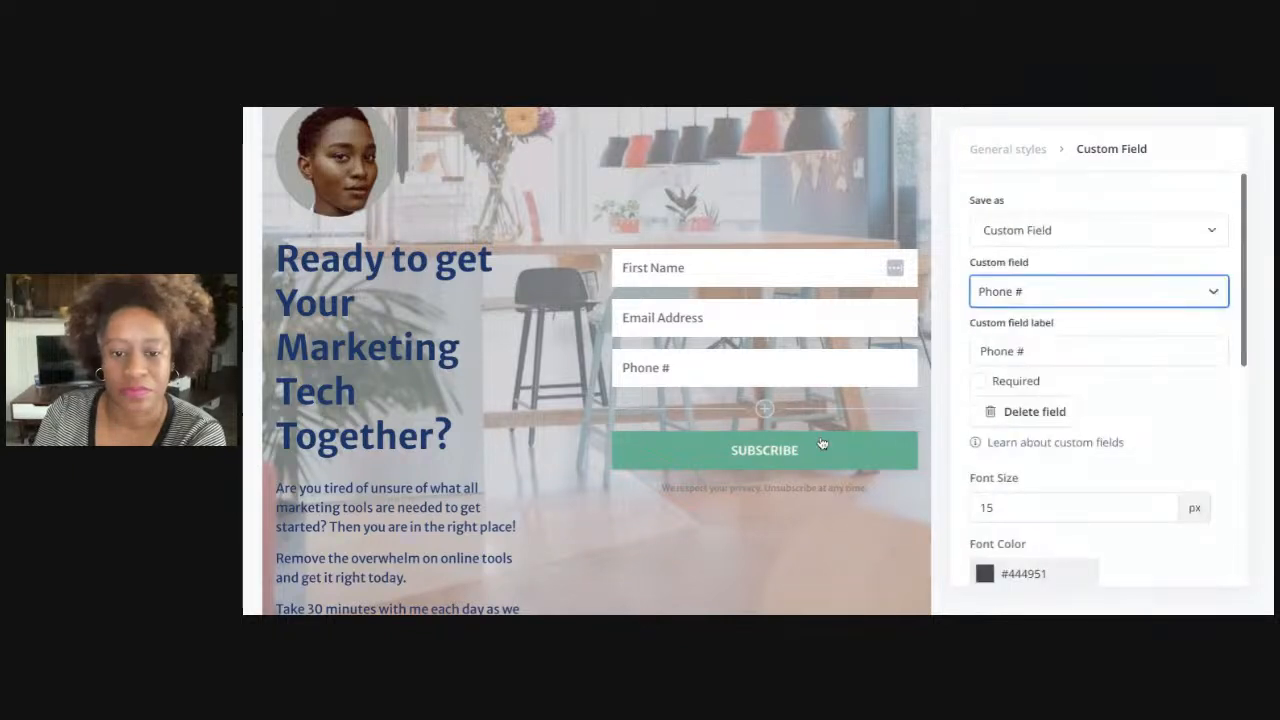
Replace the SUBSCRIBE button label with 'START SETTING UP MY TOOLS TODAY!'
{"action": "double_click", "coordinate": [777, 456]}
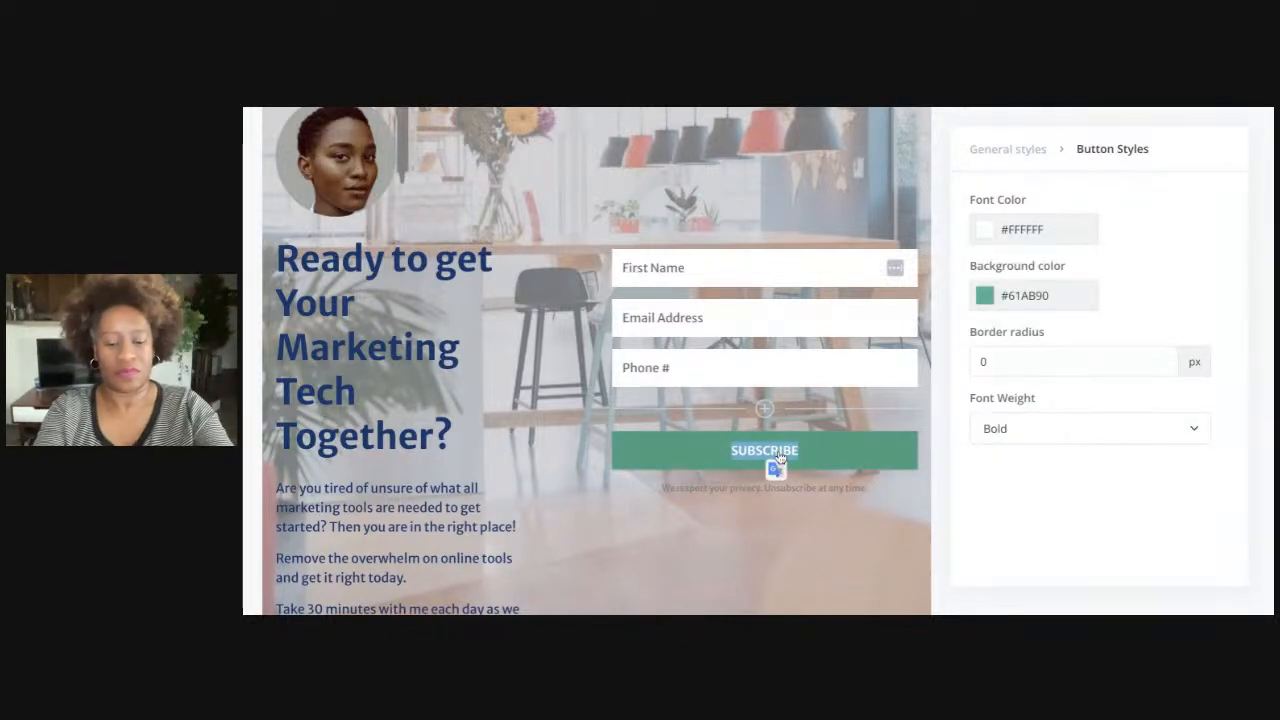
{"action": "type", "text": "READY"}
{"action": "double_click", "coordinate": [777, 456]}
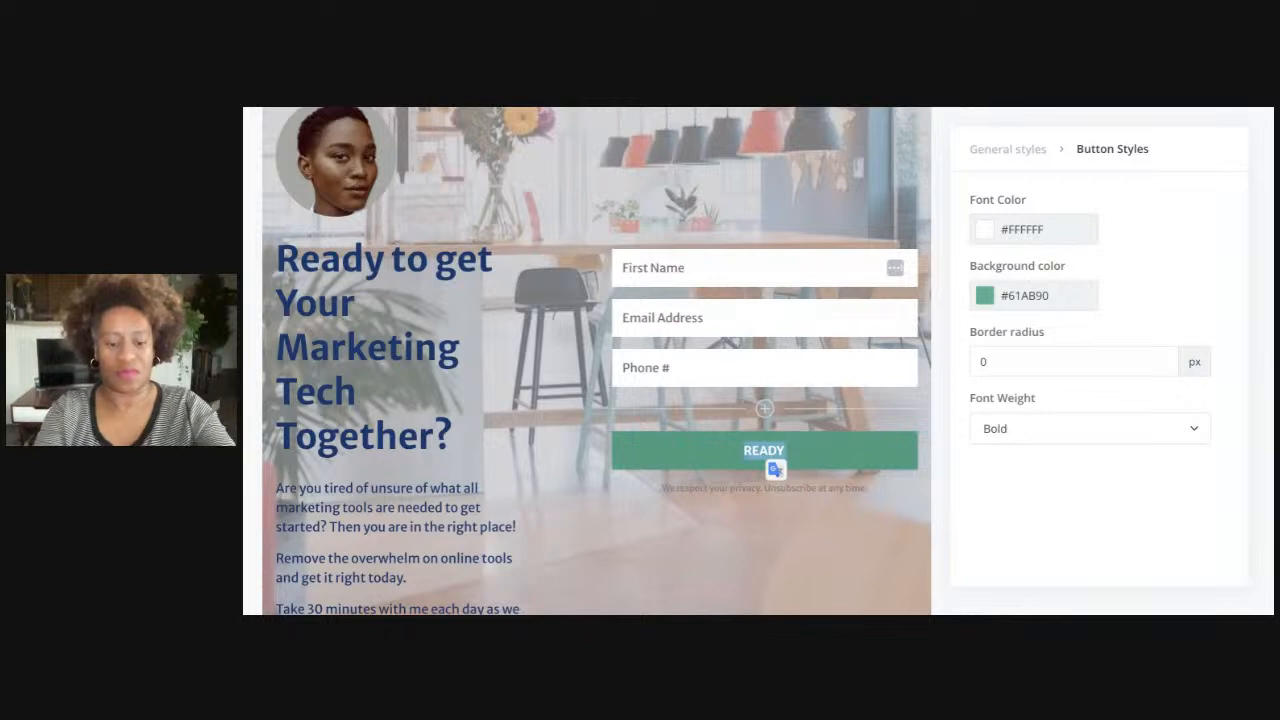
{"action": "type", "text": "START"}
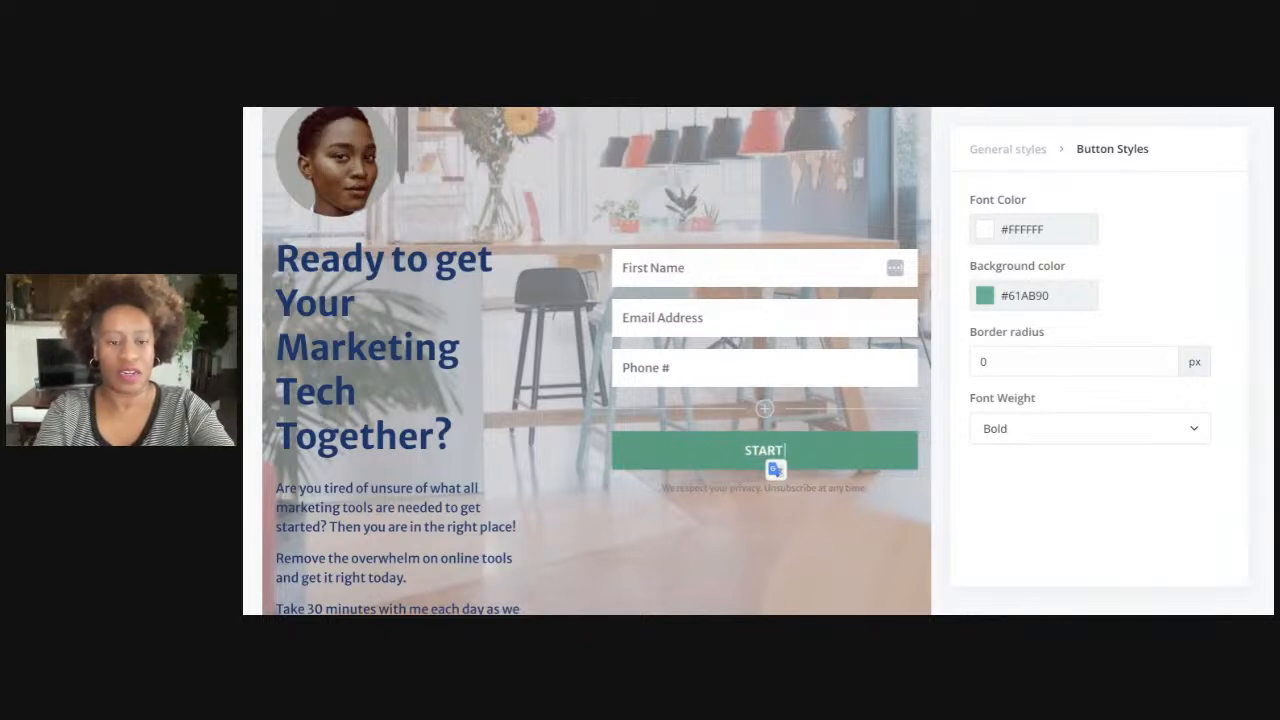
{"action": "type", "text": " SETTING UP"}
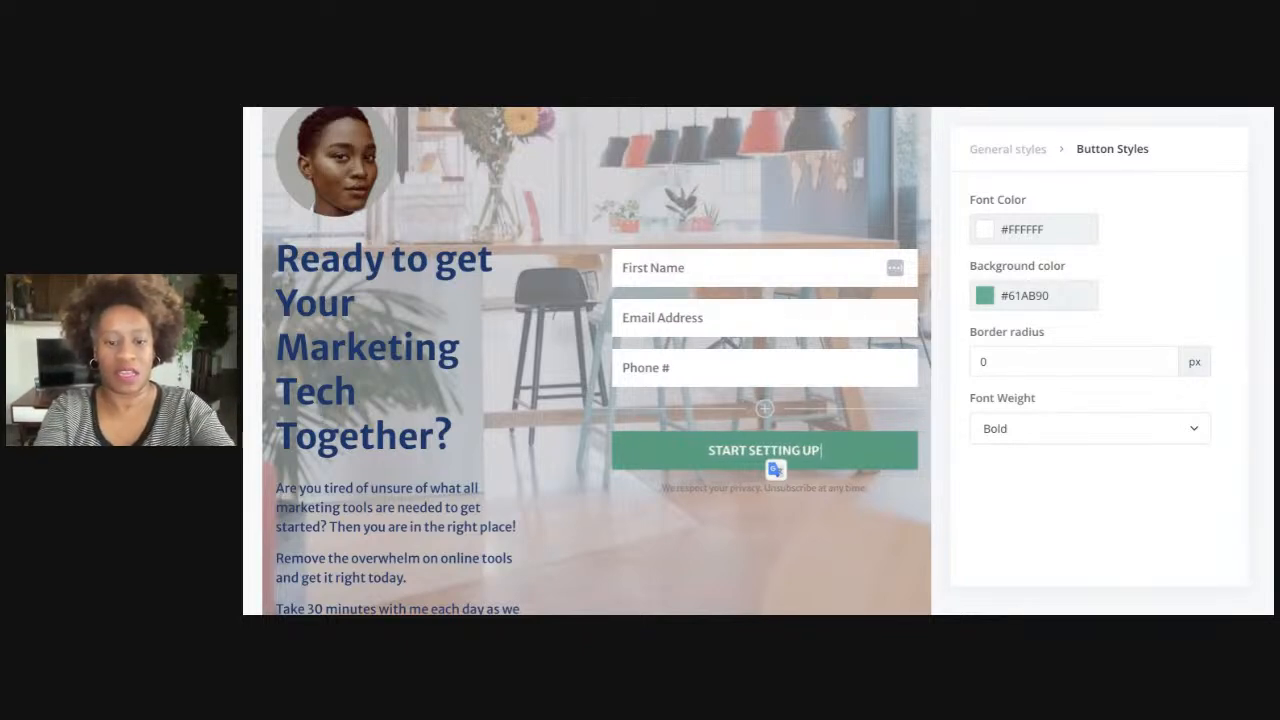
{"action": "type", "text": " MY TOOLS T"}
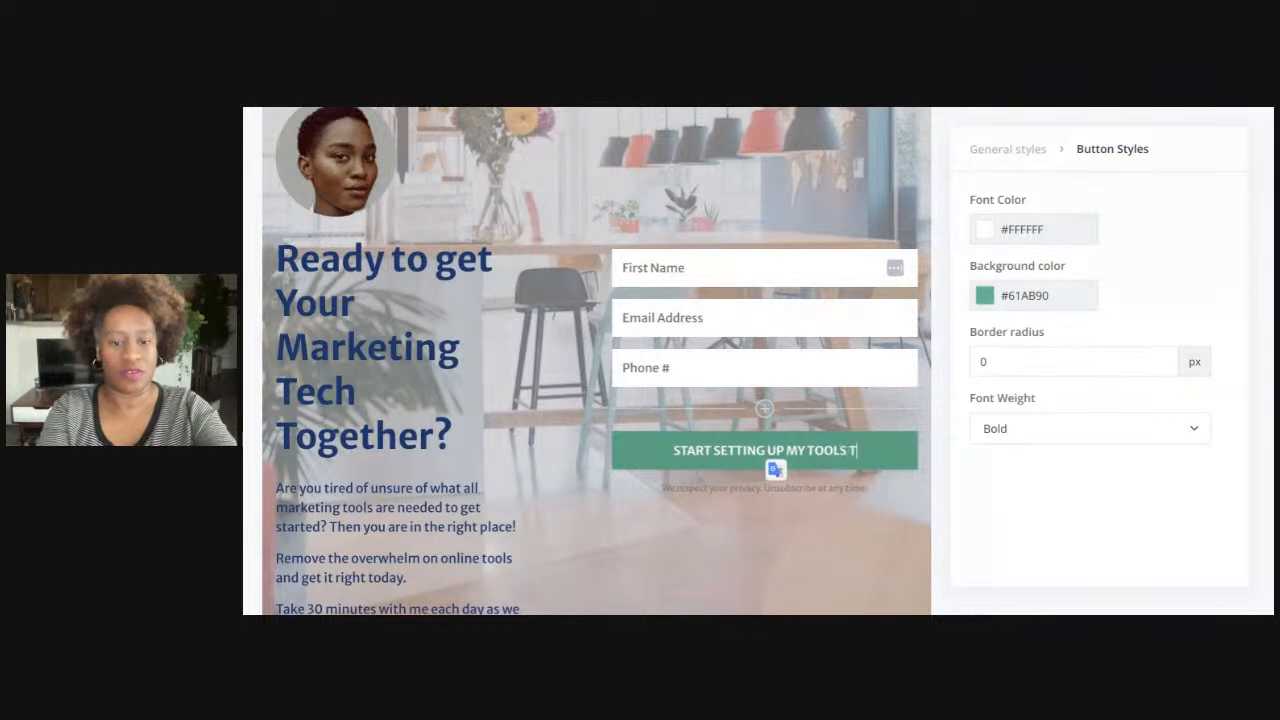
{"action": "type", "text": "ODAY!"}
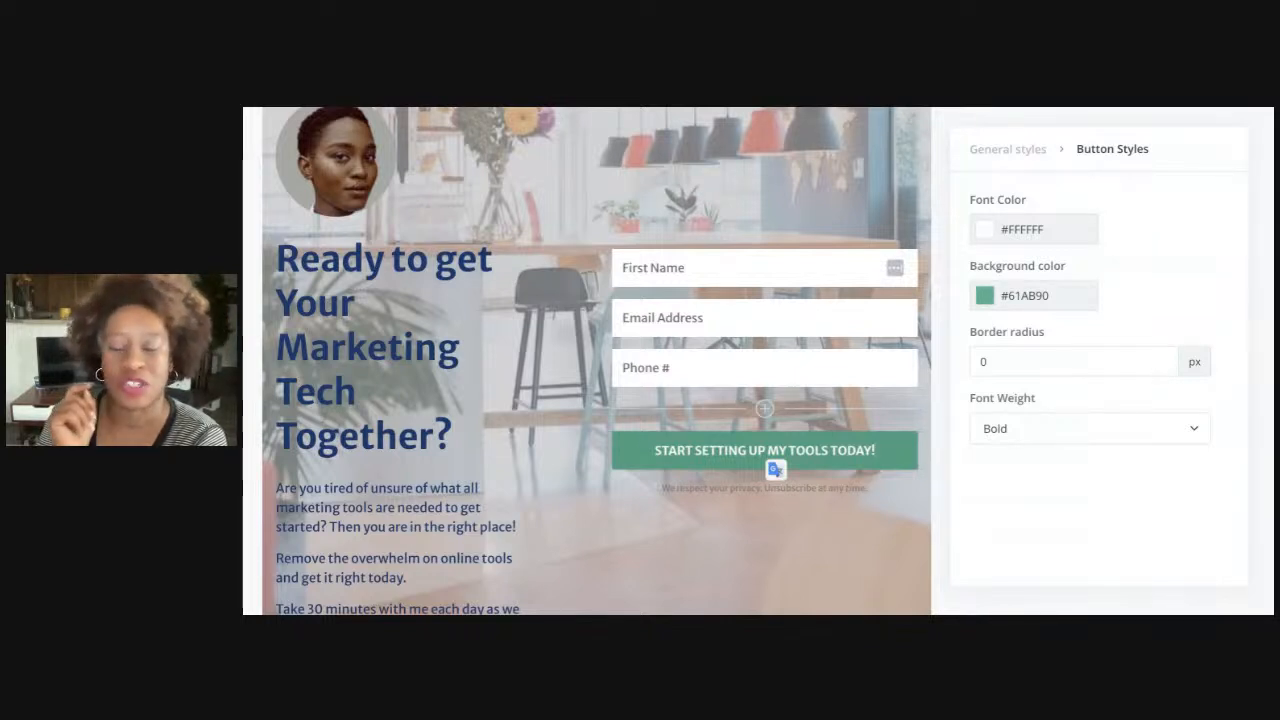
Give the button a yellow #F1D84E background and navy #1B376B text from the saved colours
{"action": "left_click", "coordinate": [985, 298]}
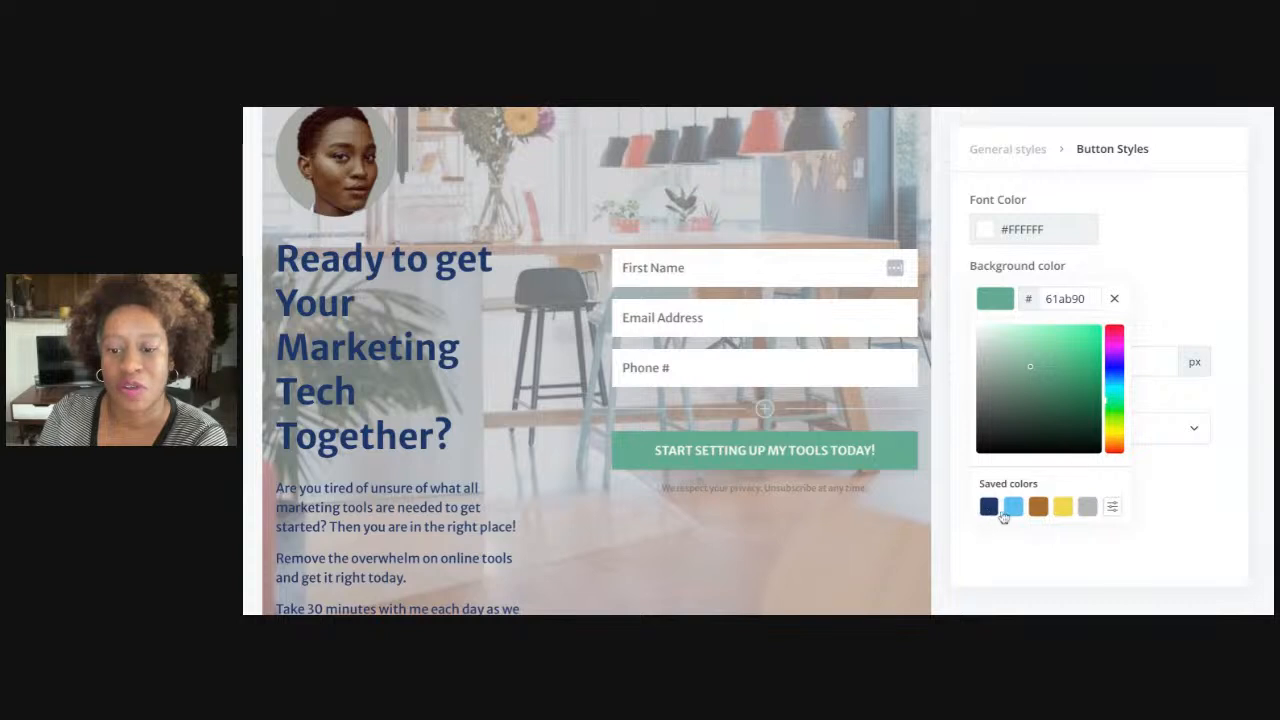
{"action": "left_click", "coordinate": [1063, 507]}
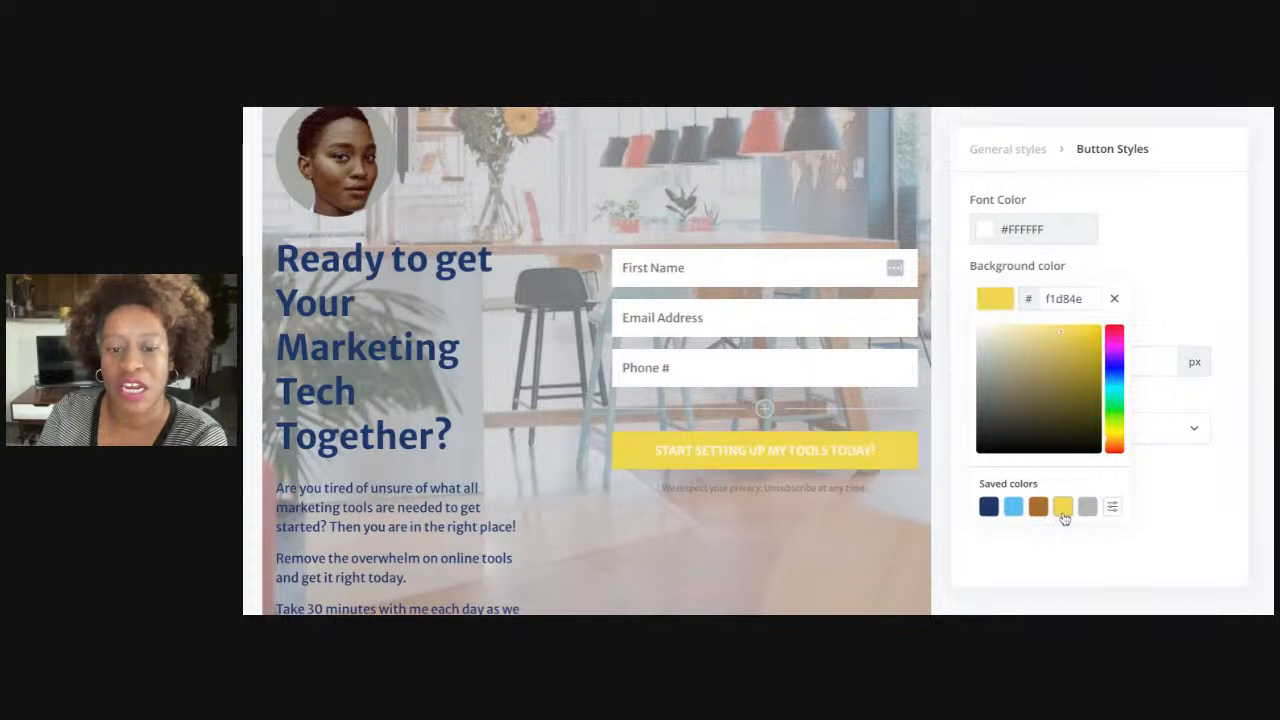
{"action": "left_click", "coordinate": [988, 233]}
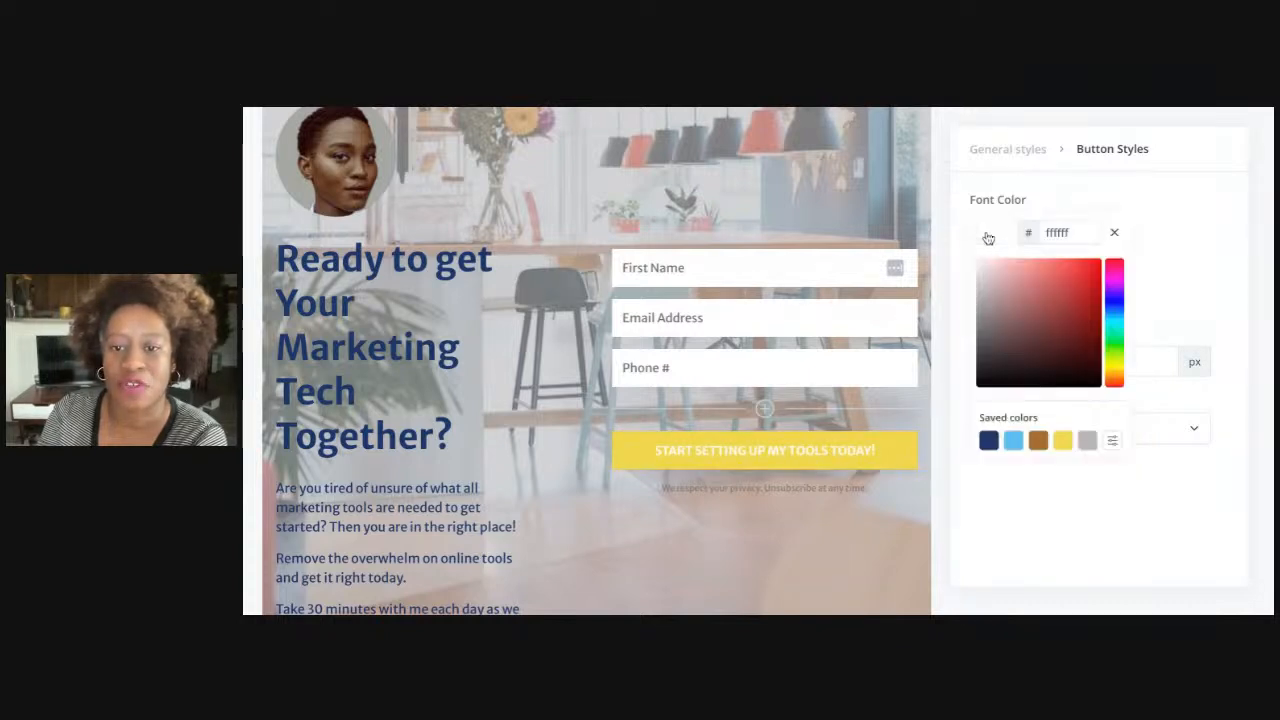
{"action": "left_click", "coordinate": [988, 441]}
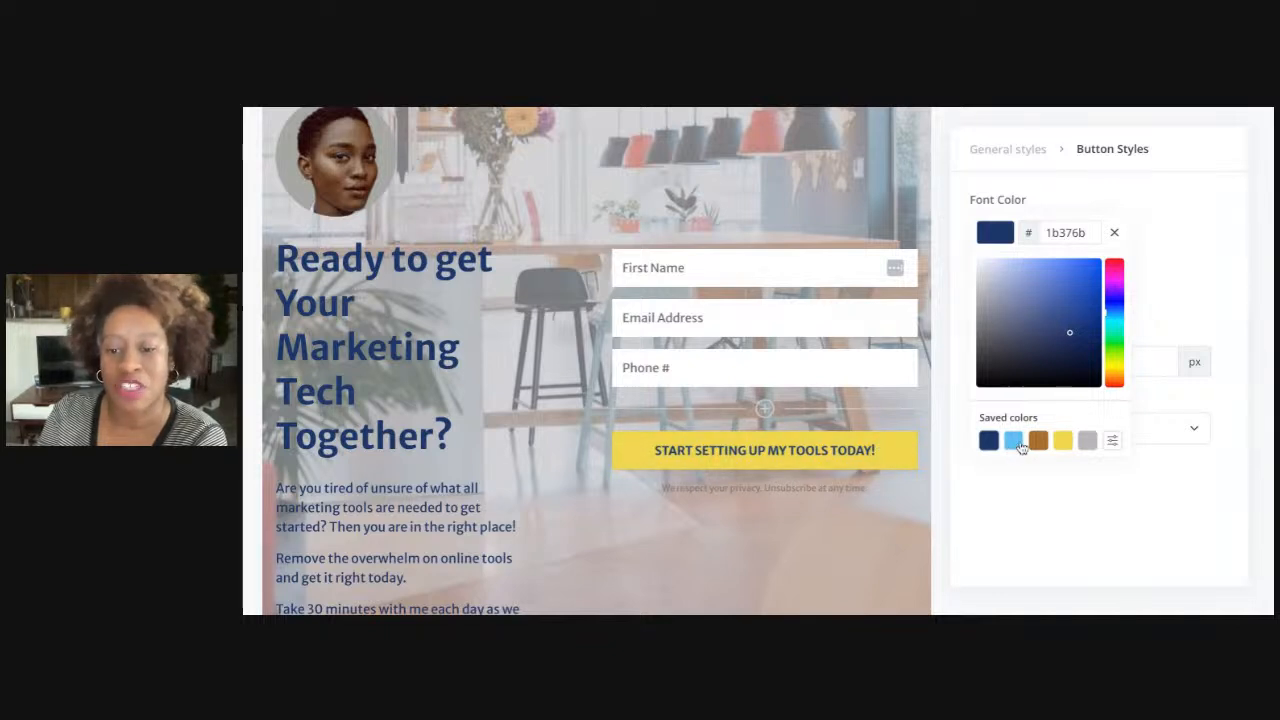
{"action": "left_click", "coordinate": [908, 450]}
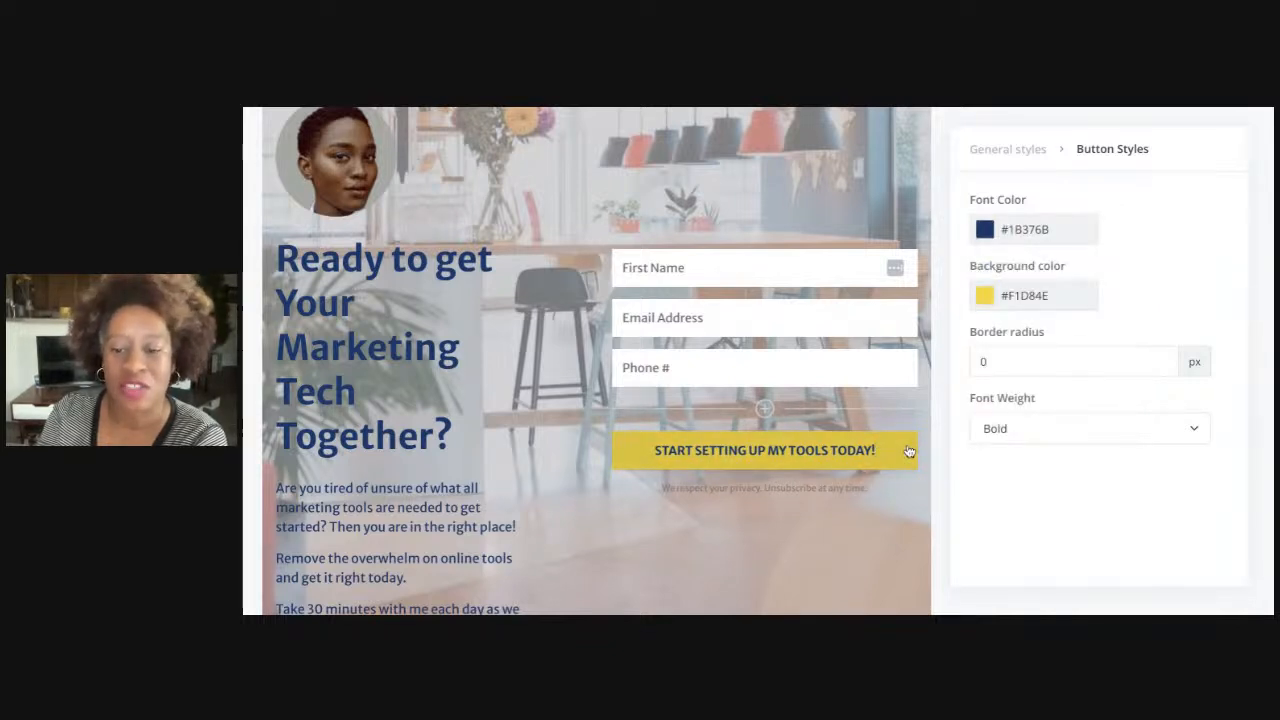
{"action": "scroll", "coordinate": [791, 543], "scroll_direction": "down", "scroll_amount": 2}
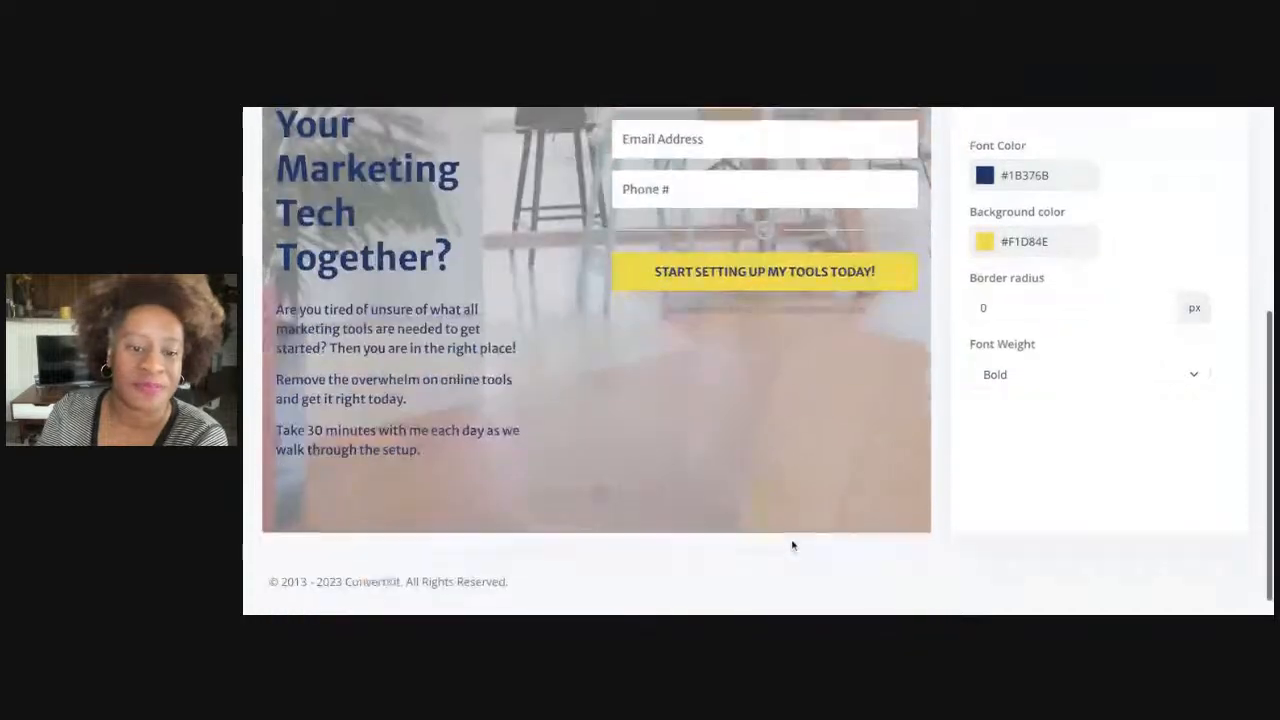
{"action": "scroll", "coordinate": [791, 543], "scroll_direction": "up", "scroll_amount": 4}
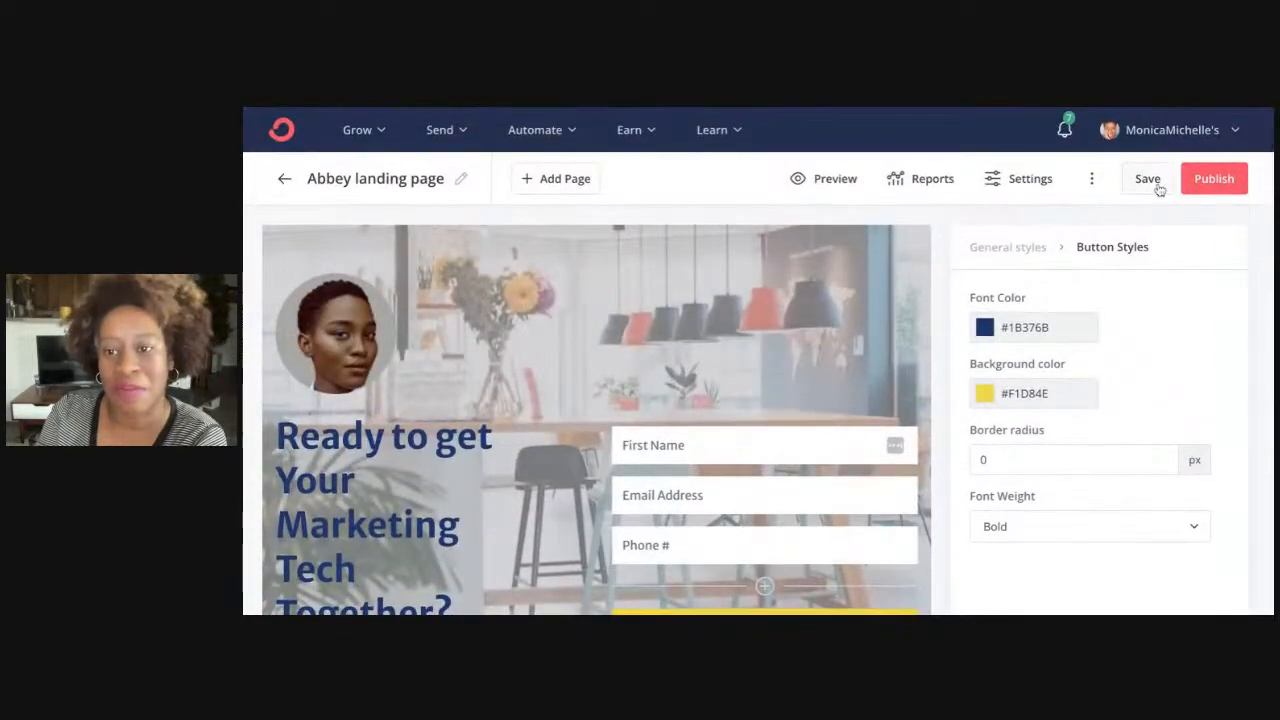
Save the Abbey landing page, look through the preview, and return to the editor
{"action": "left_click", "coordinate": [1152, 184]}
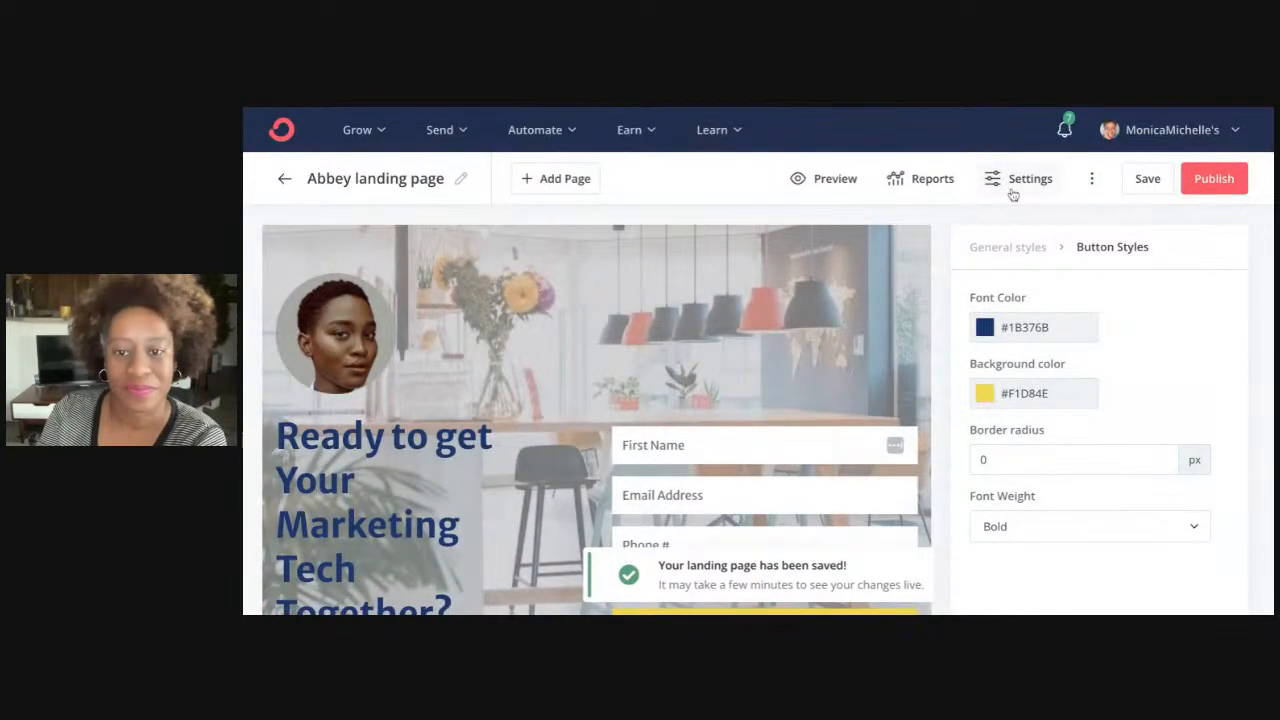
{"action": "left_click", "coordinate": [849, 186]}
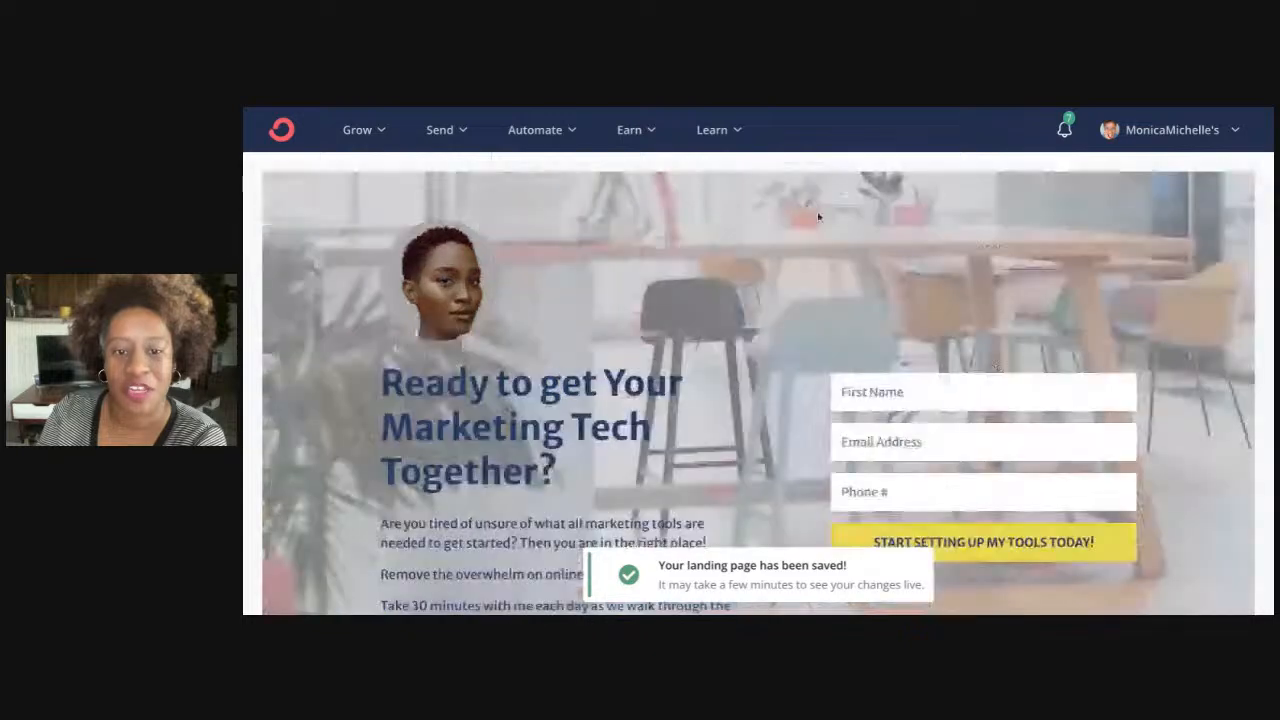
{"action": "scroll", "coordinate": [753, 362], "scroll_direction": "down", "scroll_amount": 2}
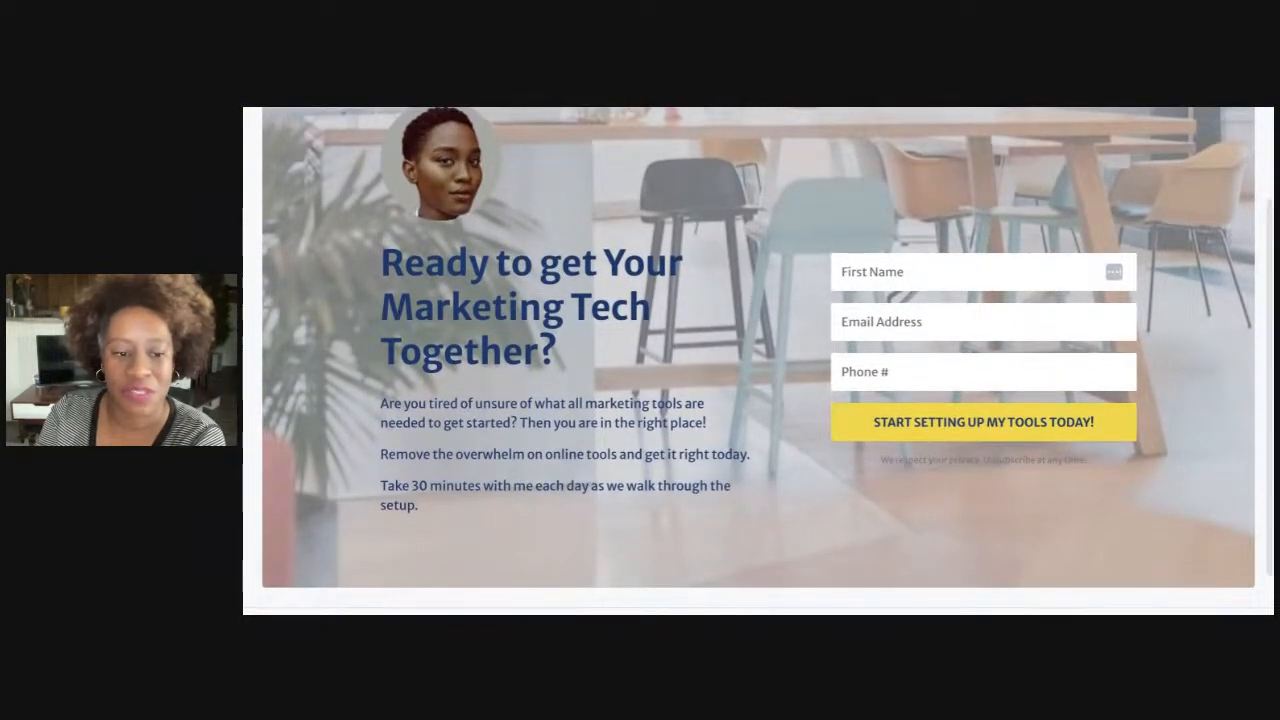
{"action": "scroll", "coordinate": [758, 360], "scroll_direction": "up", "scroll_amount": 3}
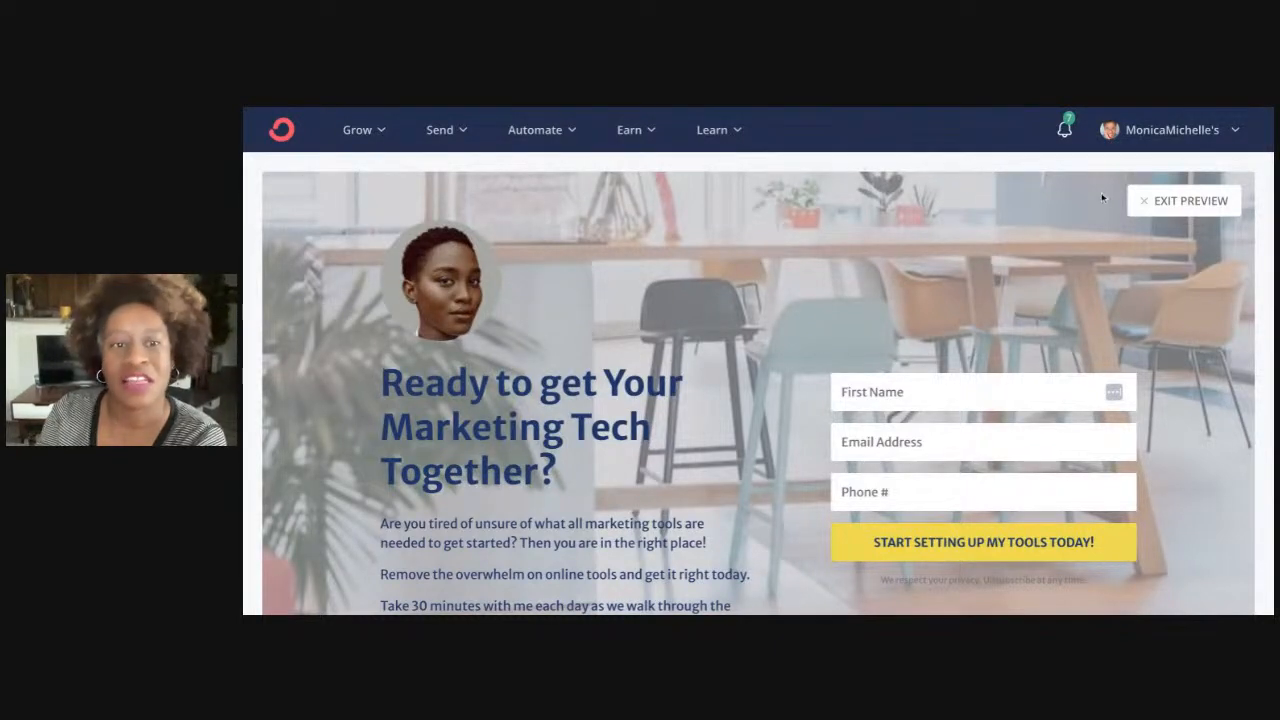
{"action": "left_click", "coordinate": [1187, 203]}
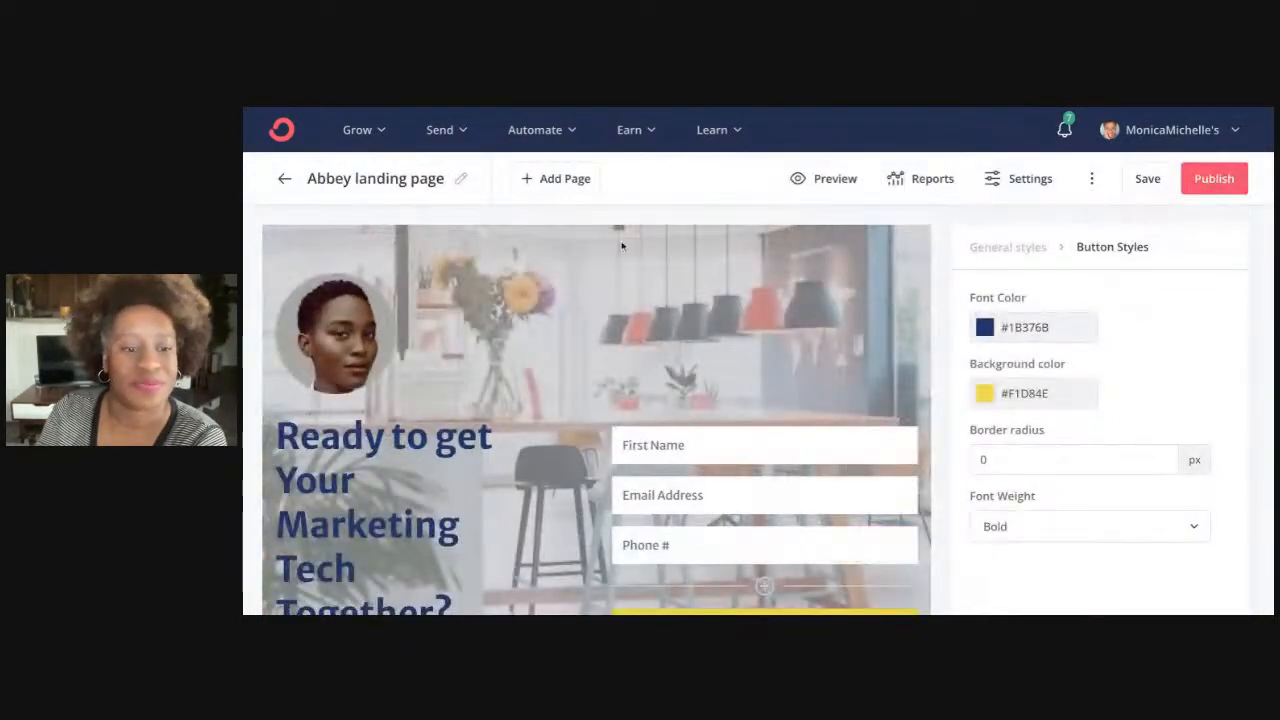
Delete the portrait image, save the page, and check it in preview
{"action": "left_click", "coordinate": [378, 325]}
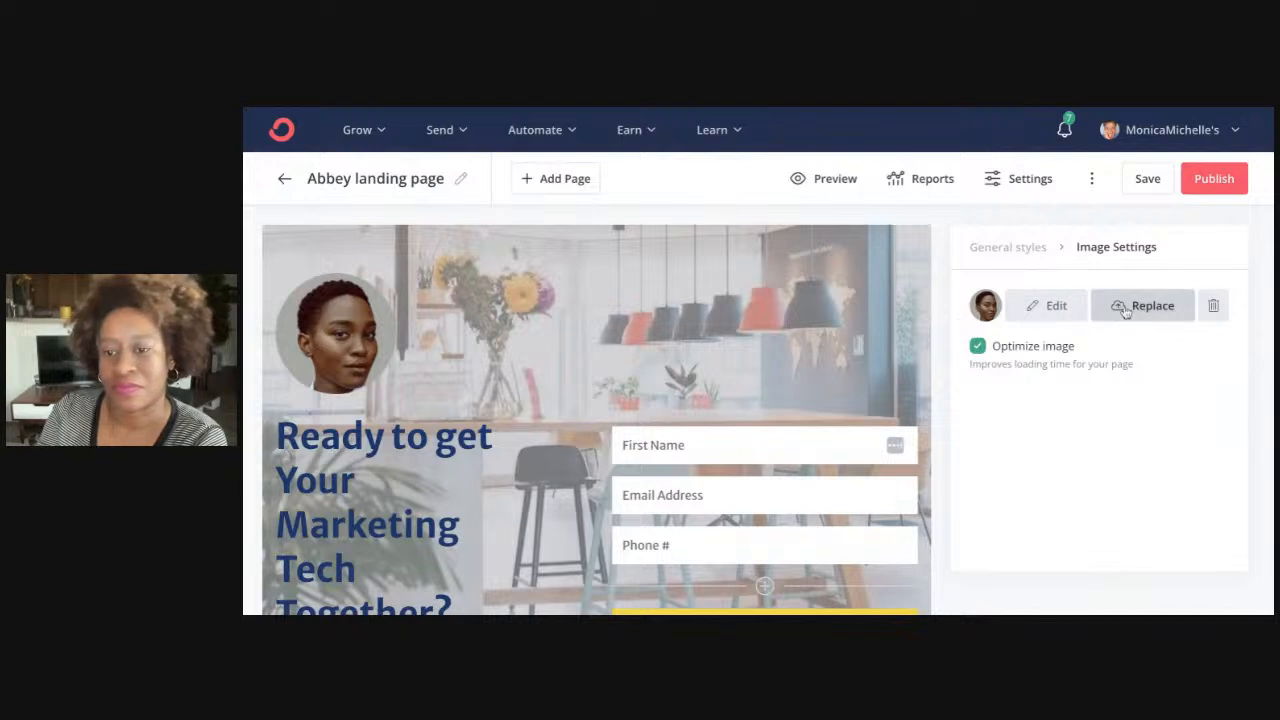
{"action": "left_click", "coordinate": [1213, 306]}
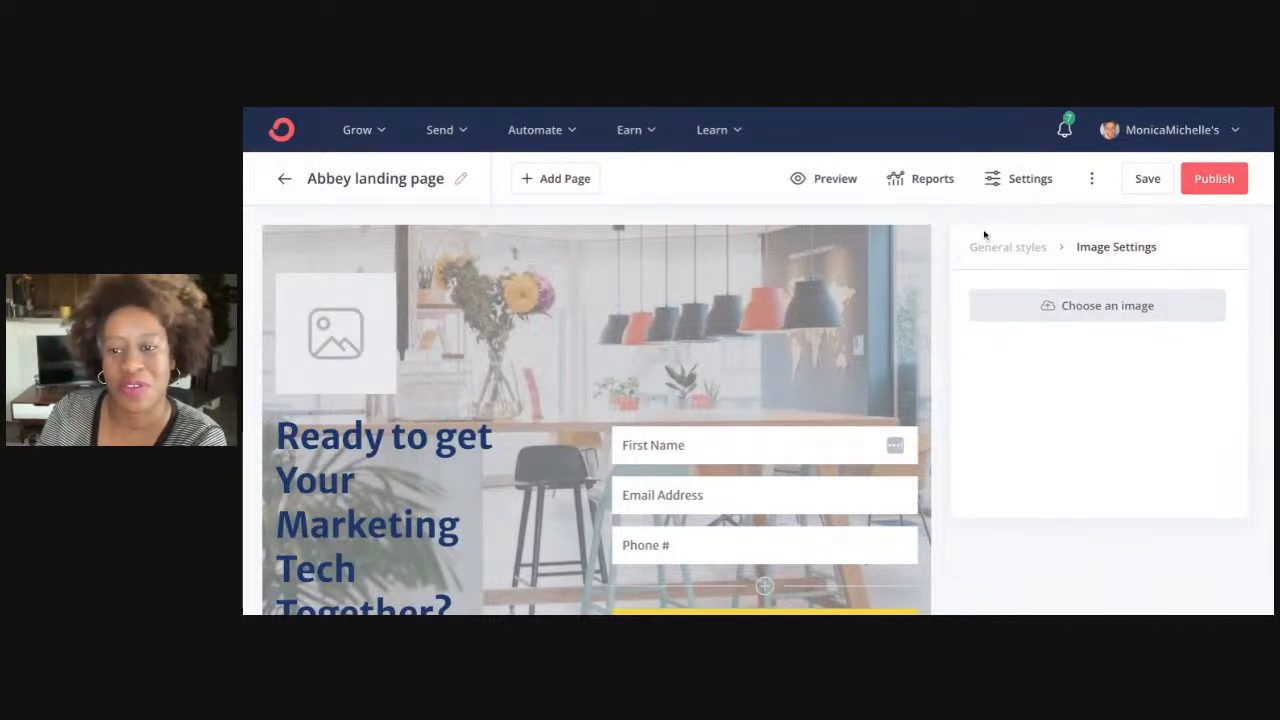
{"action": "left_click", "coordinate": [1148, 178]}
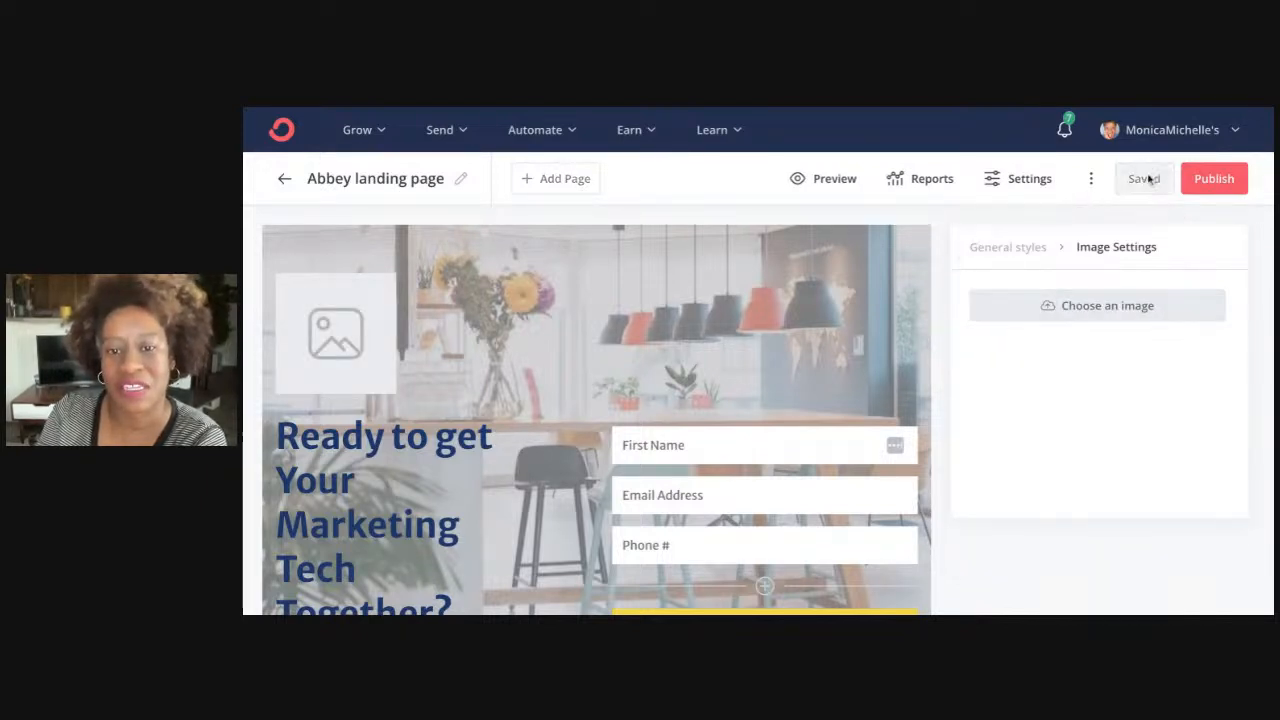
{"action": "left_click", "coordinate": [831, 178]}
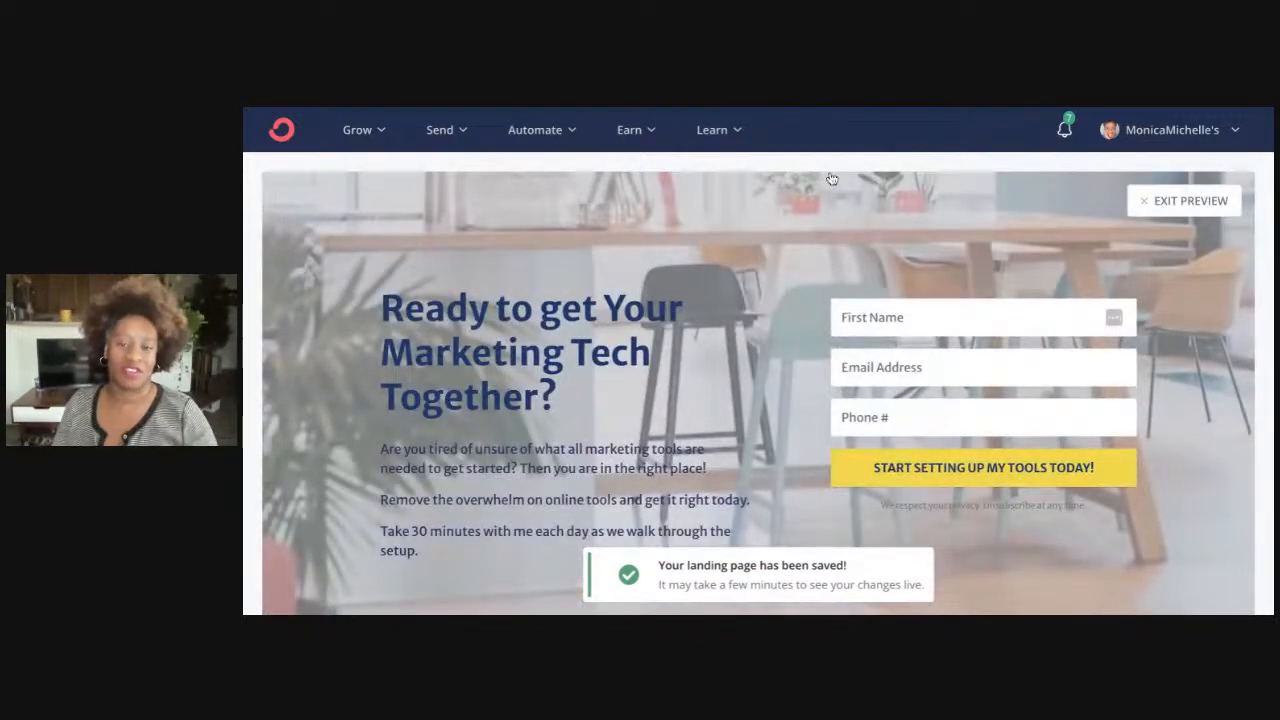
{"action": "scroll", "coordinate": [843, 316], "scroll_direction": "down", "scroll_amount": 2}
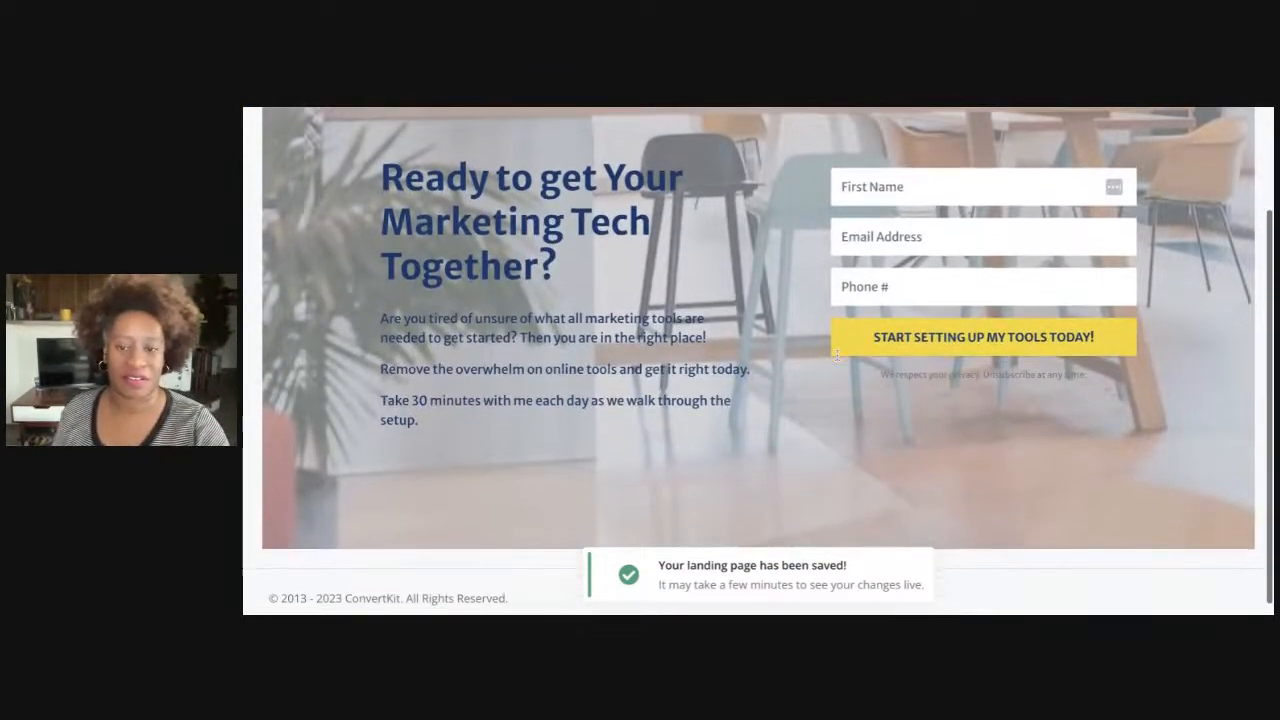
{"action": "scroll", "coordinate": [837, 355], "scroll_direction": "up", "scroll_amount": 2}
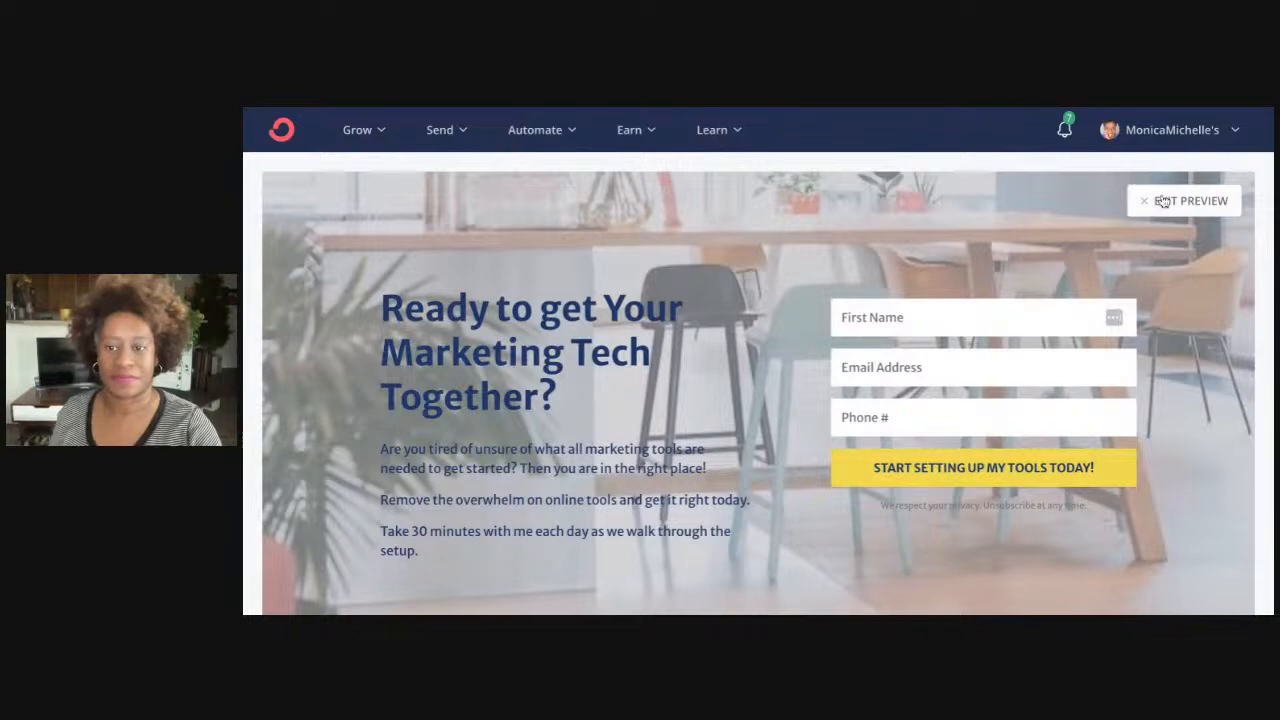
{"action": "left_click", "coordinate": [1163, 202]}
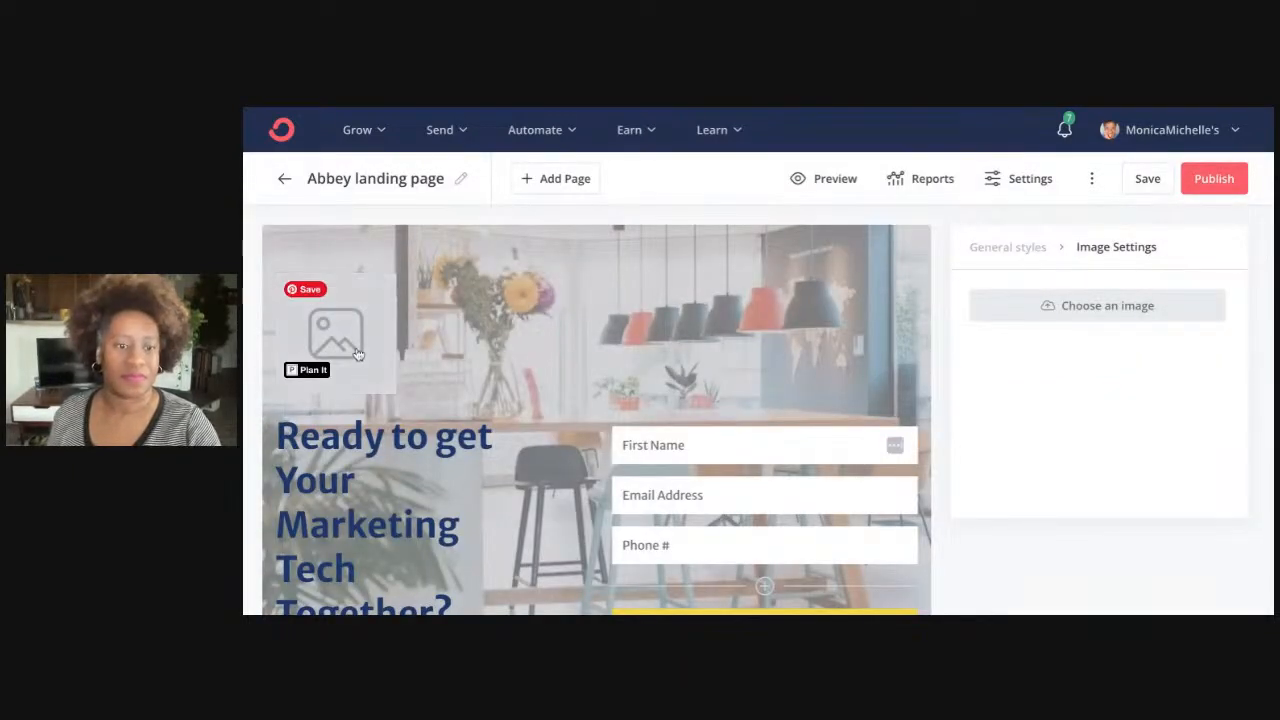
Insert the round portrait from recent uploads into the empty image slot
{"action": "left_click", "coordinate": [1042, 303]}
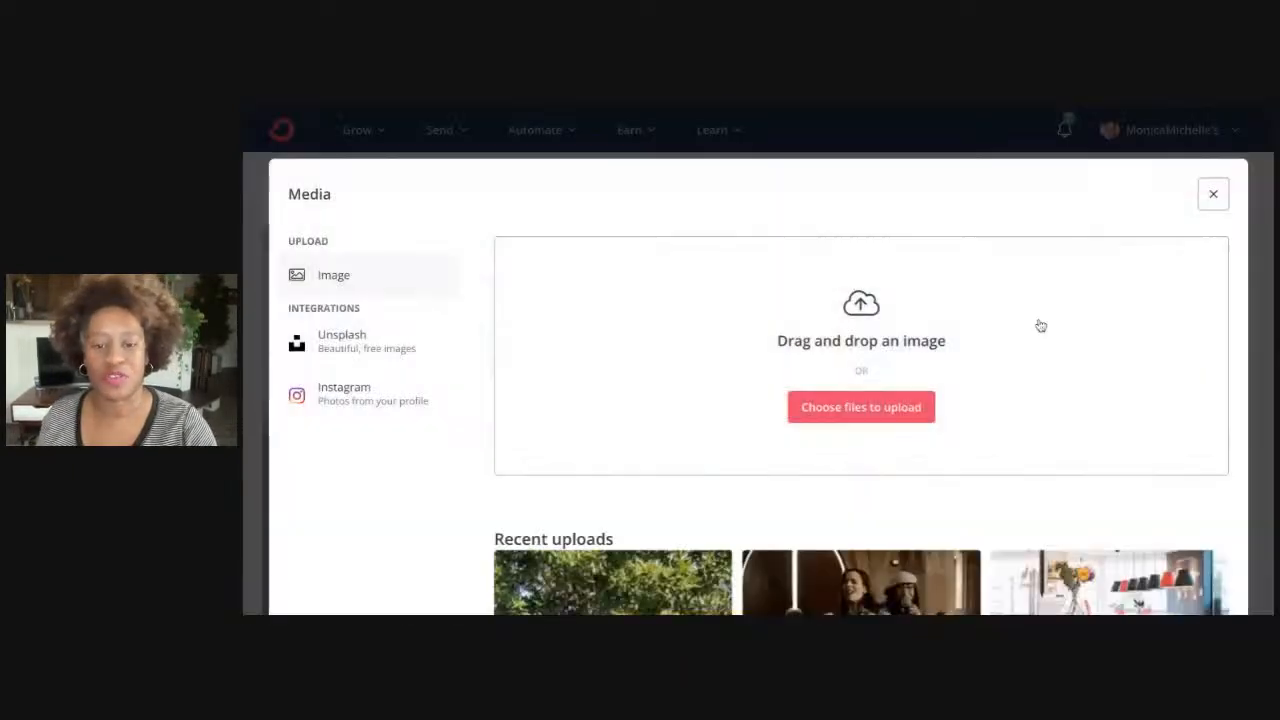
{"action": "scroll", "coordinate": [889, 463], "scroll_direction": "down", "scroll_amount": 3}
{"action": "scroll", "coordinate": [891, 462], "scroll_direction": "down", "scroll_amount": 5}
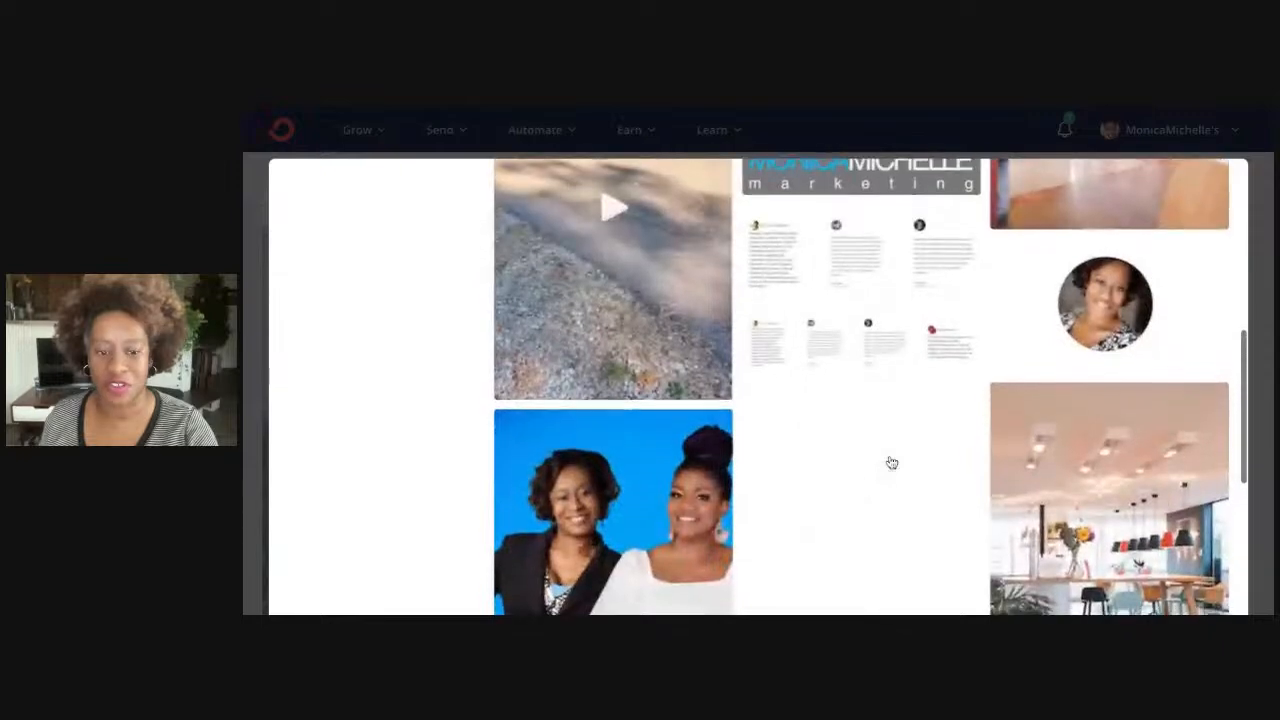
{"action": "left_click", "coordinate": [1136, 316]}
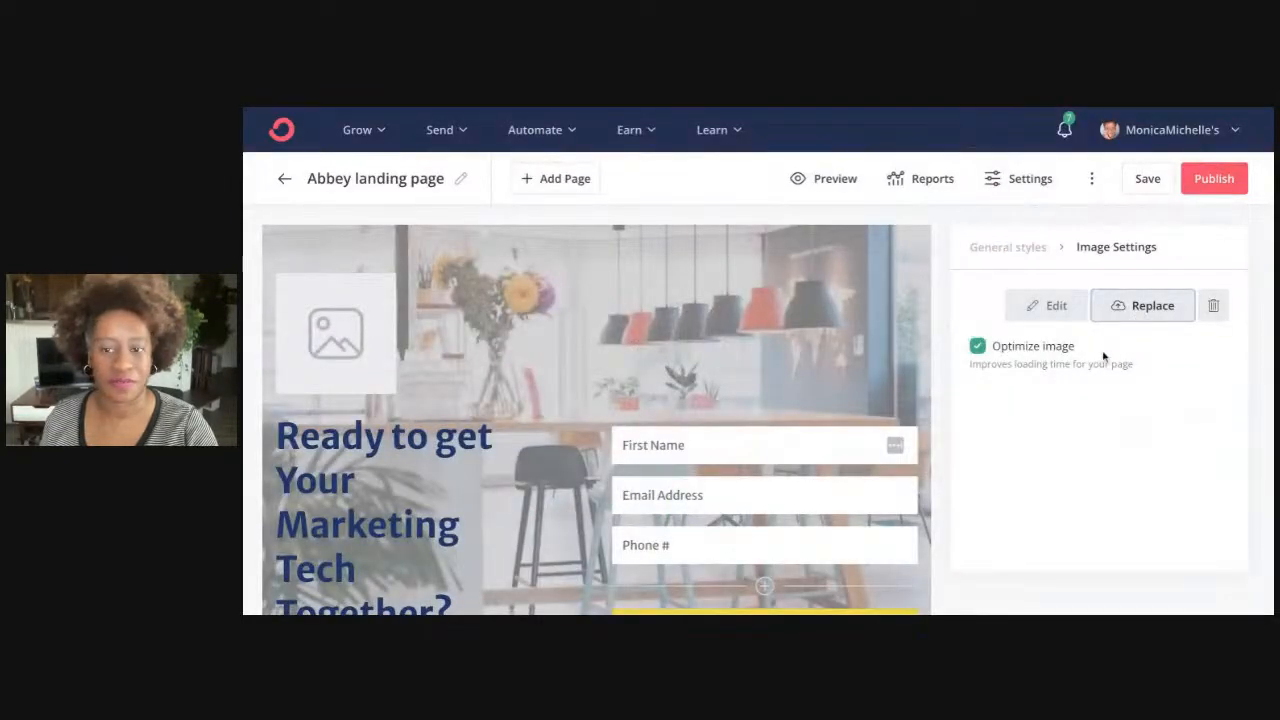
{"action": "scroll", "coordinate": [1098, 350], "scroll_direction": "down", "scroll_amount": 4}
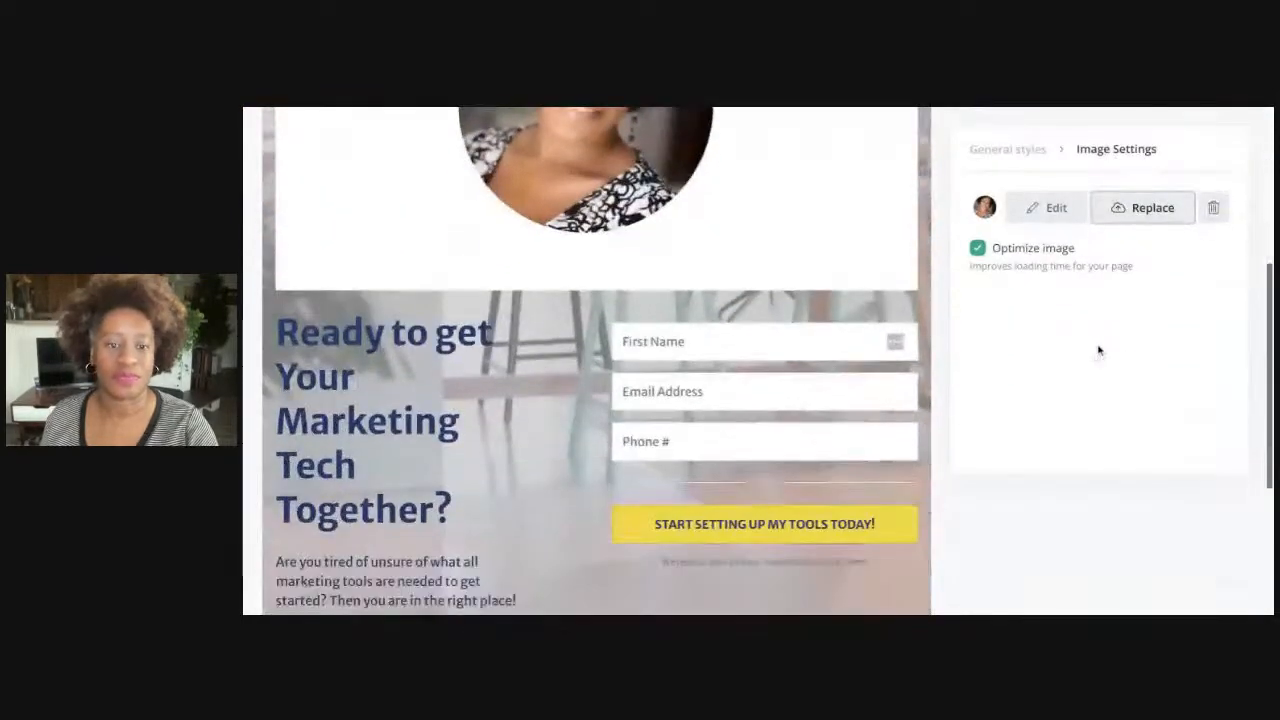
{"action": "scroll", "coordinate": [1098, 350], "scroll_direction": "up", "scroll_amount": 3}
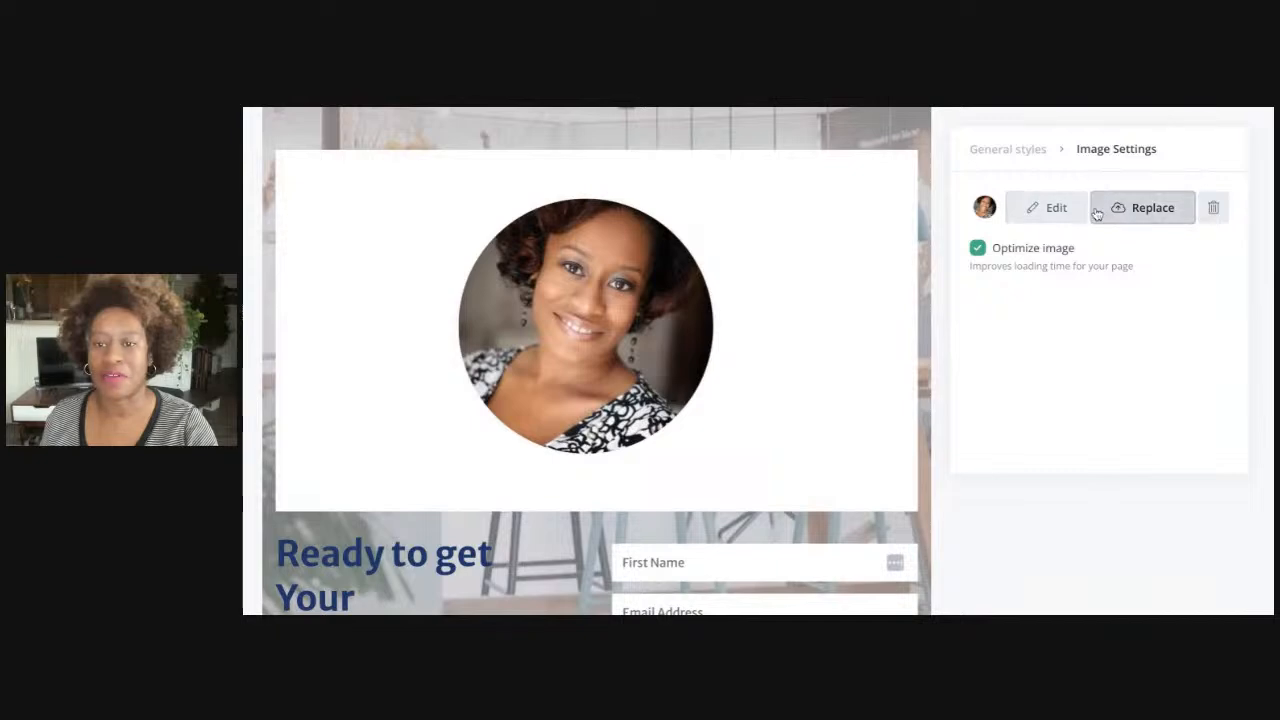
Replace it with the surprised-face photo found after loading more uploads
{"action": "left_click", "coordinate": [1129, 212]}
{"action": "scroll", "coordinate": [774, 391], "scroll_direction": "down", "scroll_amount": 10}
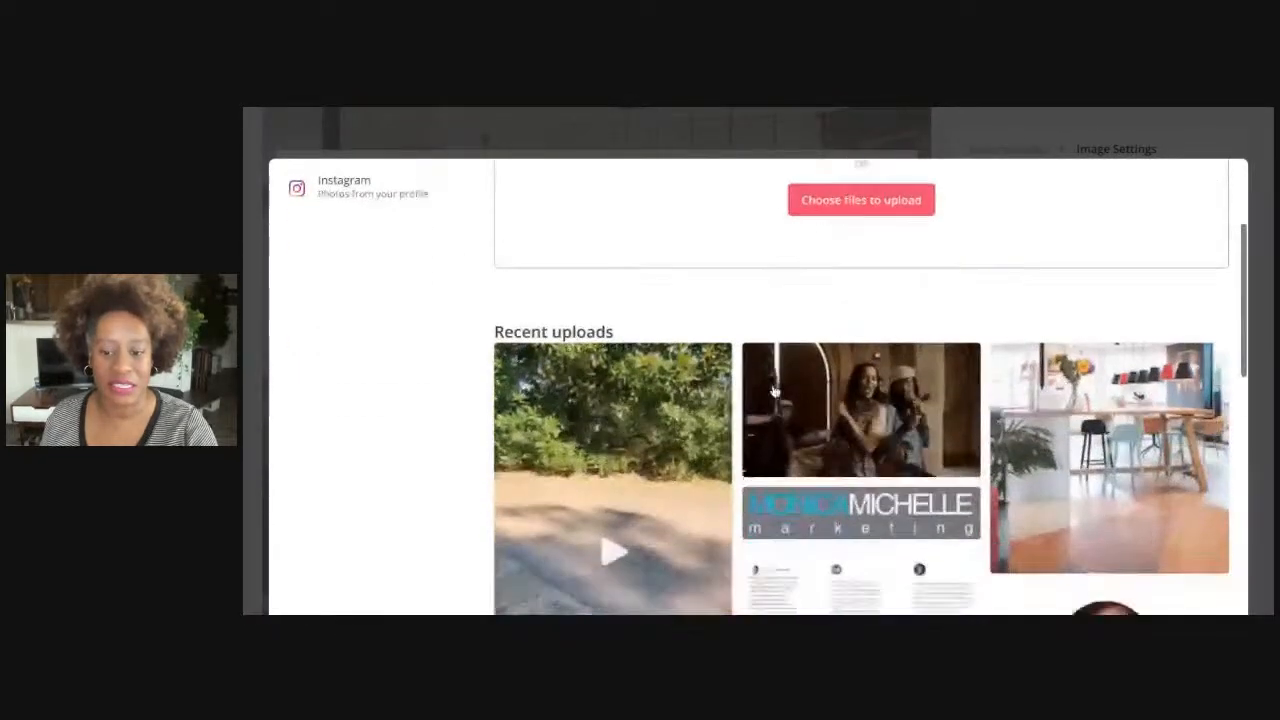
{"action": "scroll", "coordinate": [758, 388], "scroll_direction": "down", "scroll_amount": 5}
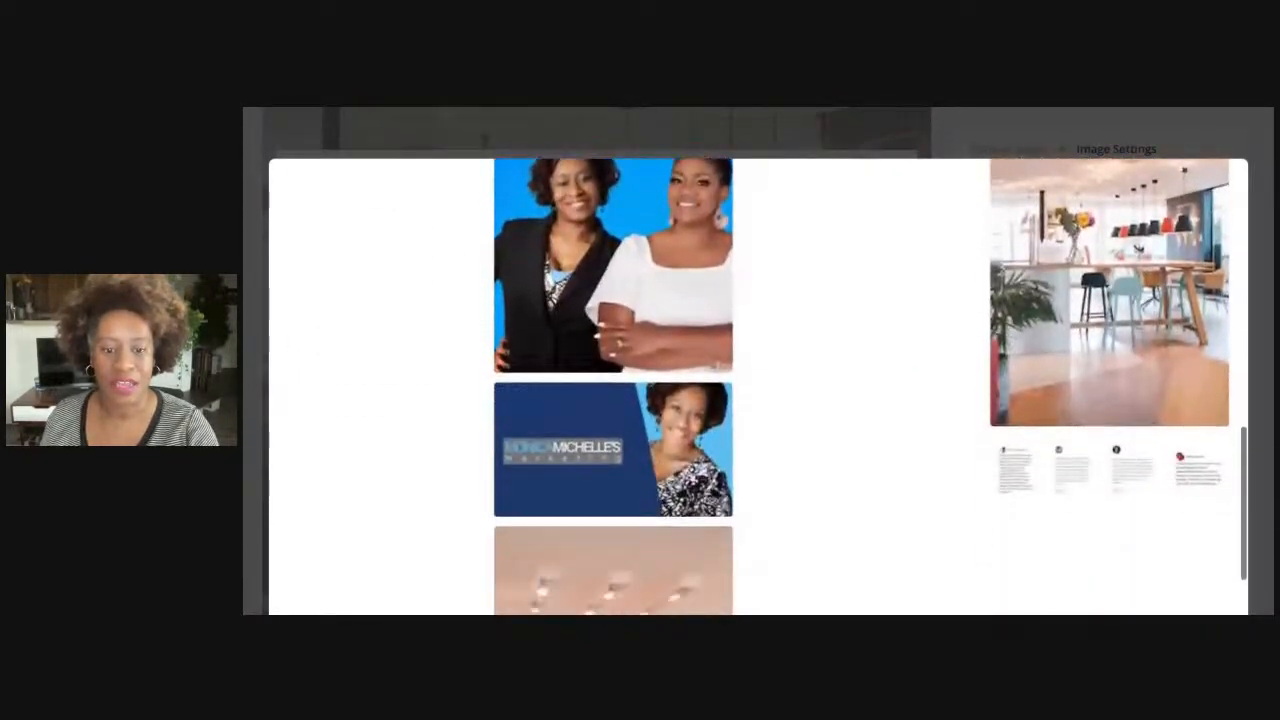
{"action": "scroll", "coordinate": [758, 360], "scroll_direction": "down", "scroll_amount": 2}
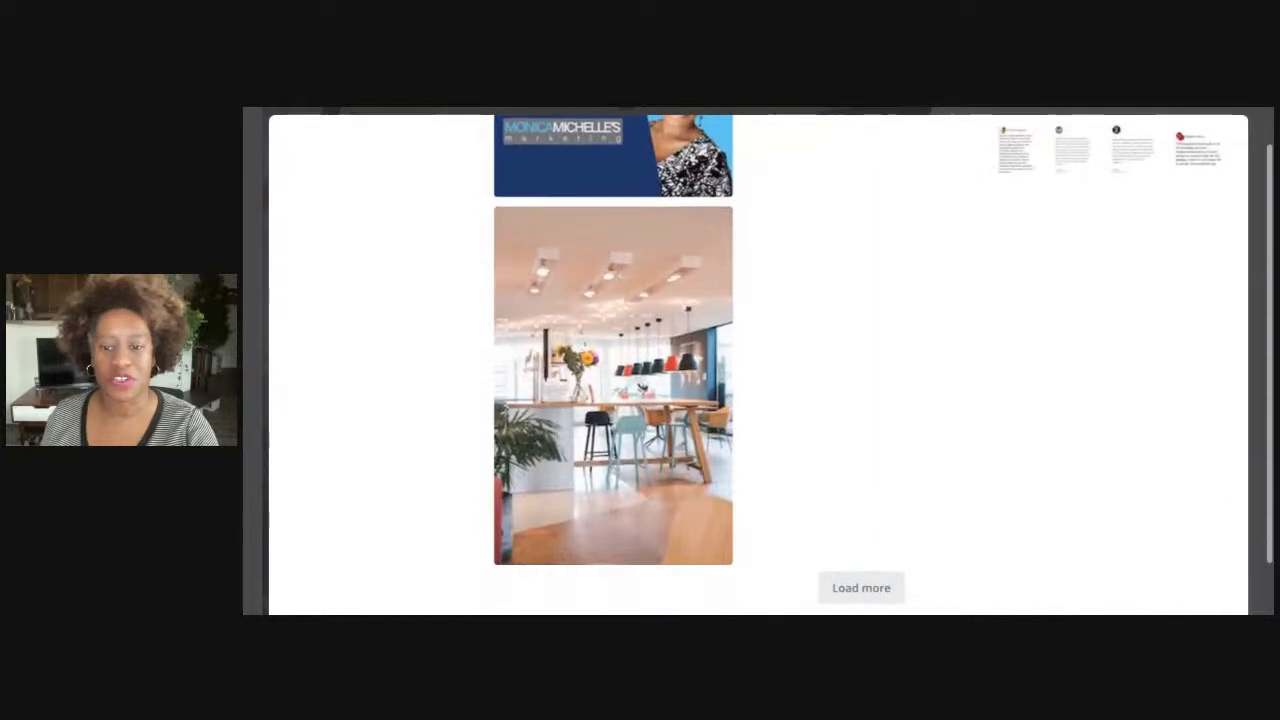
{"action": "left_click", "coordinate": [846, 538]}
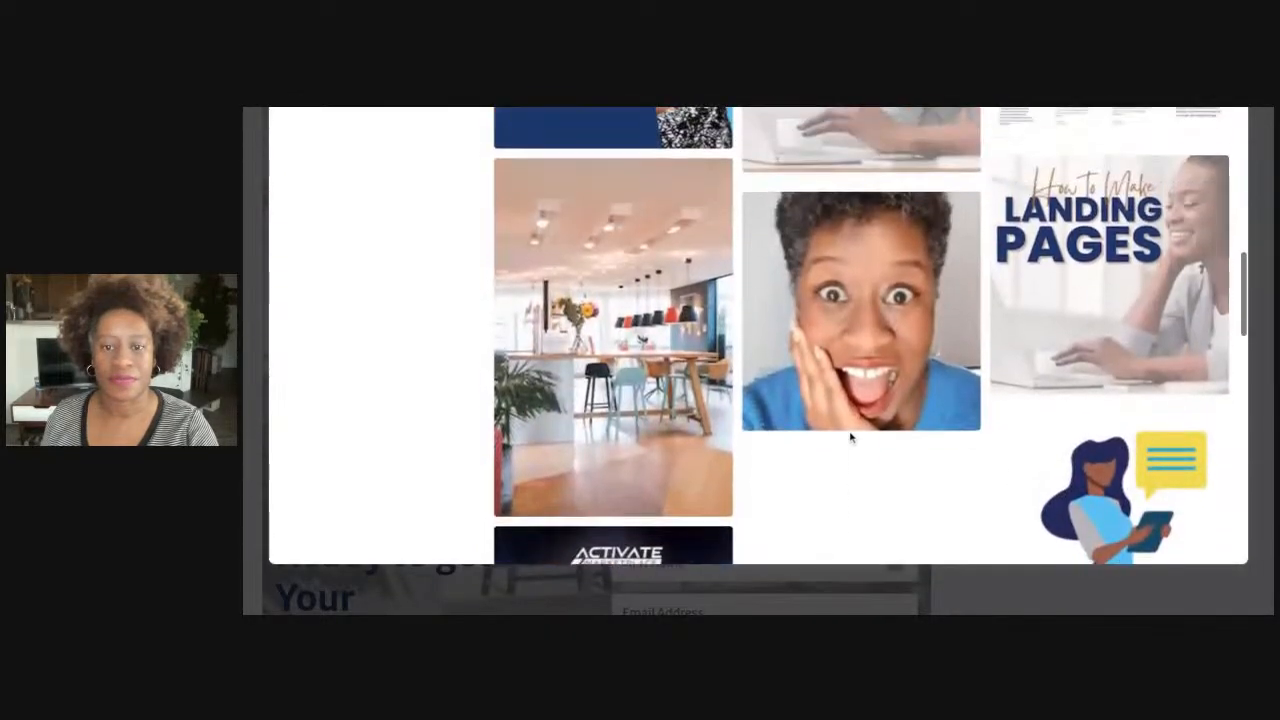
{"action": "left_click", "coordinate": [866, 376]}
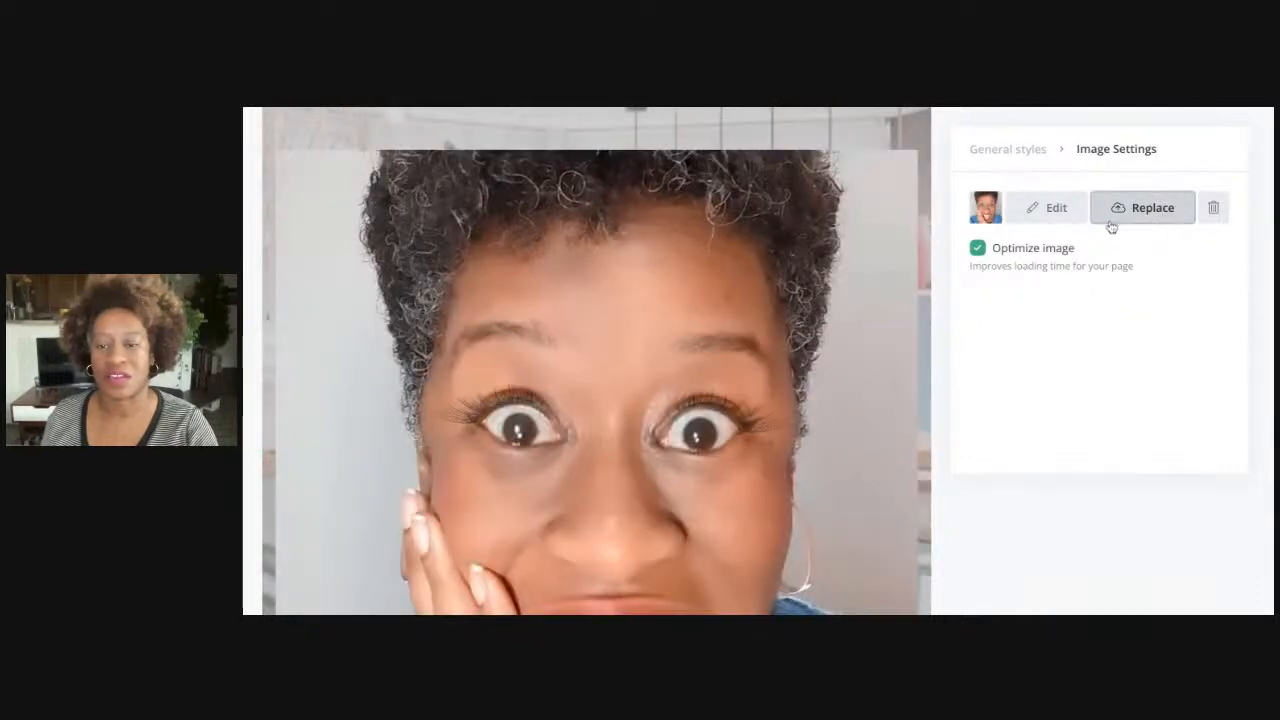
{"action": "left_click", "coordinate": [1046, 222]}
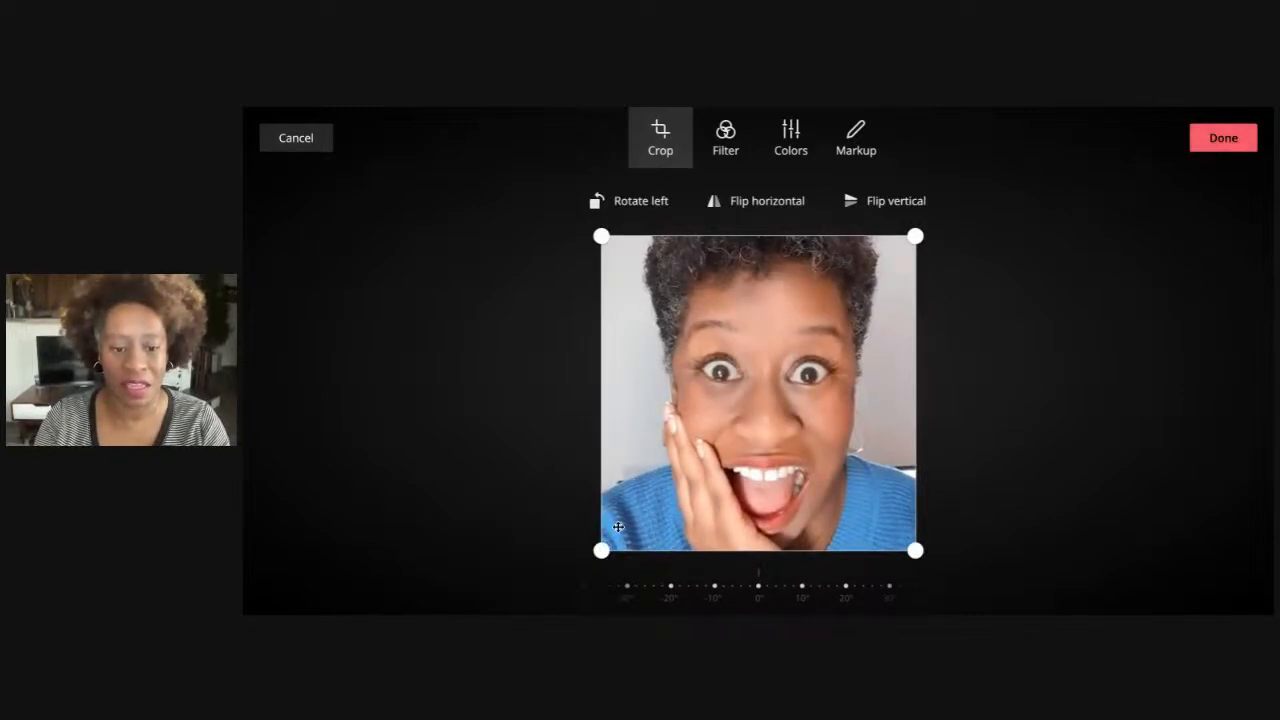
{"action": "left_click_drag", "start_coordinate": [601, 550], "coordinate": [572, 551]}
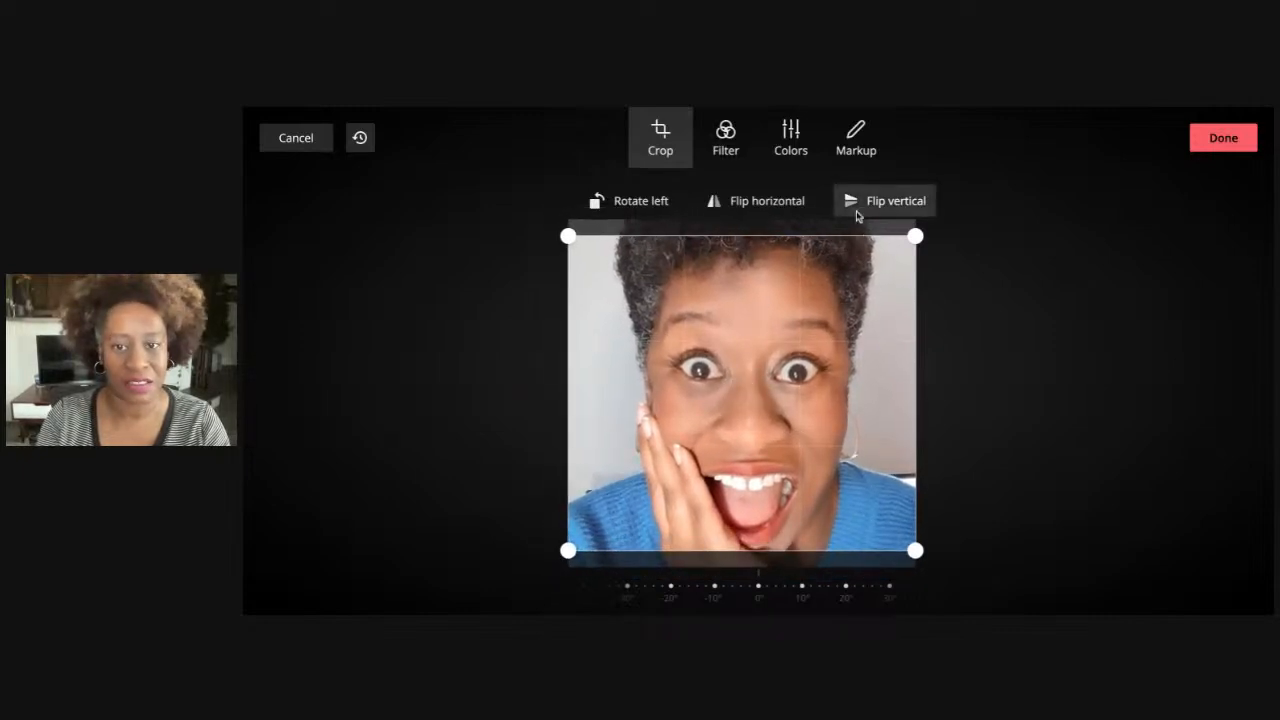
{"action": "left_click_drag", "start_coordinate": [857, 248], "coordinate": [856, 278]}
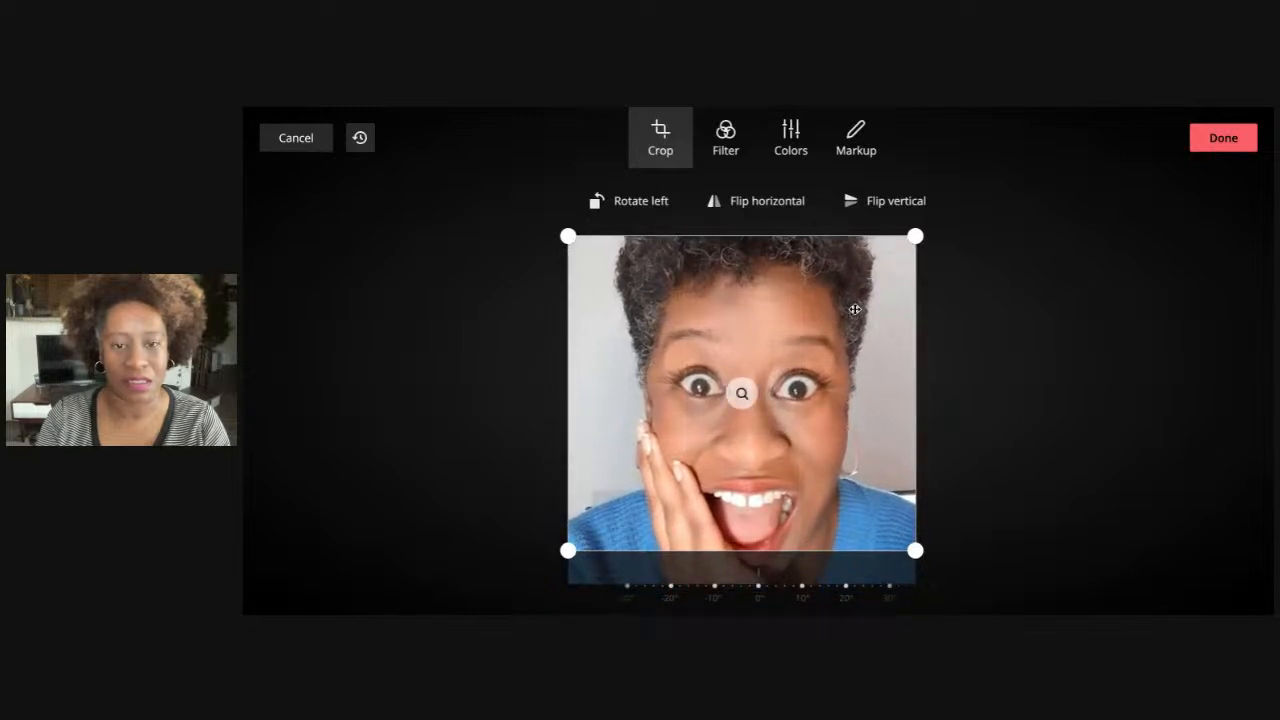
{"action": "left_click_drag", "start_coordinate": [855, 309], "coordinate": [855, 278]}
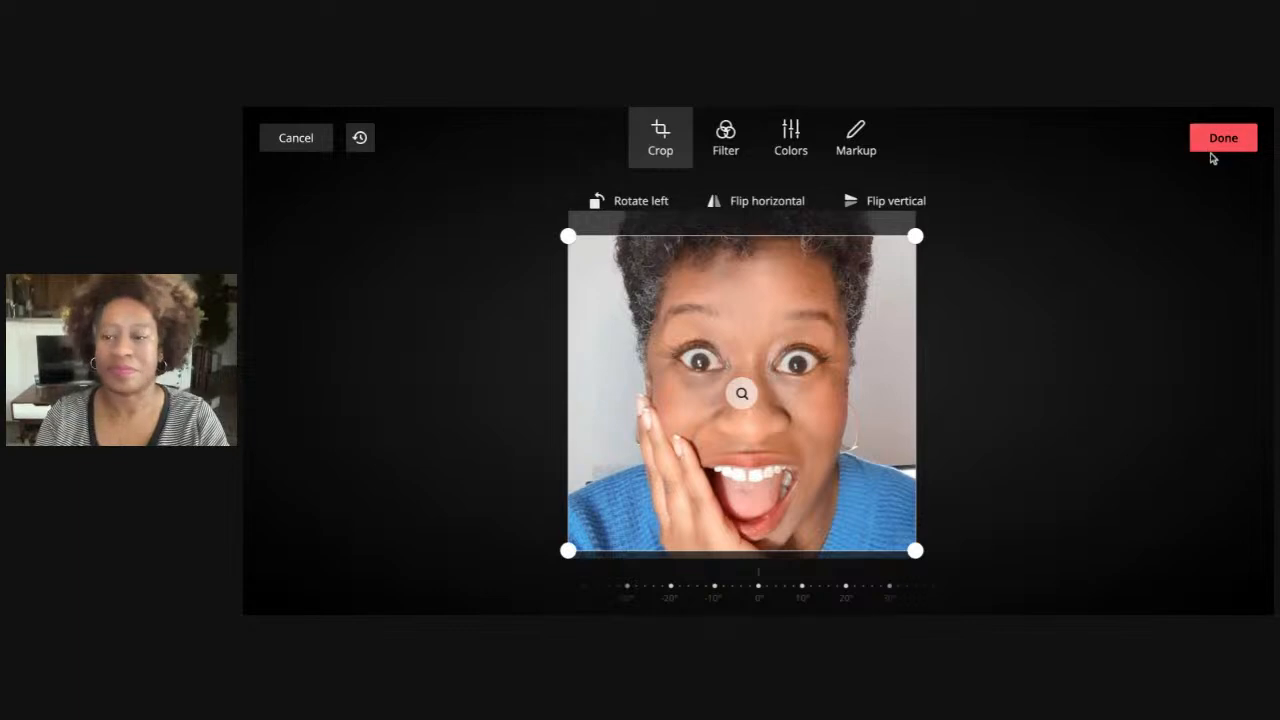
{"action": "left_click", "coordinate": [301, 145]}
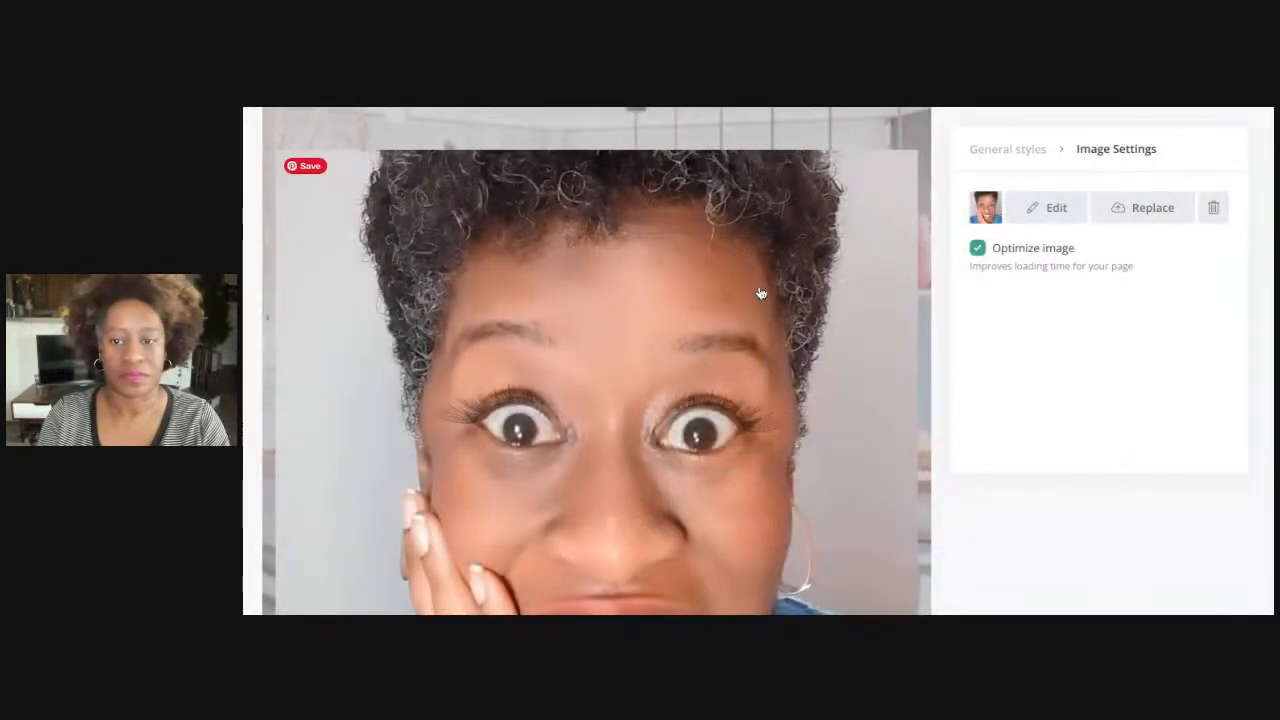
Toggle image optimization off and on, then delete the surprised-face photo from the page
{"action": "scroll", "coordinate": [755, 300], "scroll_direction": "down", "scroll_amount": 3}
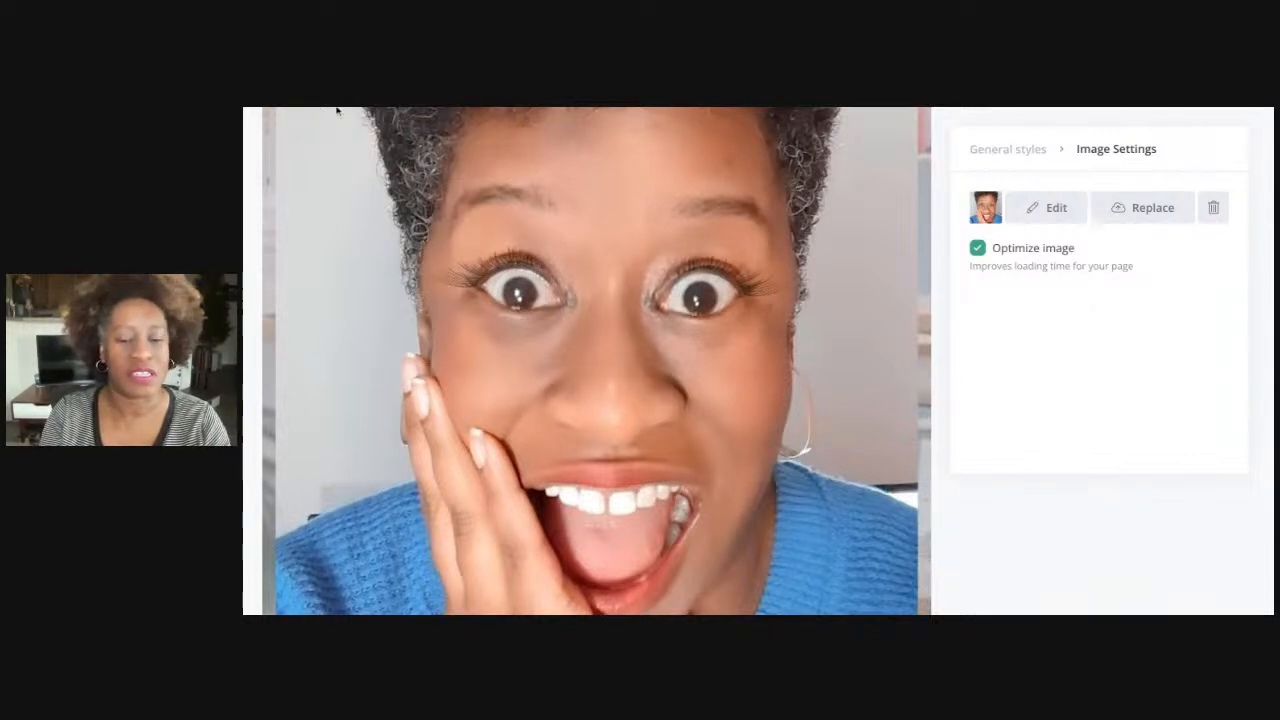
{"action": "scroll", "coordinate": [749, 378], "scroll_direction": "down", "scroll_amount": 5}
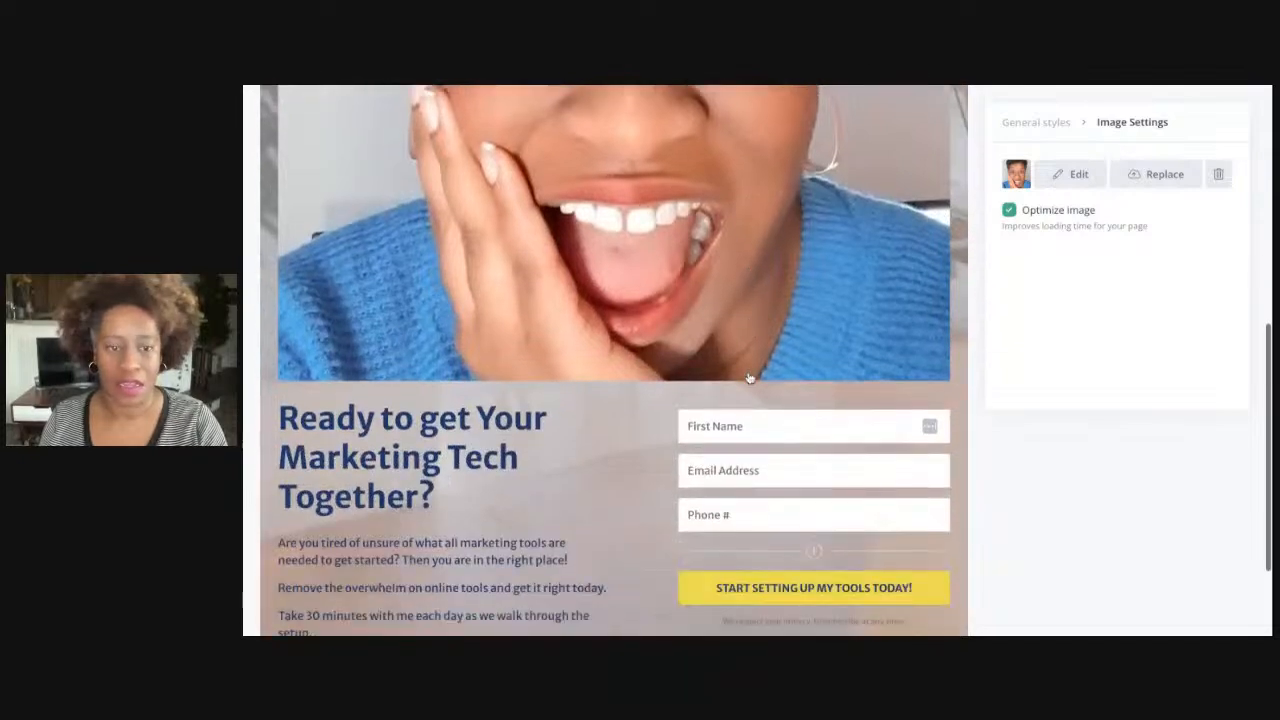
{"action": "scroll", "coordinate": [749, 378], "scroll_direction": "up", "scroll_amount": 5}
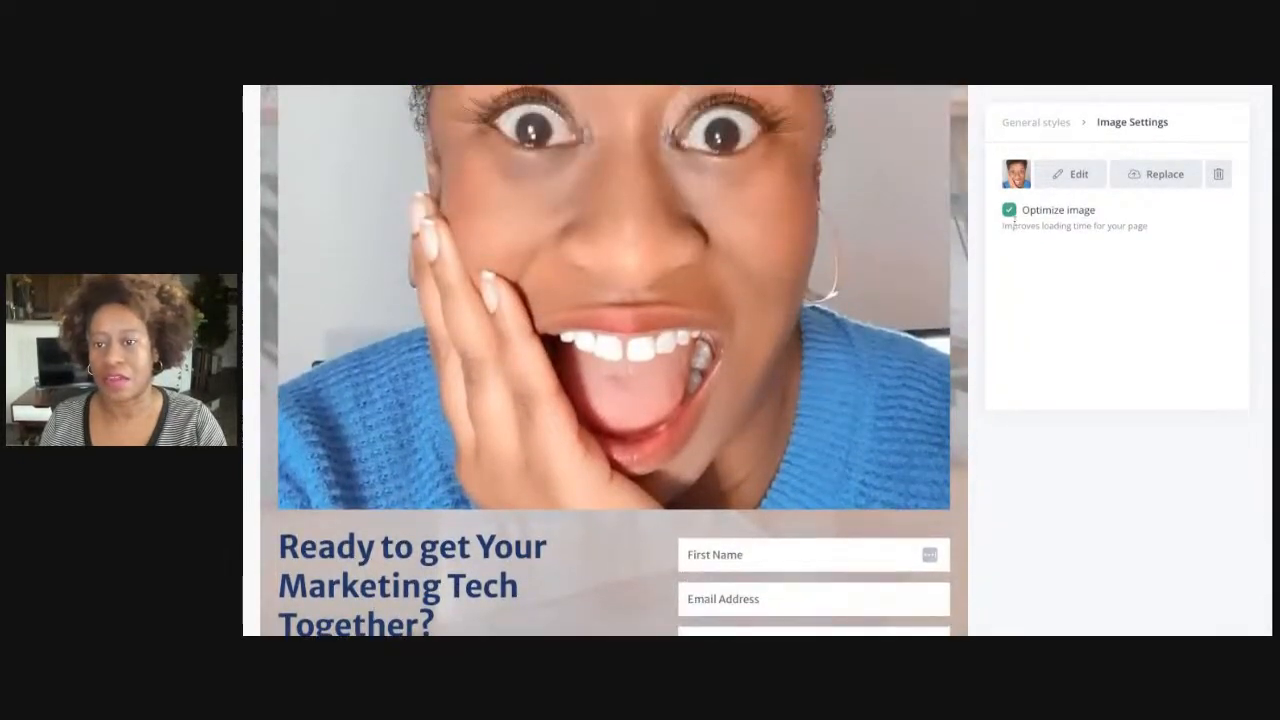
{"action": "left_click", "coordinate": [1010, 211]}
{"action": "left_click", "coordinate": [1010, 212]}
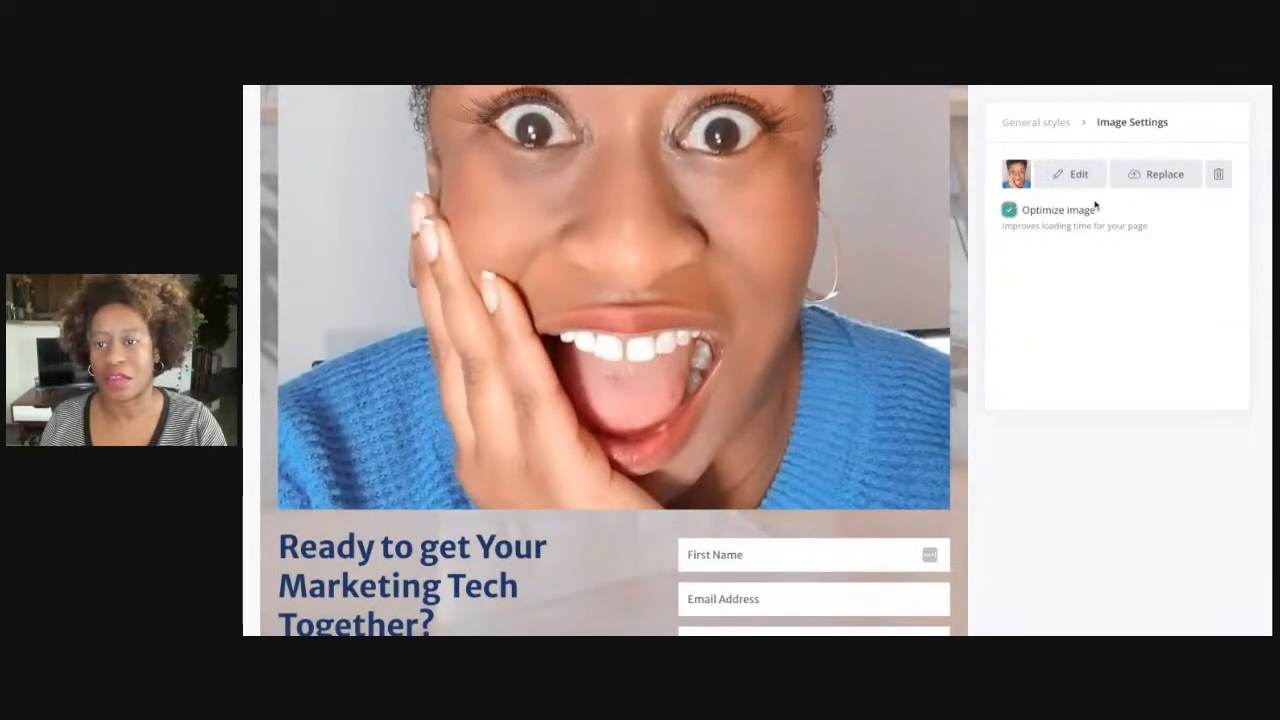
{"action": "left_click", "coordinate": [1165, 178]}
{"action": "left_click", "coordinate": [1216, 163]}
{"action": "left_click", "coordinate": [1218, 174]}
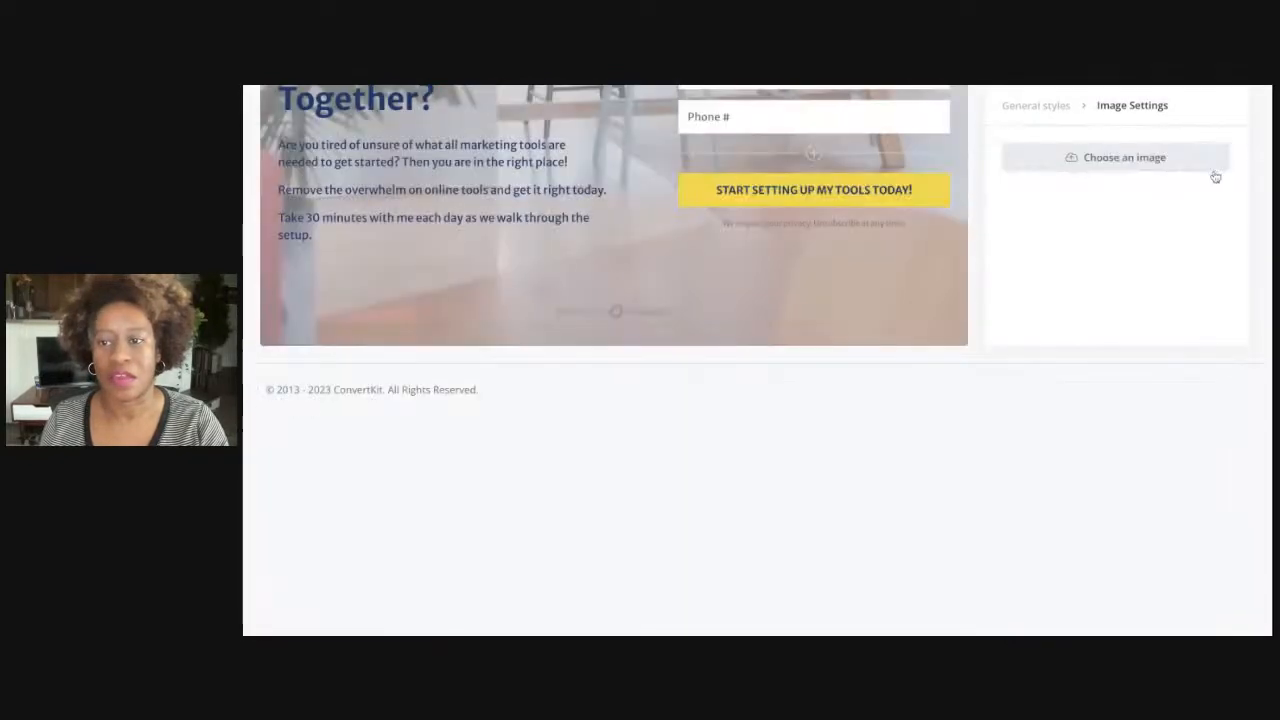
{"action": "scroll", "coordinate": [817, 336], "scroll_direction": "up", "scroll_amount": 4}
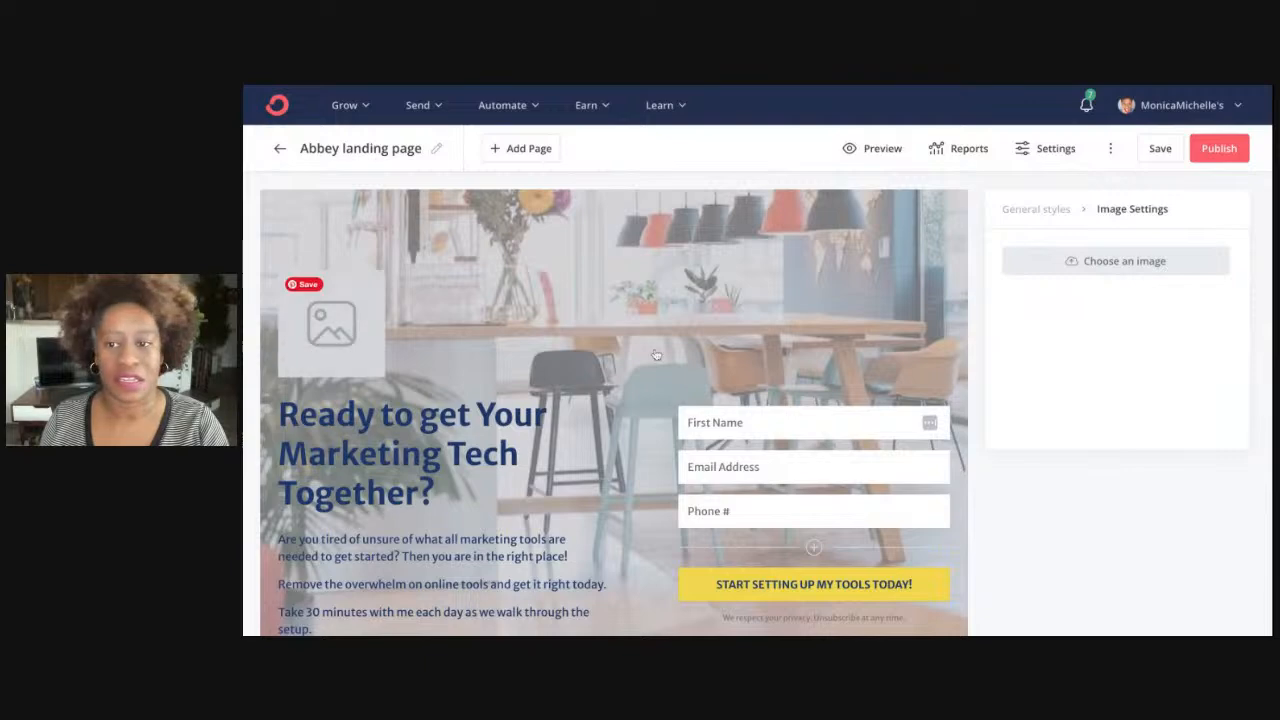
Load more recent uploads and insert the close-up face photo as the page image
{"action": "left_click", "coordinate": [1021, 265]}
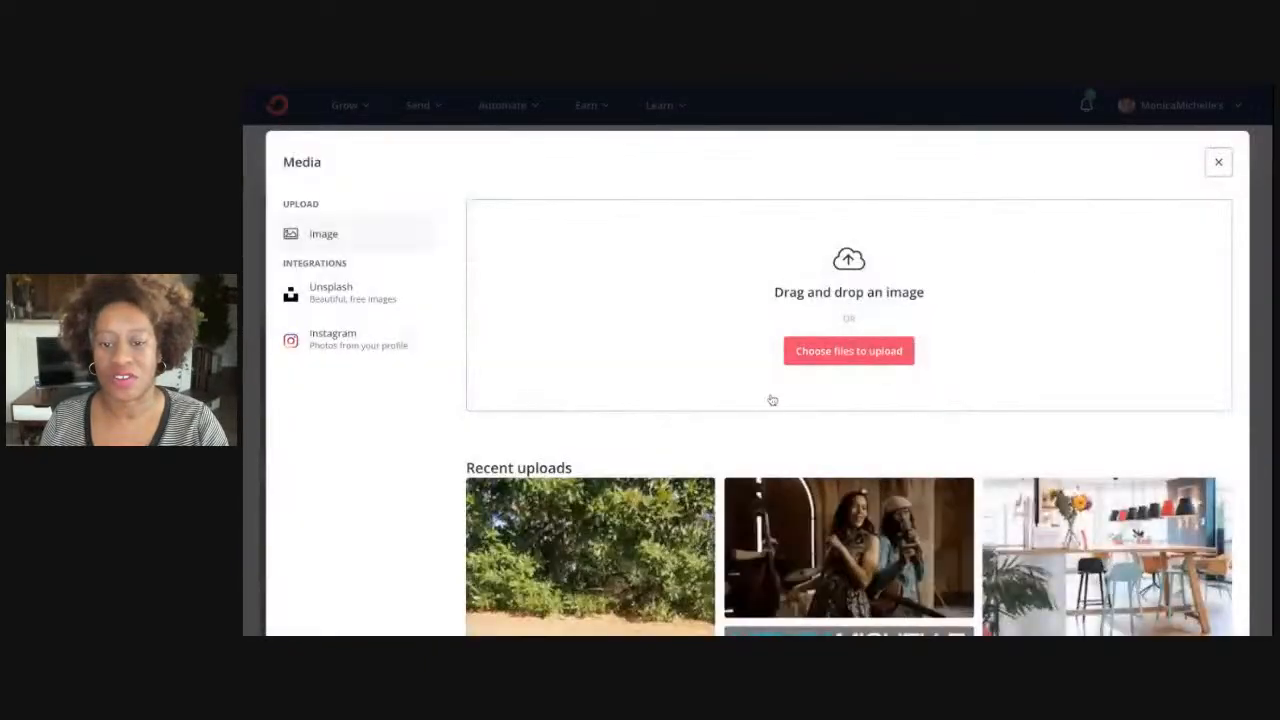
{"action": "scroll", "coordinate": [872, 551], "scroll_direction": "down", "scroll_amount": 3}
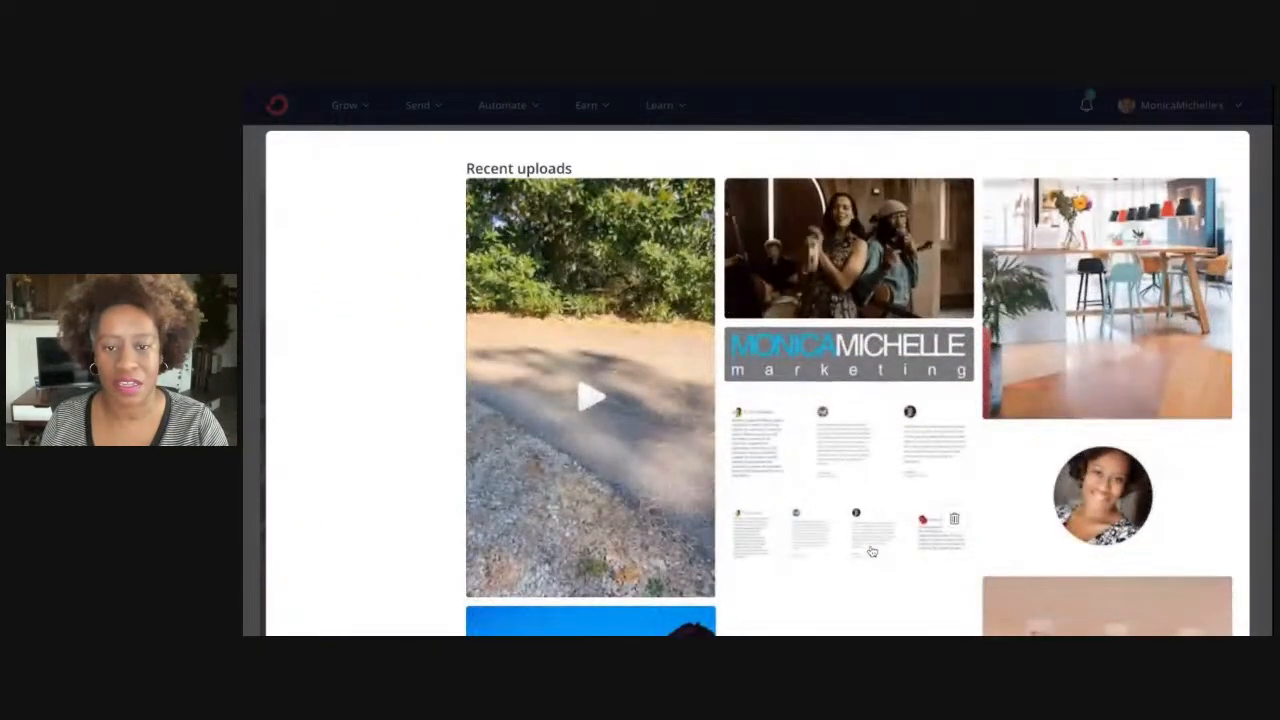
{"action": "scroll", "coordinate": [965, 463], "scroll_direction": "down", "scroll_amount": 8}
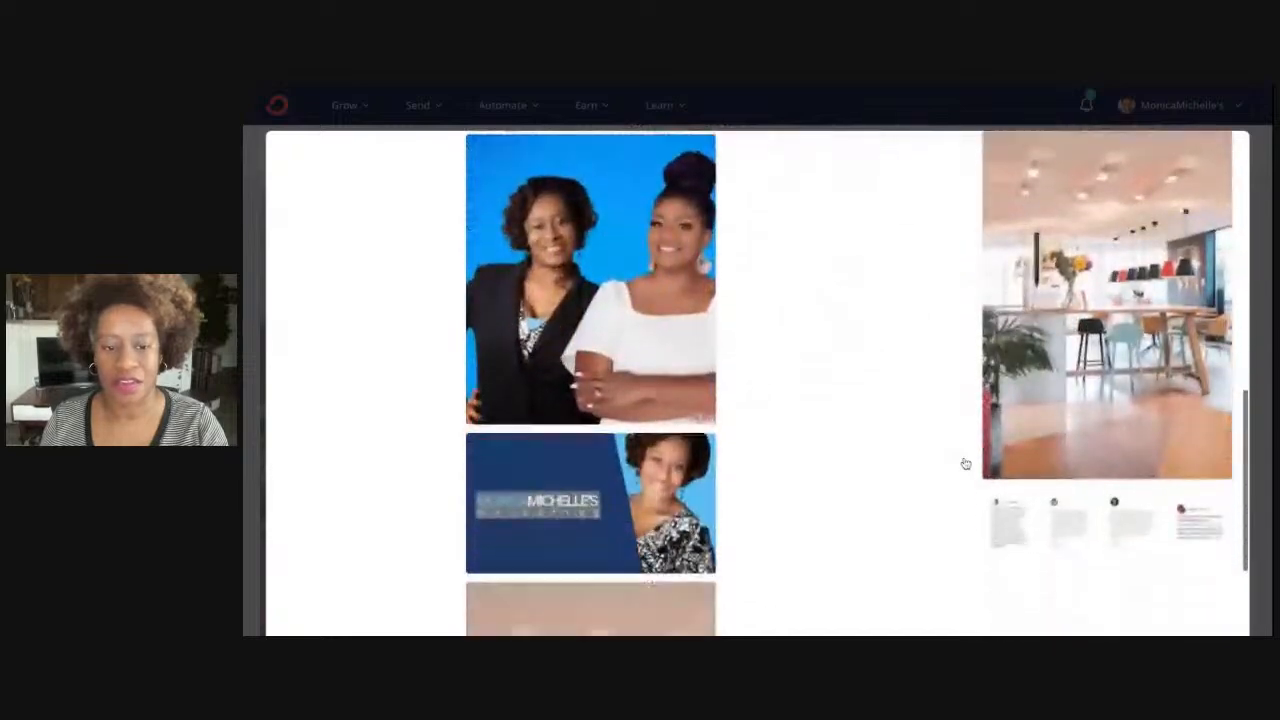
{"action": "scroll", "coordinate": [831, 560], "scroll_direction": "down", "scroll_amount": 3}
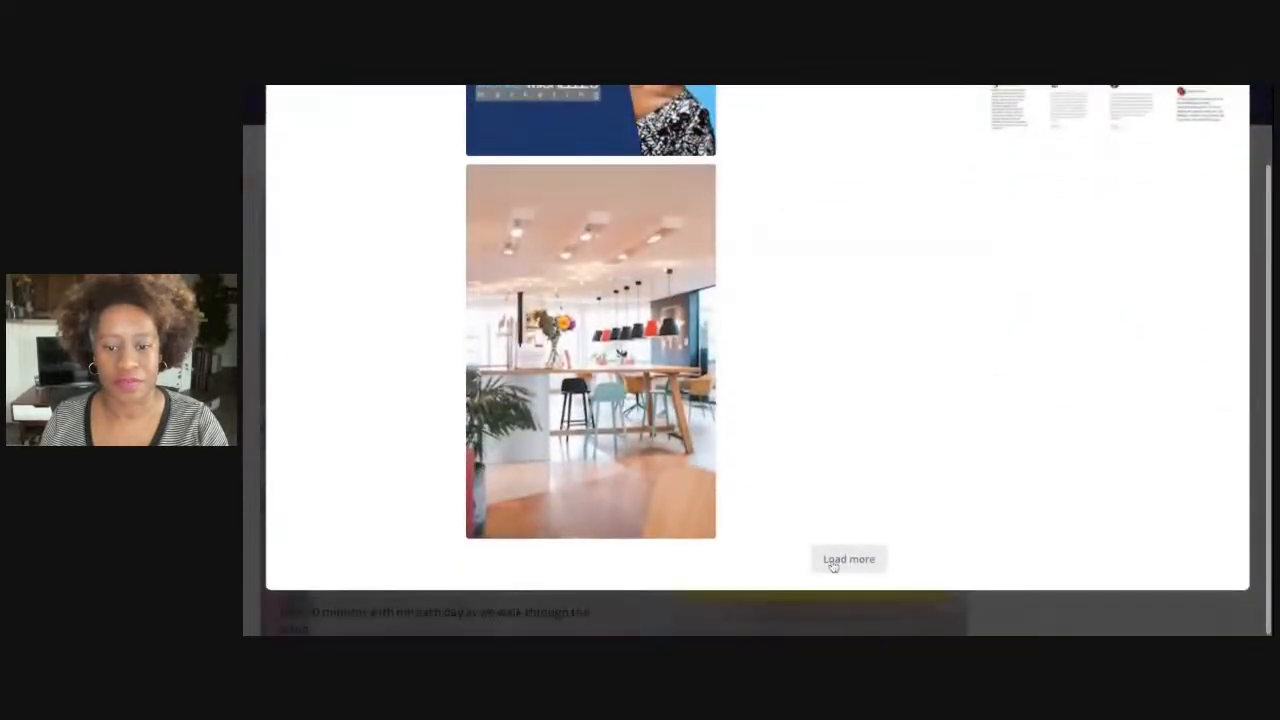
{"action": "left_click", "coordinate": [835, 578]}
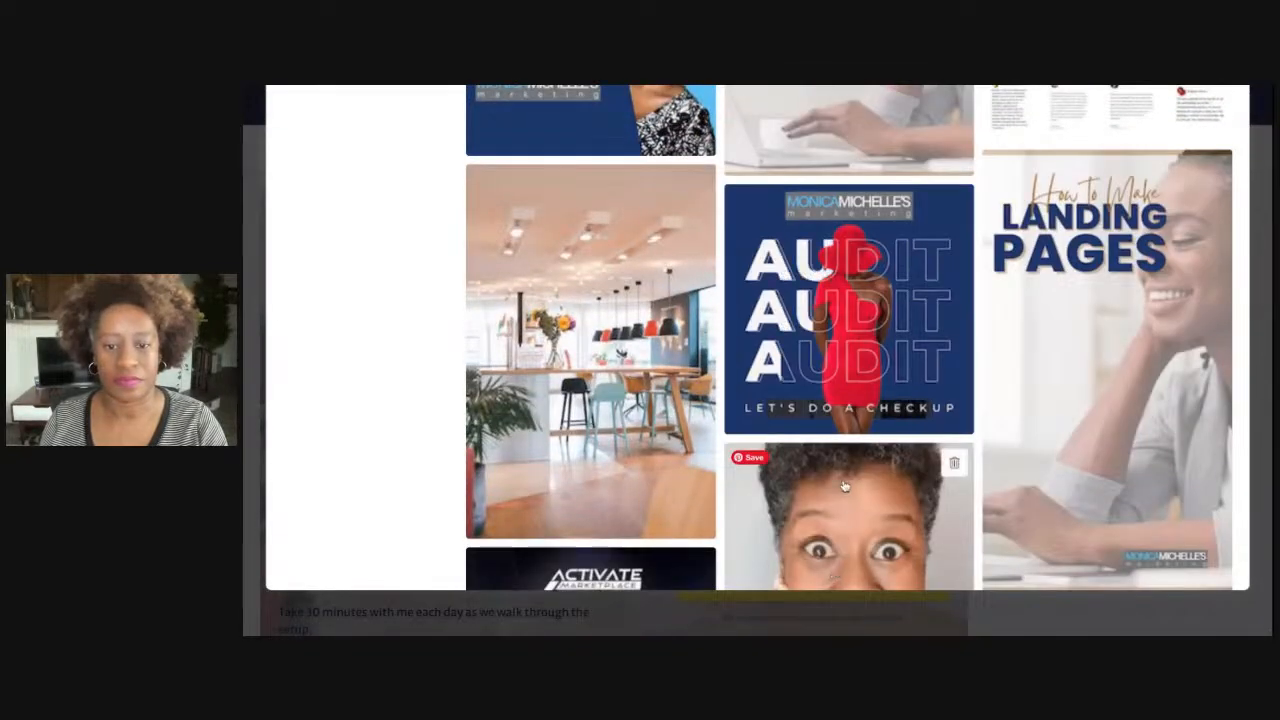
{"action": "left_click", "coordinate": [840, 540]}
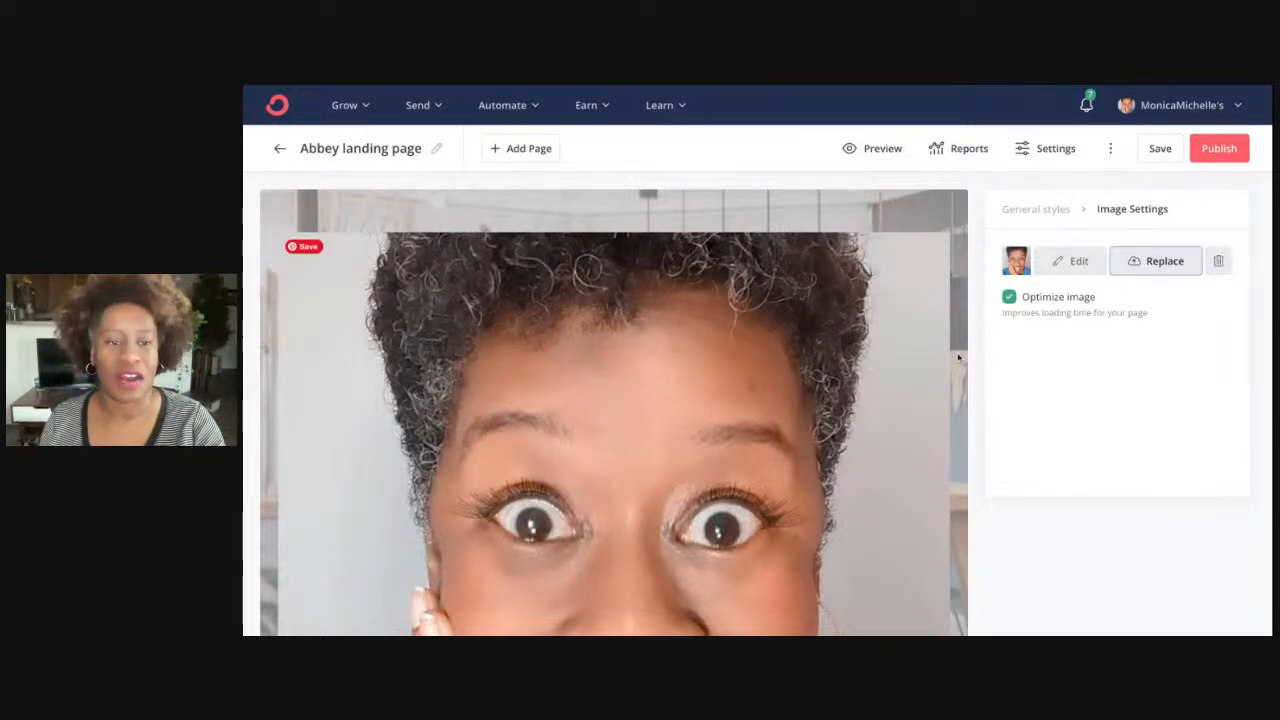
Remove the close-up face photo and switch to the page's General styles settings
{"action": "left_click", "coordinate": [1218, 261]}
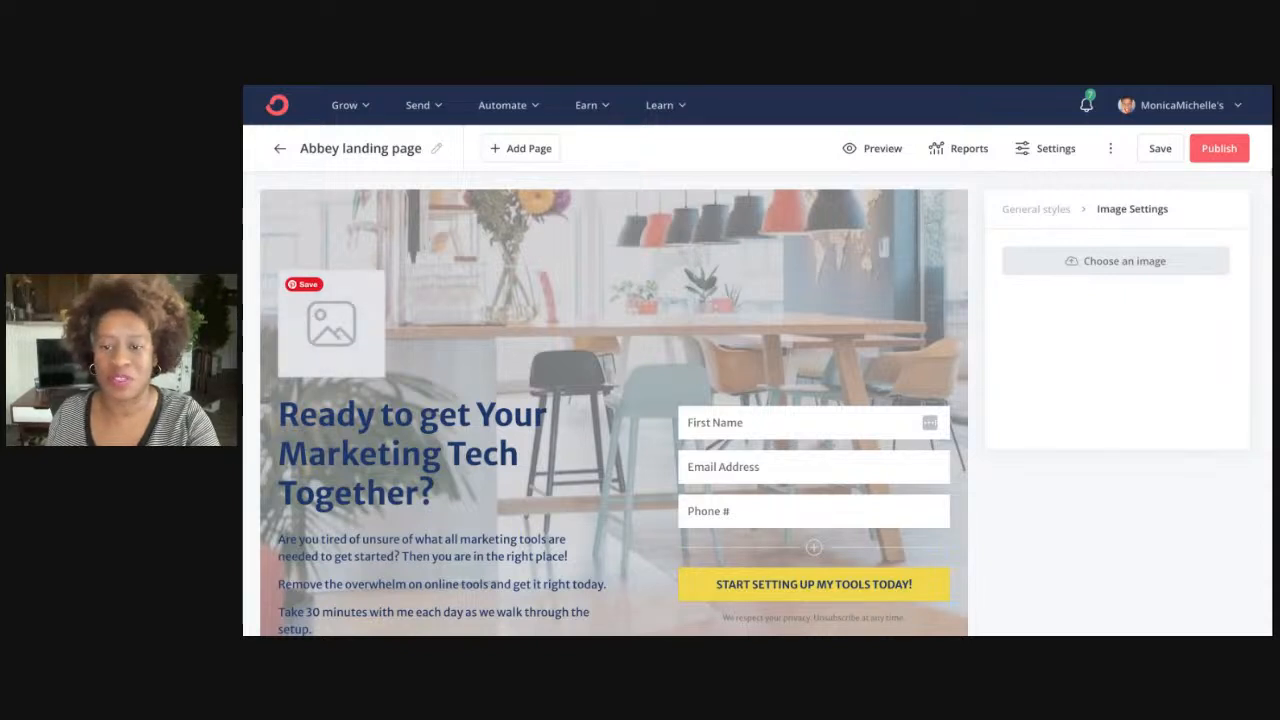
{"action": "left_click", "coordinate": [1062, 214]}
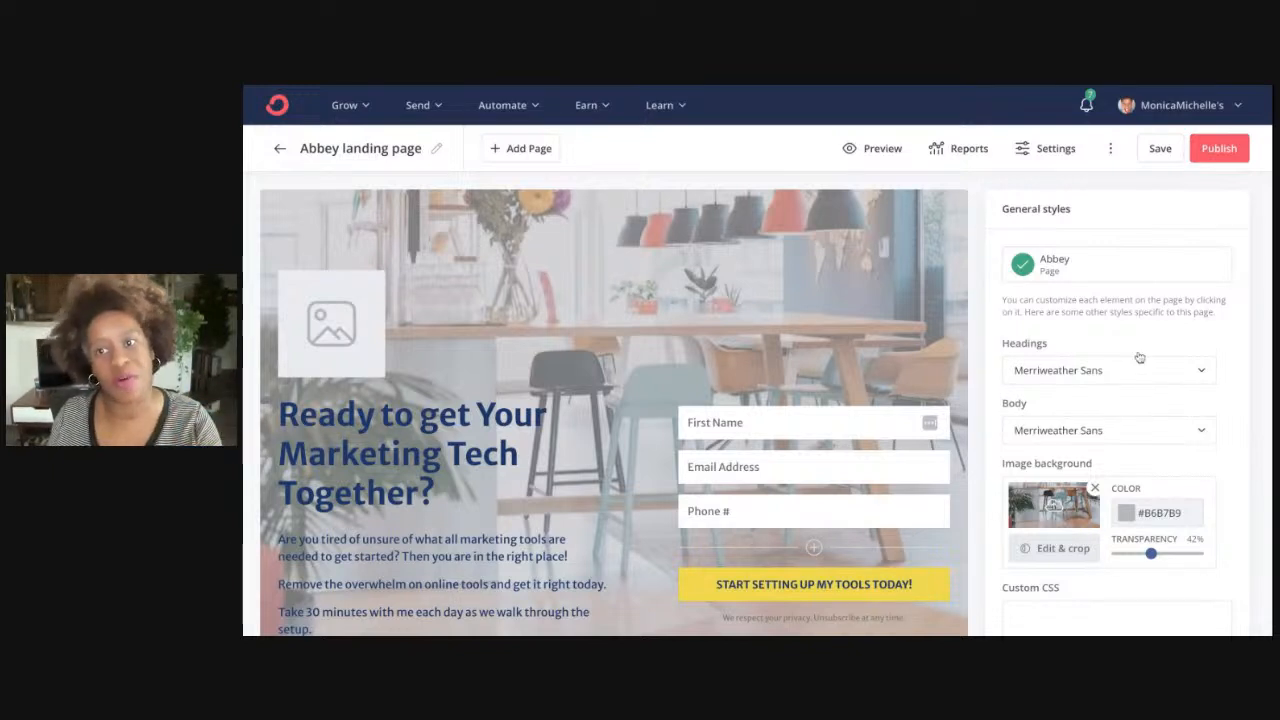
{"action": "left_click", "coordinate": [1086, 104]}
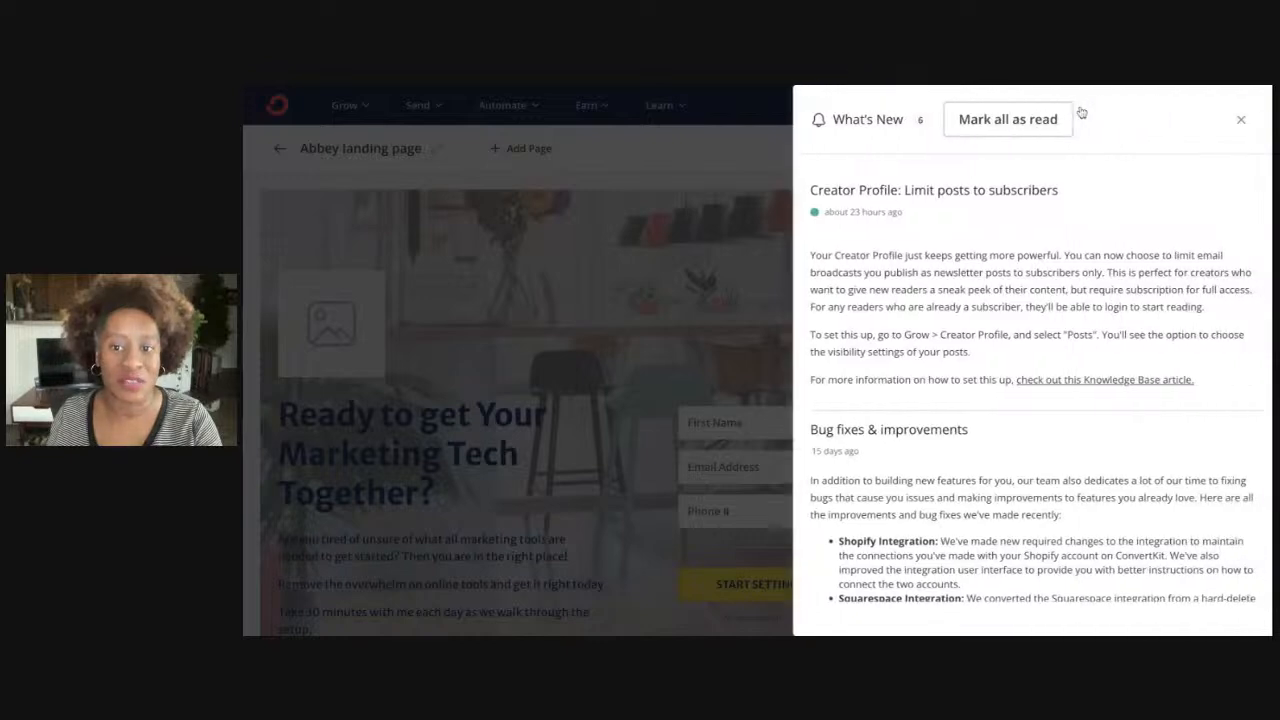
{"action": "left_click", "coordinate": [1240, 119]}
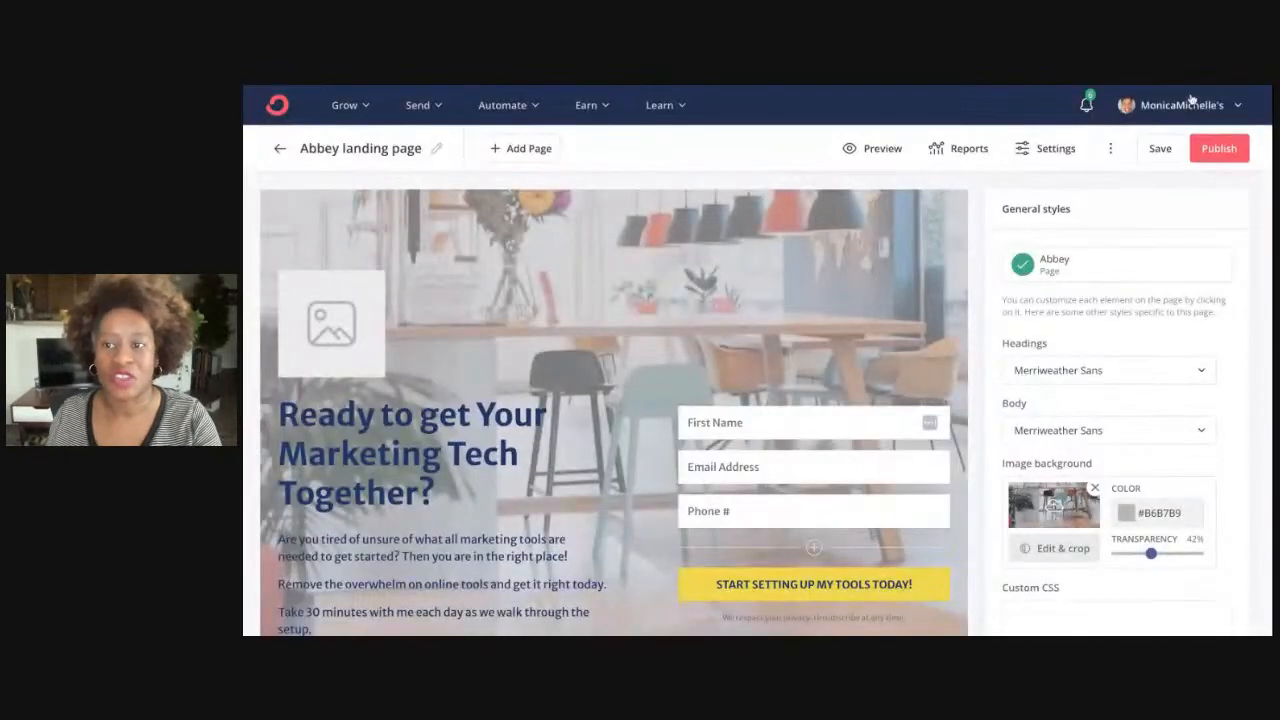
{"action": "left_click", "coordinate": [1207, 104]}
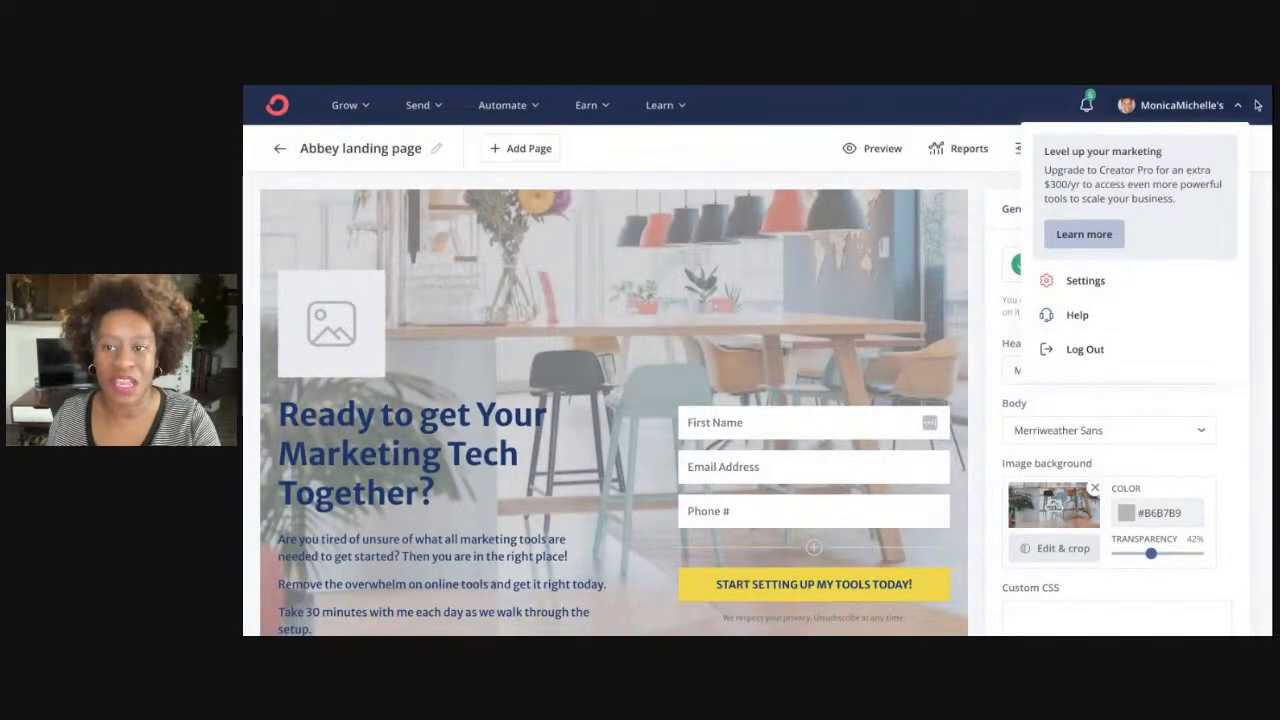
{"action": "left_click", "coordinate": [1242, 112]}
{"action": "left_click", "coordinate": [1241, 110]}
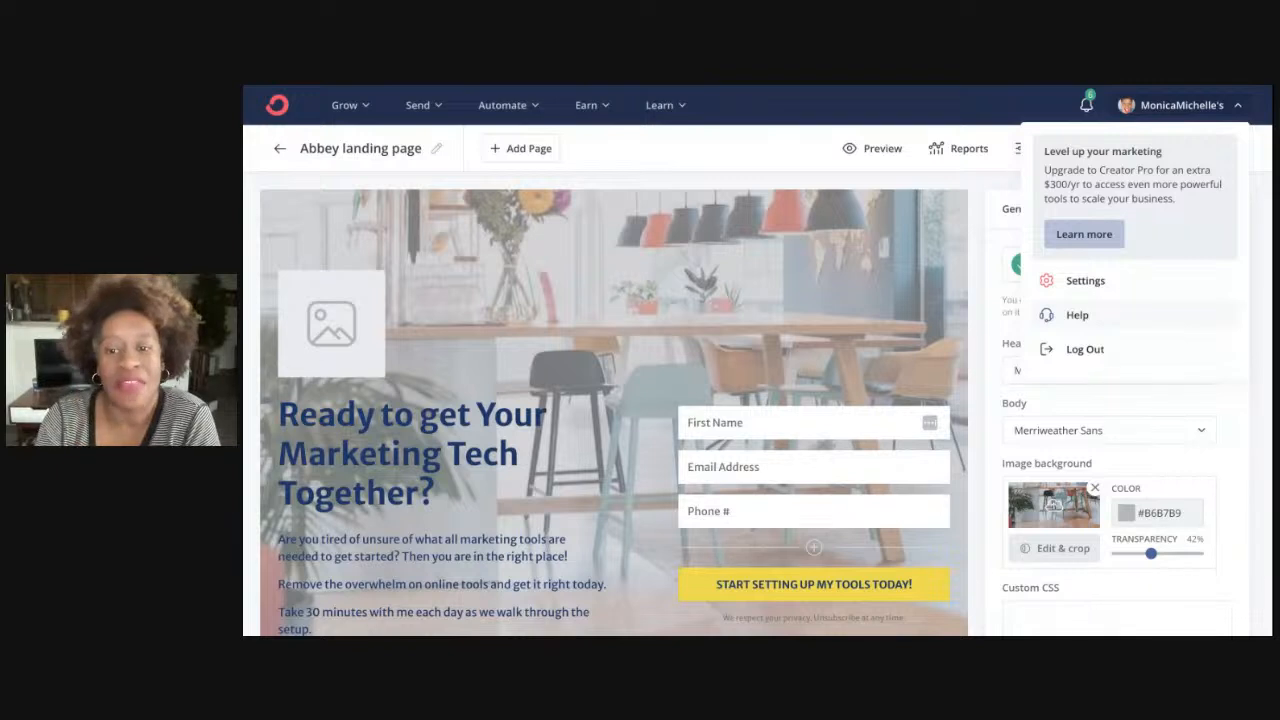
{"action": "left_click", "coordinate": [875, 101]}
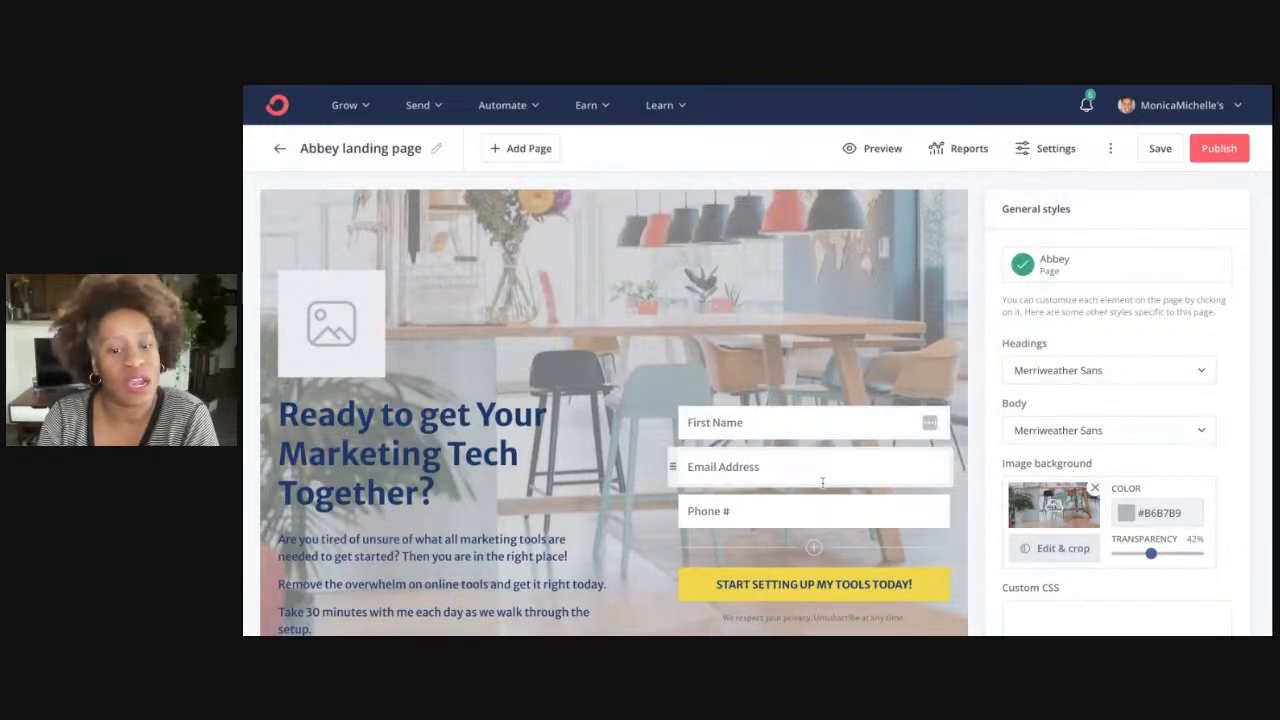
{"action": "scroll", "coordinate": [822, 482], "scroll_direction": "down", "scroll_amount": 2}
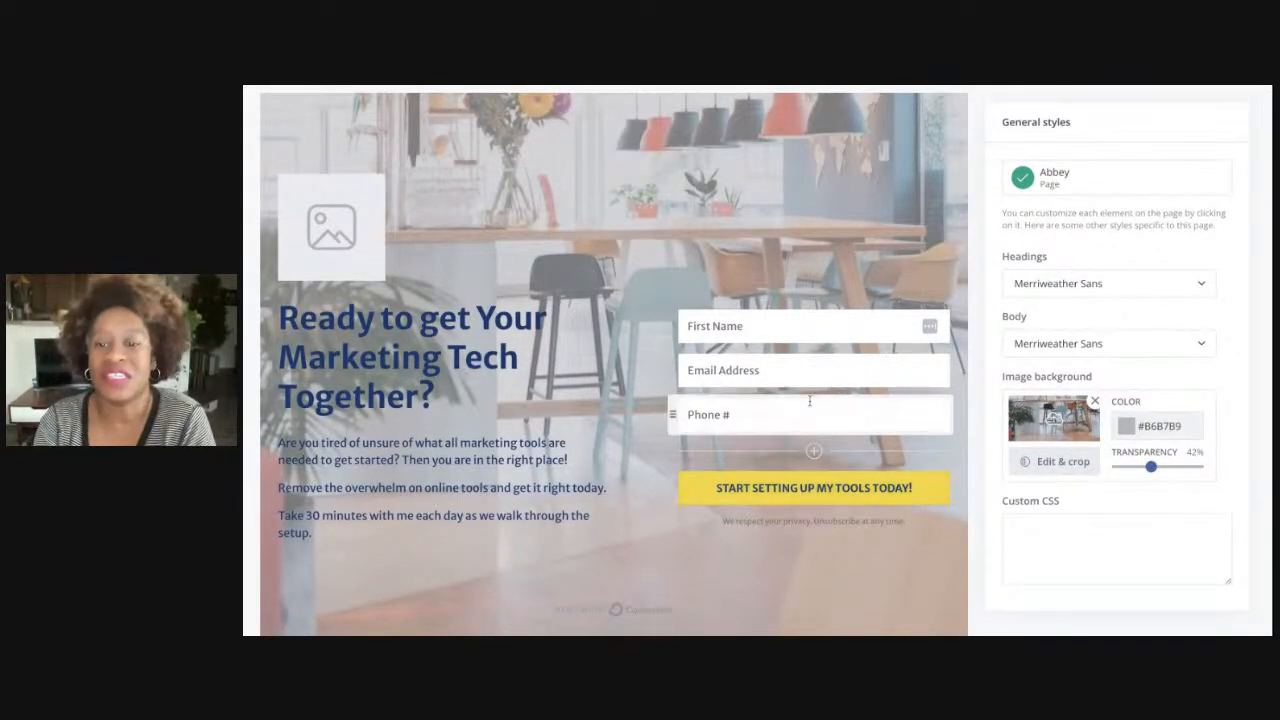
{"action": "scroll", "coordinate": [810, 400], "scroll_direction": "up", "scroll_amount": 2}
{"action": "left_click", "coordinate": [885, 150]}
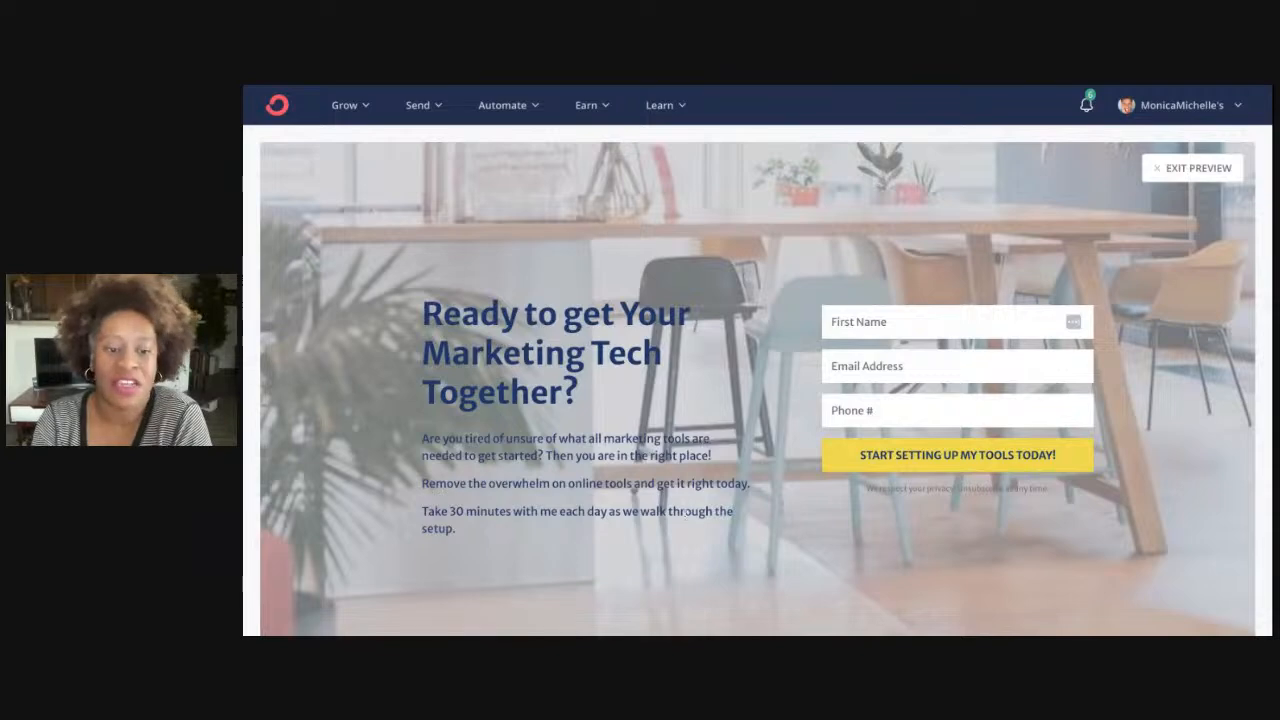
{"action": "scroll", "coordinate": [758, 360], "scroll_direction": "down", "scroll_amount": 3}
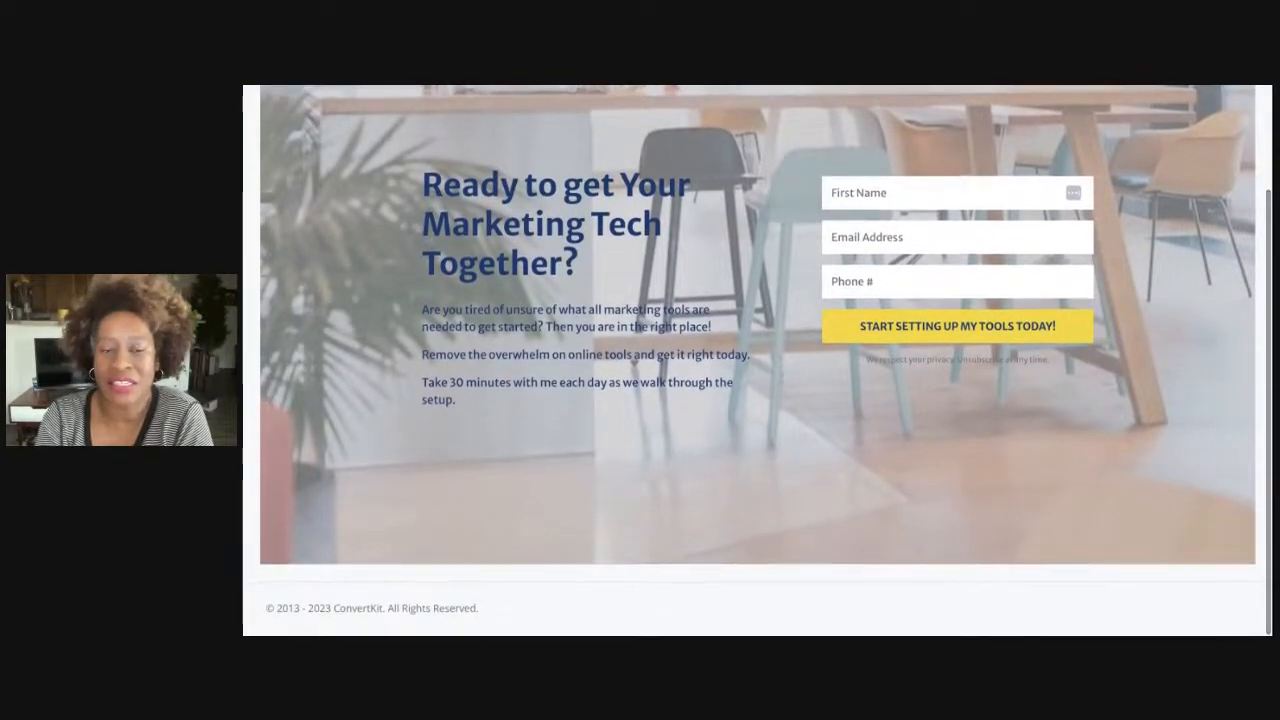
{"action": "scroll", "coordinate": [758, 360], "scroll_direction": "up", "scroll_amount": 3}
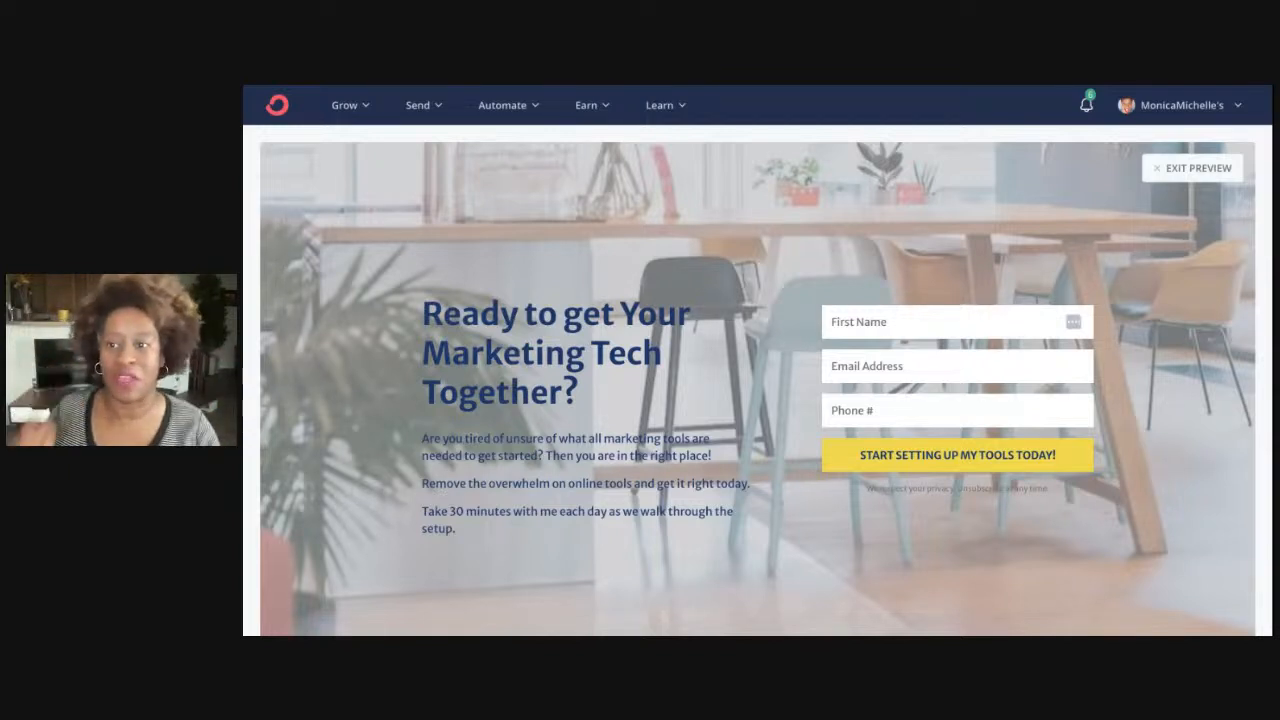
{"action": "left_click", "coordinate": [1192, 168]}
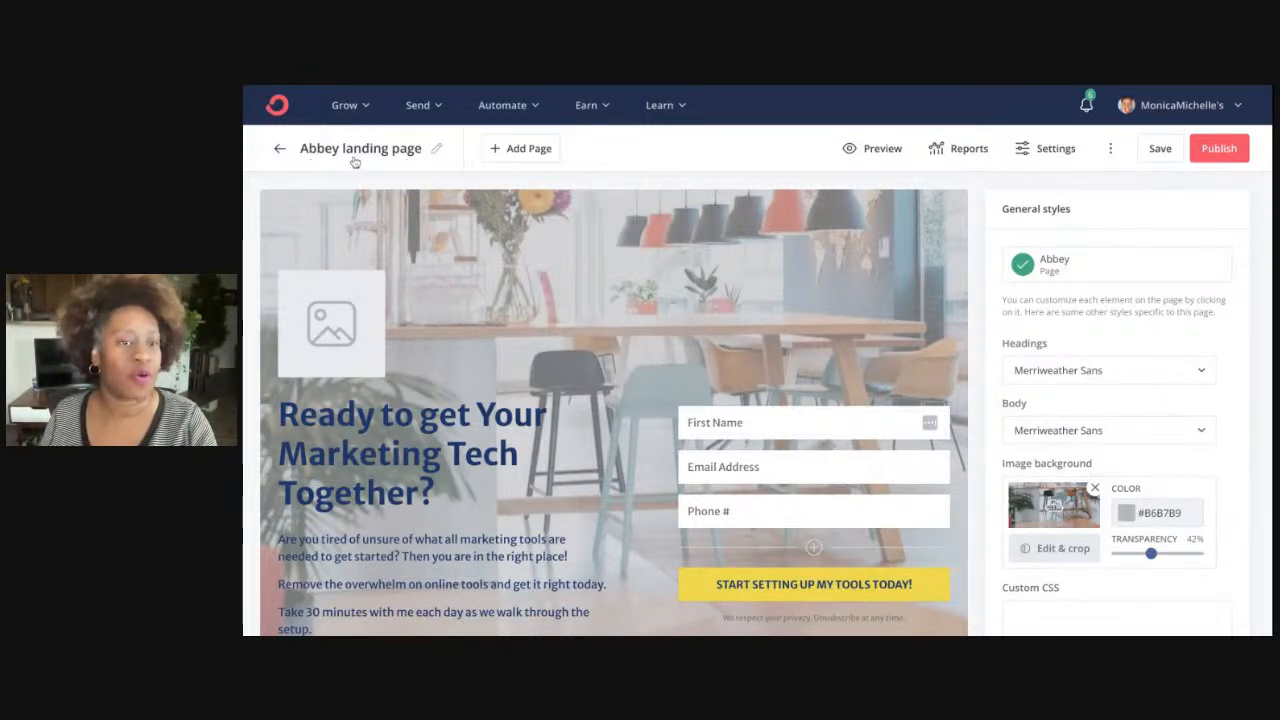
Rename the landing page from Abbey landing page to 'Marketing Tech Tools | 6 days'
{"action": "left_click", "coordinate": [436, 149]}
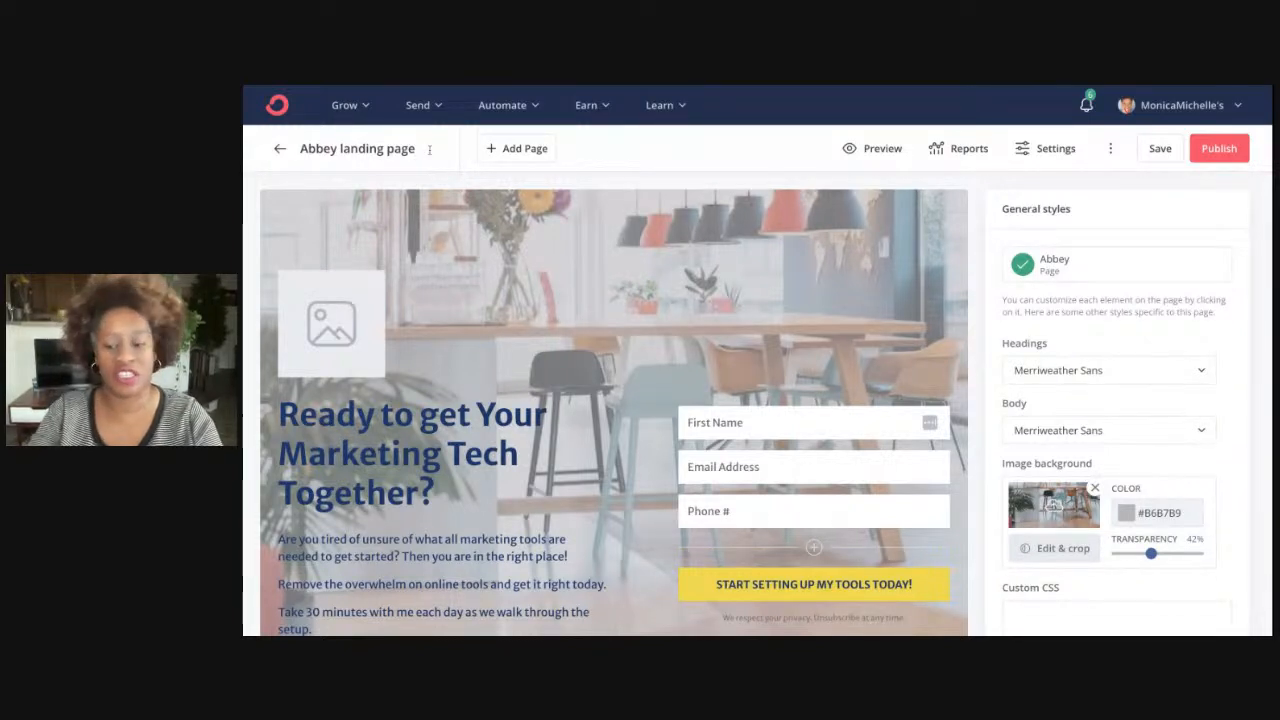
{"action": "key", "text": "ctrl+a"}
{"action": "type", "text": "Mar"}
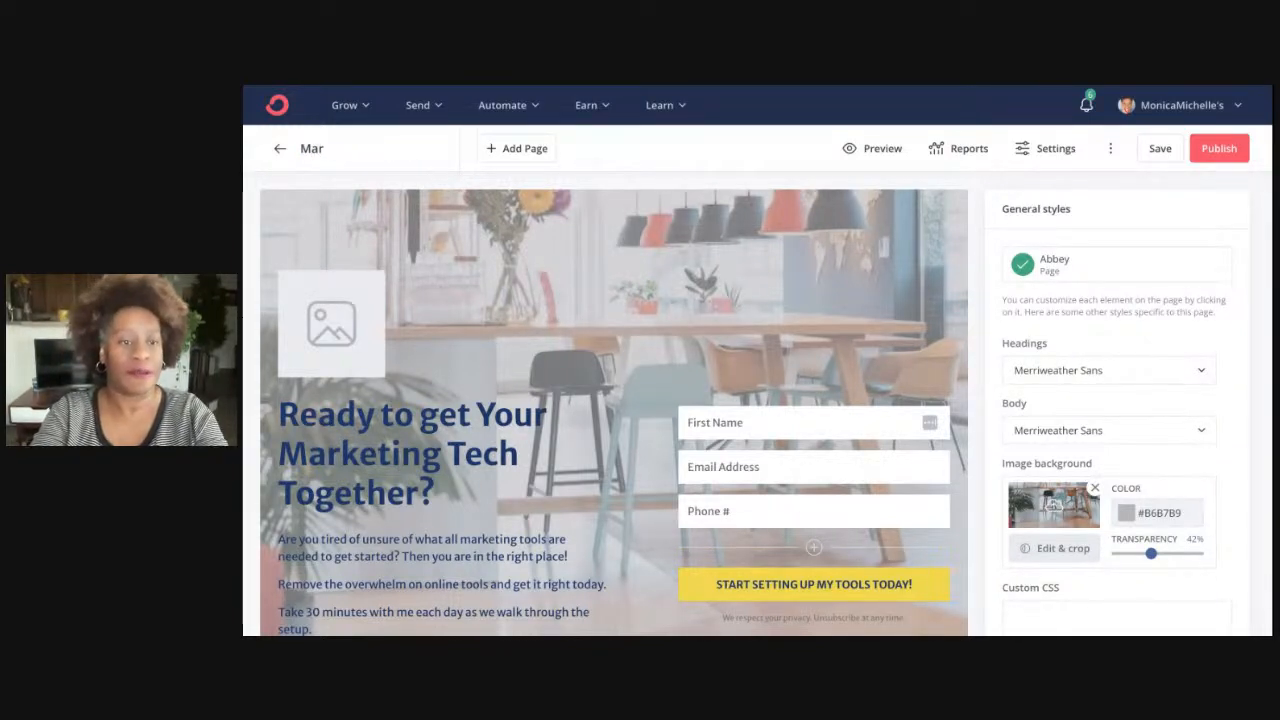
{"action": "type", "text": "keting Tech"}
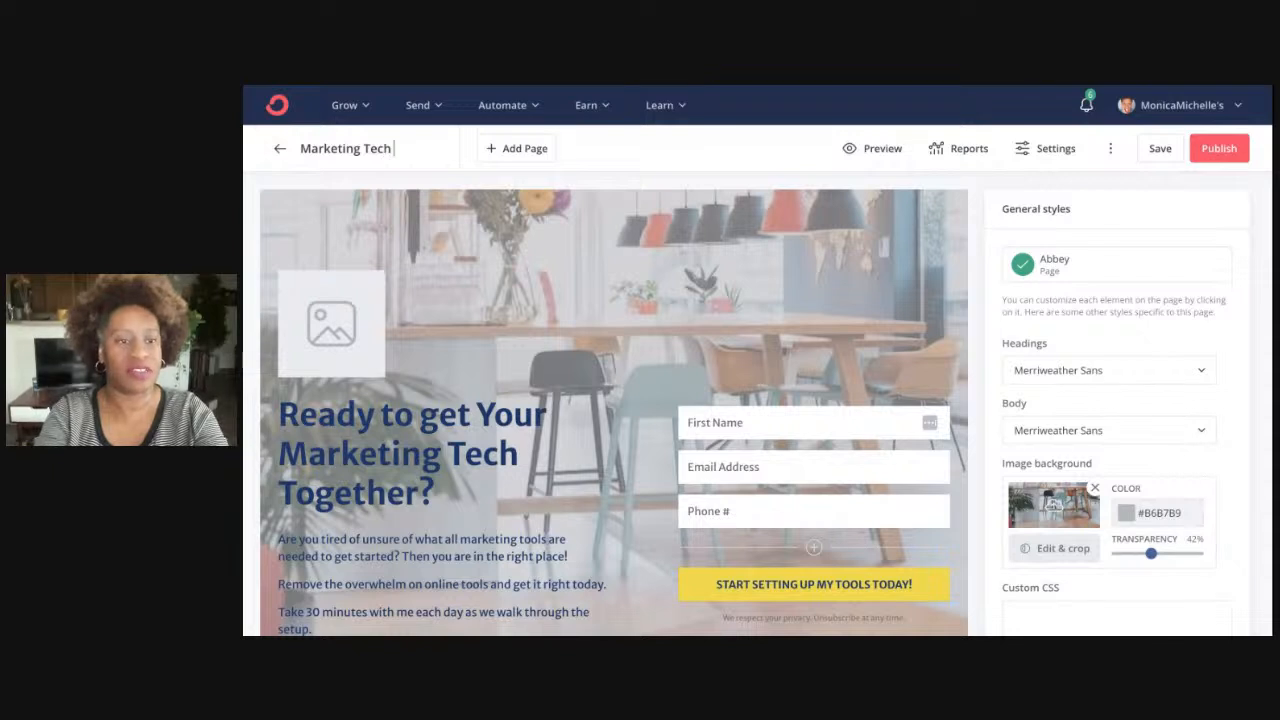
{"action": "type", "text": " Tools"}
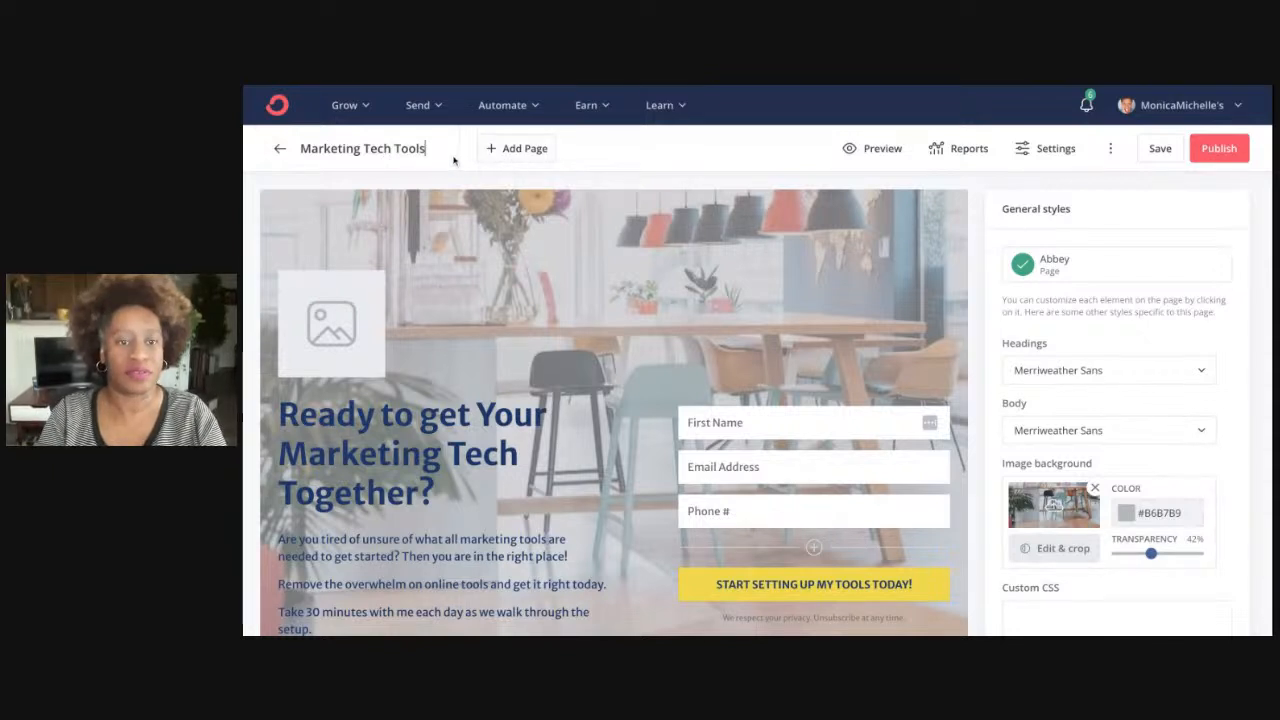
{"action": "type", "text": " v"}
{"action": "key", "text": "BackSpace"}
{"action": "type", "text": "|"}
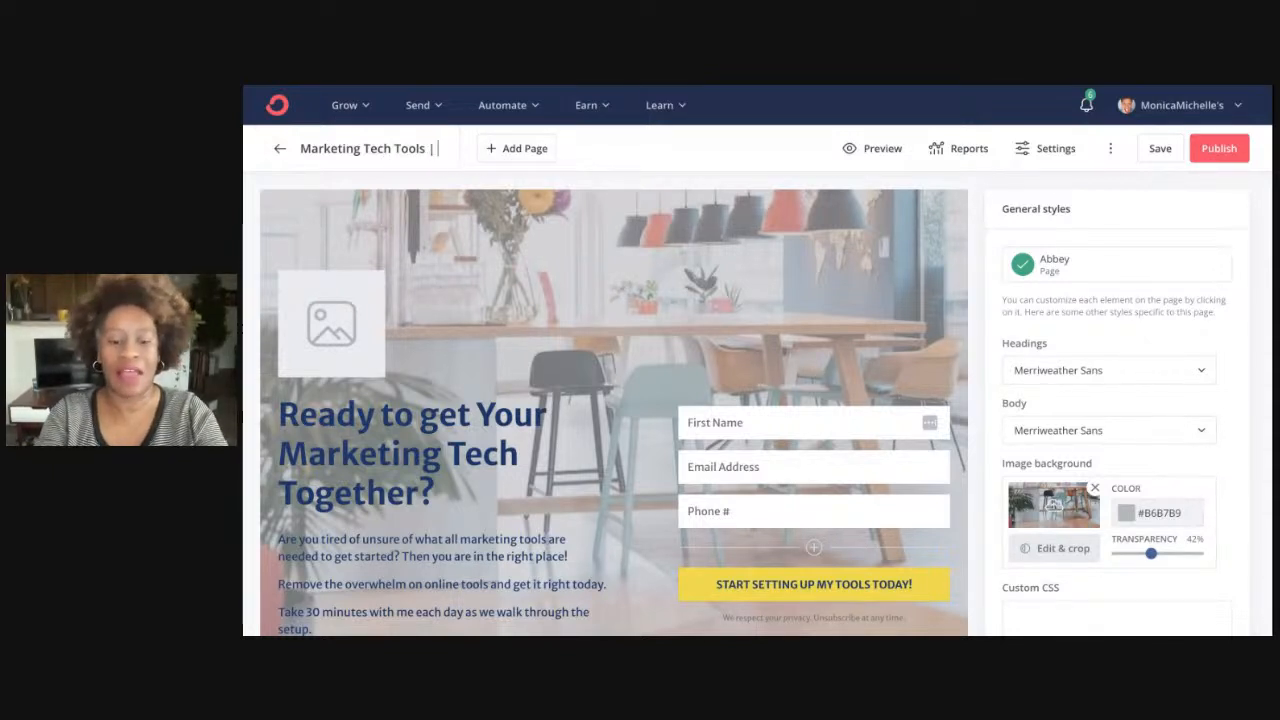
{"action": "type", "text": " 6 days"}
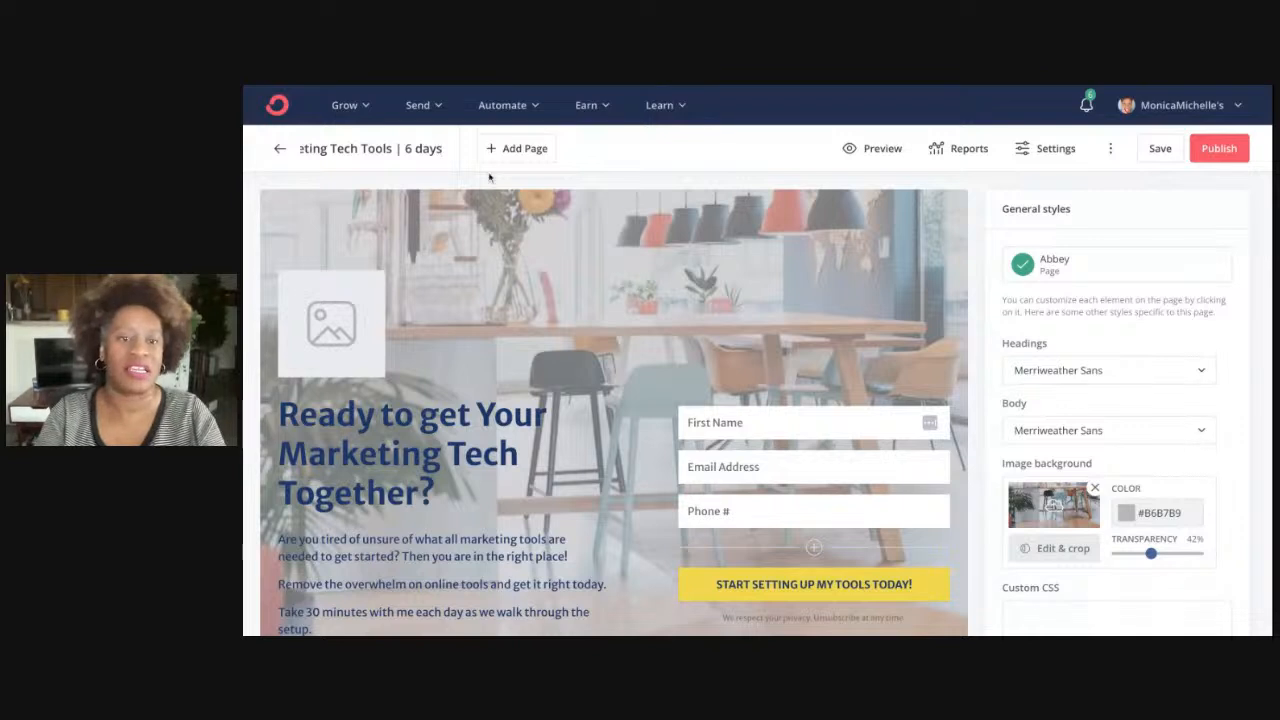
{"action": "key", "text": "Return"}
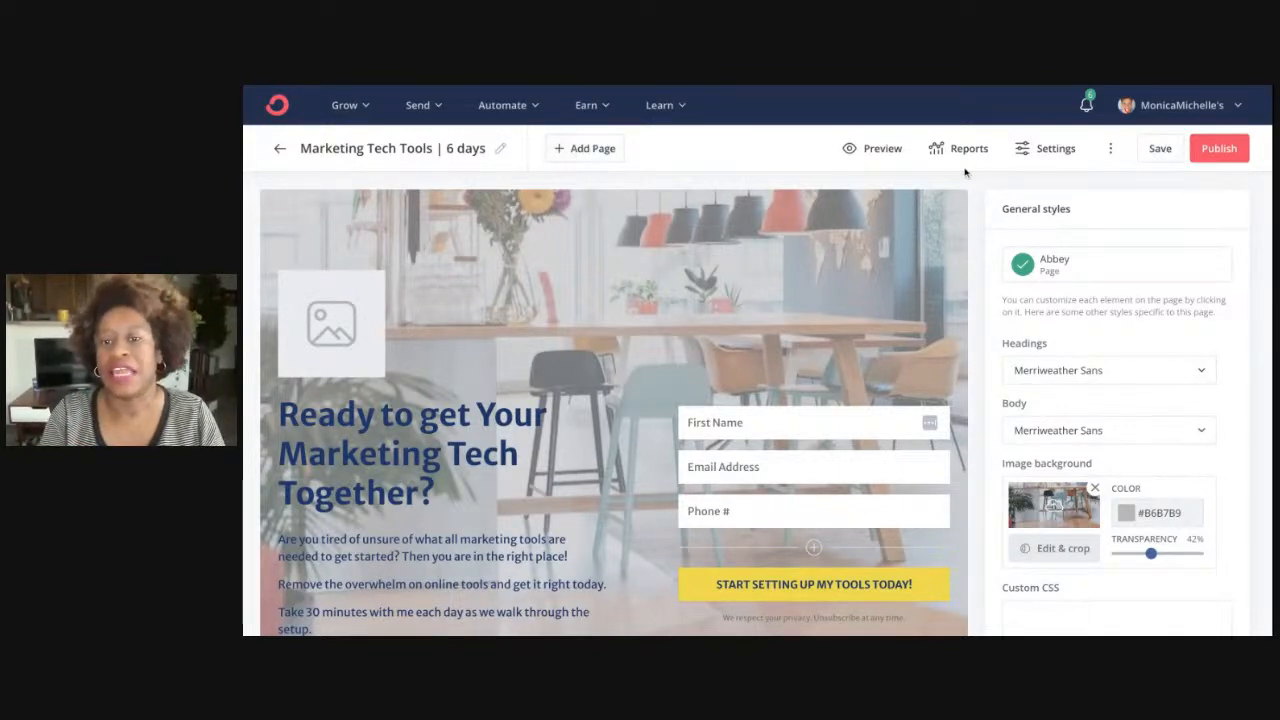
In landing page Settings, keep 'Show a success message' instead of redirecting, then view Domain Name
{"action": "left_click", "coordinate": [1055, 150]}
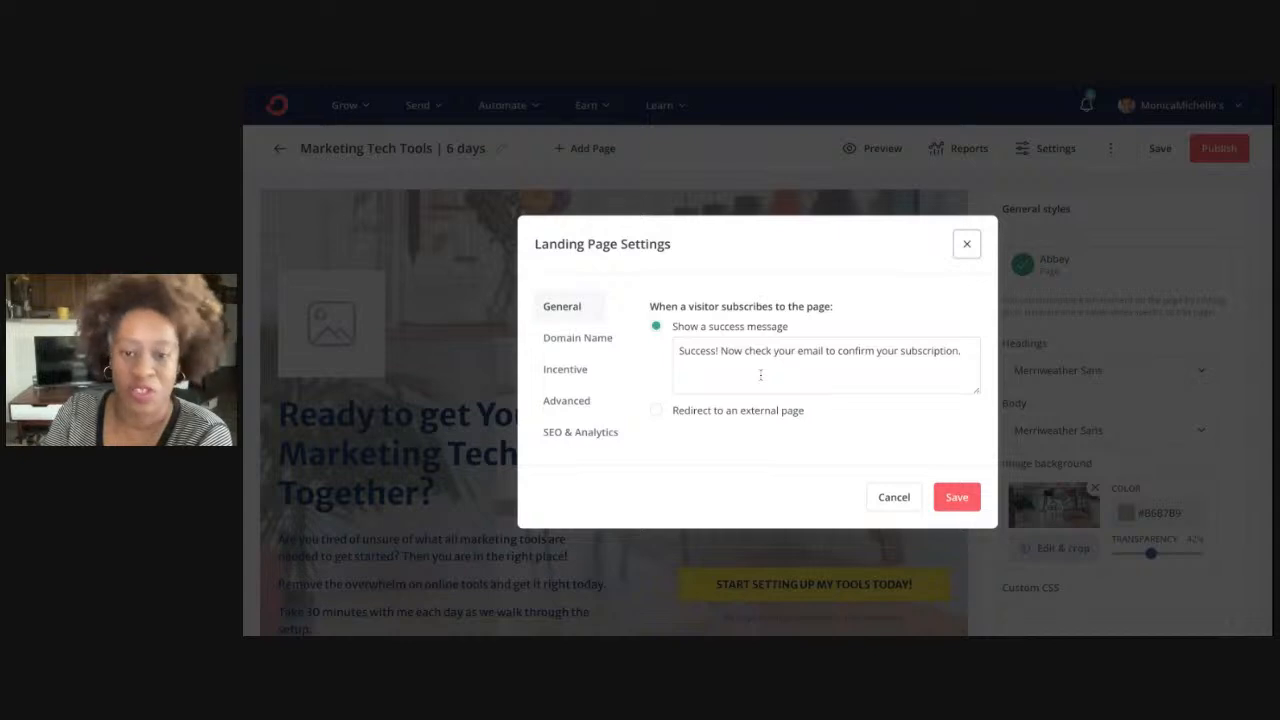
{"action": "left_click", "coordinate": [659, 414]}
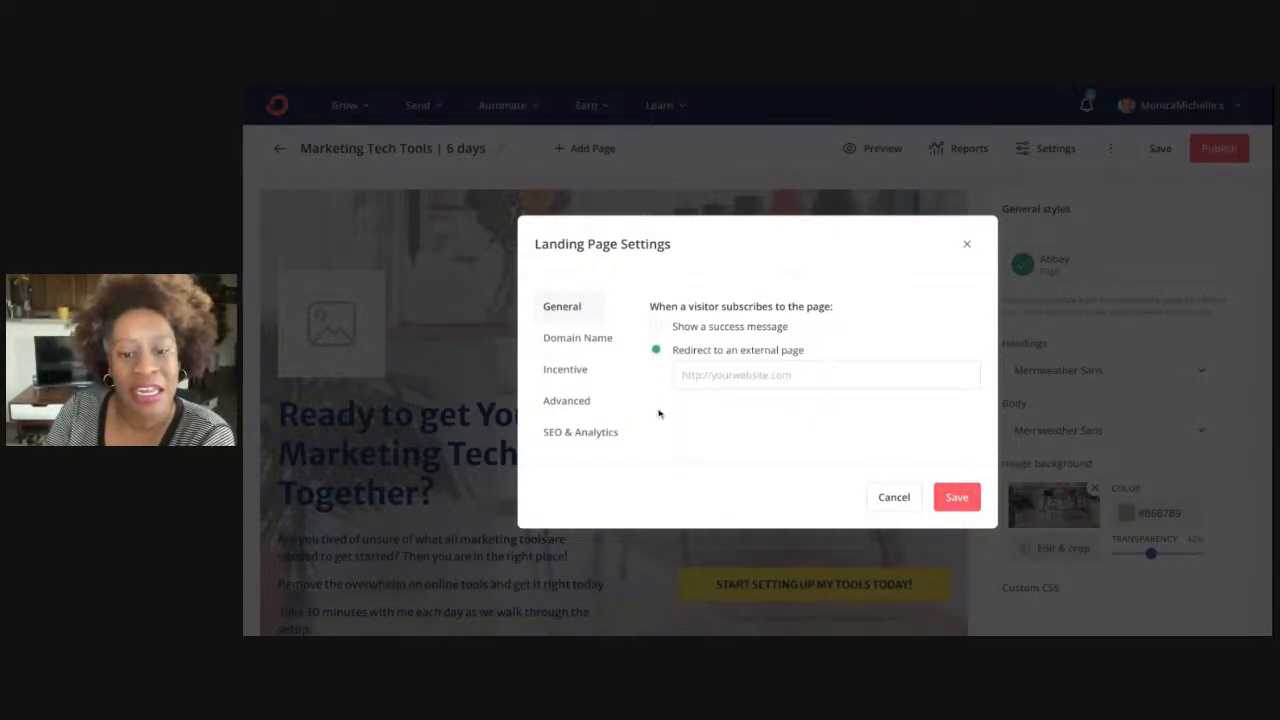
{"action": "left_click", "coordinate": [655, 326]}
{"action": "left_click", "coordinate": [578, 337]}
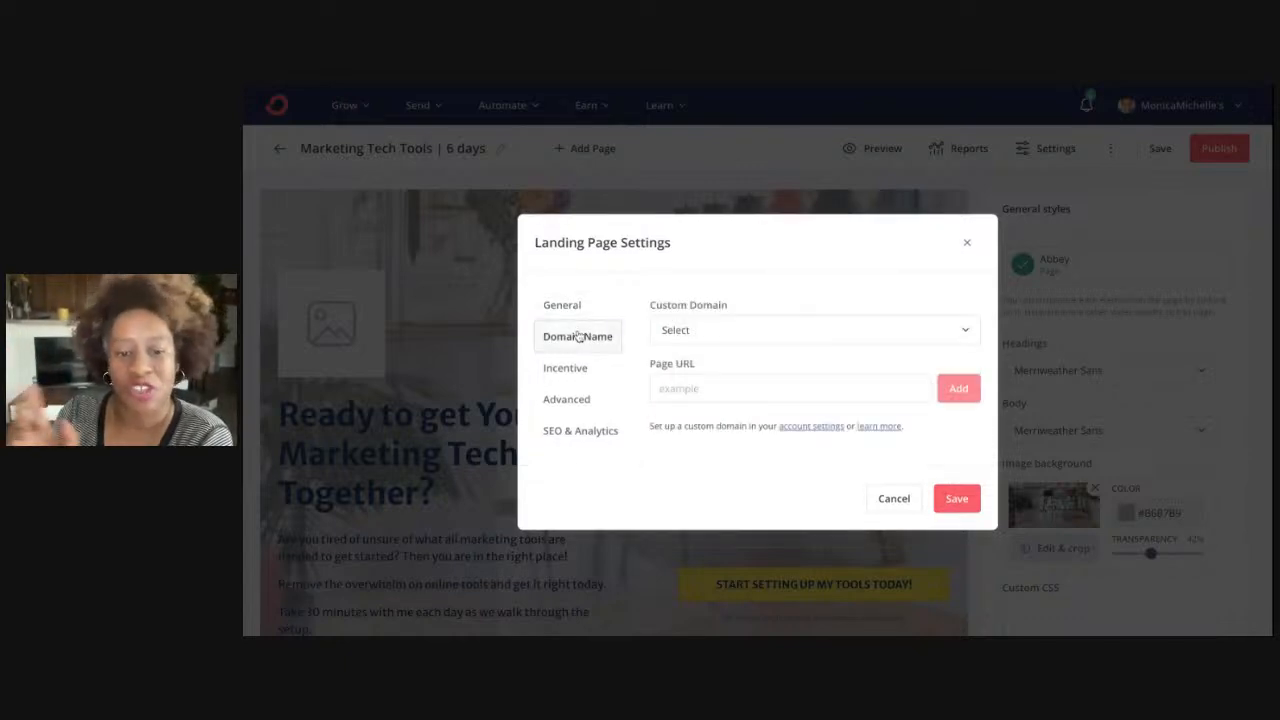
Choose the account's own ck.page domain for the landing page
{"action": "left_click", "coordinate": [575, 368]}
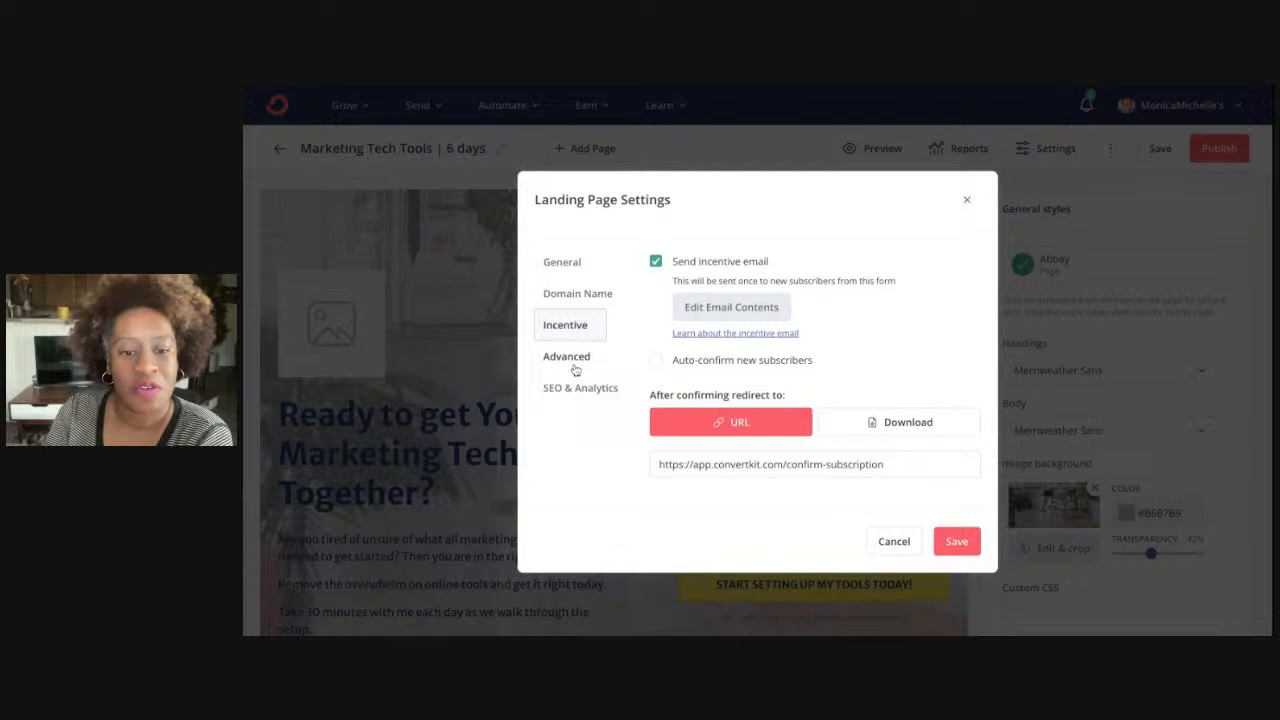
{"action": "left_click", "coordinate": [577, 300]}
{"action": "left_click", "coordinate": [950, 333]}
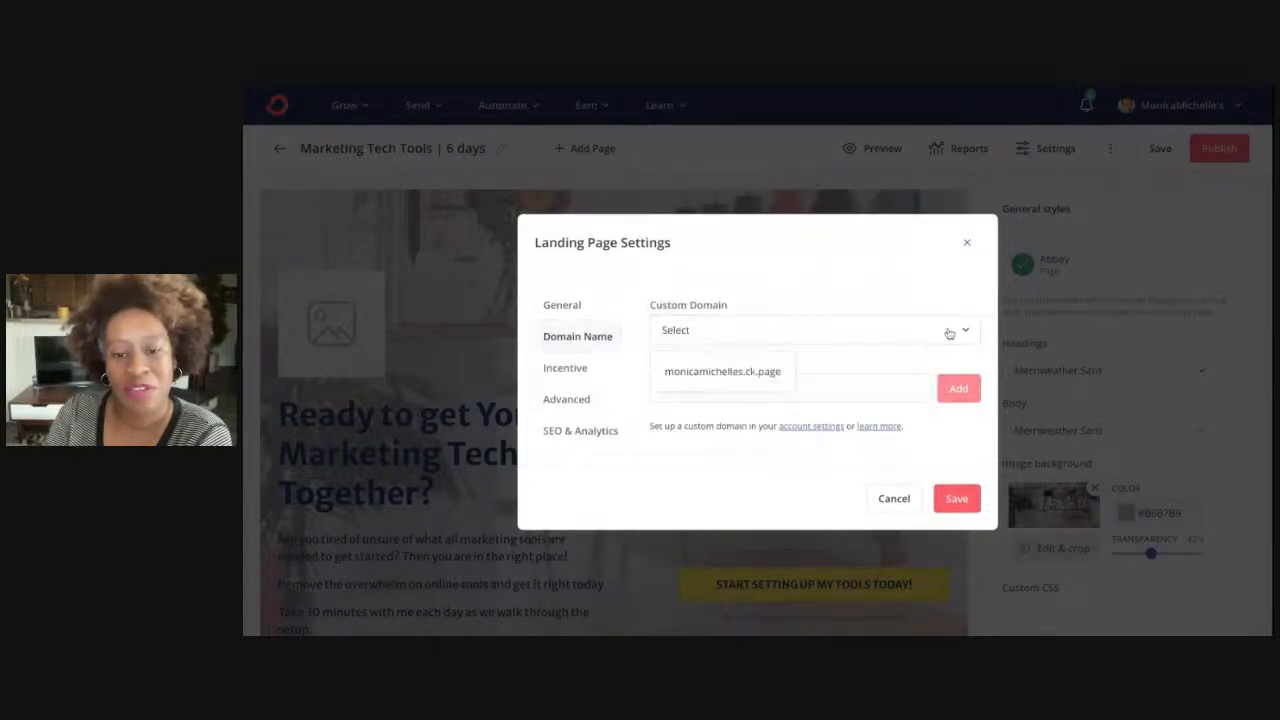
{"action": "left_click", "coordinate": [950, 333]}
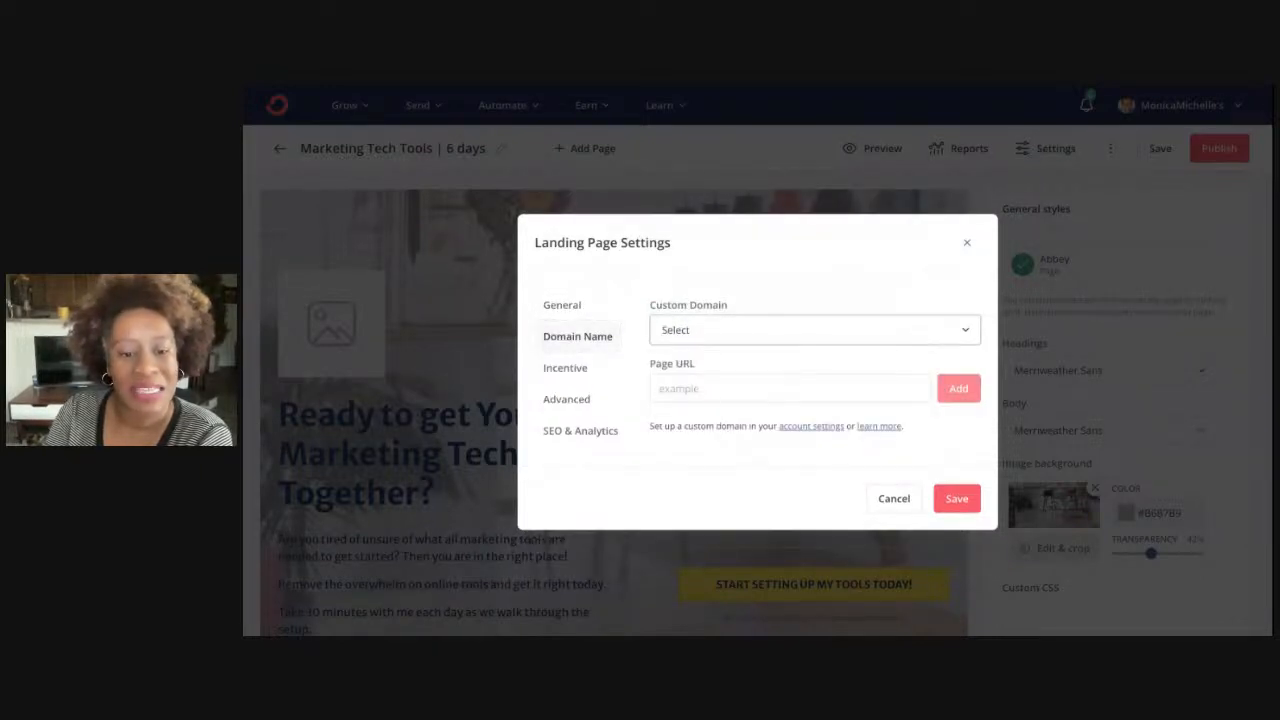
{"action": "left_click", "coordinate": [790, 335]}
{"action": "left_click", "coordinate": [716, 367]}
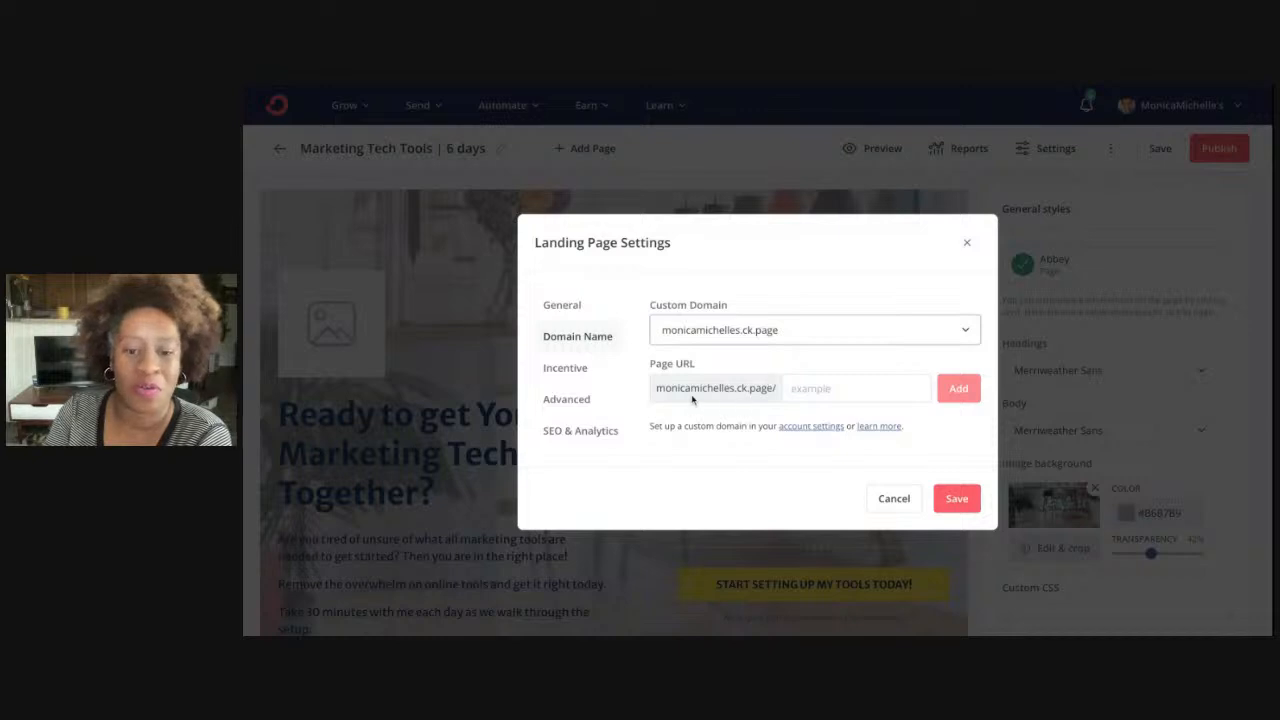
Add 'marketingtech' as the page URL, save it, and reopen the settings
{"action": "left_click", "coordinate": [829, 393]}
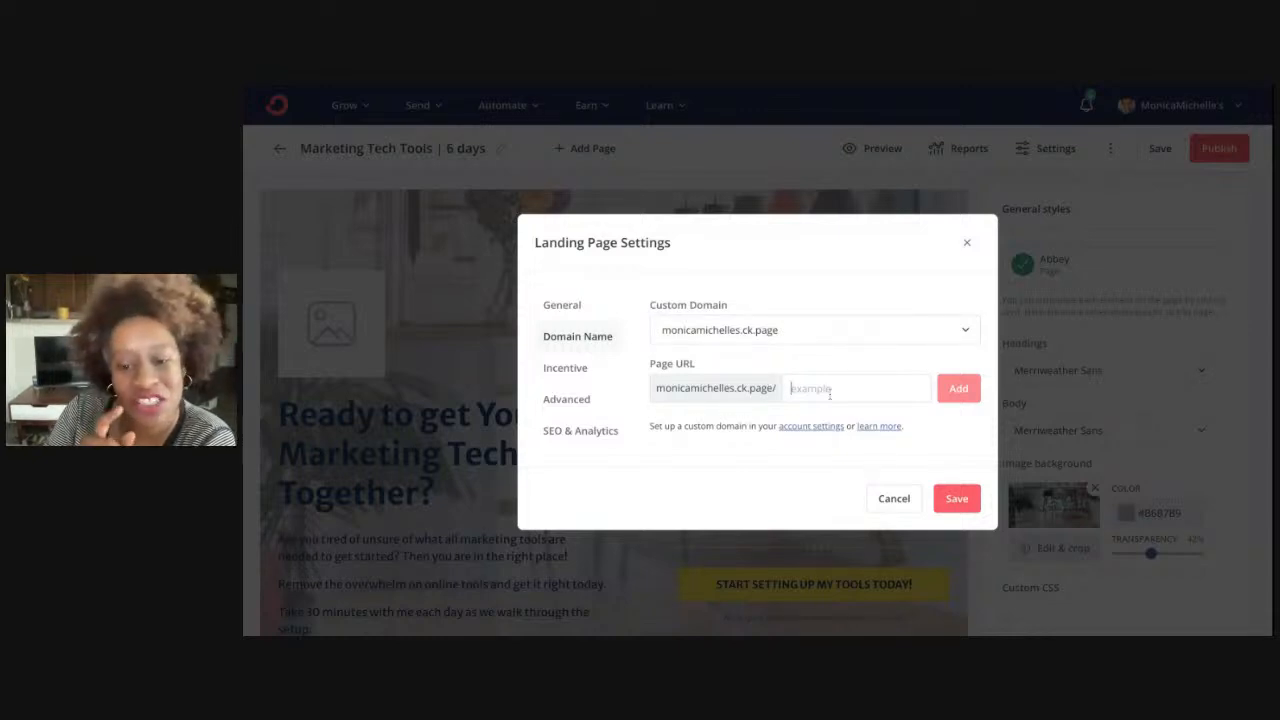
{"action": "type", "text": "marketing"}
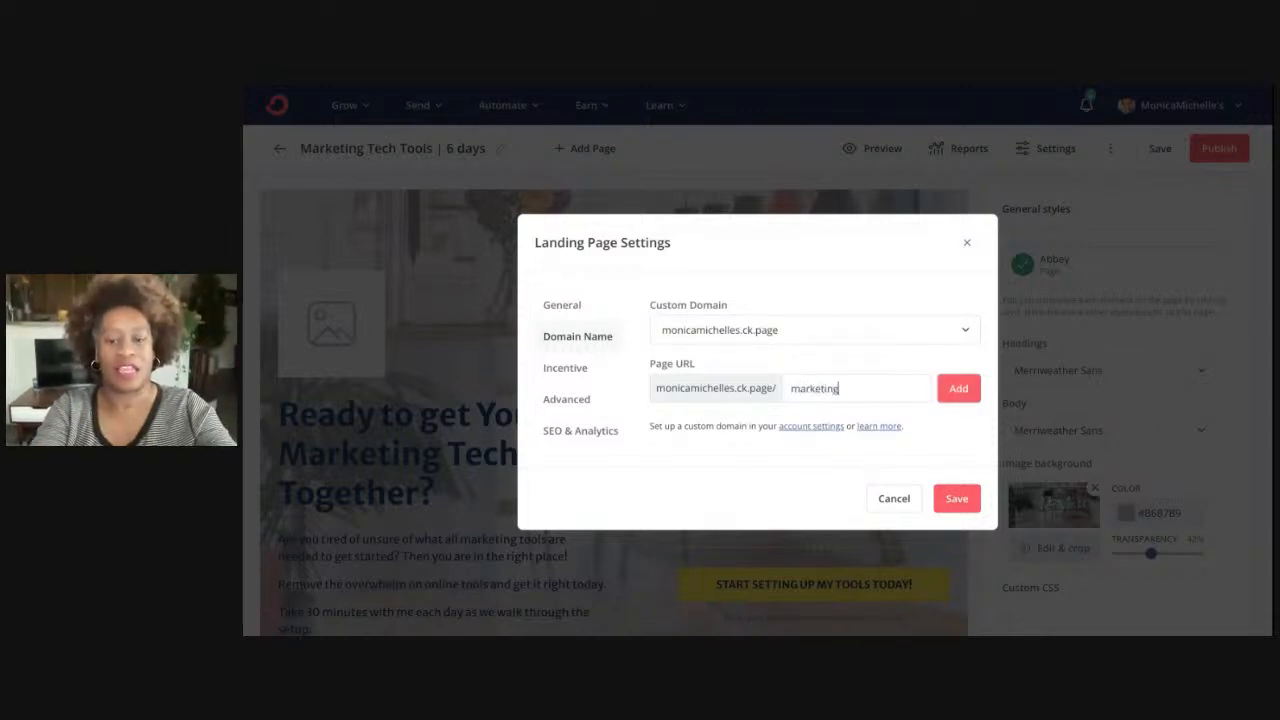
{"action": "type", "text": "tech"}
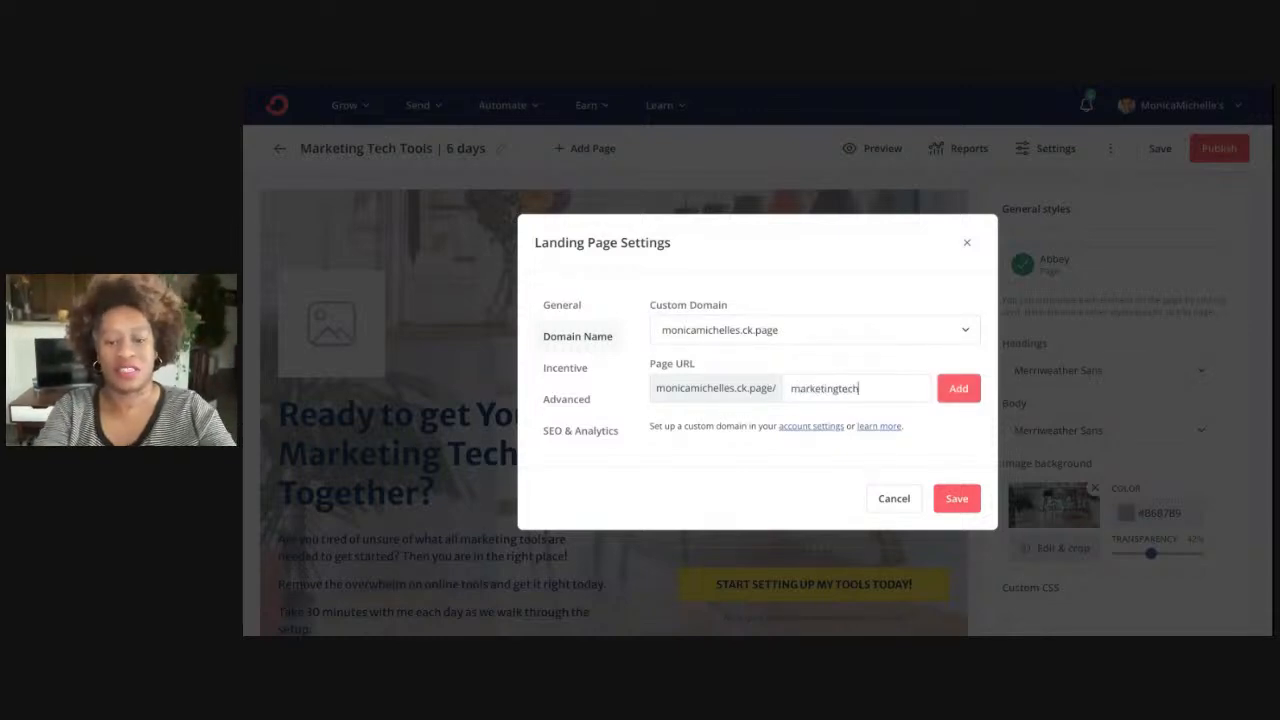
{"action": "left_click", "coordinate": [952, 392]}
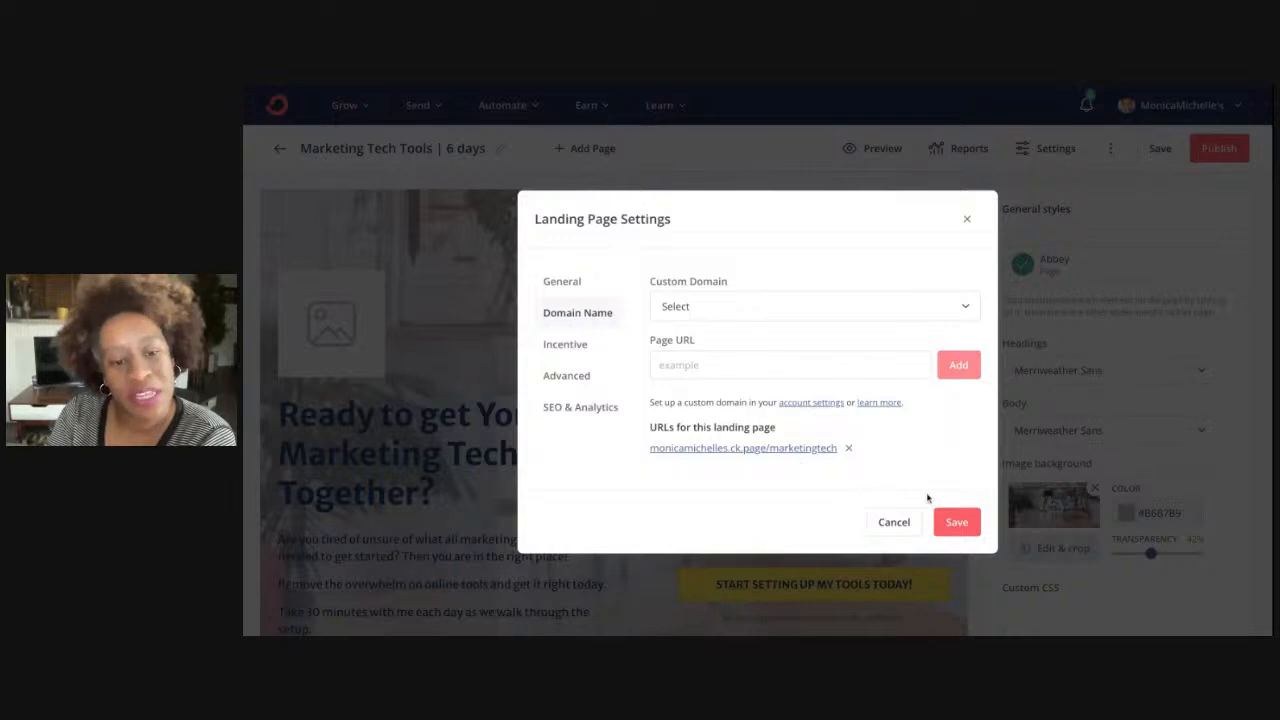
{"action": "left_click", "coordinate": [960, 522]}
{"action": "left_click", "coordinate": [1068, 158]}
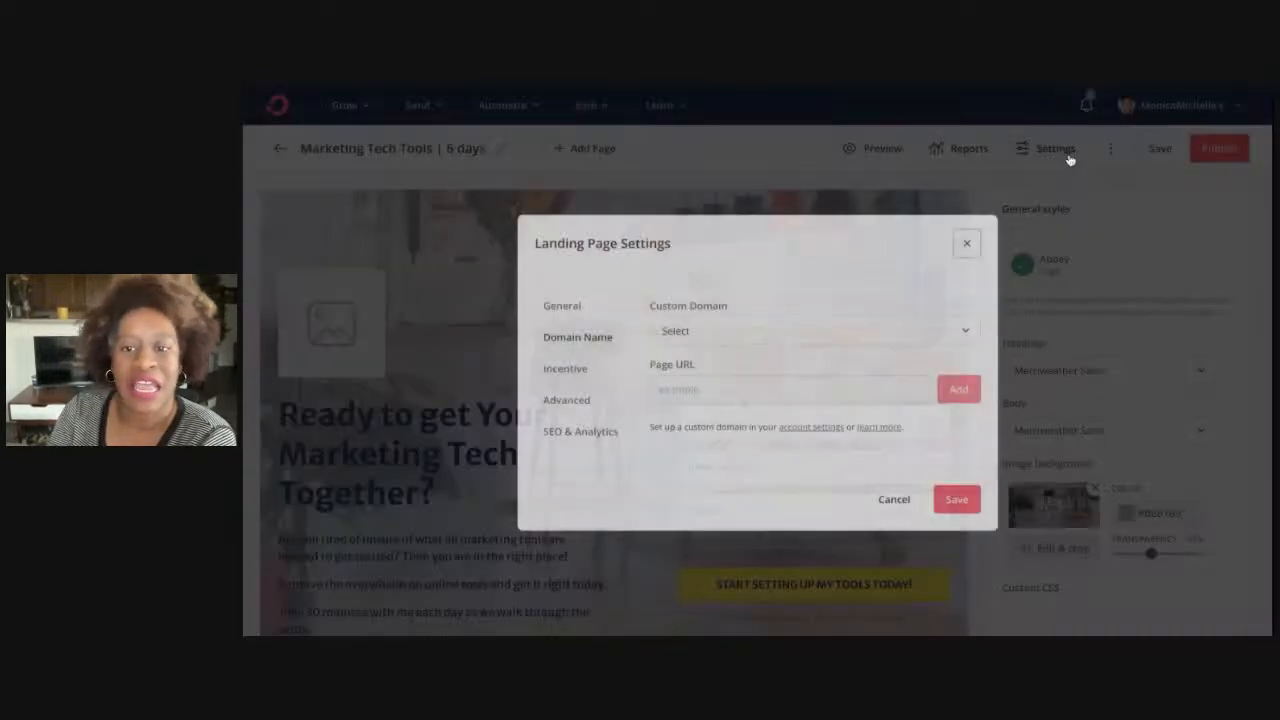
In the Incentive settings, leave 'Send incentive email' checked after toggling it
{"action": "left_click", "coordinate": [564, 368]}
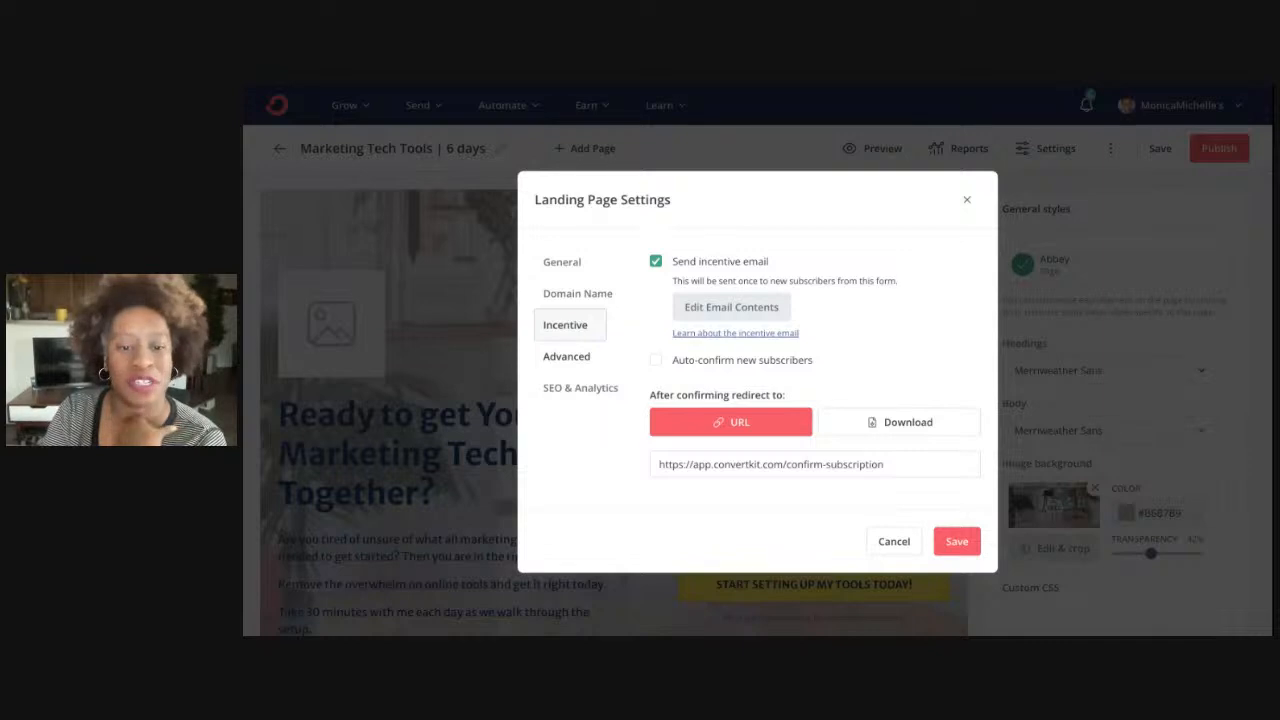
{"action": "left_click", "coordinate": [656, 262]}
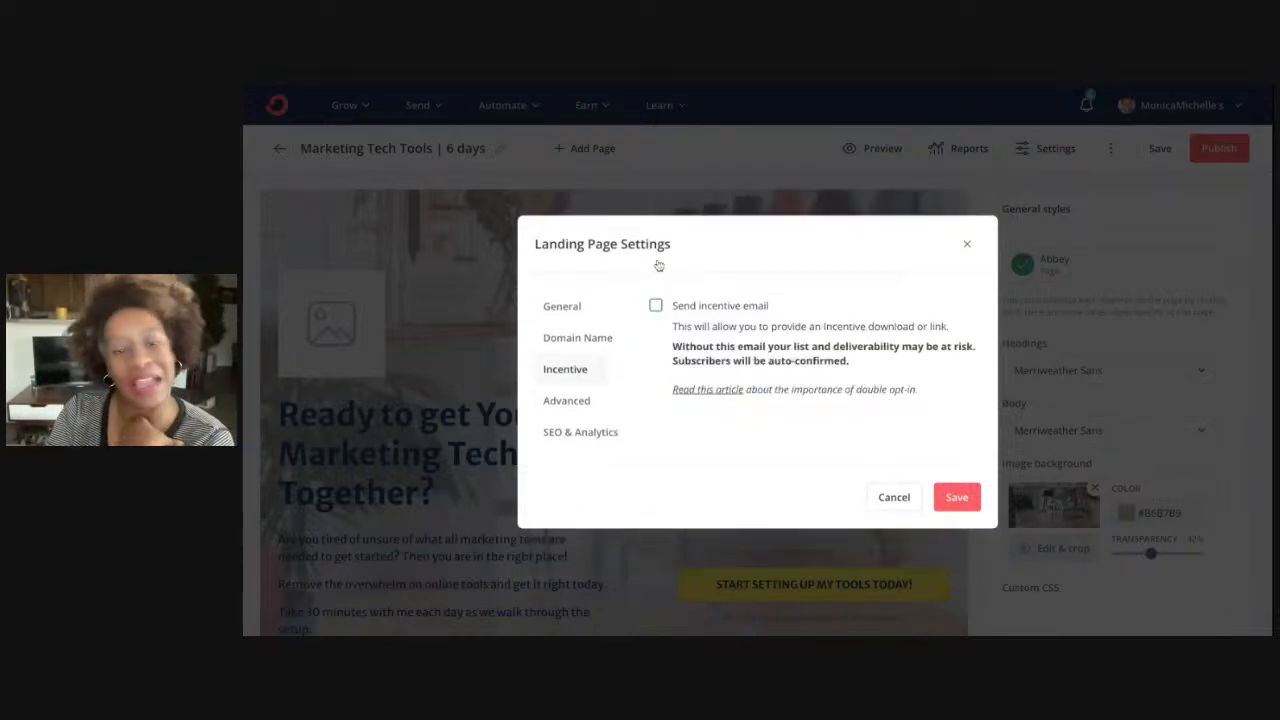
{"action": "left_click", "coordinate": [657, 305]}
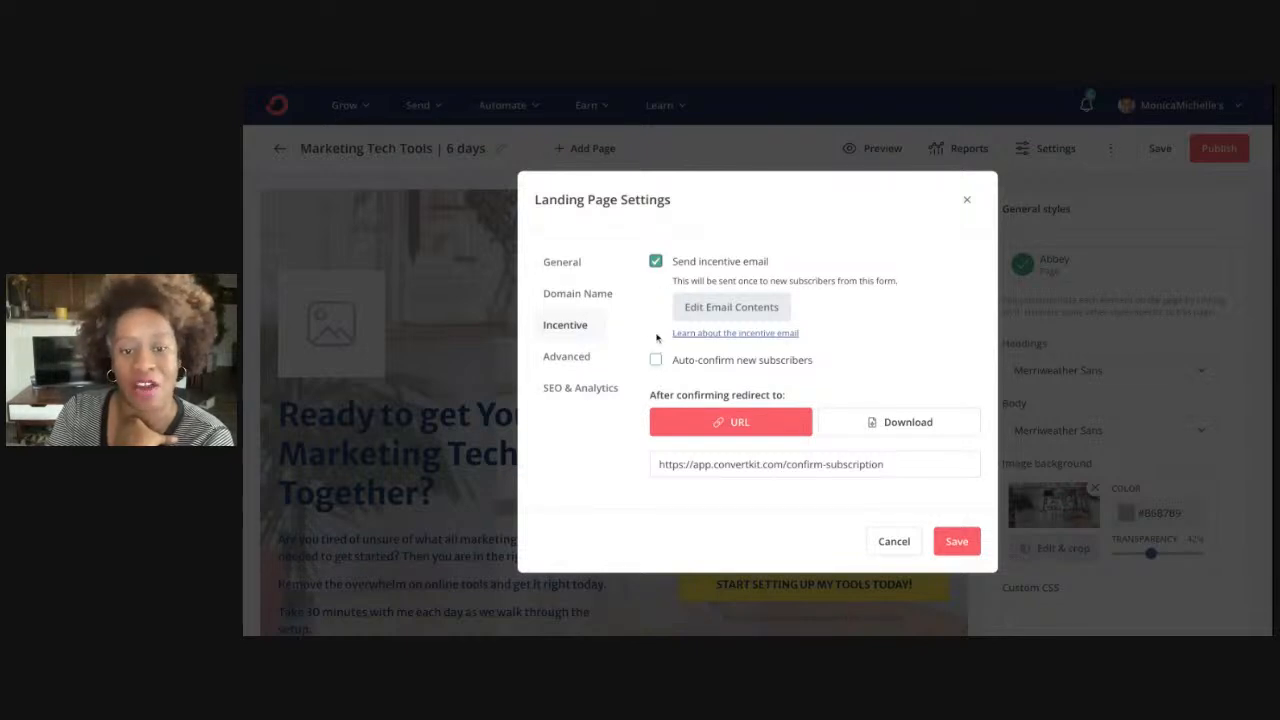
{"action": "left_click", "coordinate": [656, 263]}
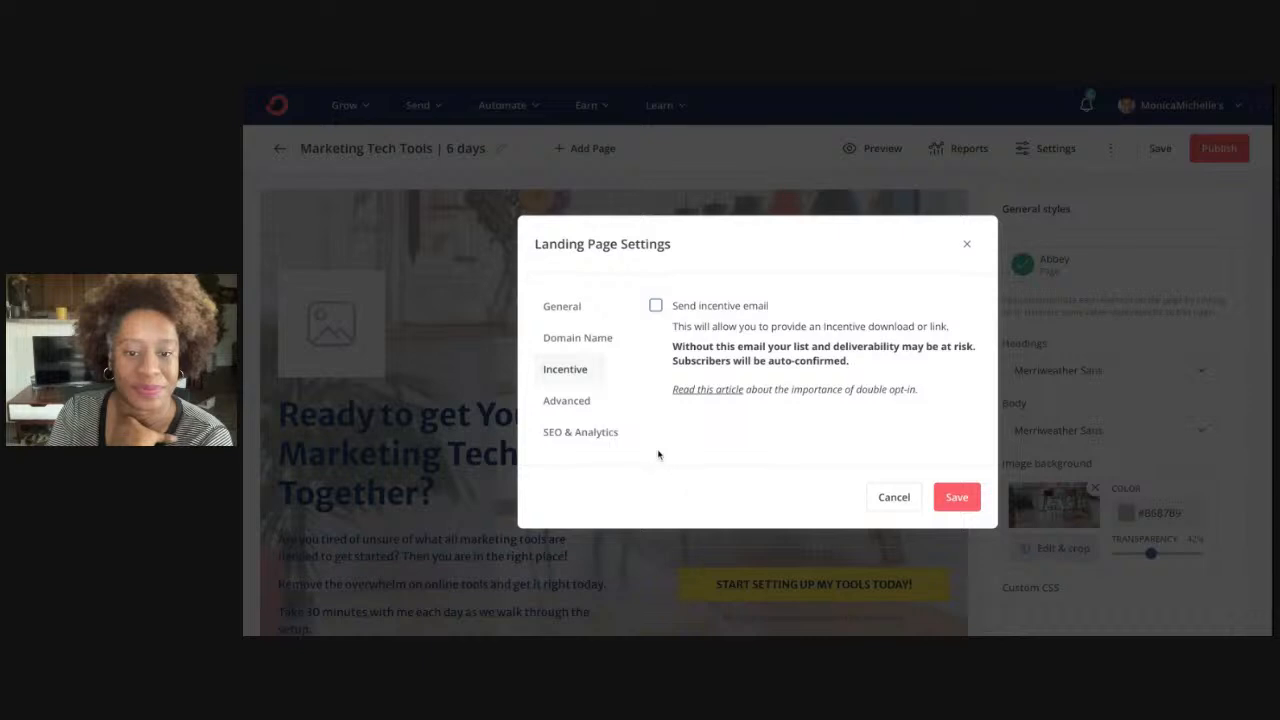
{"action": "left_click", "coordinate": [655, 306]}
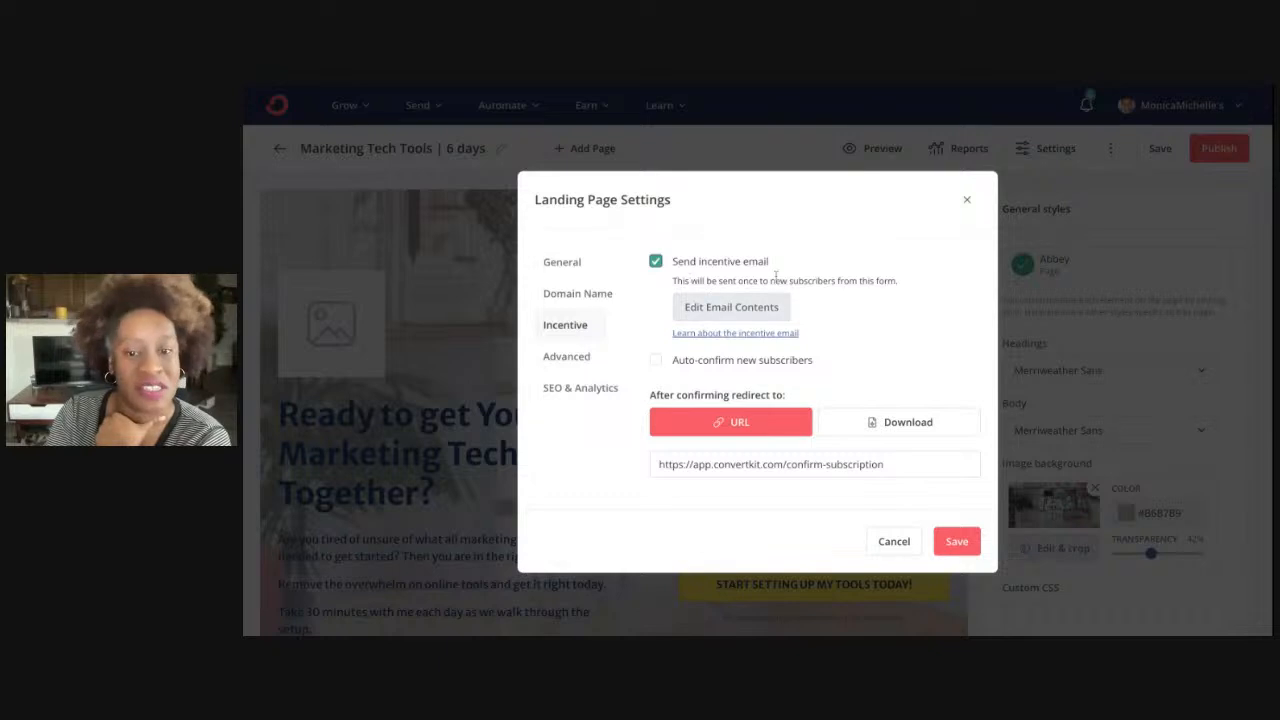
Change the incentive email button text to 'Download the things now'
{"action": "left_click", "coordinate": [717, 316]}
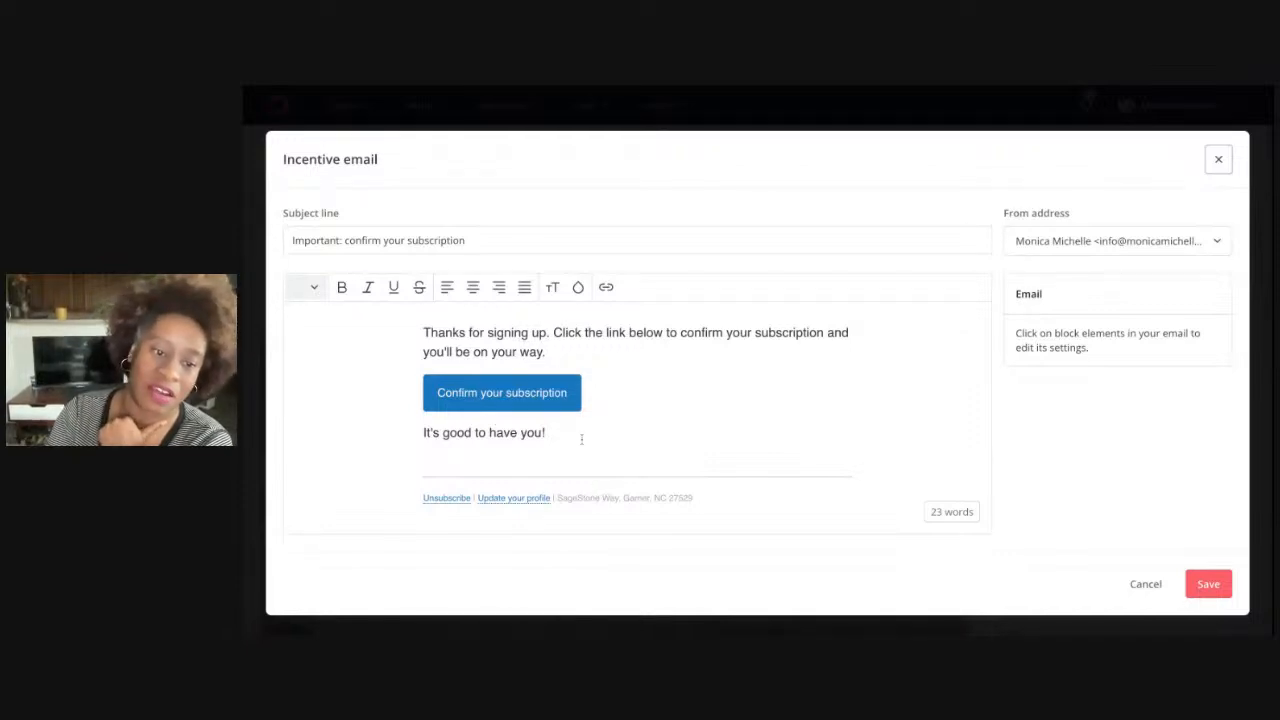
{"action": "left_click", "coordinate": [567, 394]}
{"action": "left_click_drag", "start_coordinate": [570, 393], "coordinate": [437, 394]}
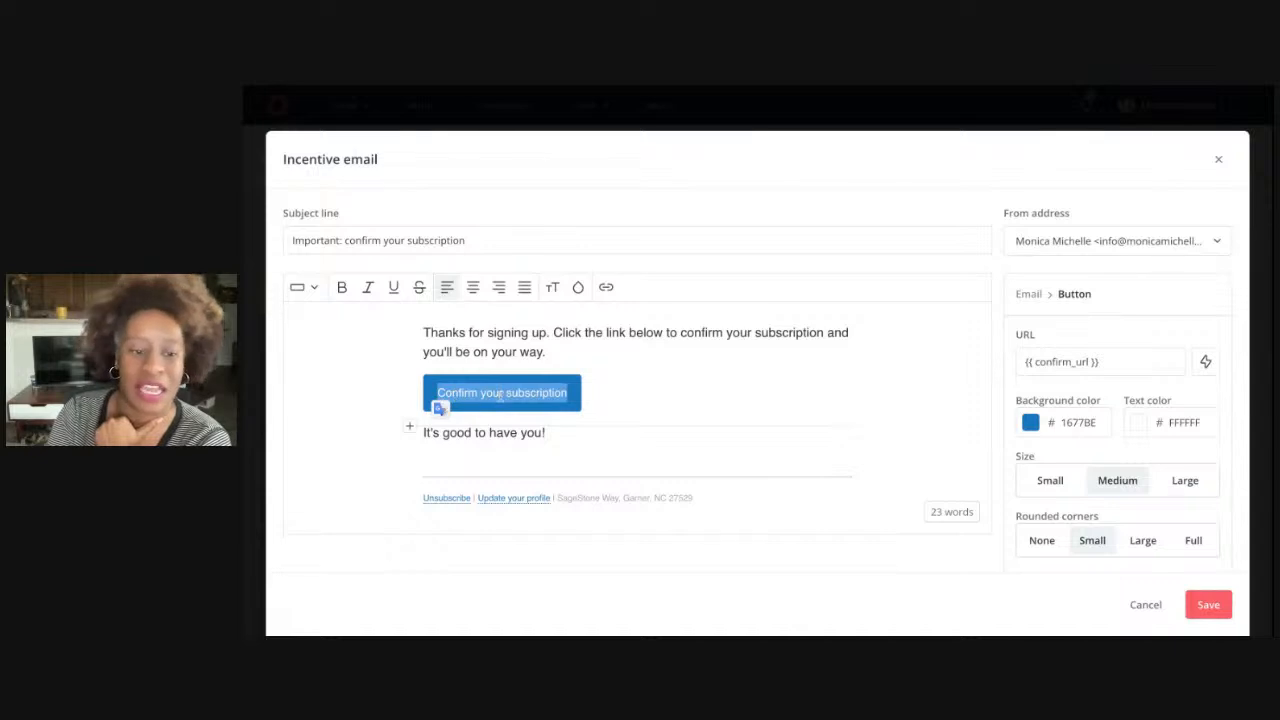
{"action": "type", "text": "D"}
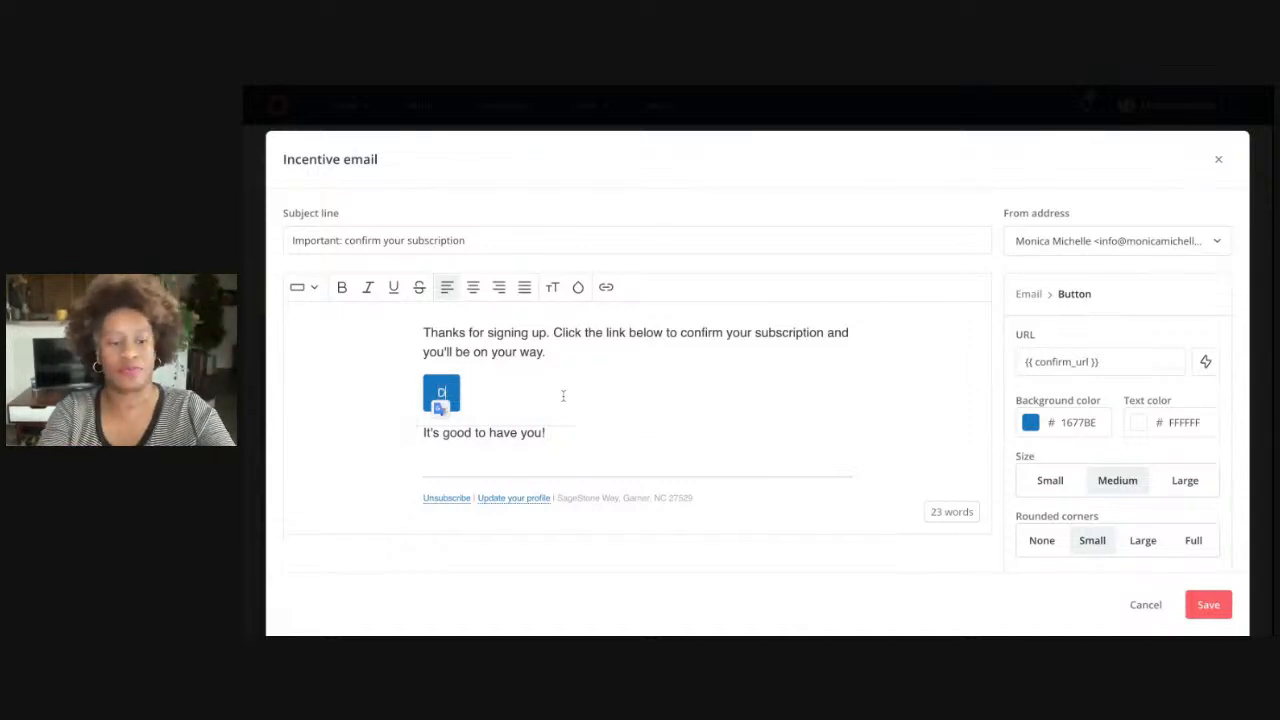
{"action": "type", "text": "ownload the things now"}
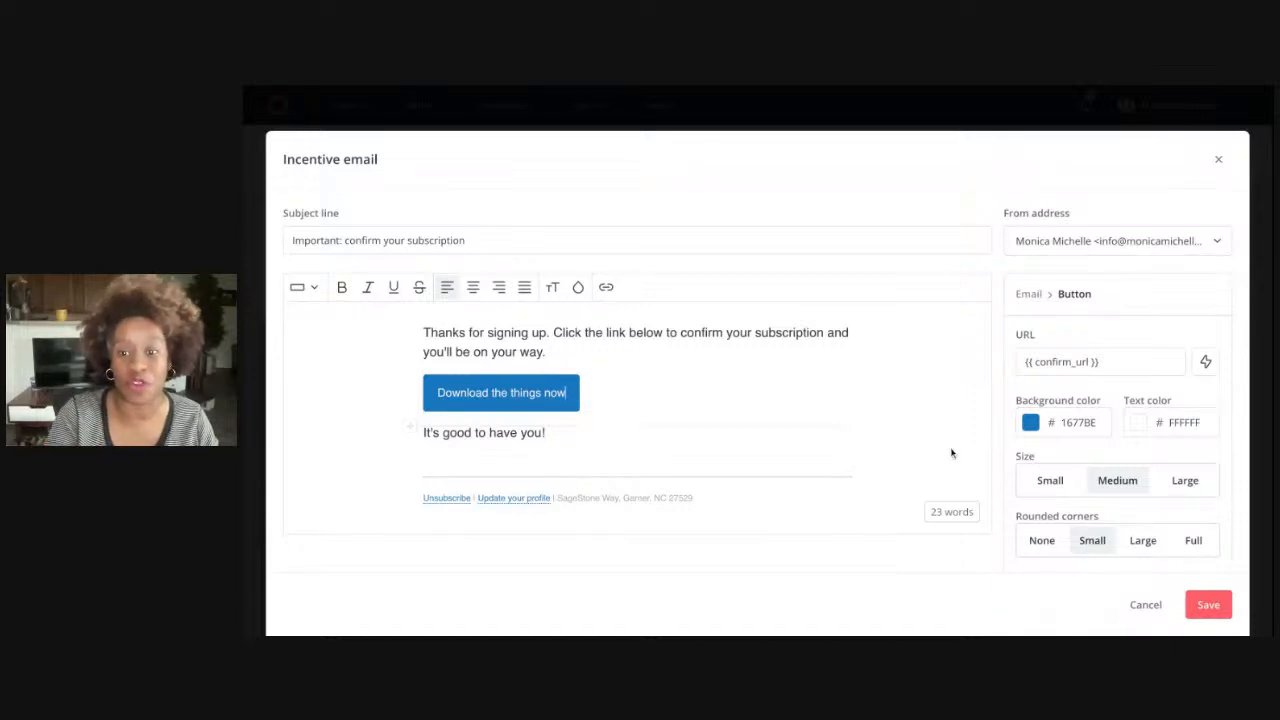
Give the button a yellow #F1D84E background with navy text from Saved colors
{"action": "left_click", "coordinate": [1031, 424]}
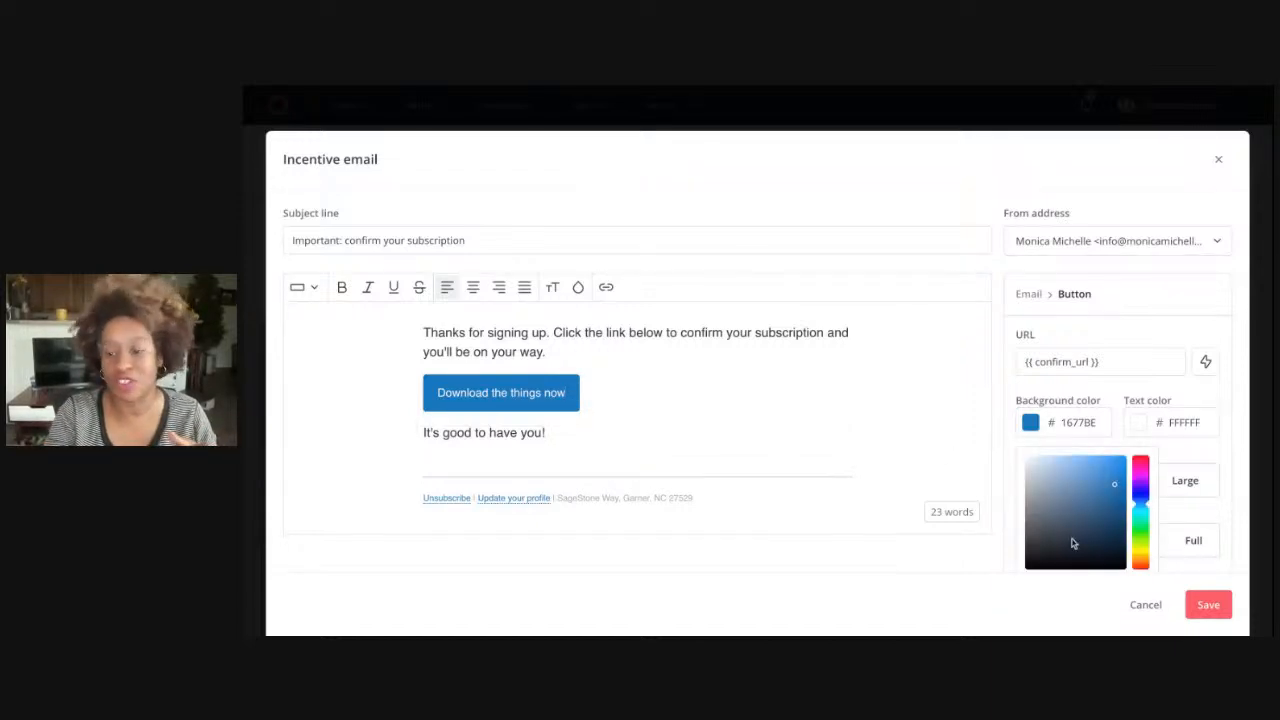
{"action": "scroll", "coordinate": [1072, 540], "scroll_direction": "down", "scroll_amount": 2}
{"action": "left_click", "coordinate": [1033, 552]}
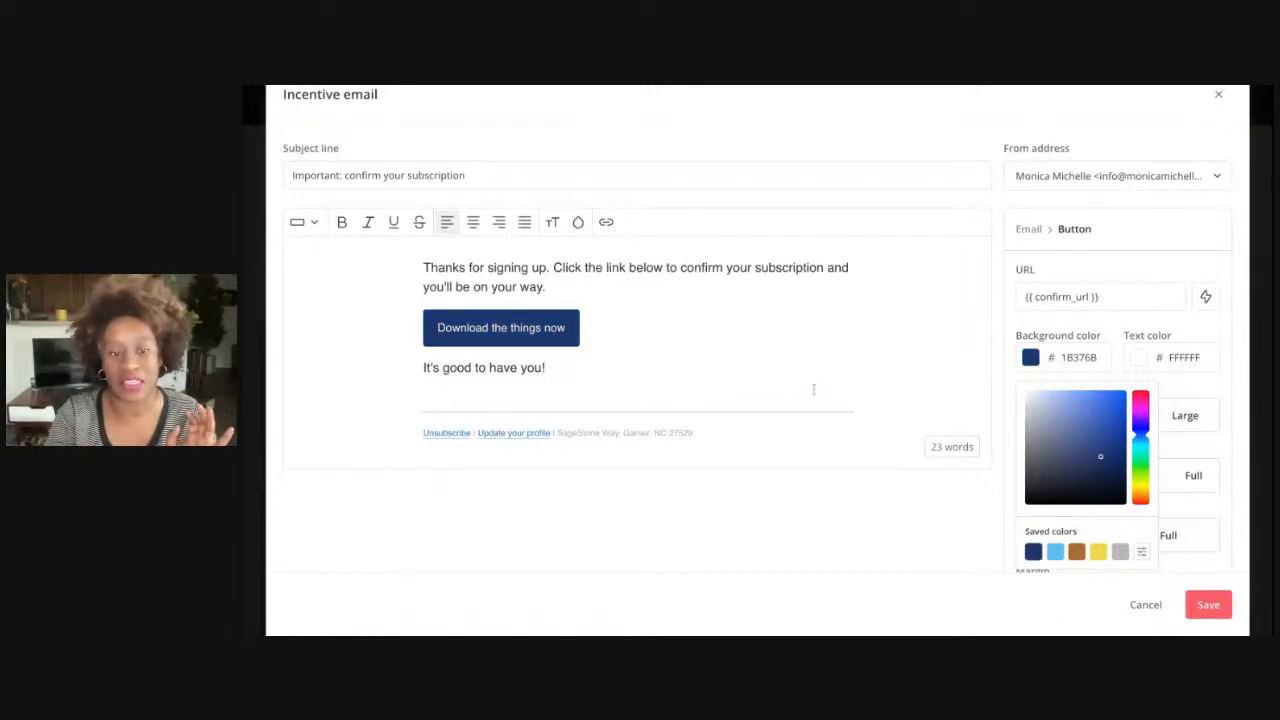
{"action": "left_click", "coordinate": [1139, 361]}
{"action": "left_click", "coordinate": [1139, 361]}
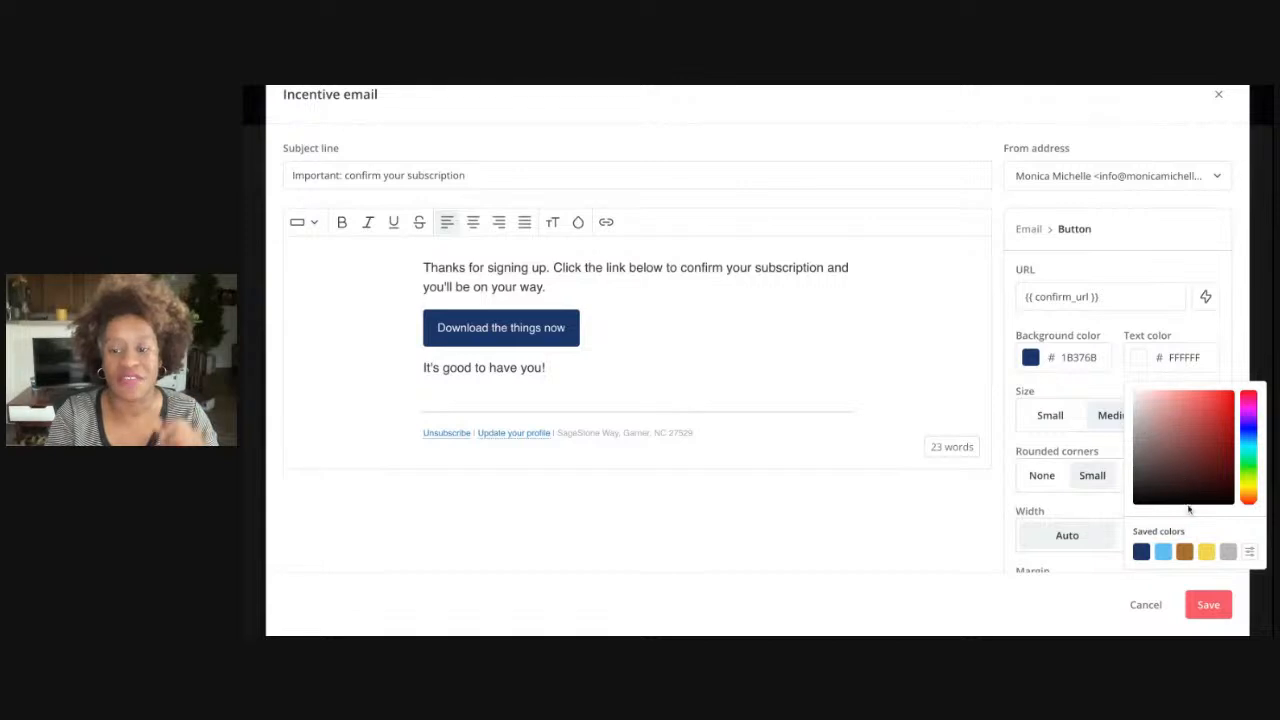
{"action": "left_click", "coordinate": [1206, 552]}
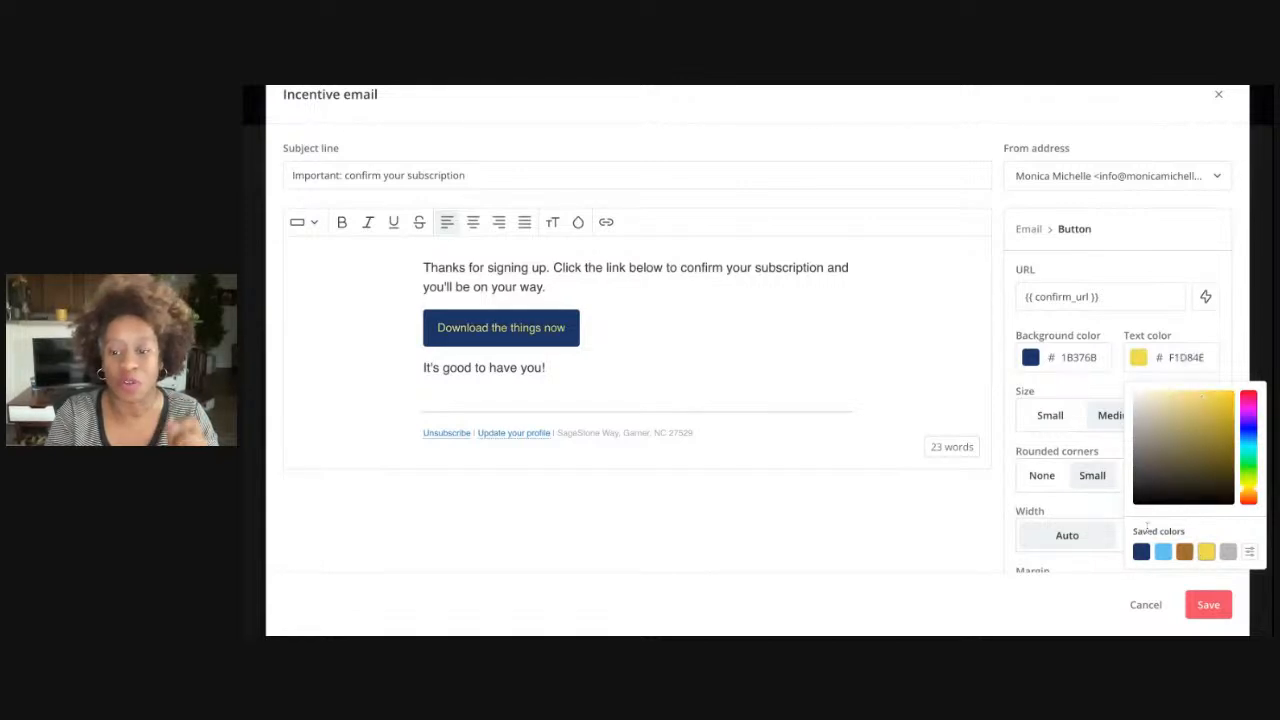
{"action": "left_click", "coordinate": [1042, 380]}
{"action": "left_click", "coordinate": [1050, 368]}
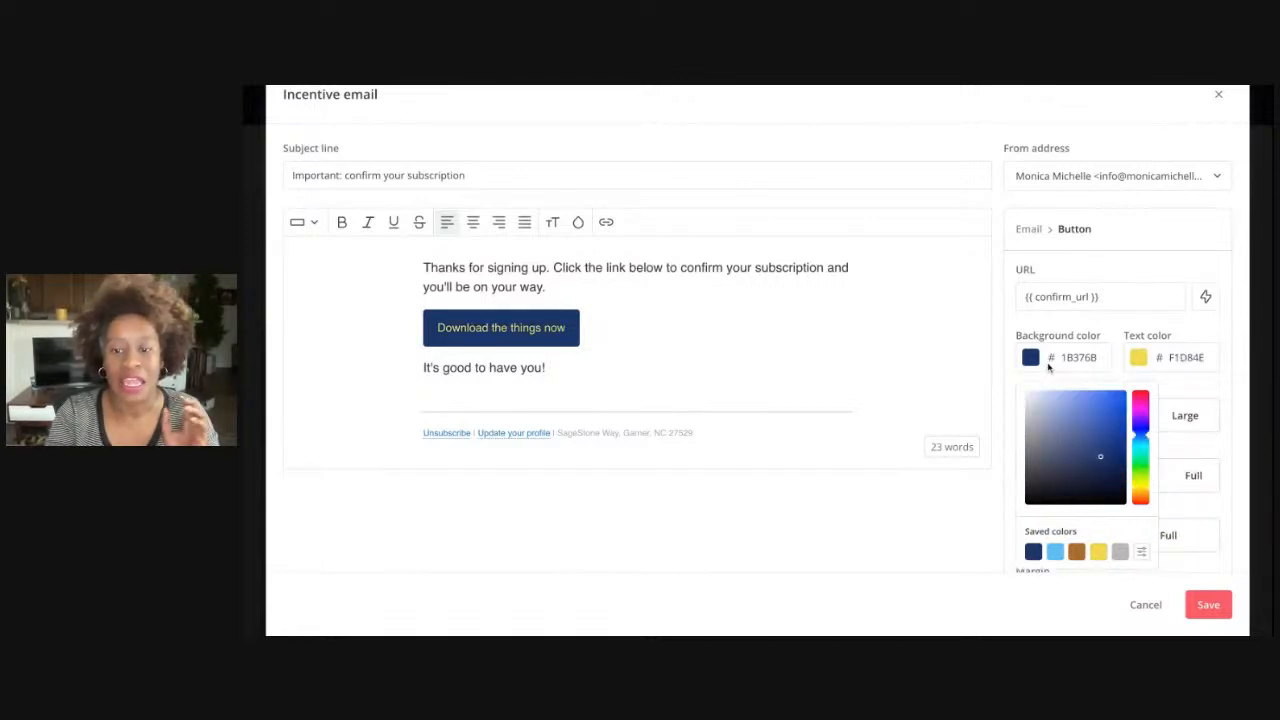
{"action": "left_click", "coordinate": [1098, 552]}
{"action": "left_click", "coordinate": [1165, 380]}
{"action": "left_click", "coordinate": [1169, 375]}
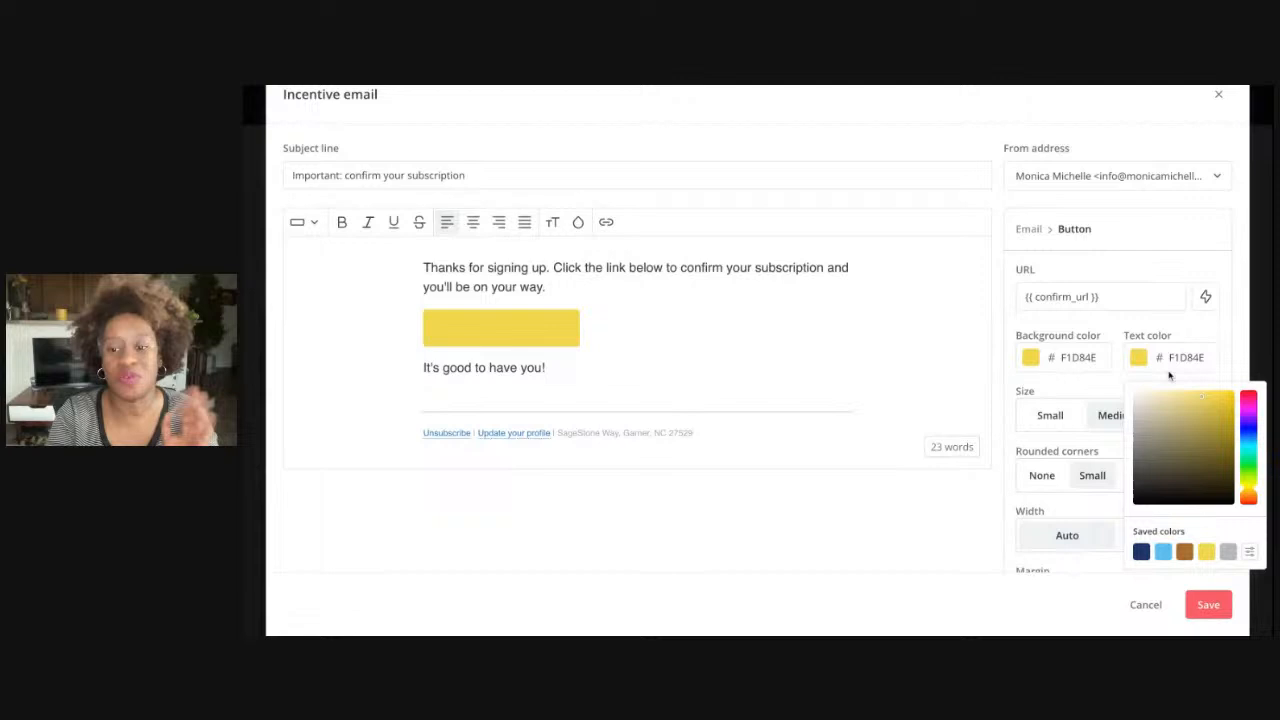
{"action": "left_click", "coordinate": [1141, 552]}
{"action": "left_click", "coordinate": [992, 429]}
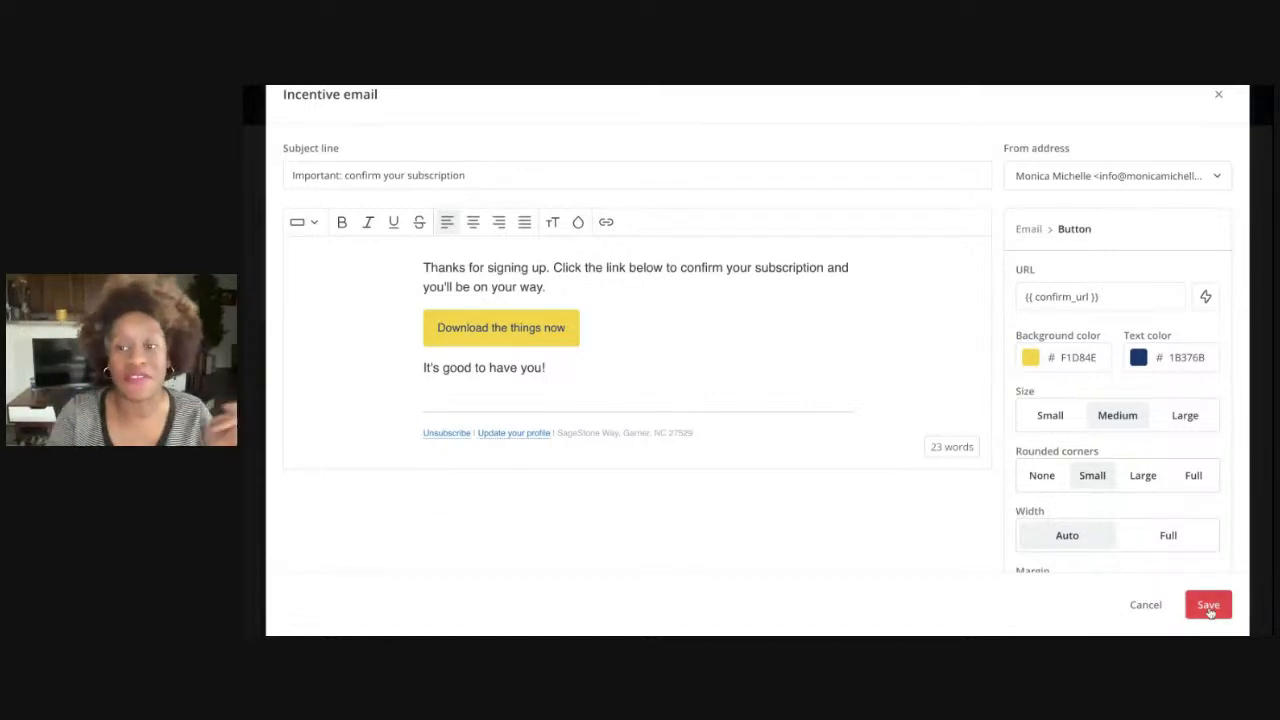
{"action": "scroll", "coordinate": [1172, 312], "scroll_direction": "down", "scroll_amount": 5}
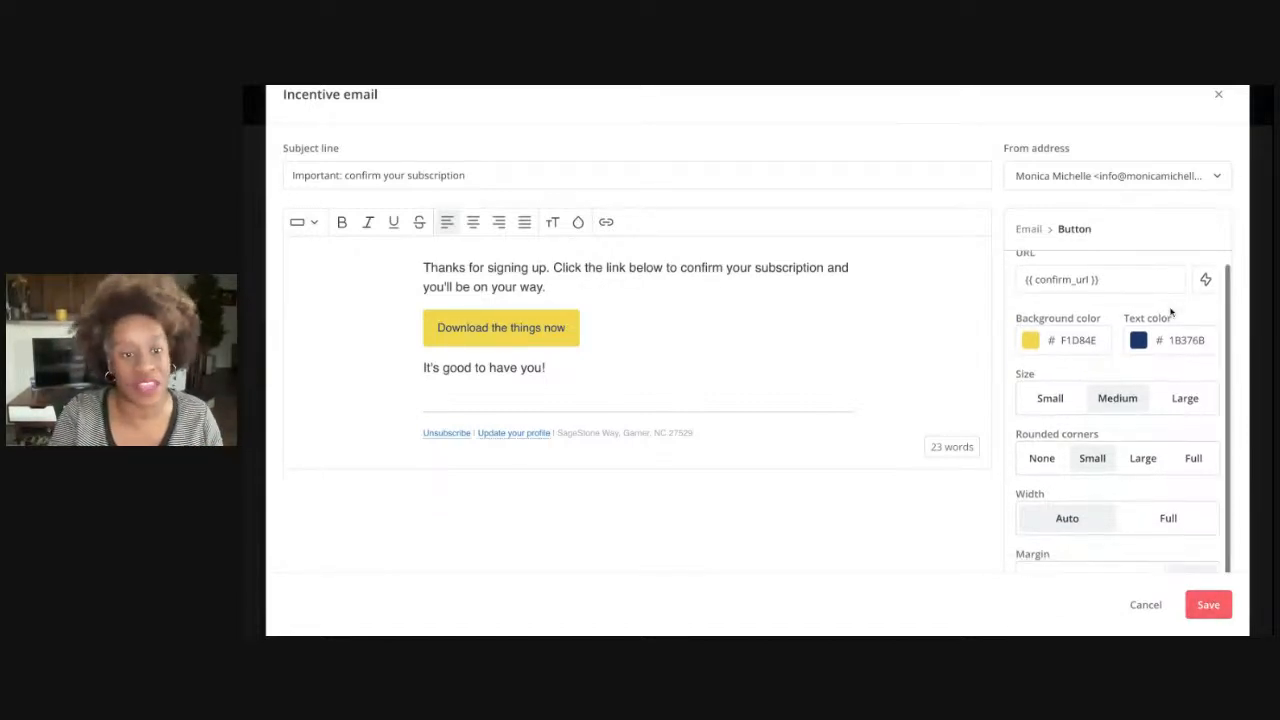
{"action": "scroll", "coordinate": [1171, 312], "scroll_direction": "down", "scroll_amount": 1}
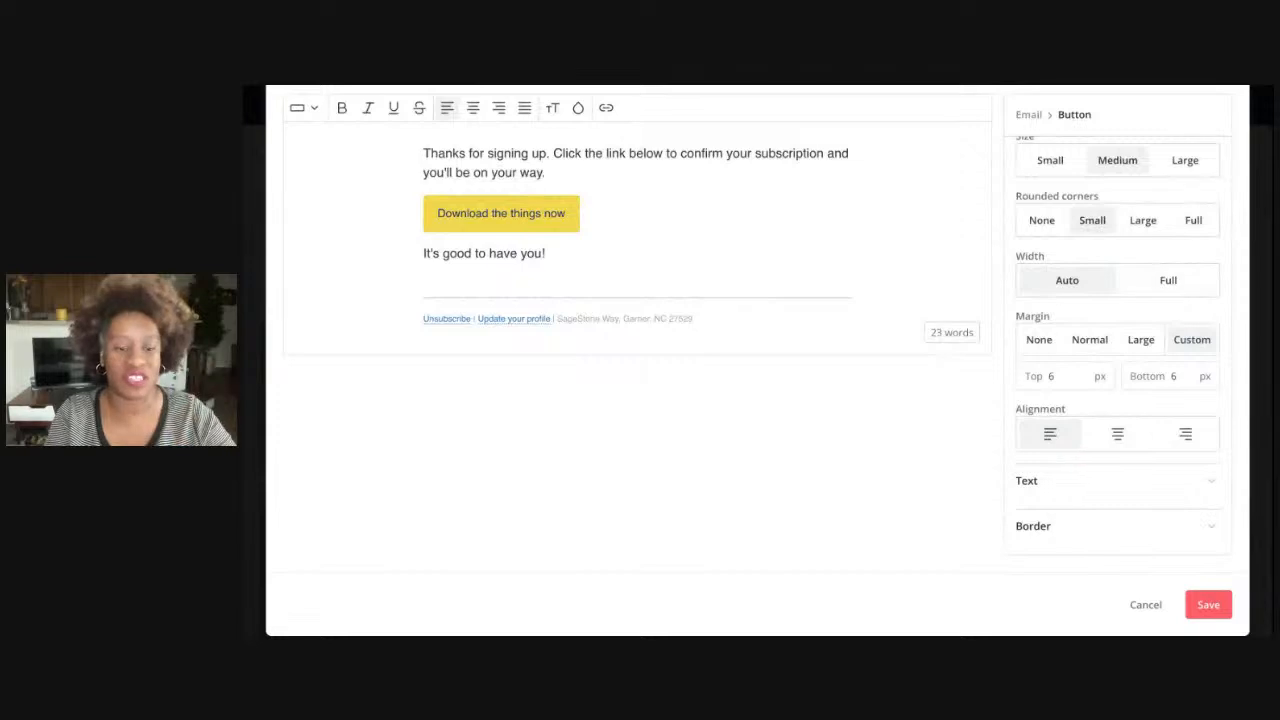
{"action": "scroll", "coordinate": [1171, 312], "scroll_direction": "up", "scroll_amount": 5}
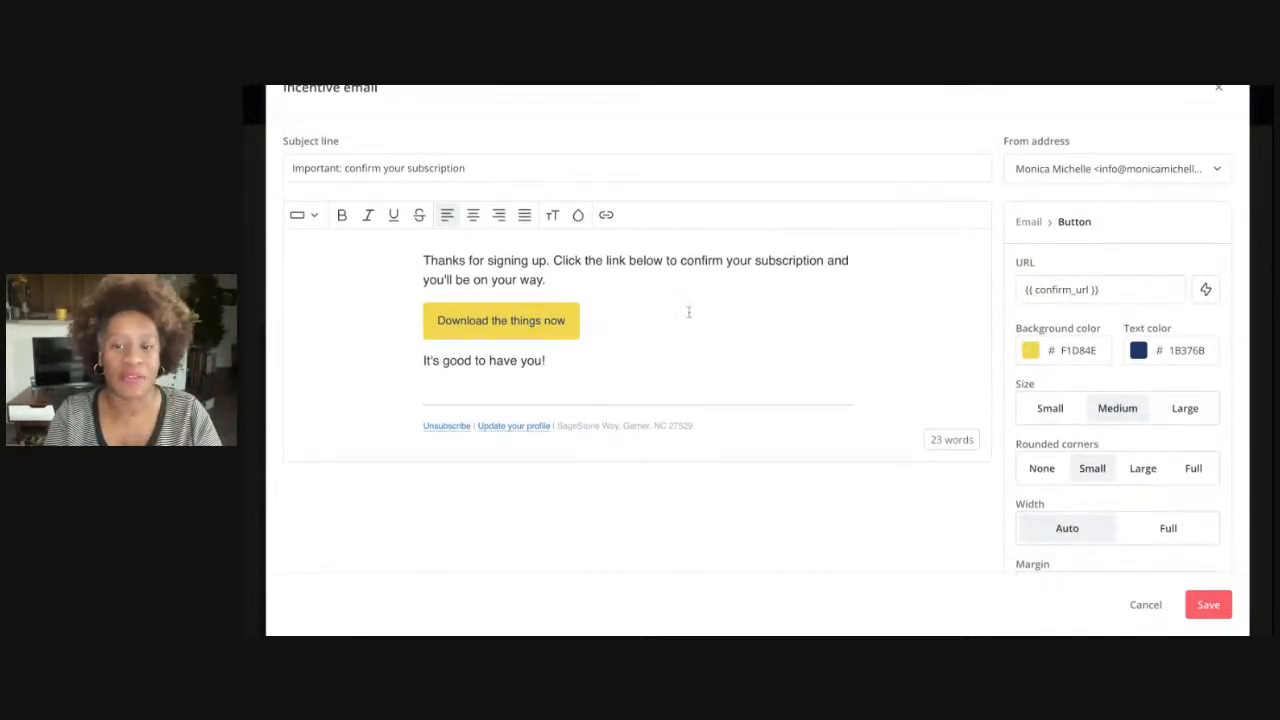
{"action": "scroll", "coordinate": [1180, 185], "scroll_direction": "up", "scroll_amount": 2}
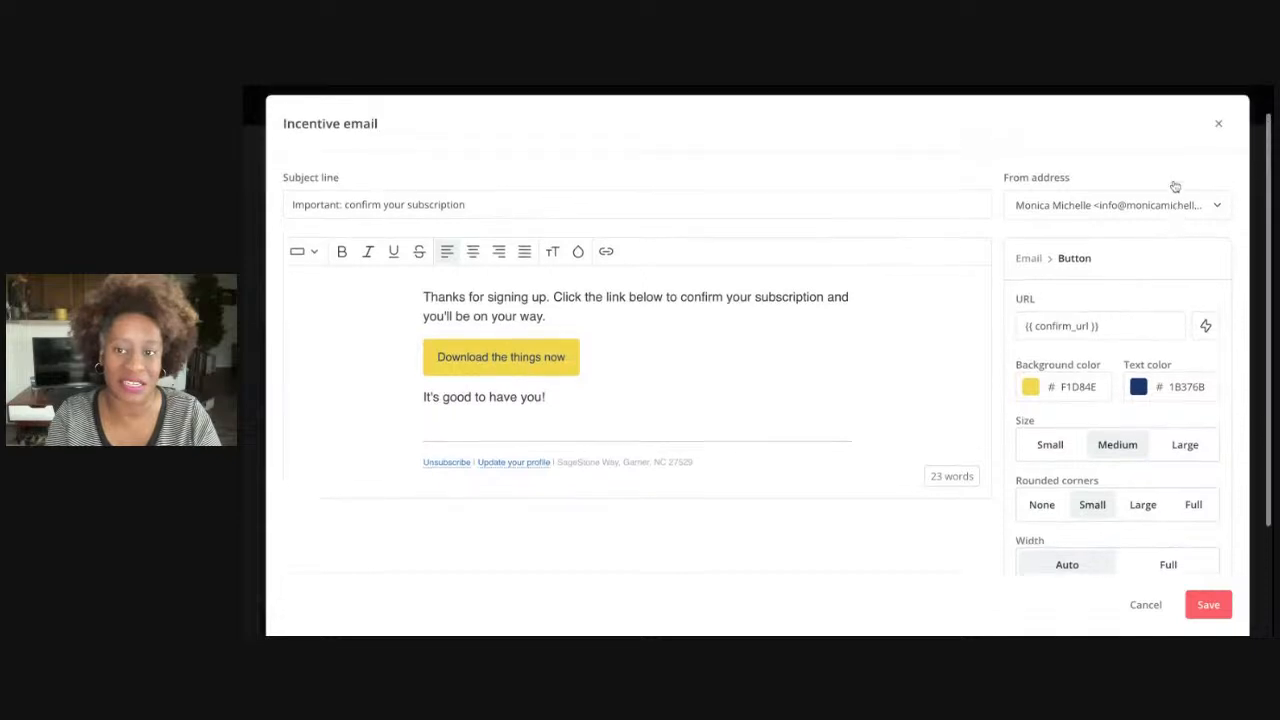
Close the incentive email editor, uncheck 'Send incentive email', and save settings from the Advanced tab
{"action": "left_click", "coordinate": [1219, 152]}
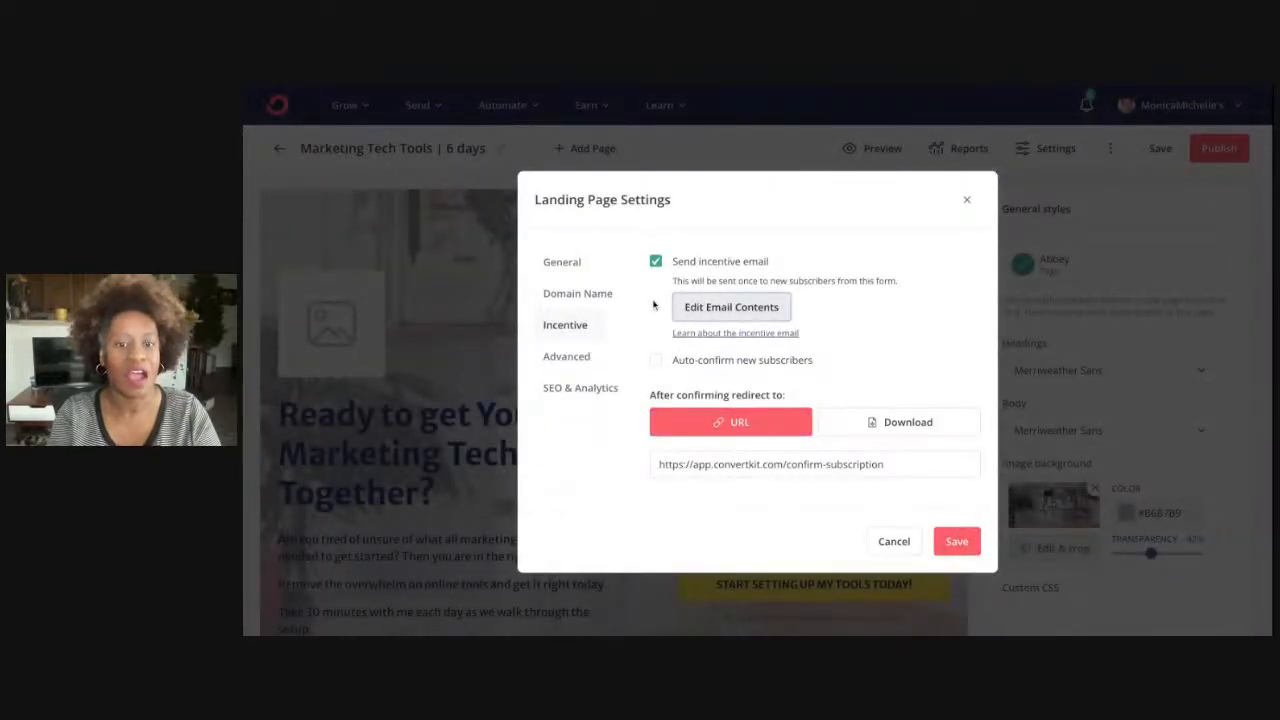
{"action": "left_click", "coordinate": [655, 262]}
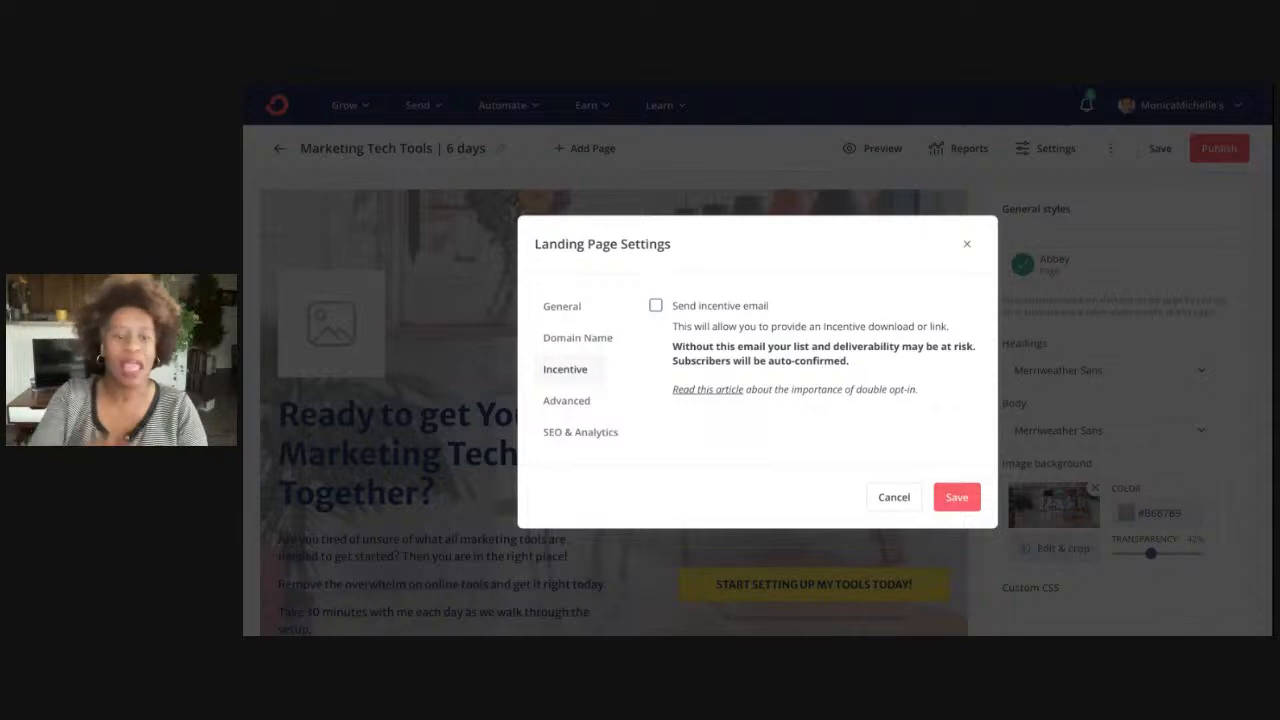
{"action": "left_click", "coordinate": [566, 400]}
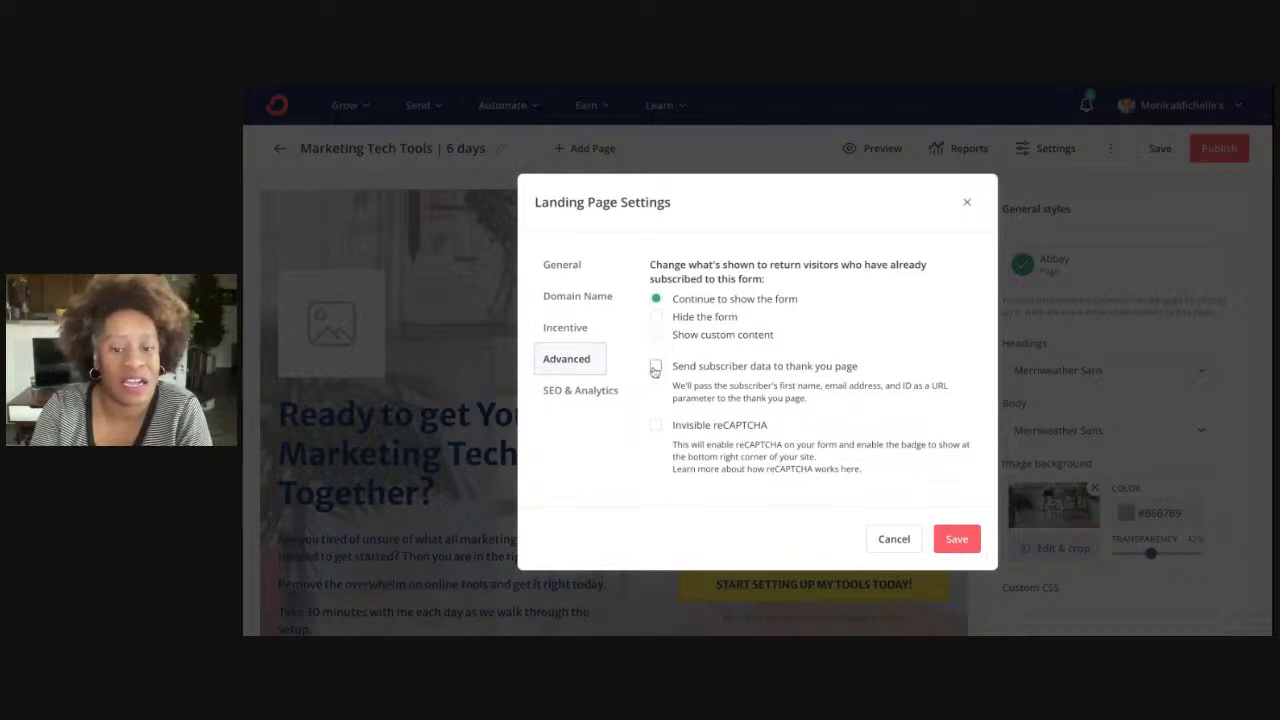
{"action": "left_click", "coordinate": [959, 539]}
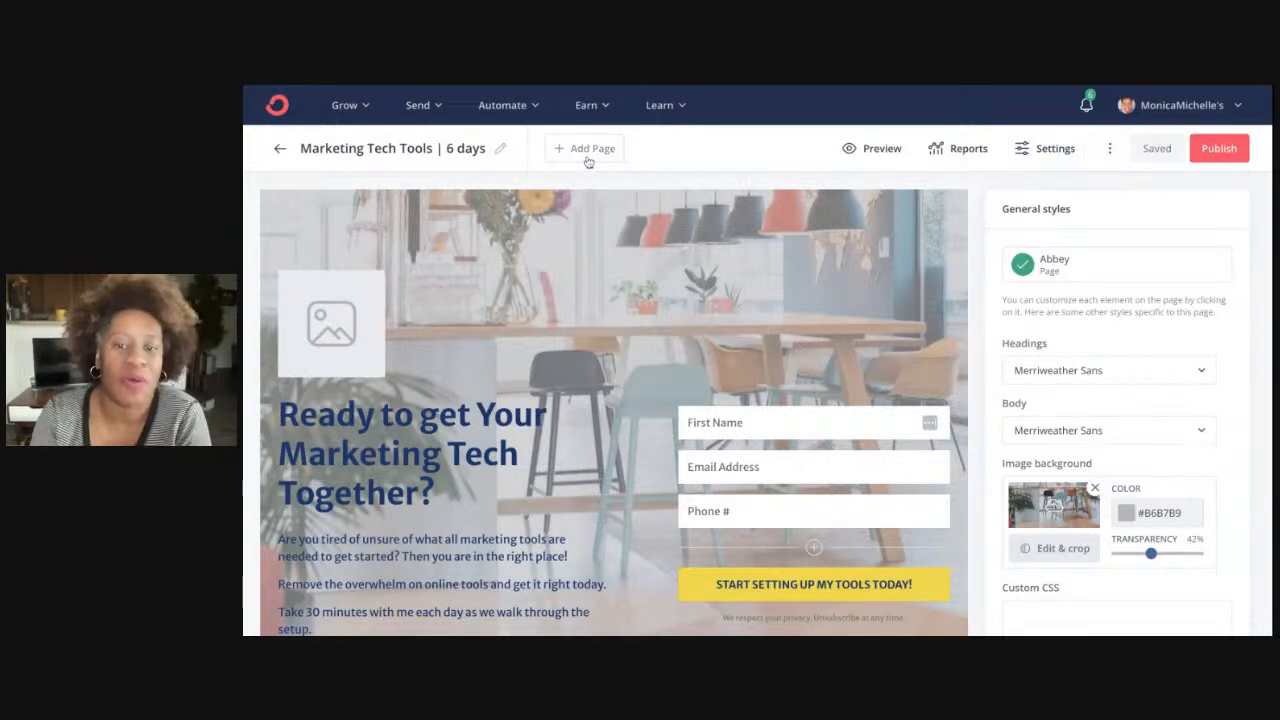
Add a thank-you page and rewrite its body paragraph as the Marketing Tech Tool sentence
{"action": "left_click", "coordinate": [588, 156]}
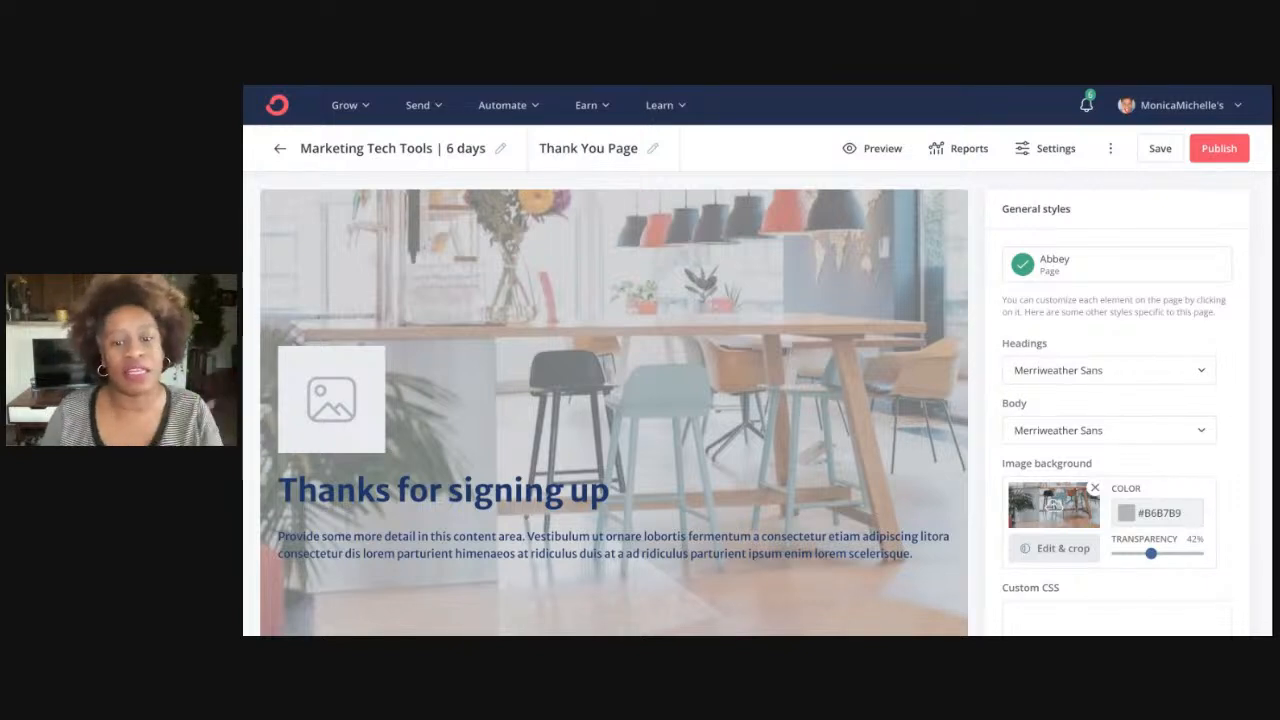
{"action": "scroll", "coordinate": [608, 334], "scroll_direction": "down", "scroll_amount": 1}
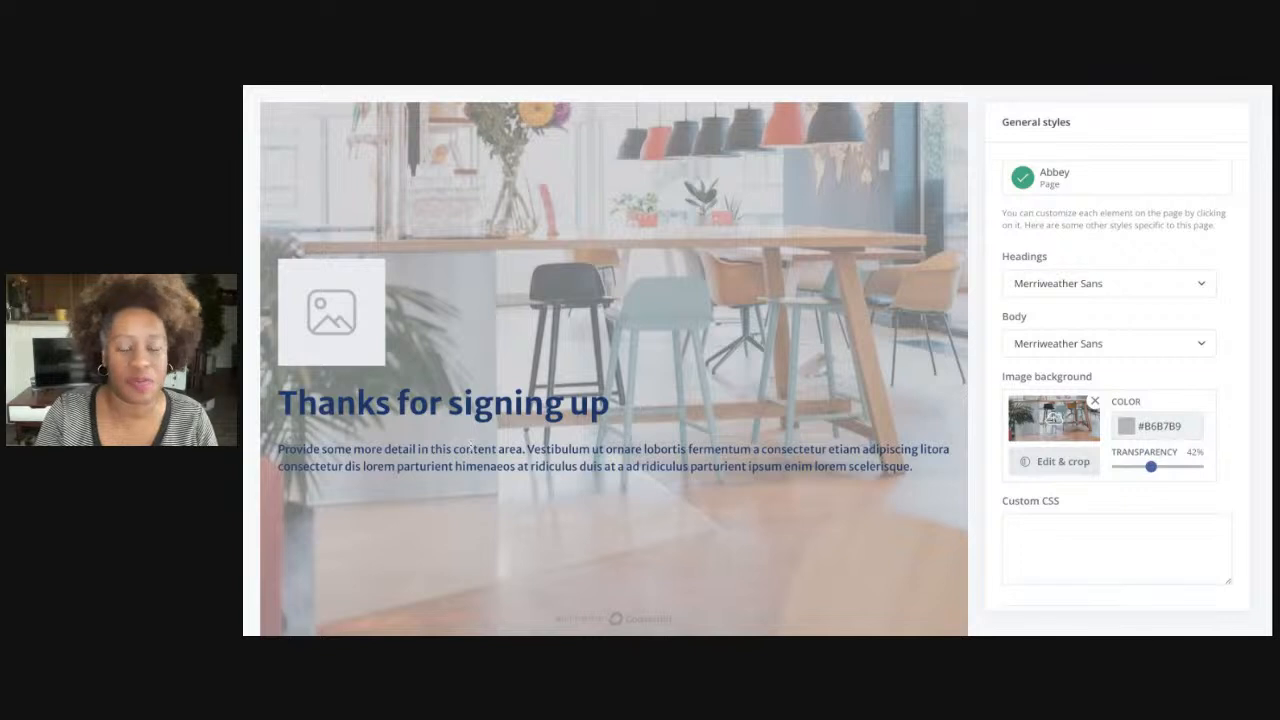
{"action": "left_click", "coordinate": [472, 450]}
{"action": "key", "text": "ctrl+a"}
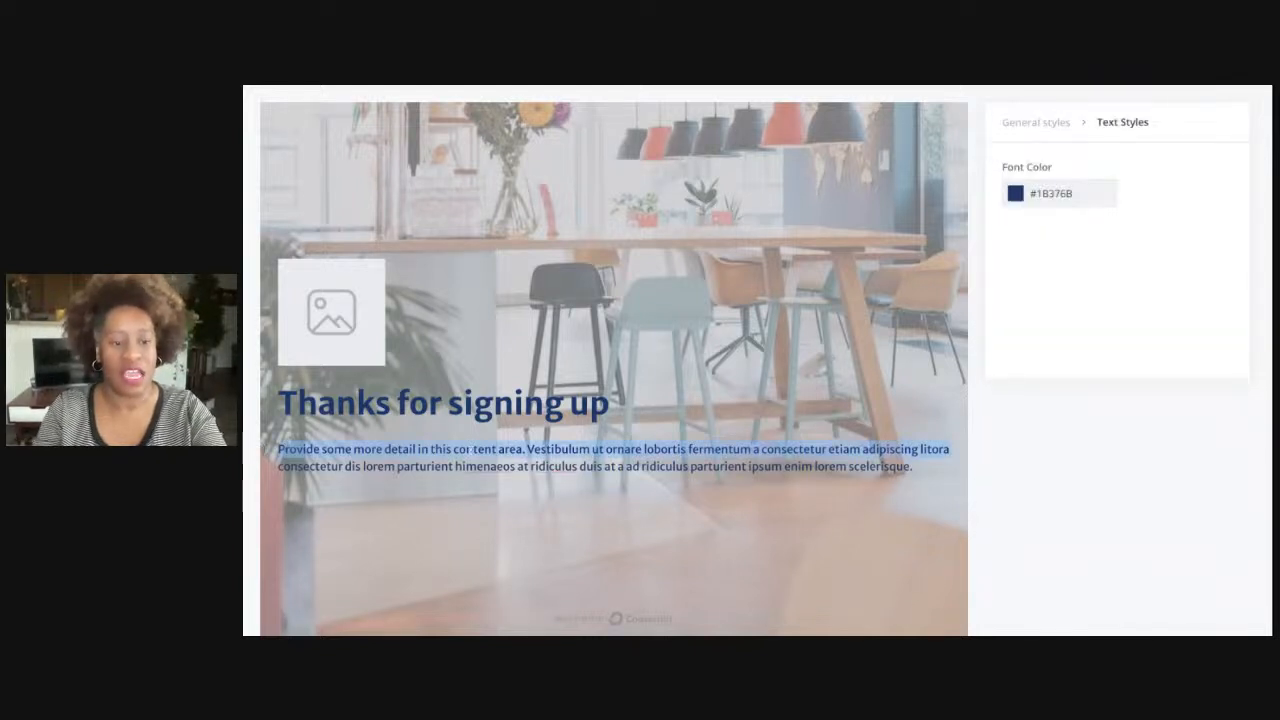
{"action": "type", "text": "Chec"}
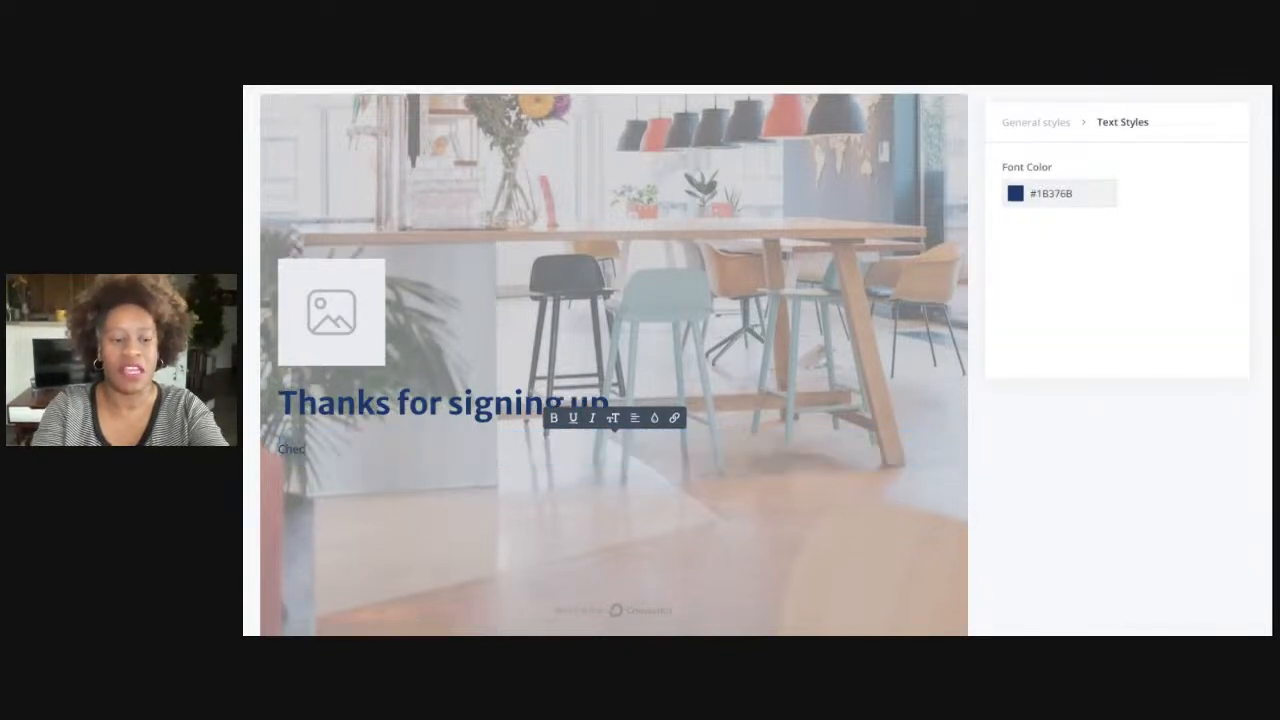
{"action": "type", "text": "k your email for the"}
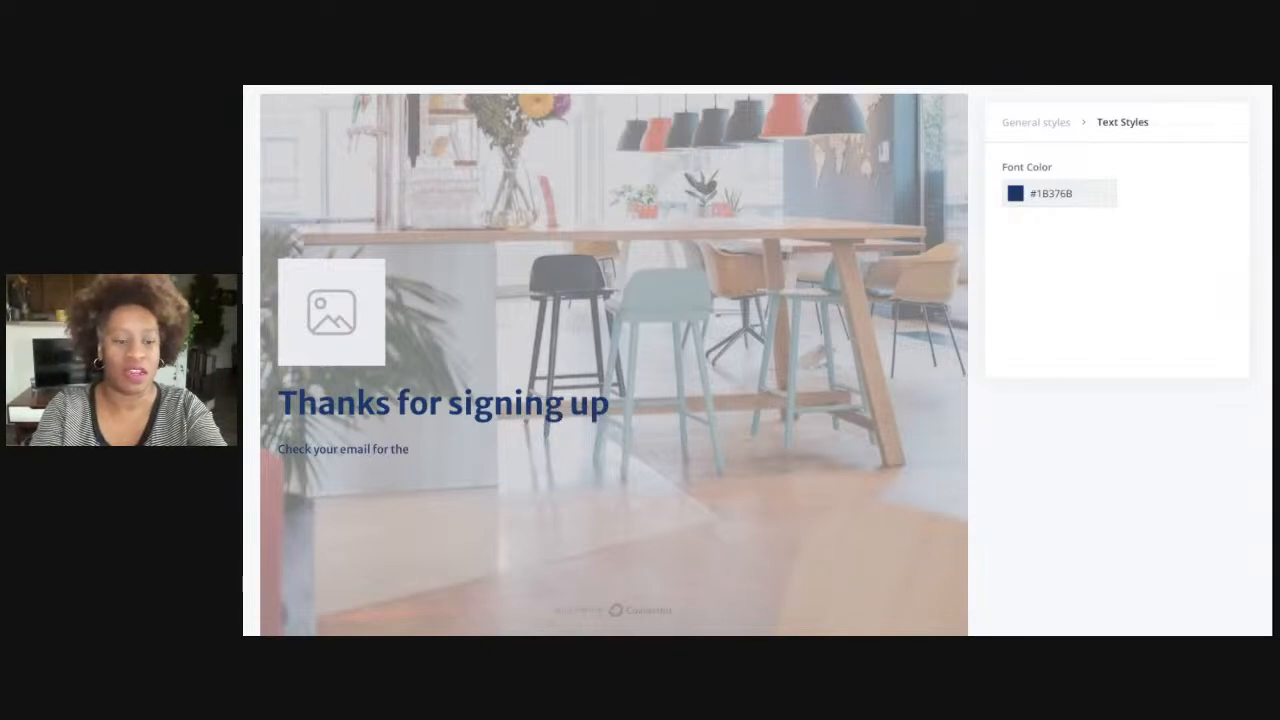
{"action": "key", "text": "BackSpace"}
{"action": "key", "text": "BackSpace"}
{"action": "key", "text": "BackSpace"}
{"action": "type", "text": "your firs"}
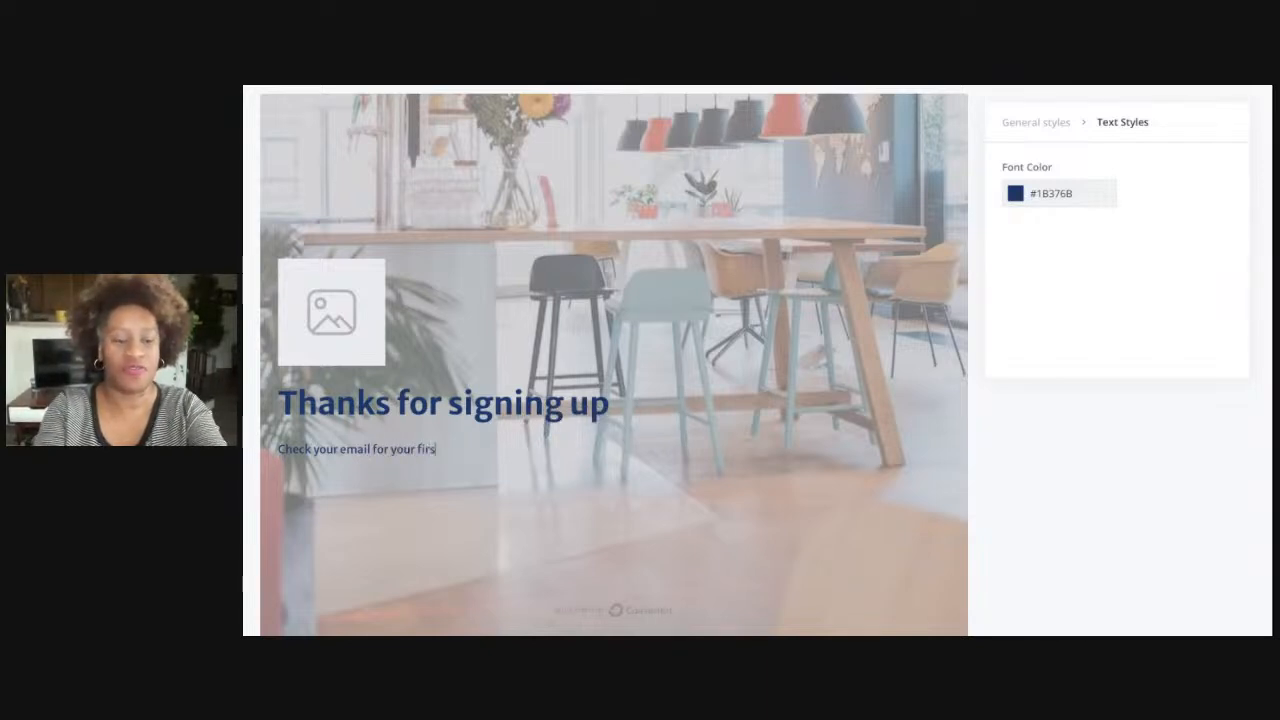
{"action": "type", "text": "t Mar"}
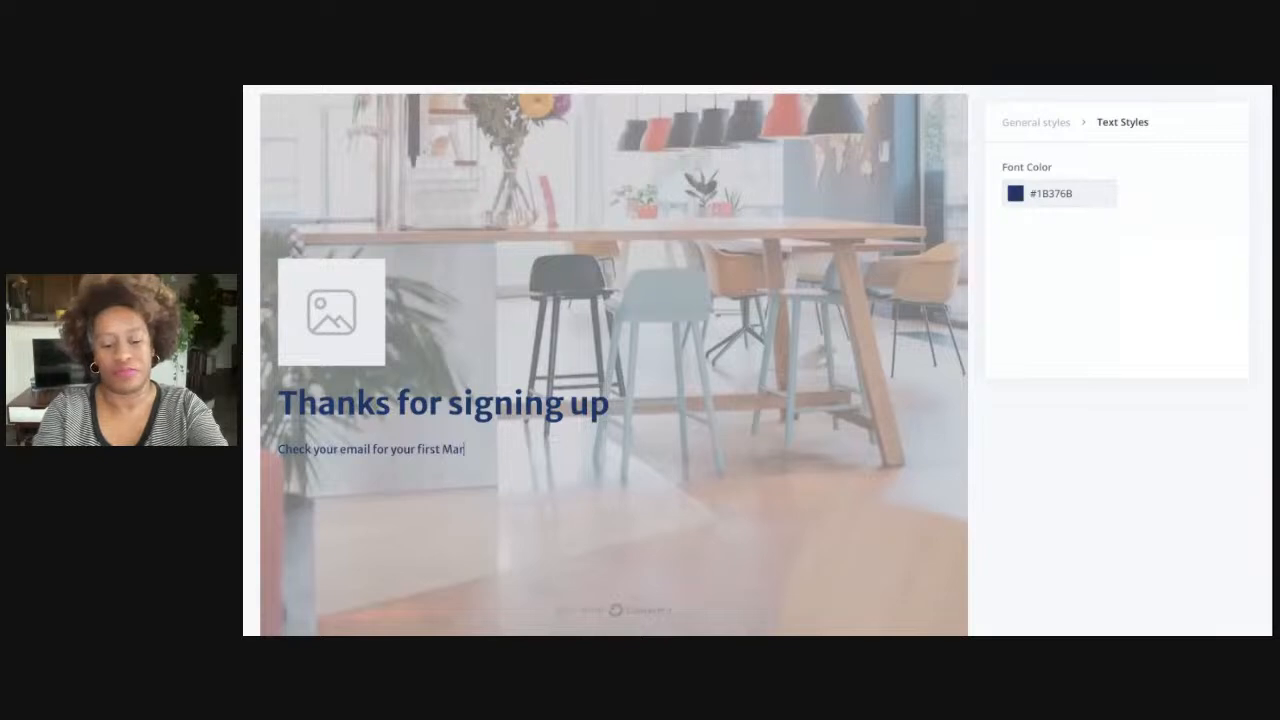
{"action": "type", "text": "keting Te"}
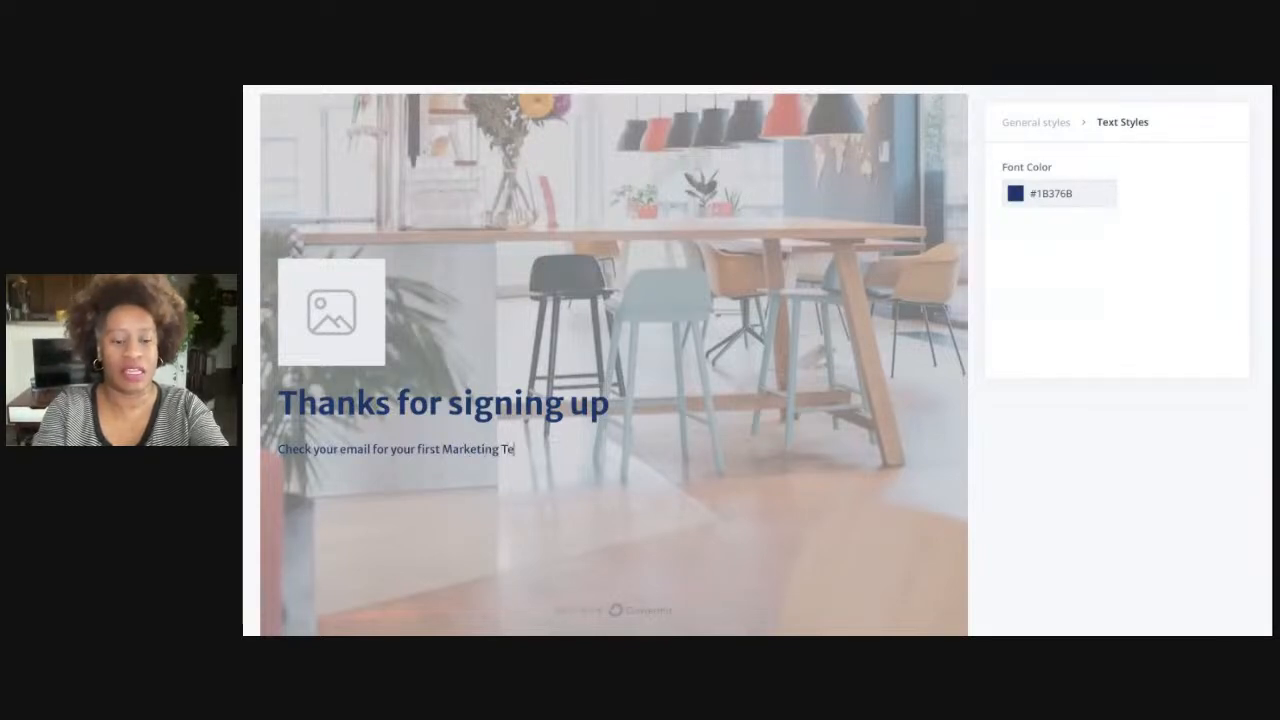
{"action": "type", "text": "ch Tool."}
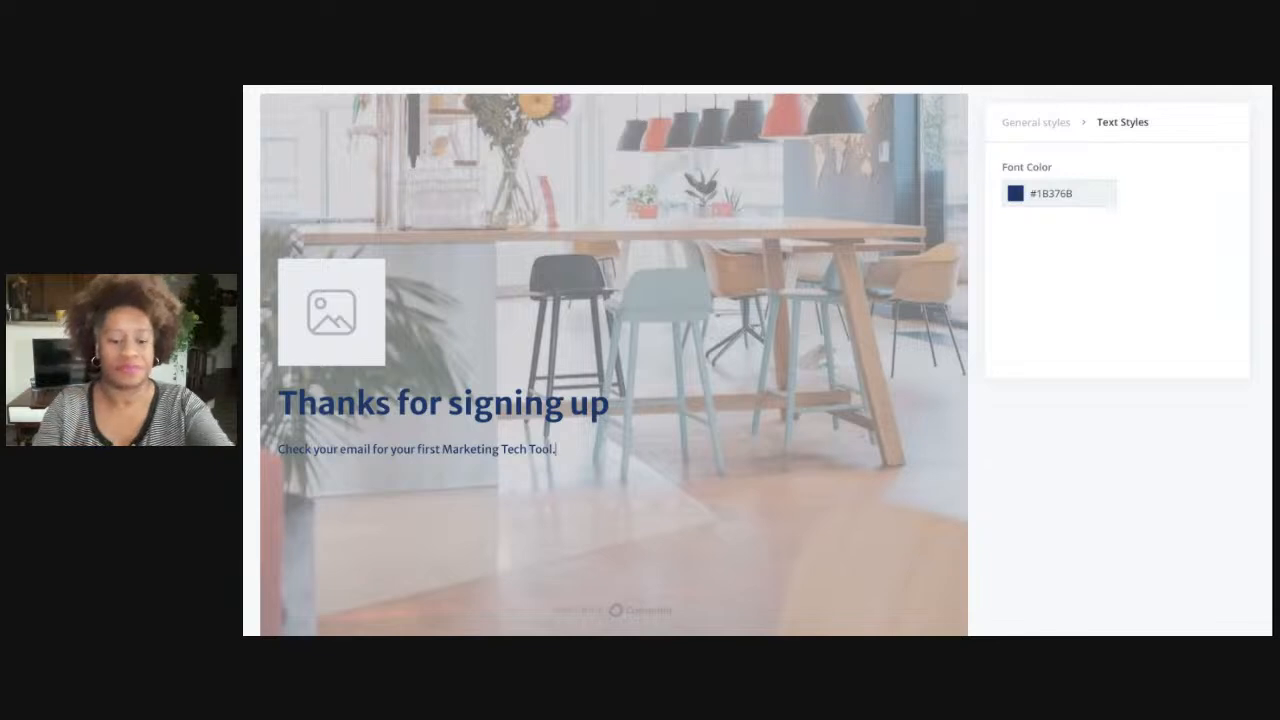
{"action": "type", "text": " Plus it's"}
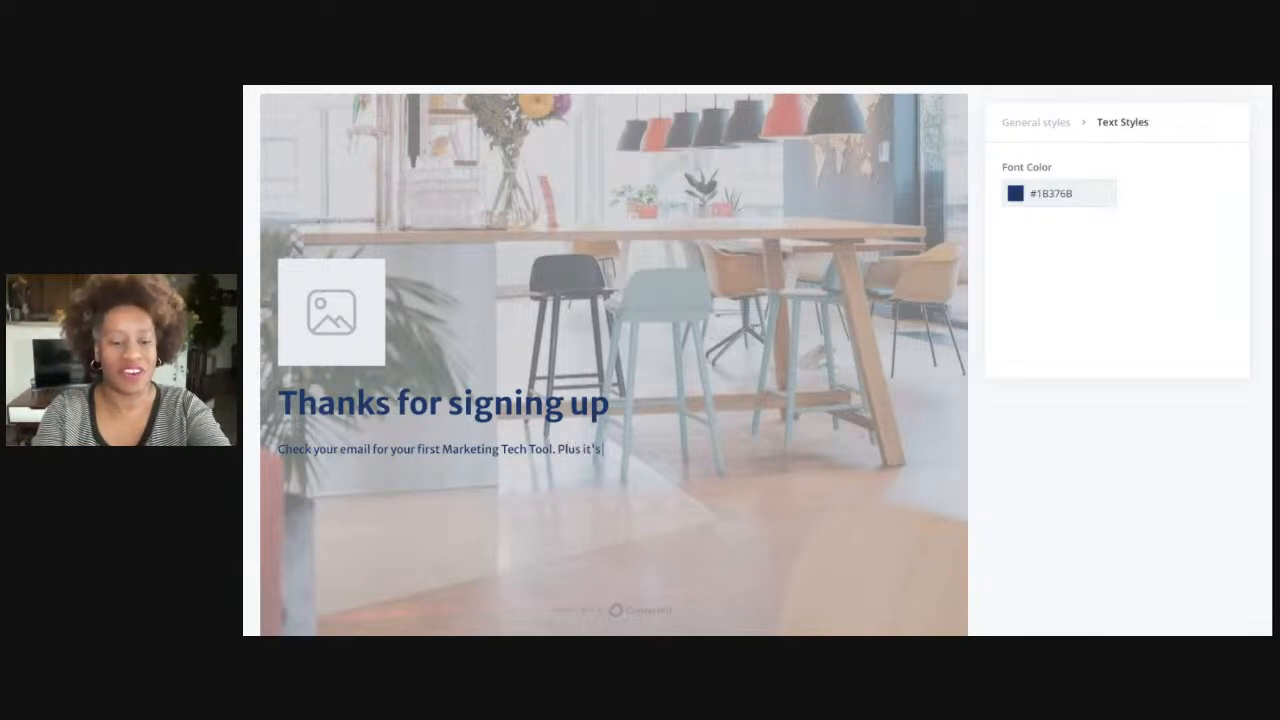
{"action": "type", "text": " free"}
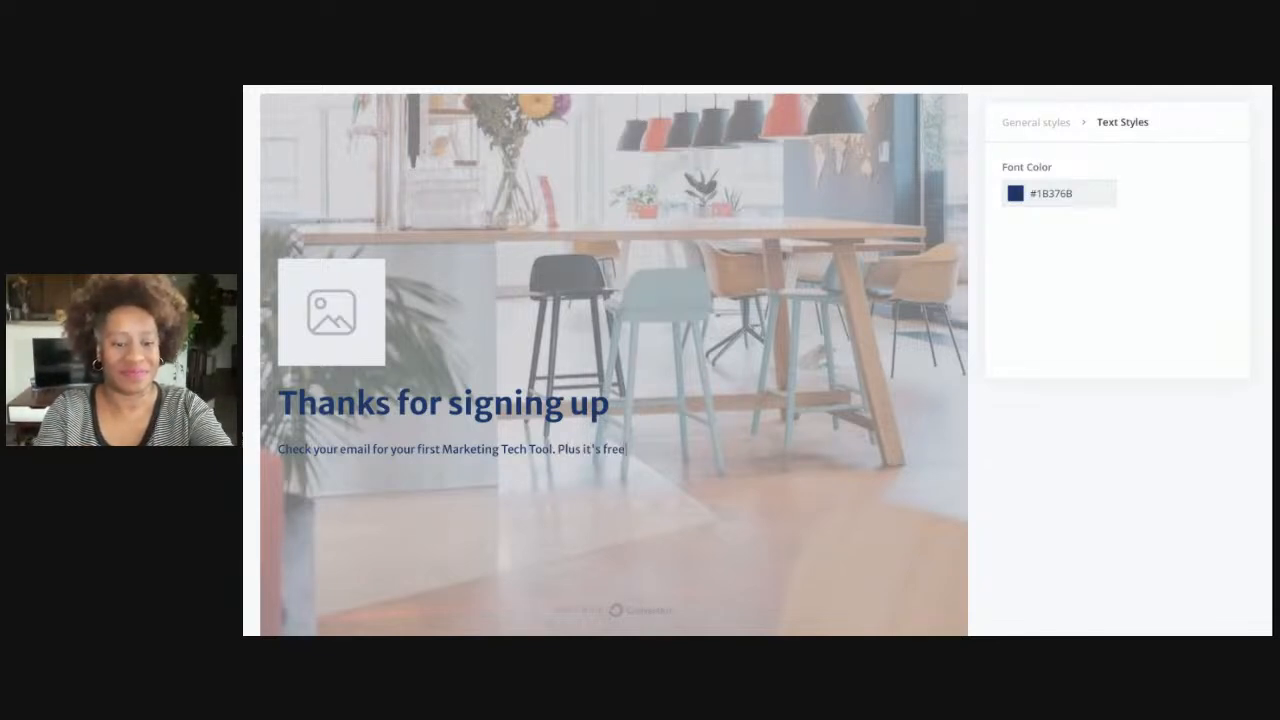
{"action": "key", "text": "BackSpace"}
{"action": "key", "text": "BackSpace"}
{"action": "key", "text": "BackSpace"}
{"action": "key", "text": "BackSpace"}
{"action": "type", "text": "a"}
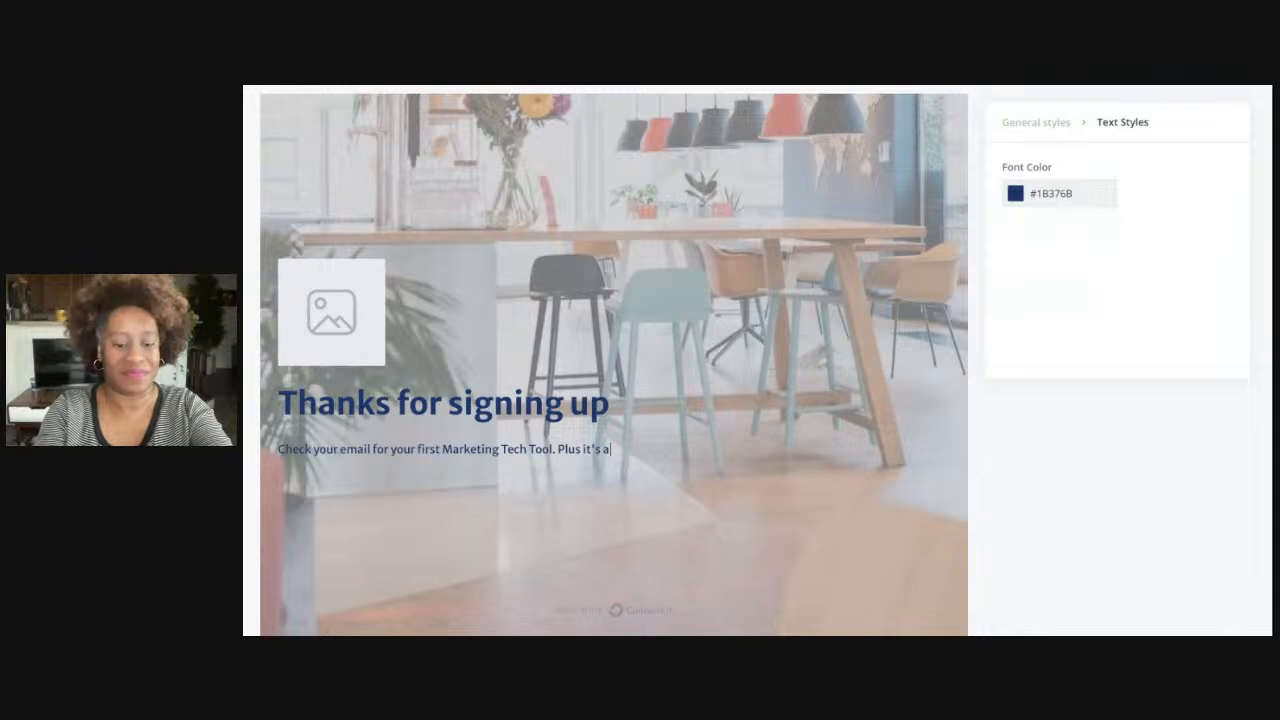
{"action": "type", "text": " free one!"}
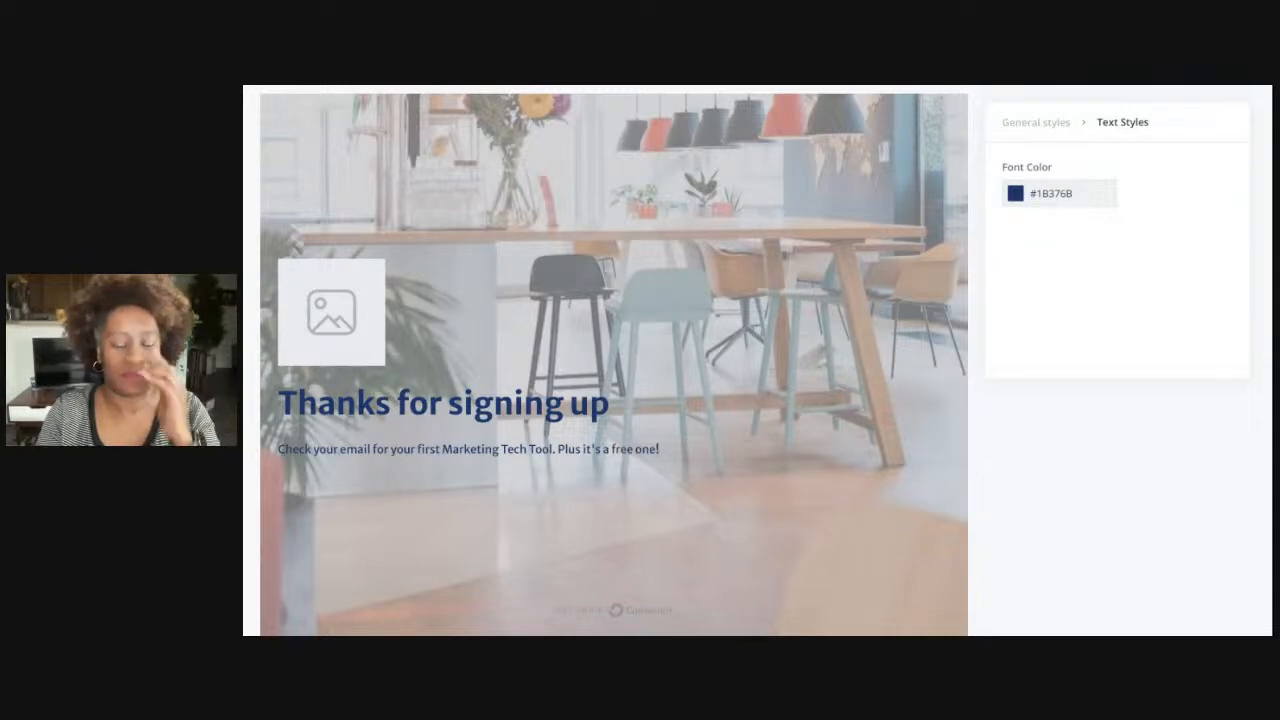
{"action": "scroll", "coordinate": [560, 380], "scroll_direction": "up", "scroll_amount": 2}
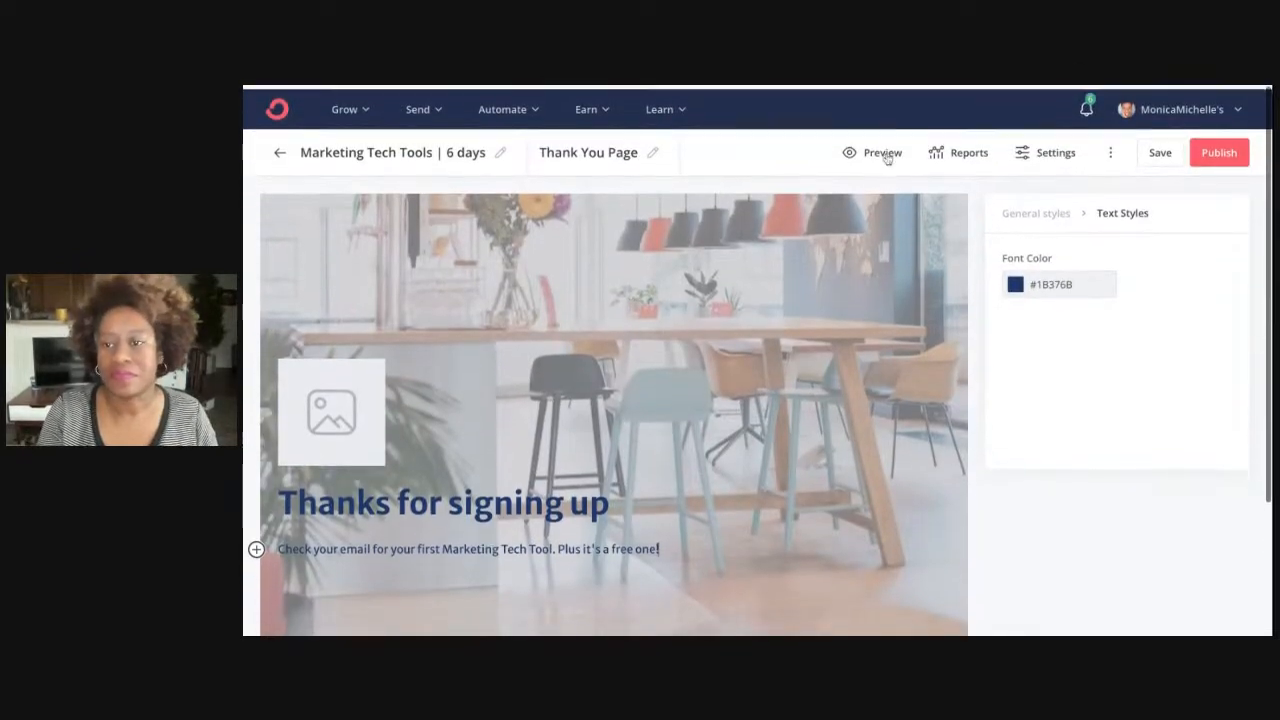
Save the landing page twice, then publish it to bring up the sharing panel
{"action": "left_click", "coordinate": [1163, 151]}
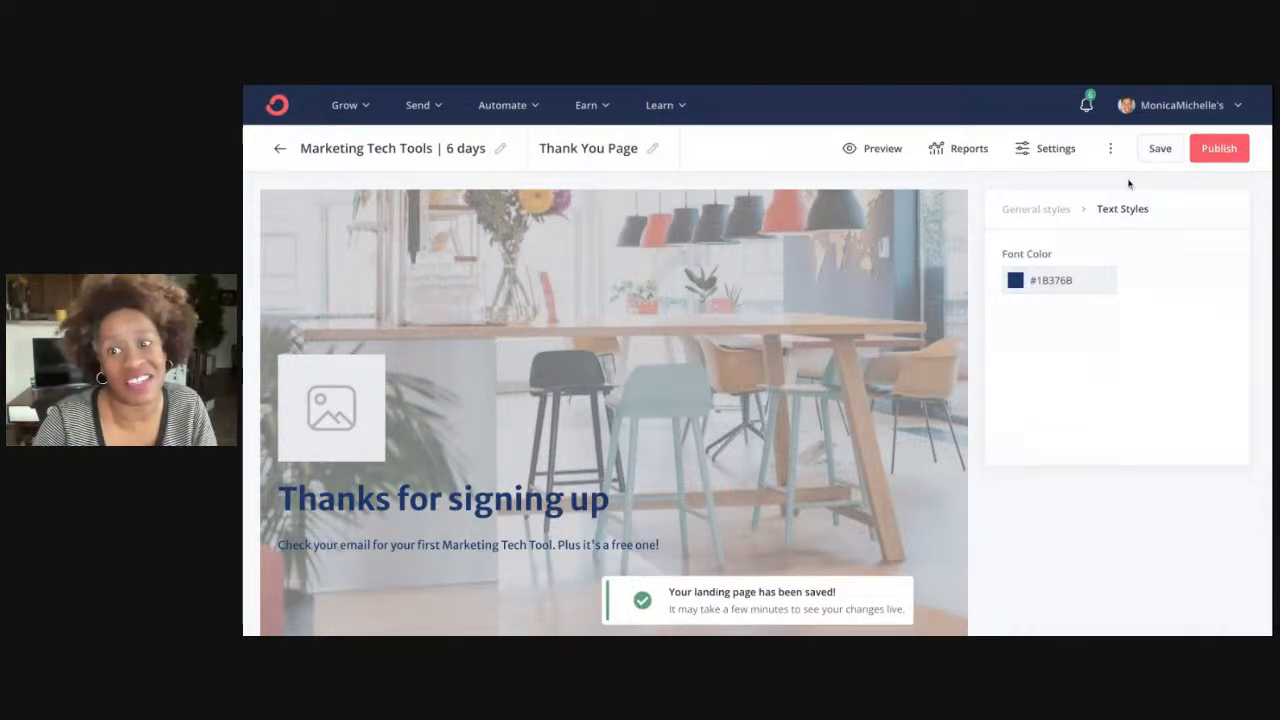
{"action": "left_click", "coordinate": [1165, 151]}
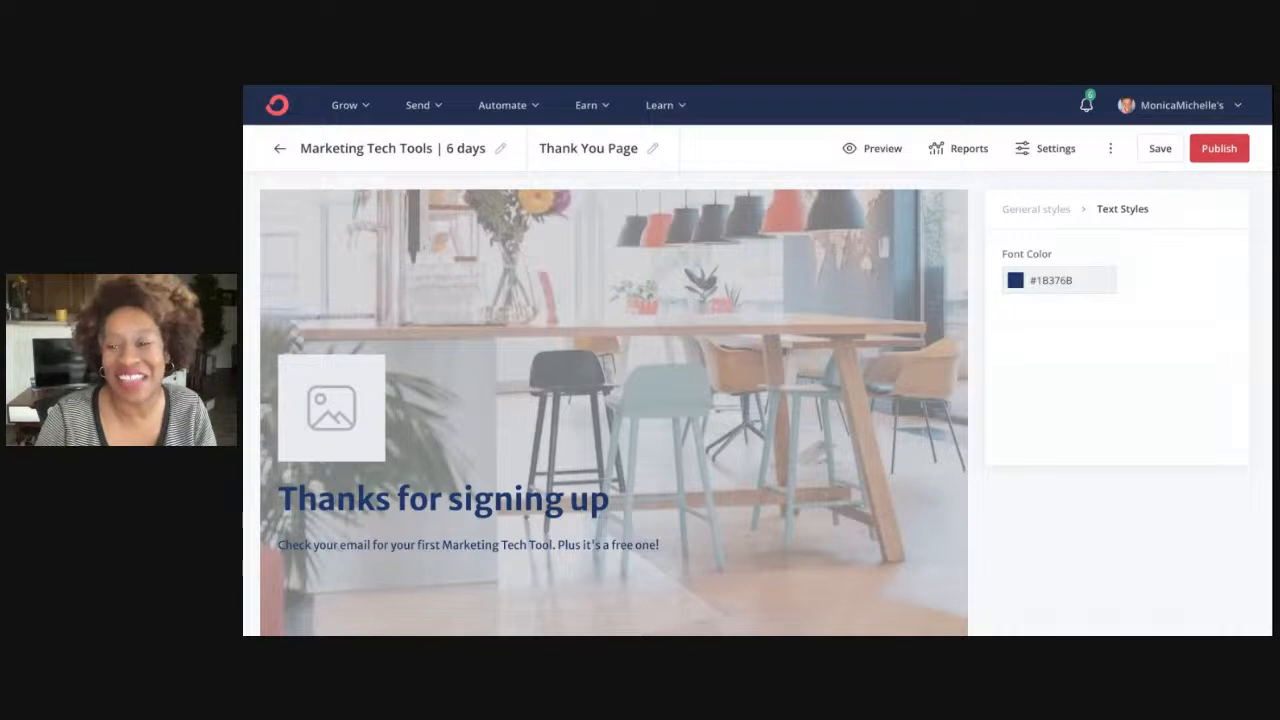
{"action": "left_click", "coordinate": [1232, 149]}
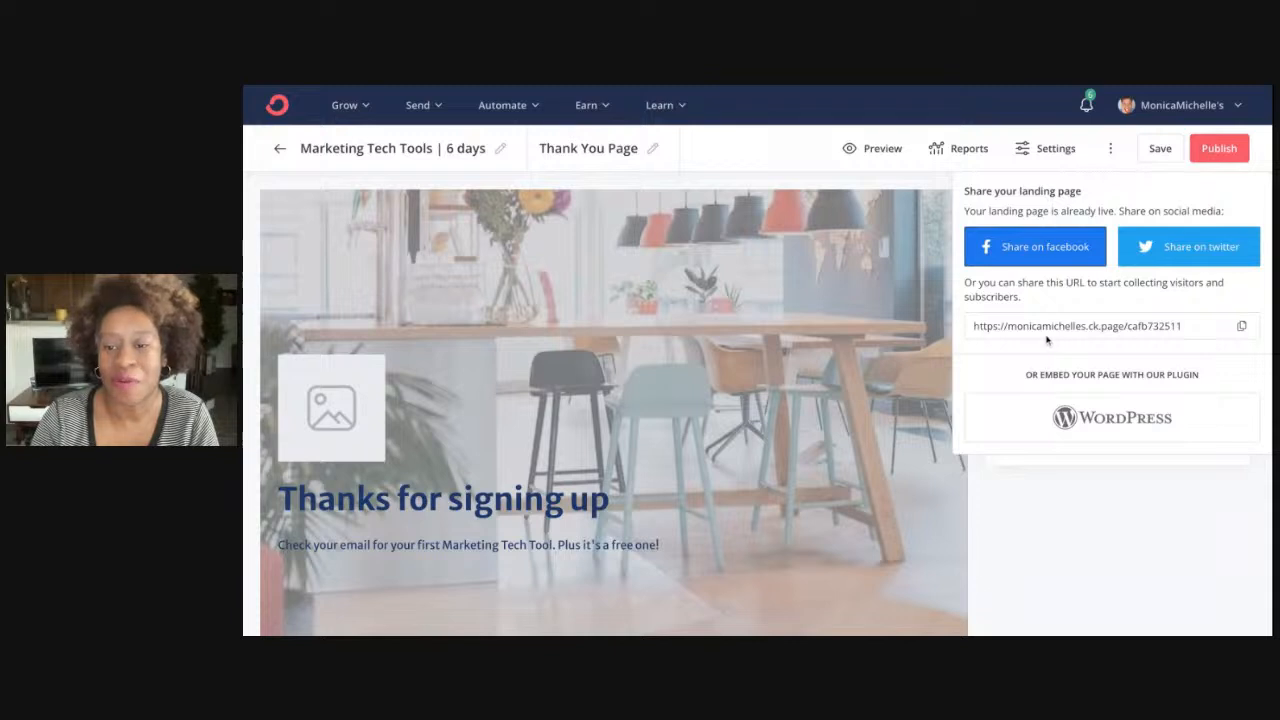
Copy the live page URL, close the share panel, and show the ⋮ more options
{"action": "left_click", "coordinate": [1240, 328]}
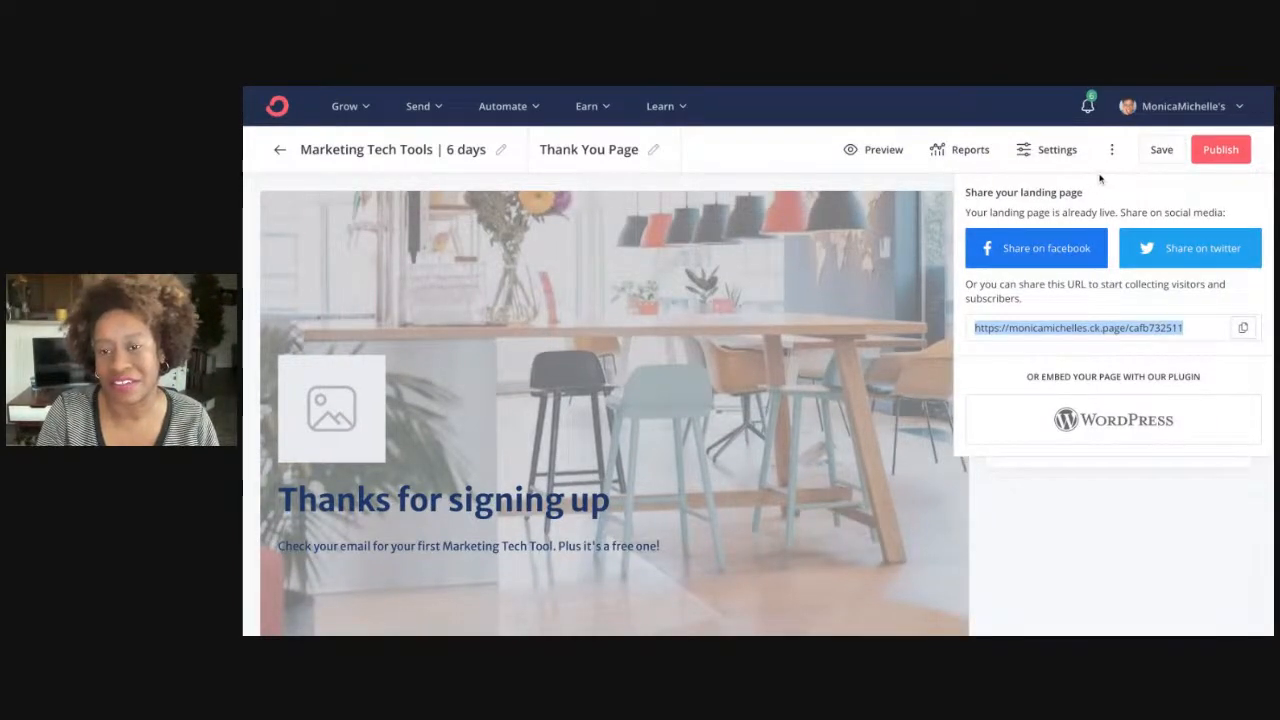
{"action": "left_click", "coordinate": [1102, 176]}
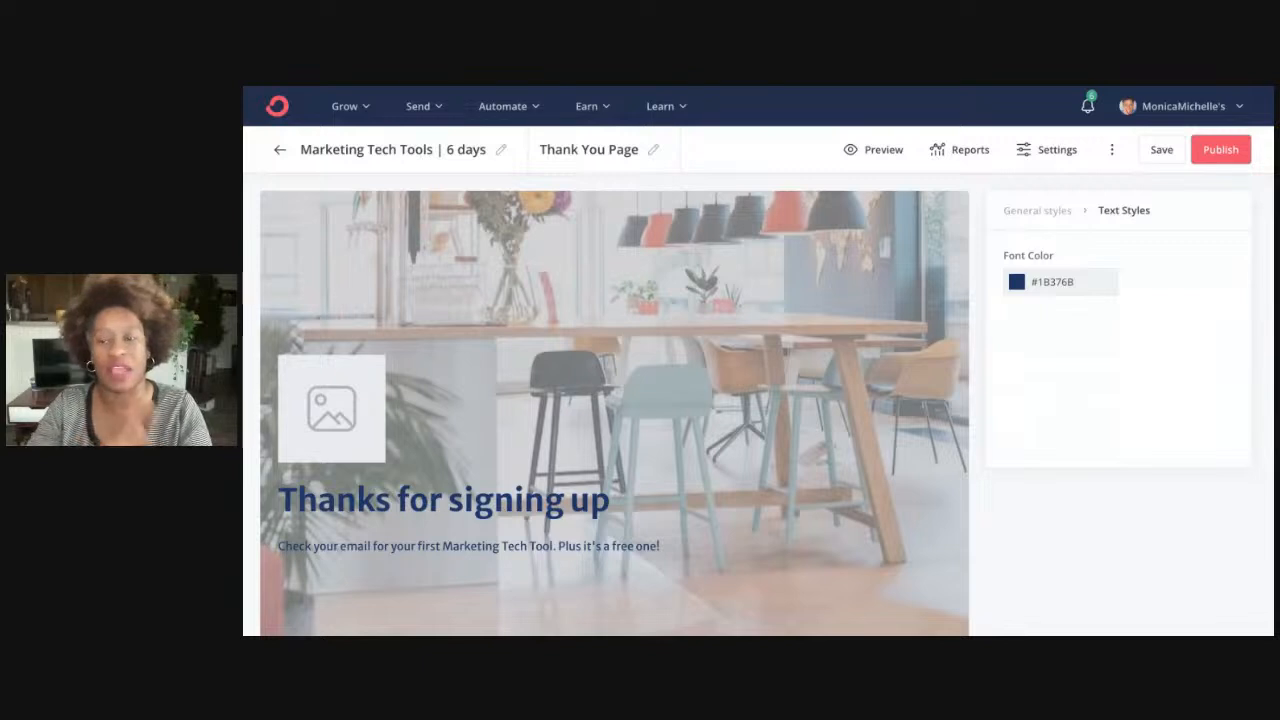
{"action": "left_click", "coordinate": [1110, 151]}
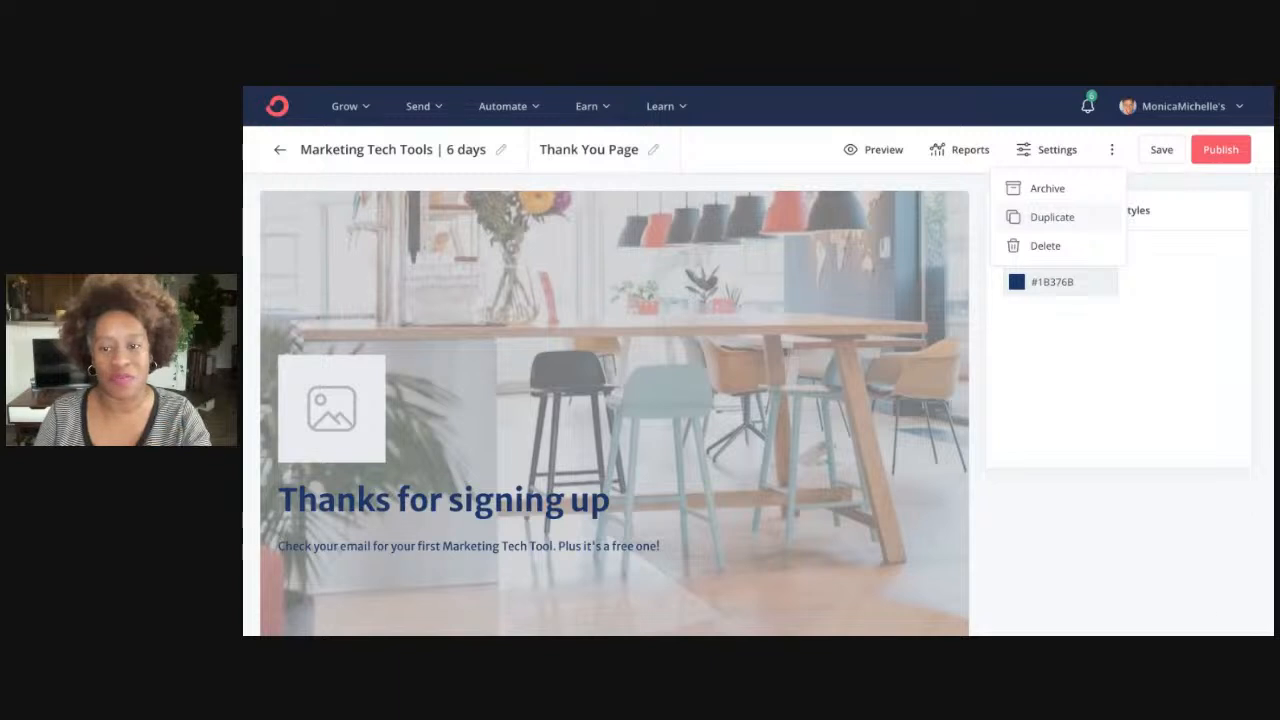
Close the ⋮ menu, republish and save the landing page, then view its Reports
{"action": "left_click", "coordinate": [1112, 150]}
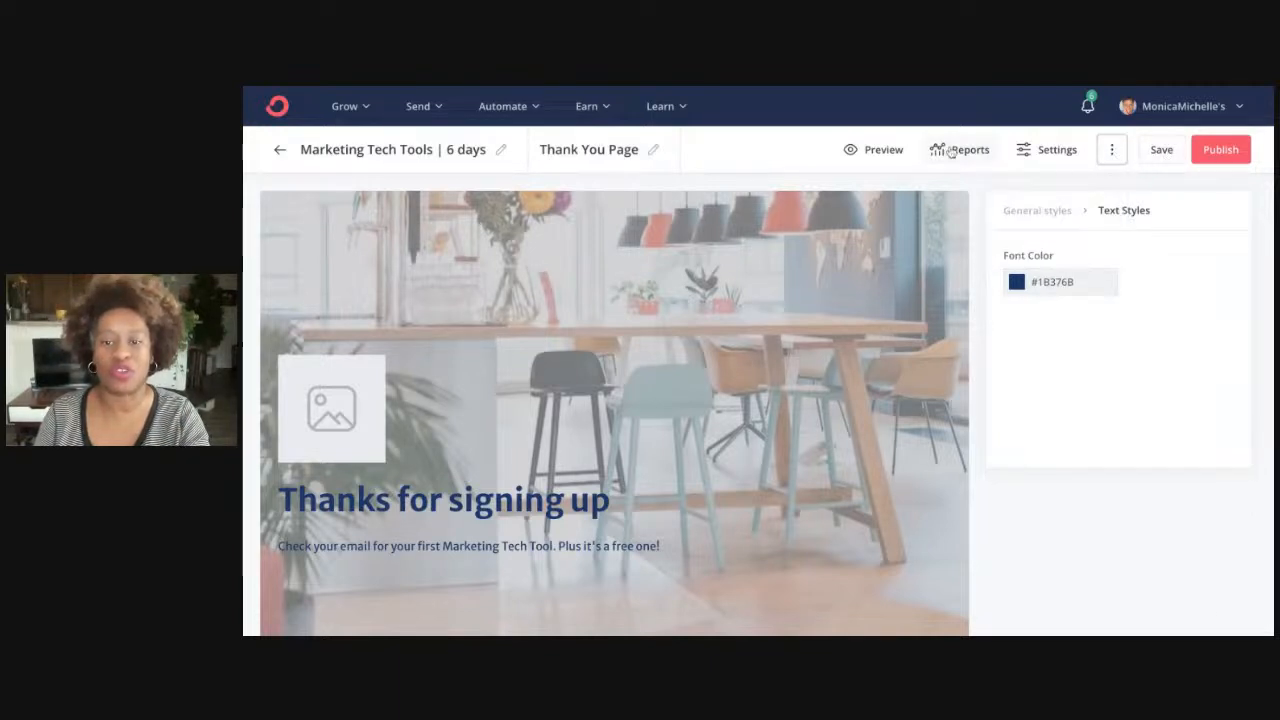
{"action": "left_click", "coordinate": [1227, 155]}
{"action": "left_click", "coordinate": [1169, 161]}
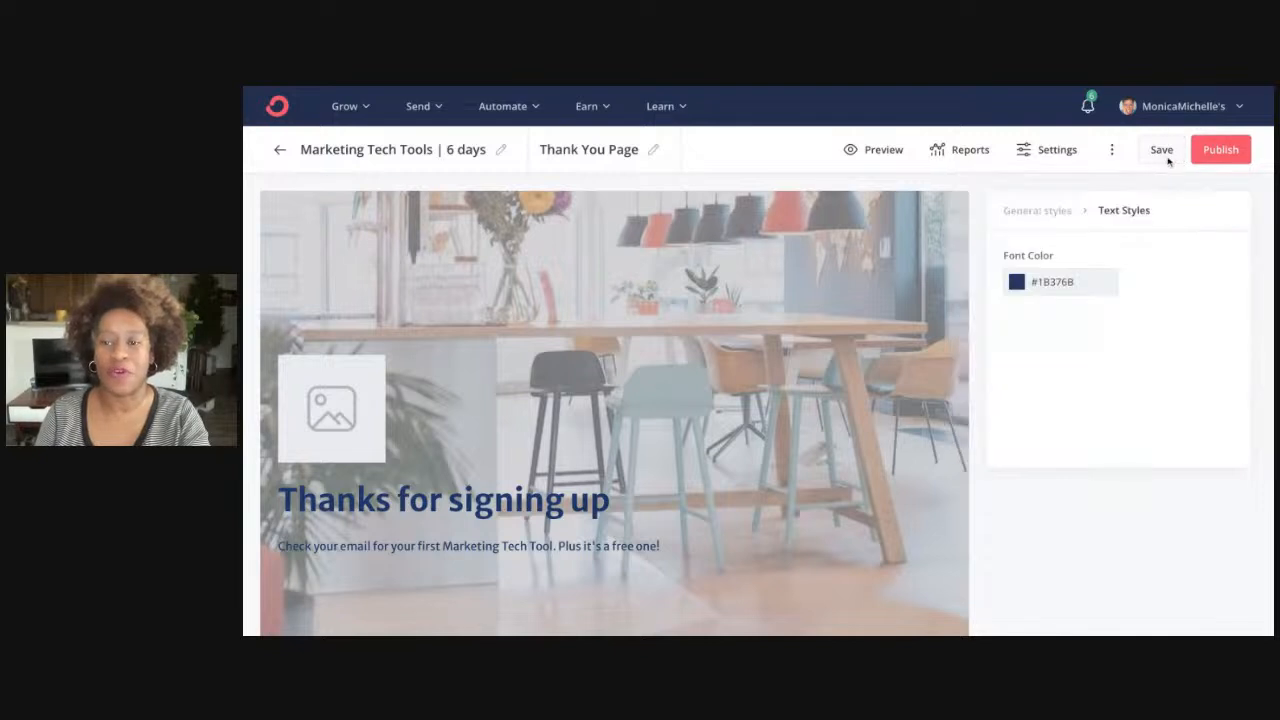
{"action": "left_click", "coordinate": [1162, 151]}
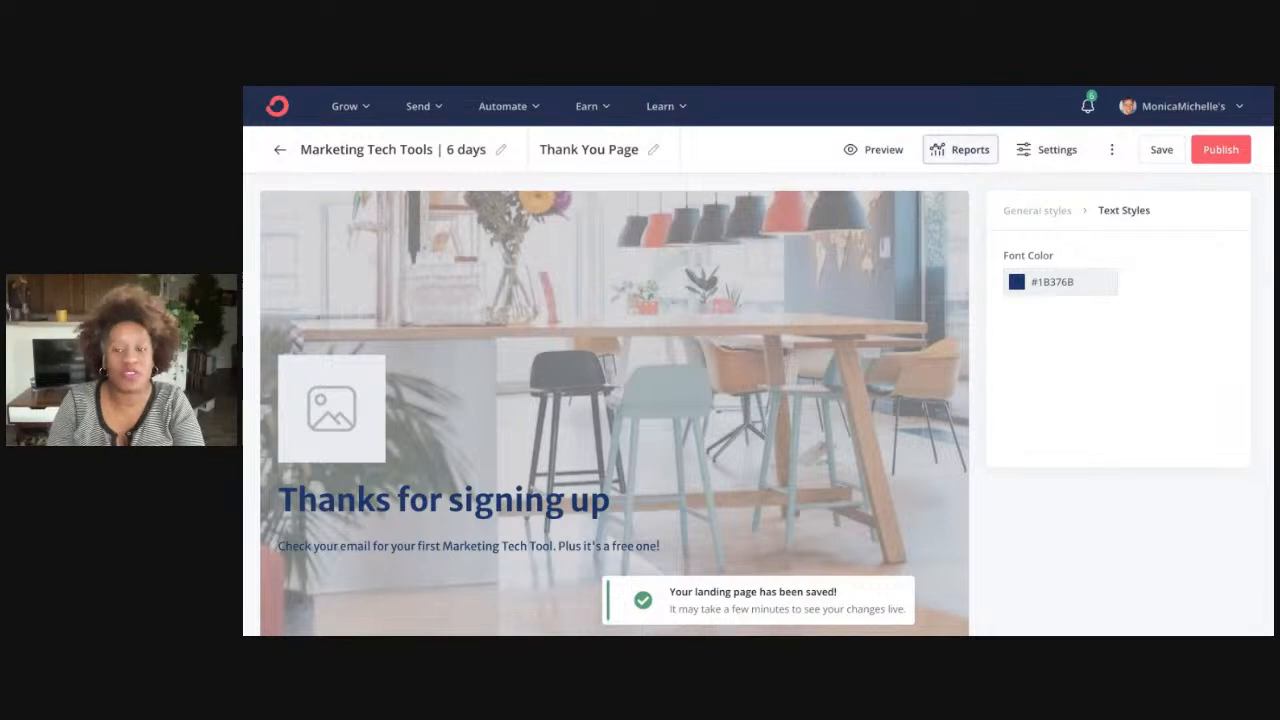
{"action": "left_click", "coordinate": [959, 149]}
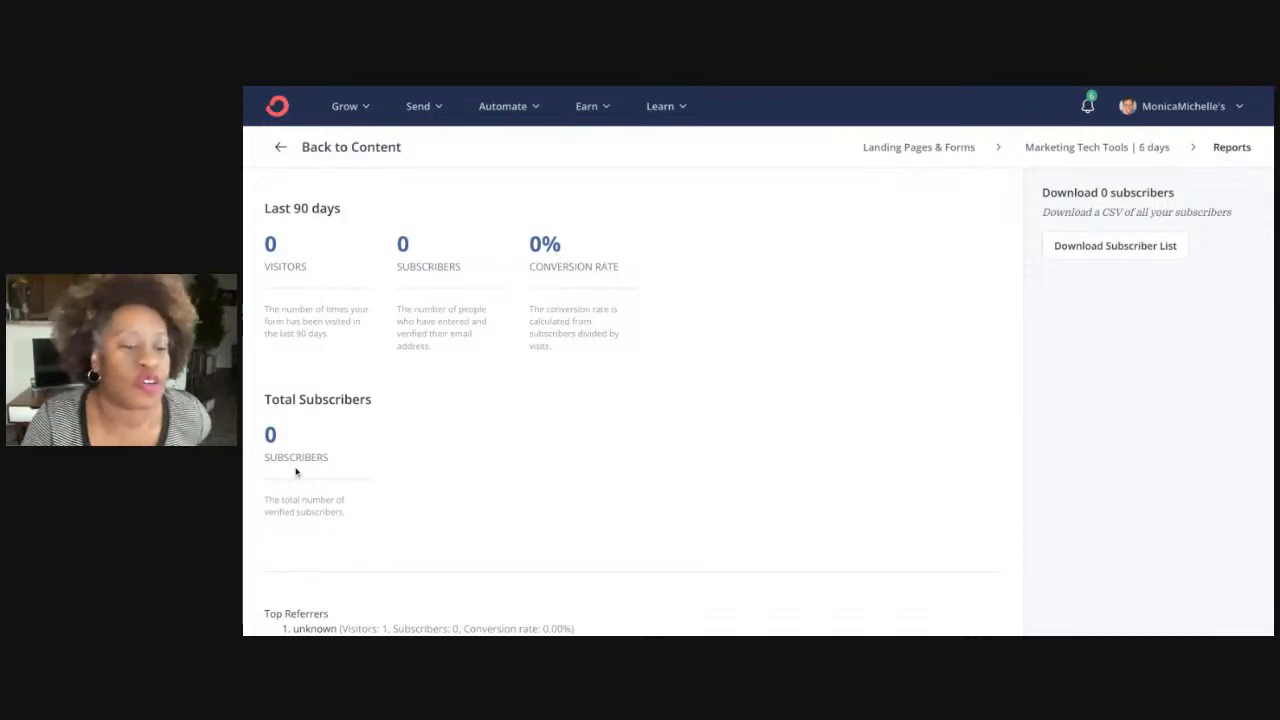
Scroll through the landing page report showing 0 visitors, 0 subscribers and 0% conversion
{"action": "scroll", "coordinate": [620, 406], "scroll_direction": "down", "scroll_amount": 2}
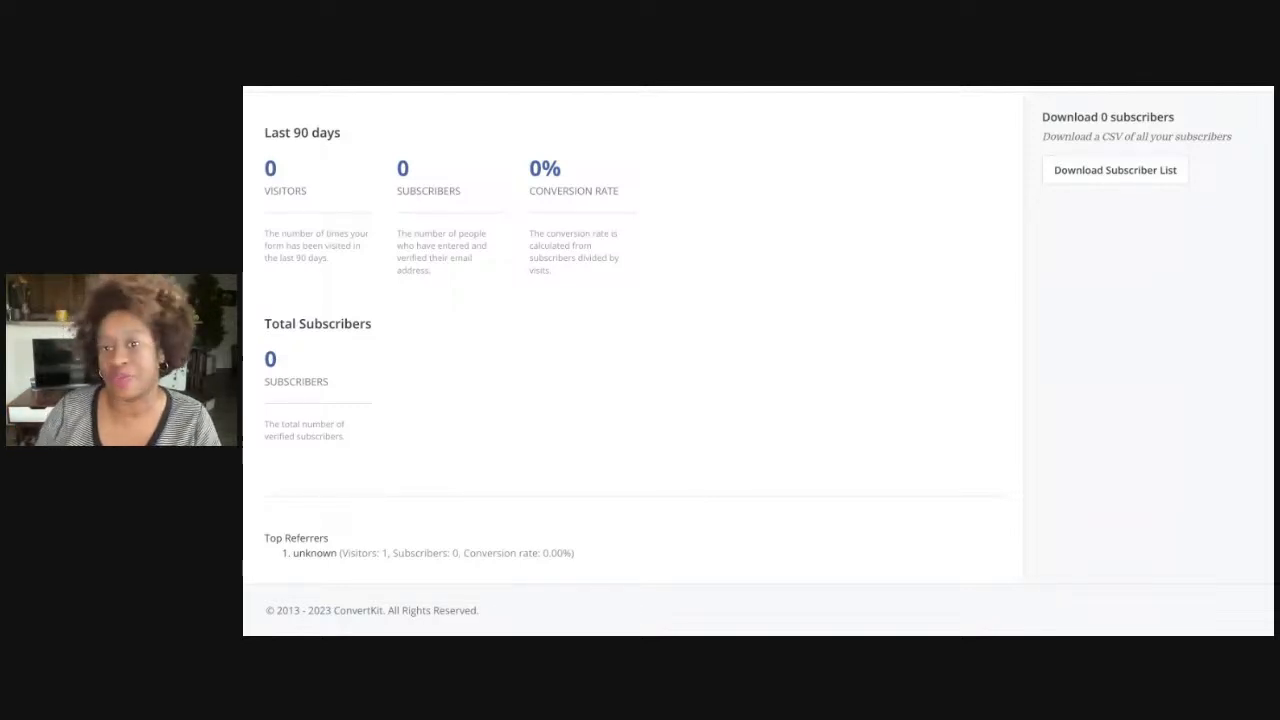
{"action": "scroll", "coordinate": [774, 309], "scroll_direction": "up", "scroll_amount": 2}
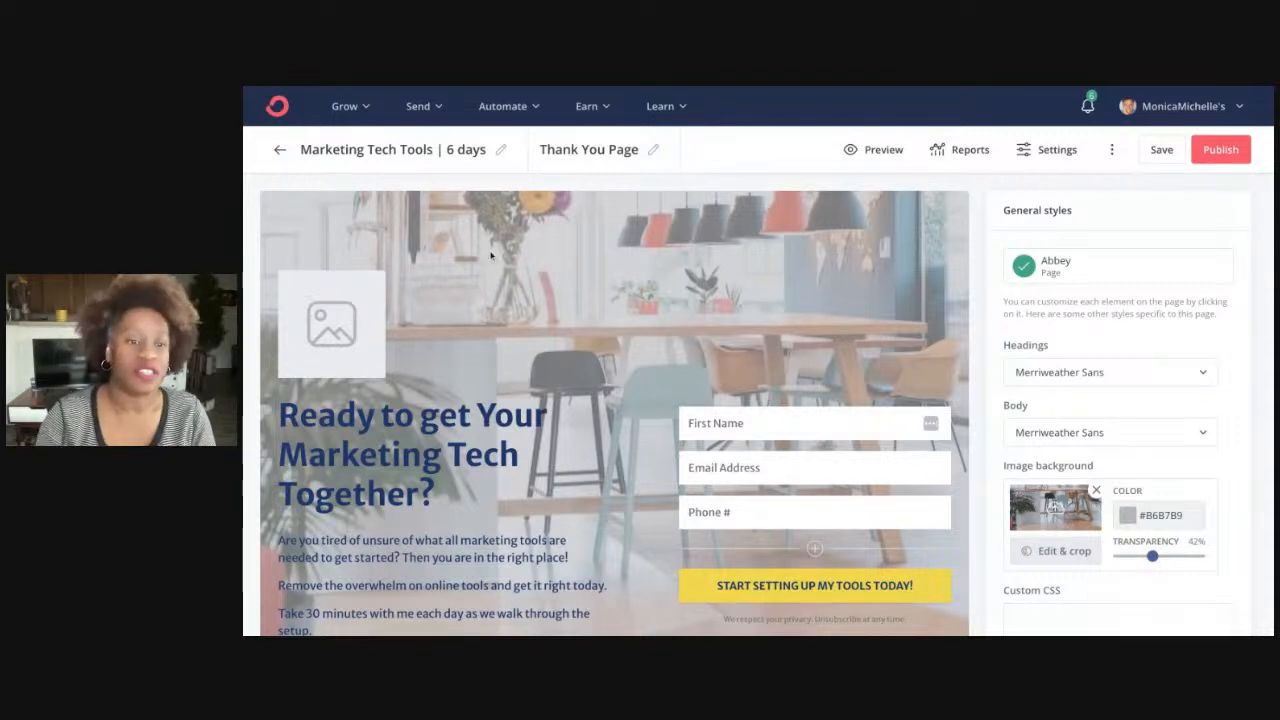
Check the image placeholder, save the landing page again, and return to the Landing Pages & Forms list
{"action": "scroll", "coordinate": [690, 399], "scroll_direction": "down", "scroll_amount": 1}
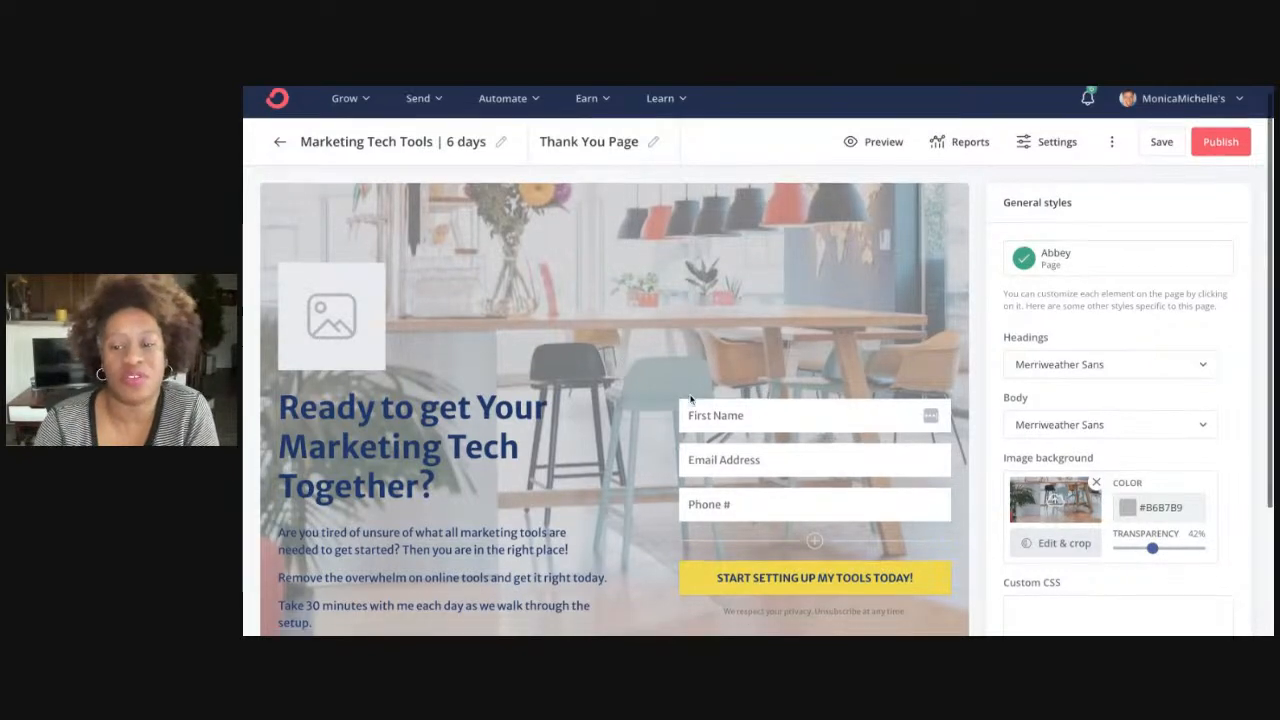
{"action": "scroll", "coordinate": [690, 399], "scroll_direction": "down", "scroll_amount": 3}
{"action": "scroll", "coordinate": [425, 360], "scroll_direction": "up", "scroll_amount": 4}
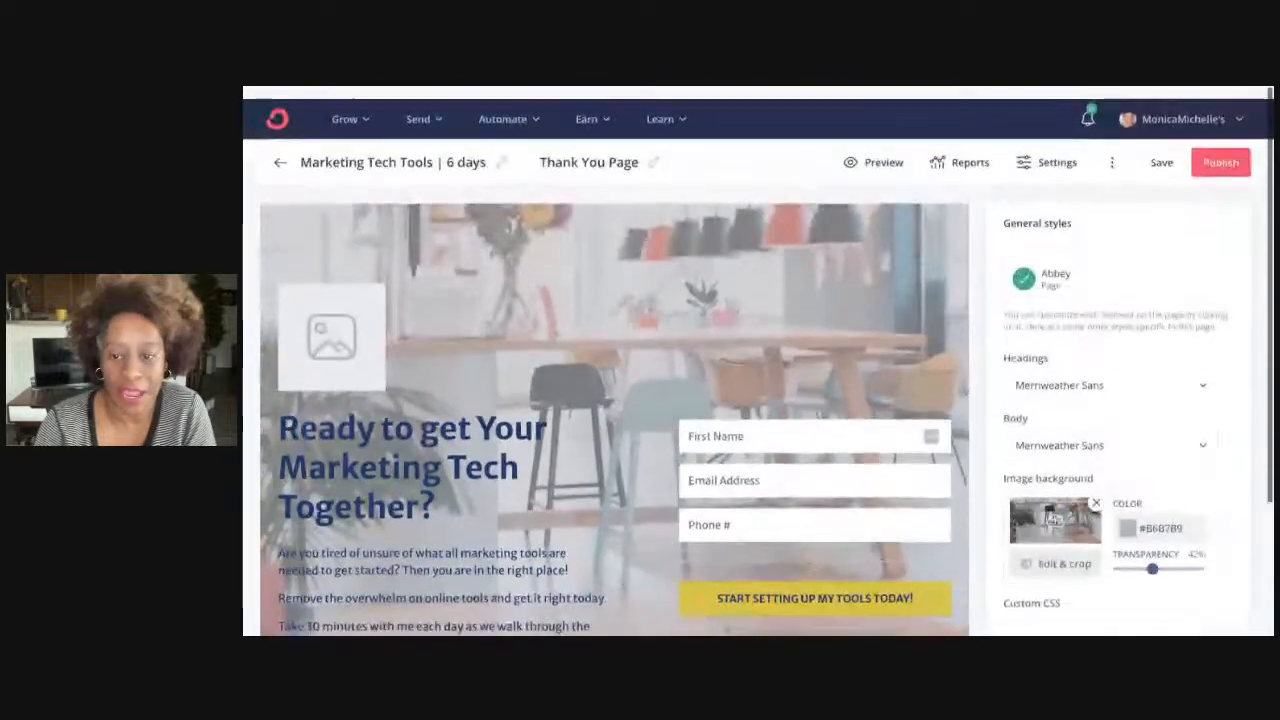
{"action": "left_click", "coordinate": [345, 335]}
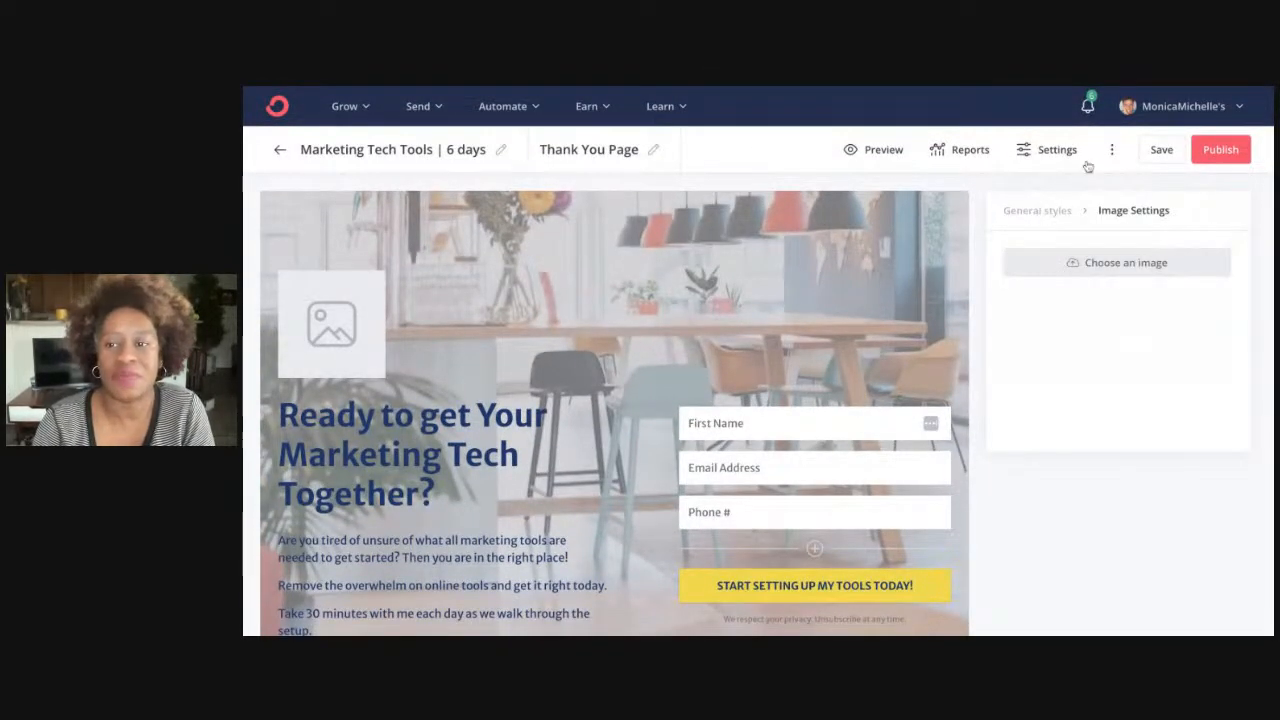
{"action": "left_click", "coordinate": [1163, 150]}
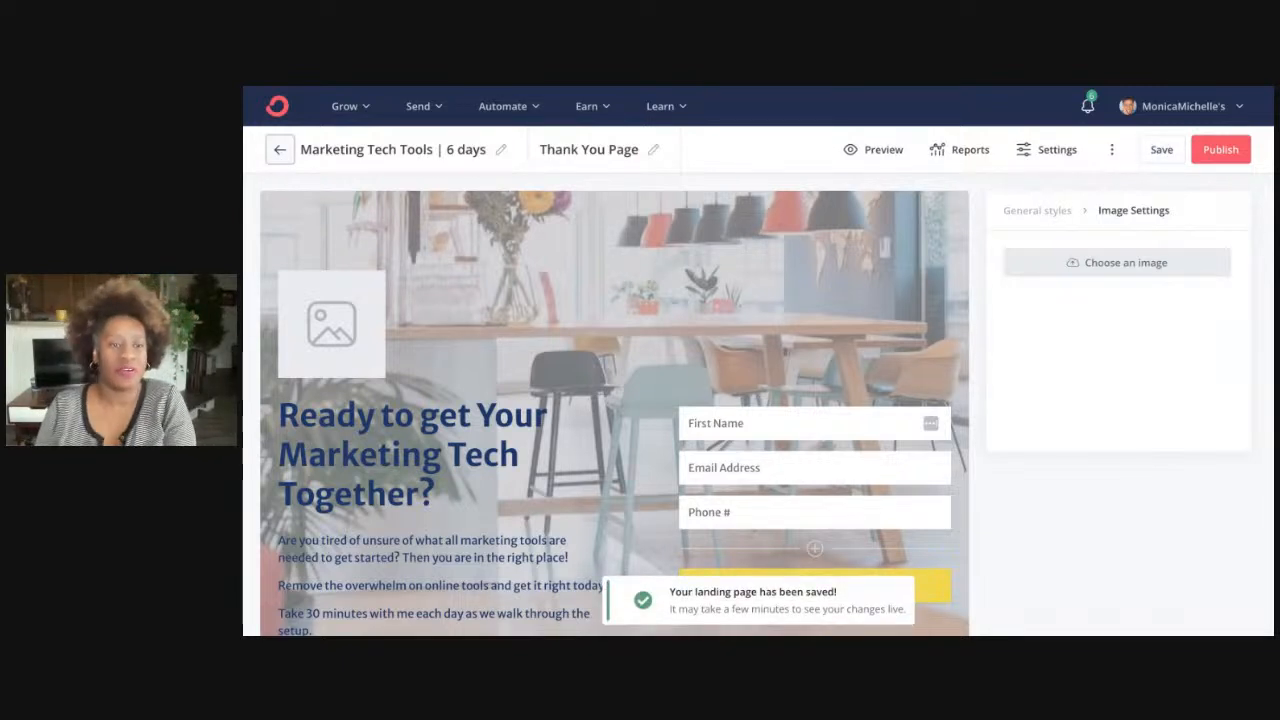
{"action": "left_click", "coordinate": [280, 150]}
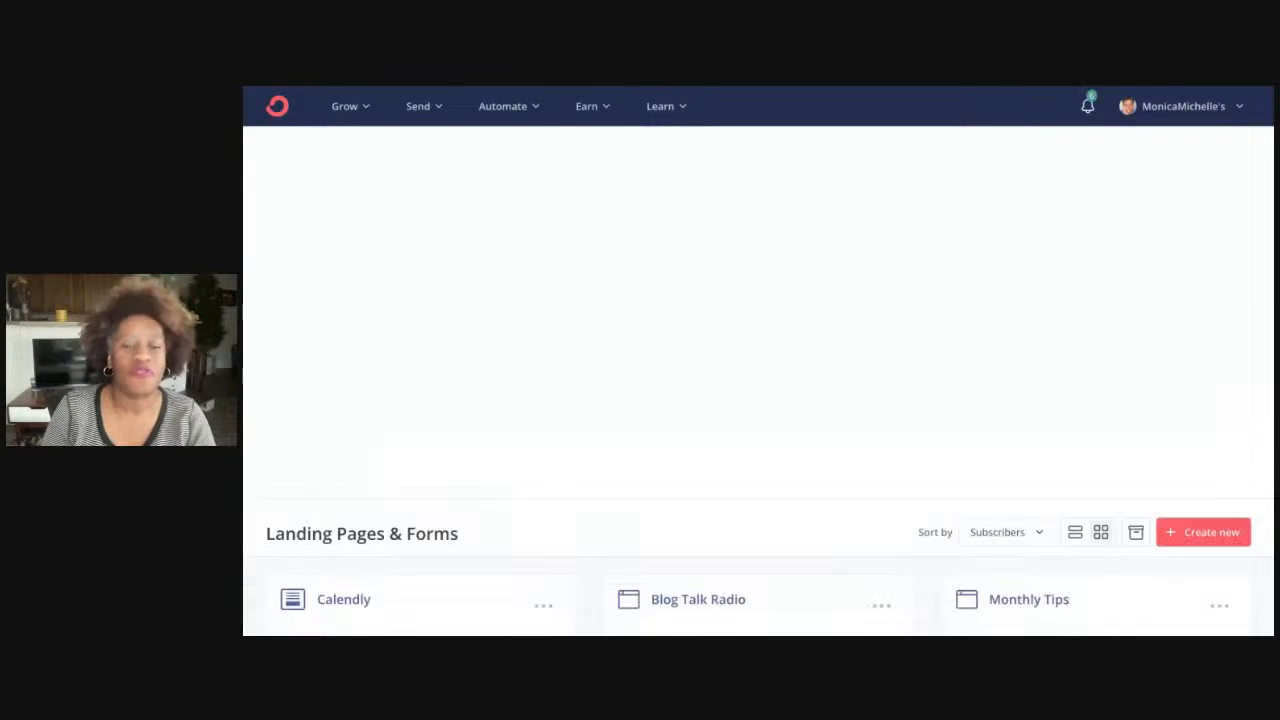
Start a new subscriber-gathering item and choose Form rather than Landing Page
{"action": "left_click", "coordinate": [1182, 545]}
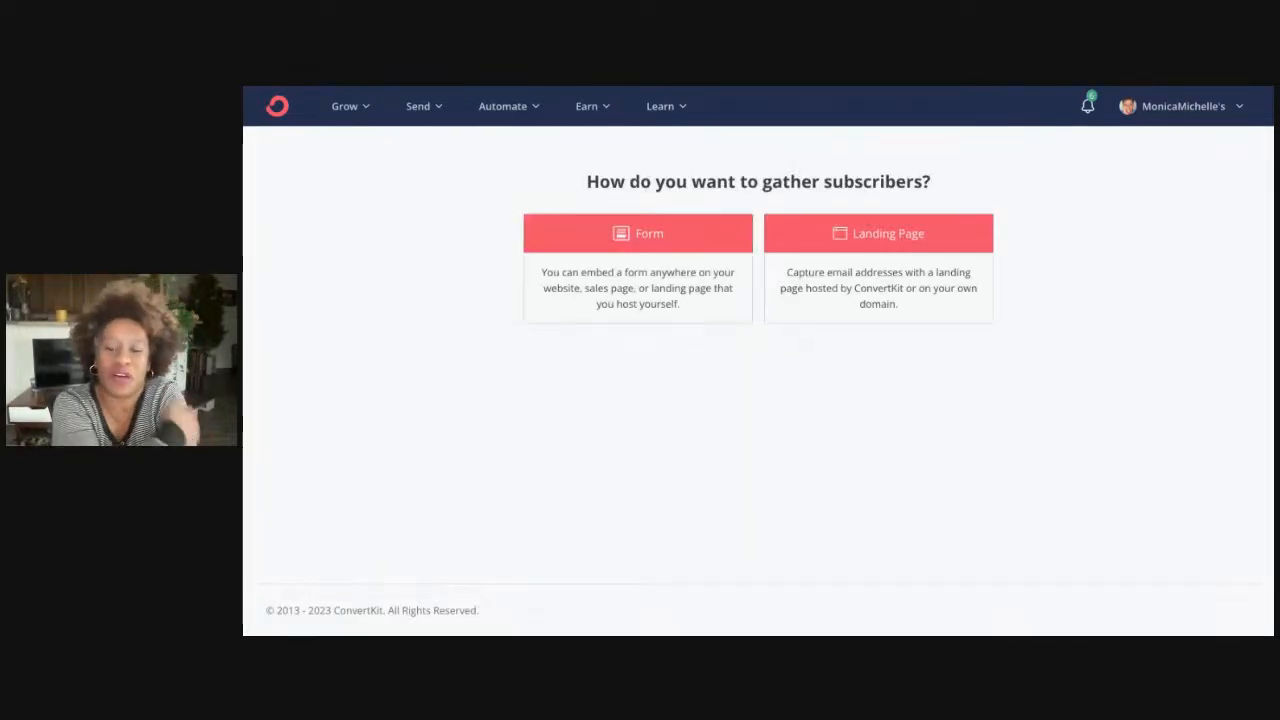
{"action": "left_click", "coordinate": [664, 237]}
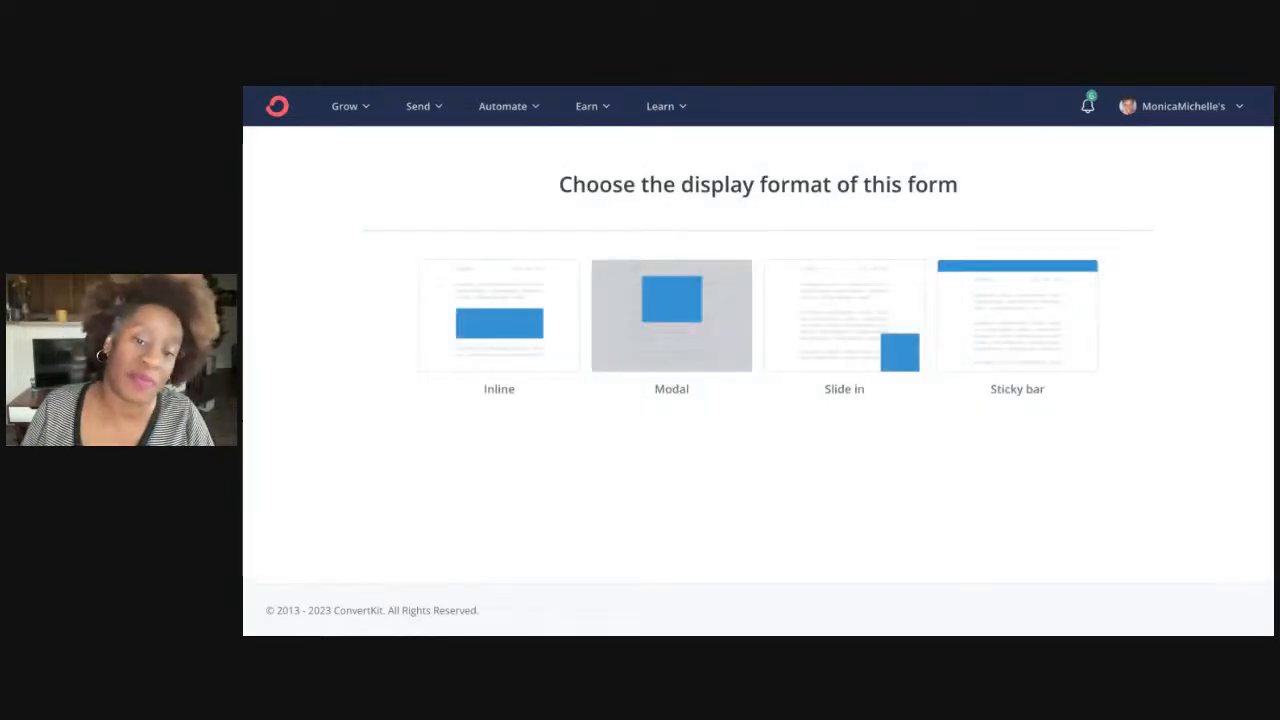
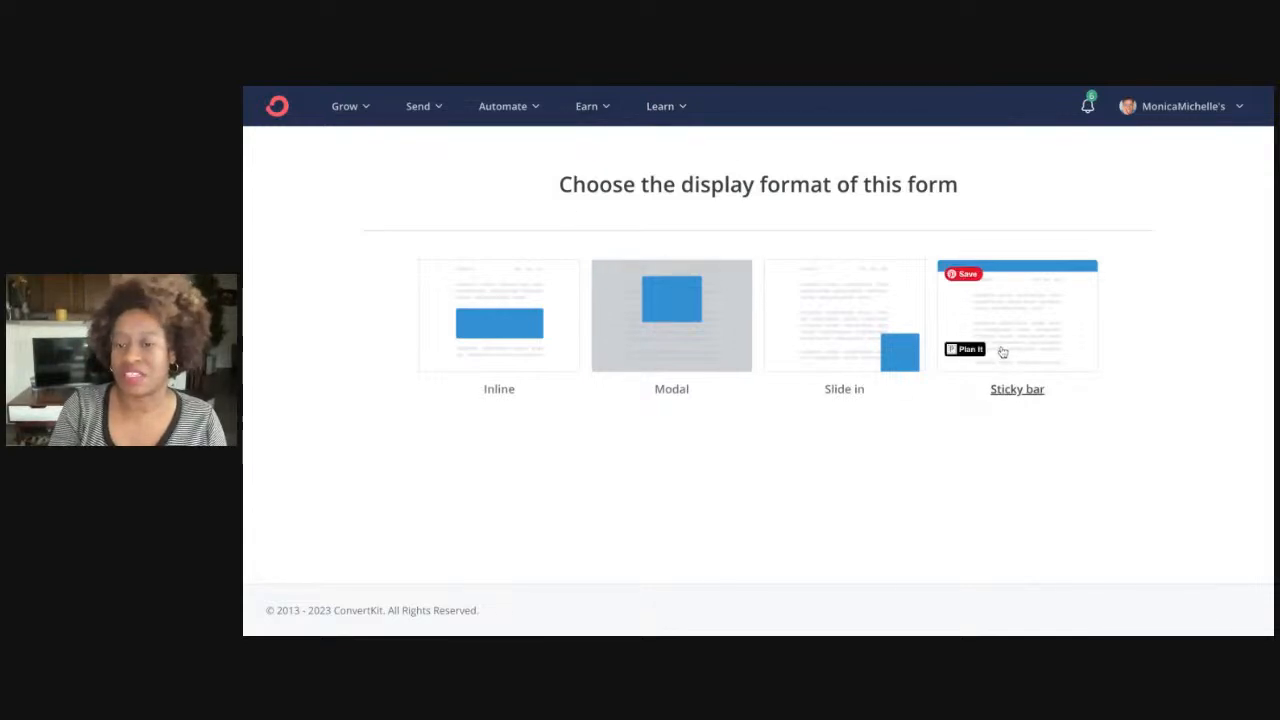
Pick the Sticky bar display format and the Grove template for the new form
{"action": "left_click", "coordinate": [1026, 291]}
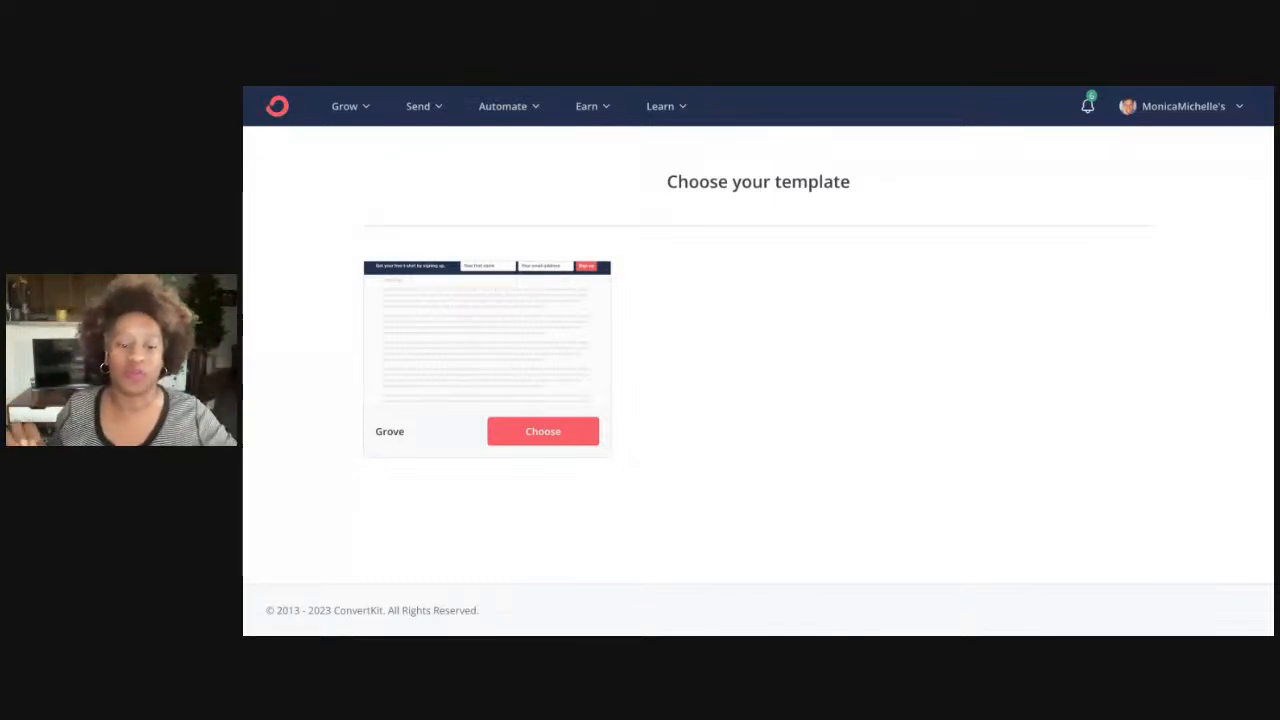
{"action": "left_click", "coordinate": [550, 436]}
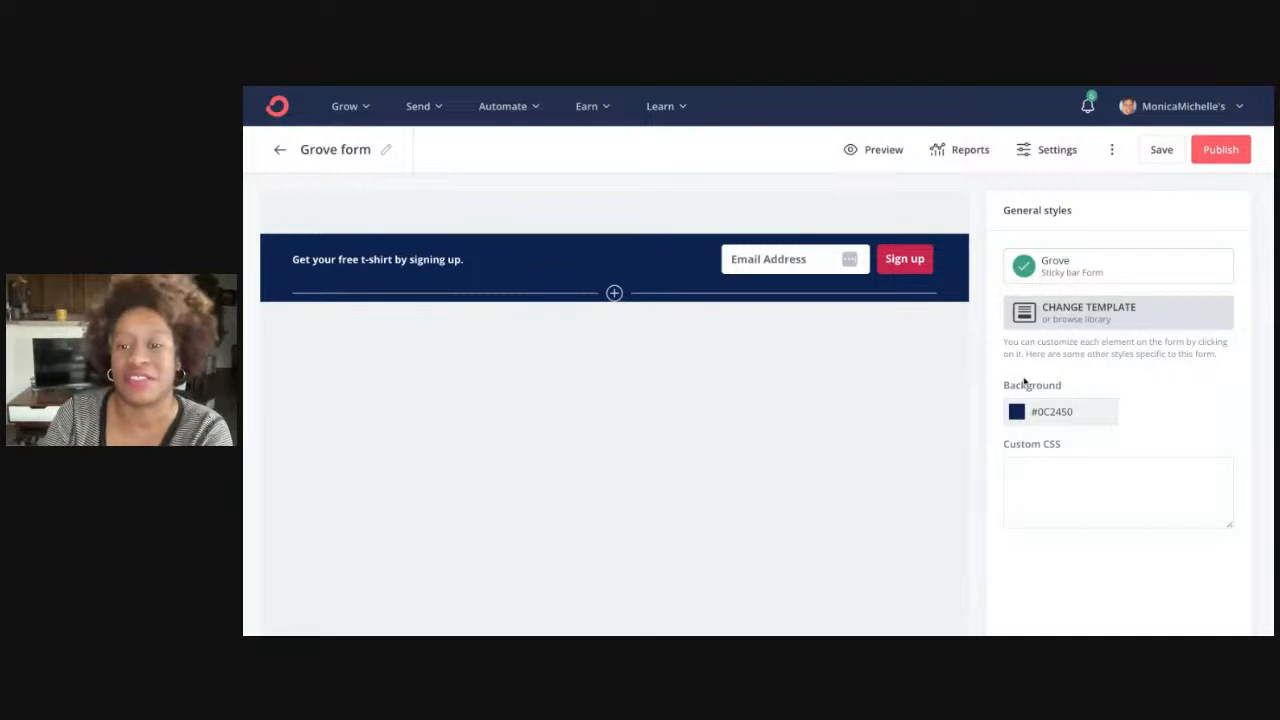
Add a required First Name custom field placed before Email Address on the Grove bar
{"action": "left_click", "coordinate": [1046, 326]}
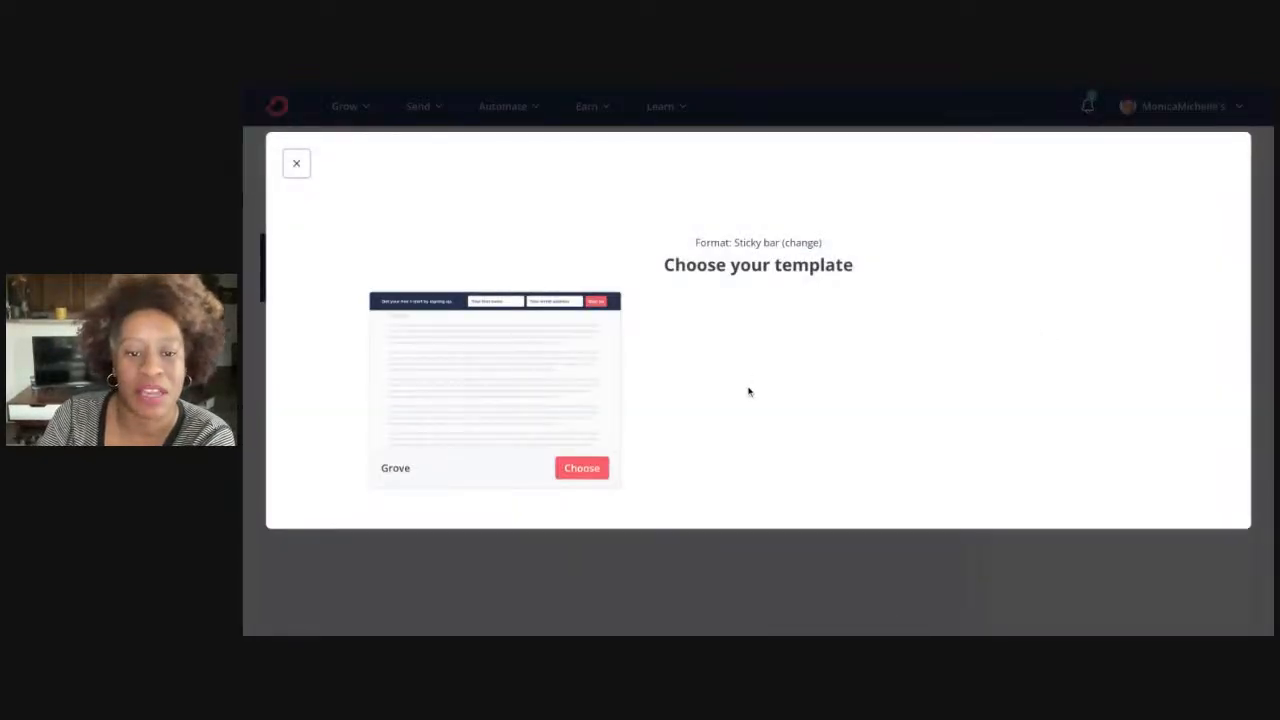
{"action": "left_click", "coordinate": [296, 168]}
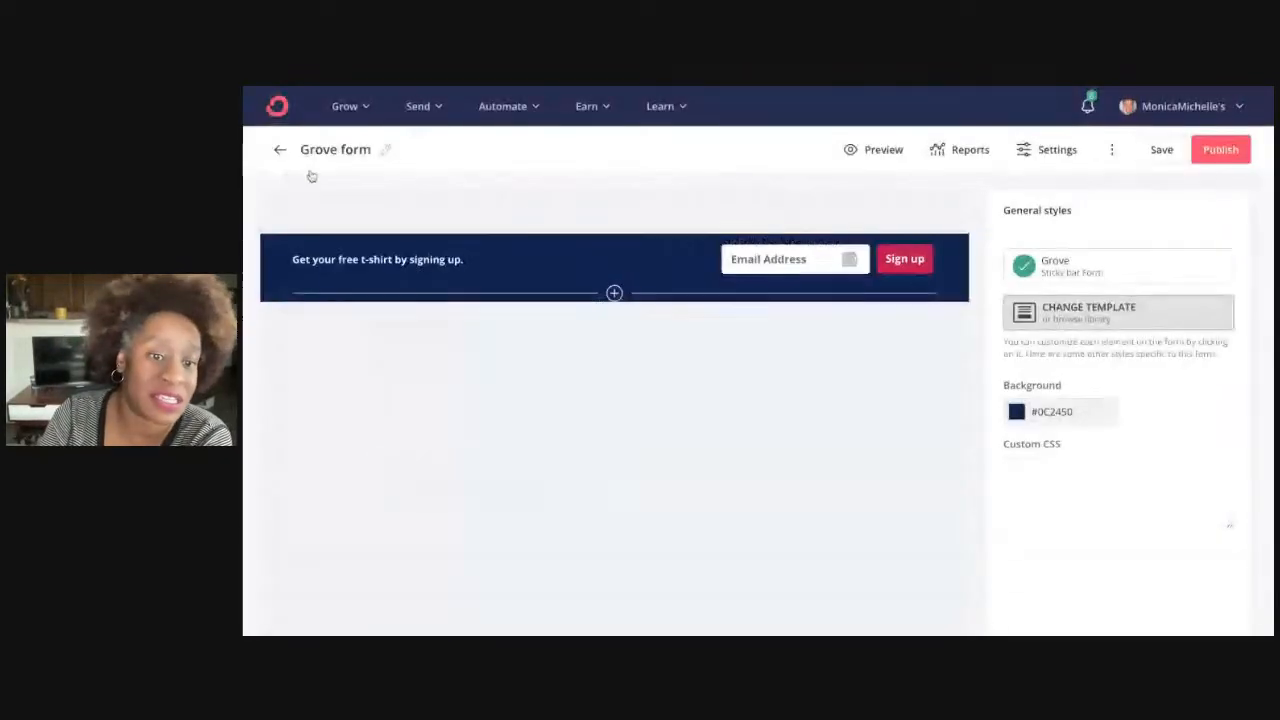
{"action": "left_click", "coordinate": [616, 296]}
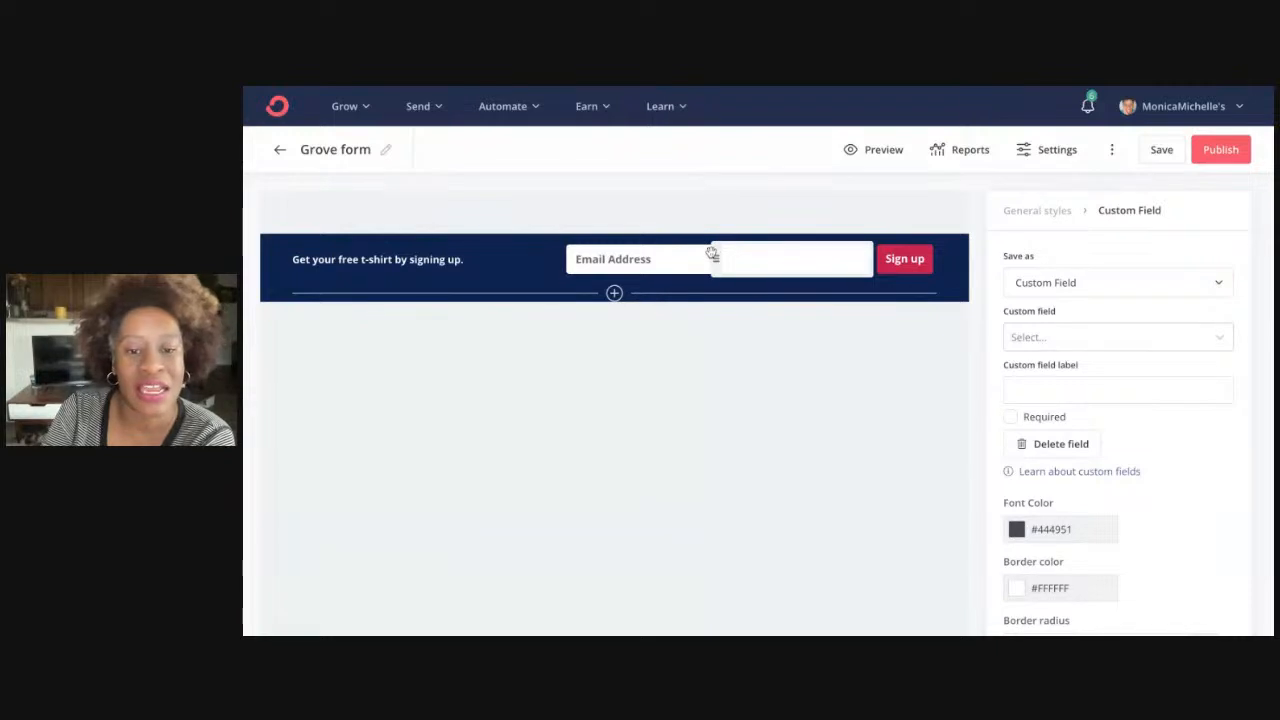
{"action": "left_click_drag", "start_coordinate": [711, 255], "coordinate": [565, 256]}
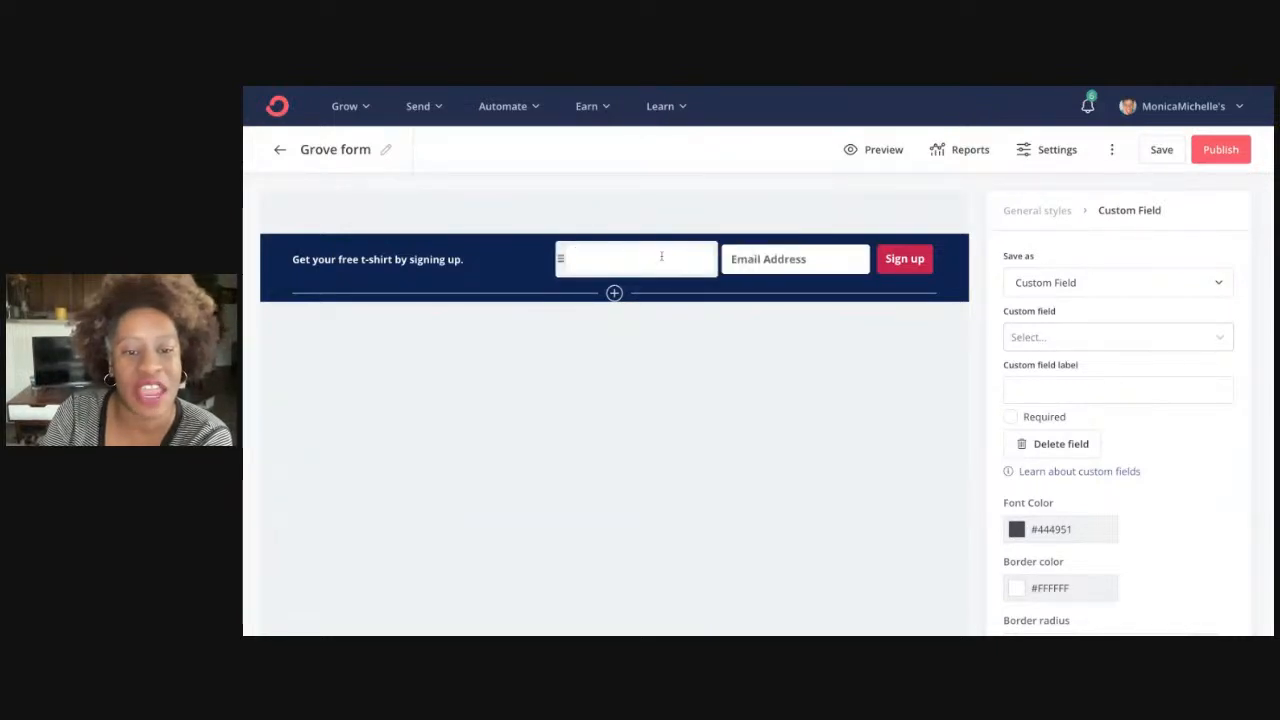
{"action": "left_click", "coordinate": [1055, 286]}
{"action": "left_click", "coordinate": [1042, 326]}
{"action": "left_click", "coordinate": [1048, 336]}
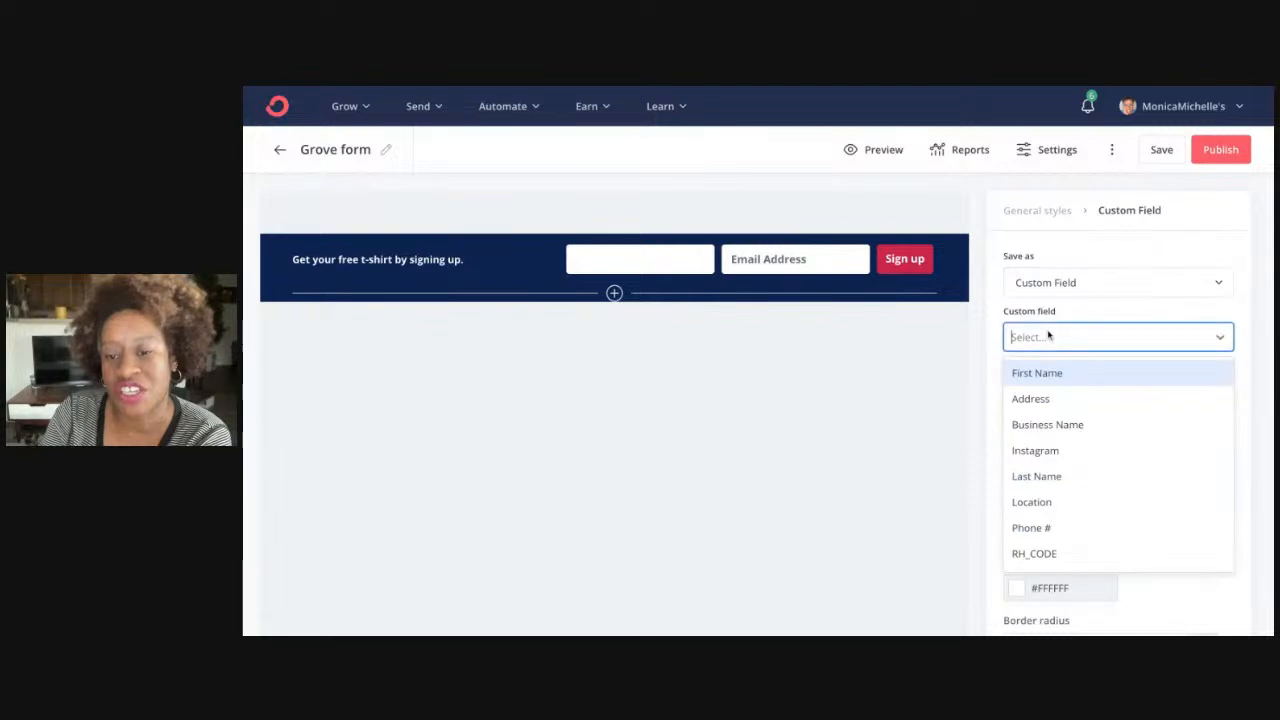
{"action": "left_click", "coordinate": [1046, 373]}
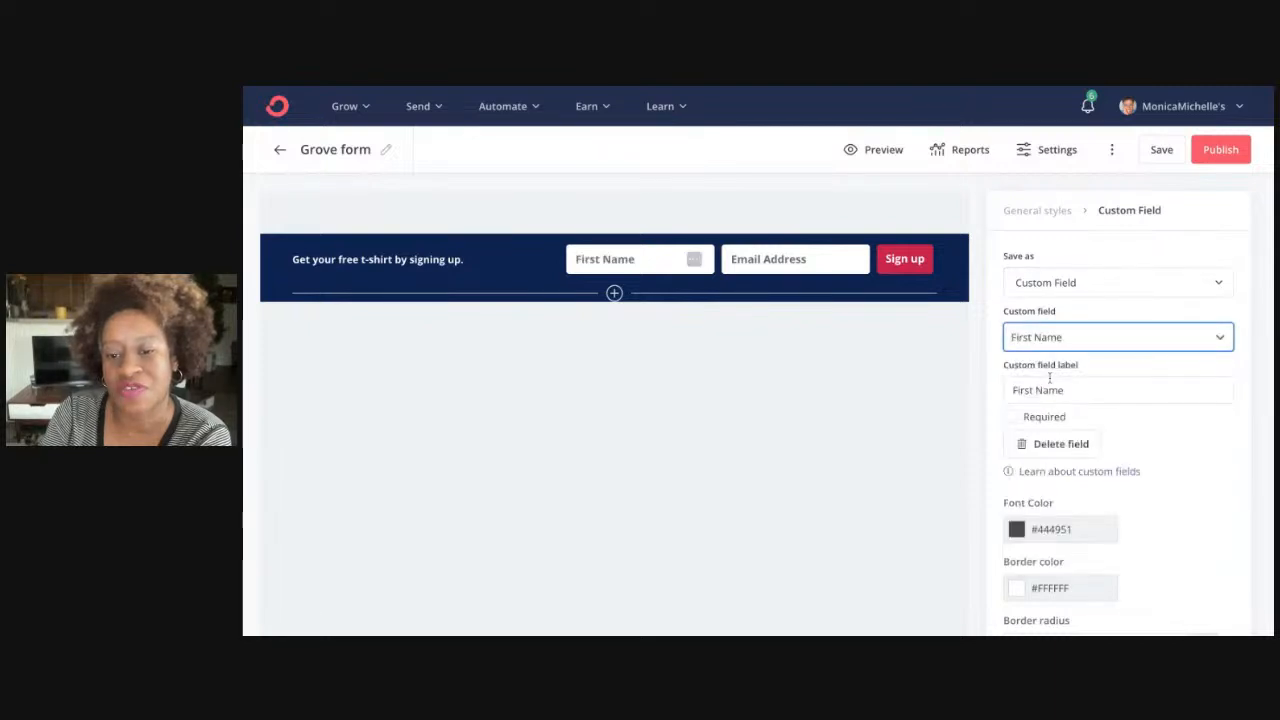
{"action": "left_click", "coordinate": [1010, 416]}
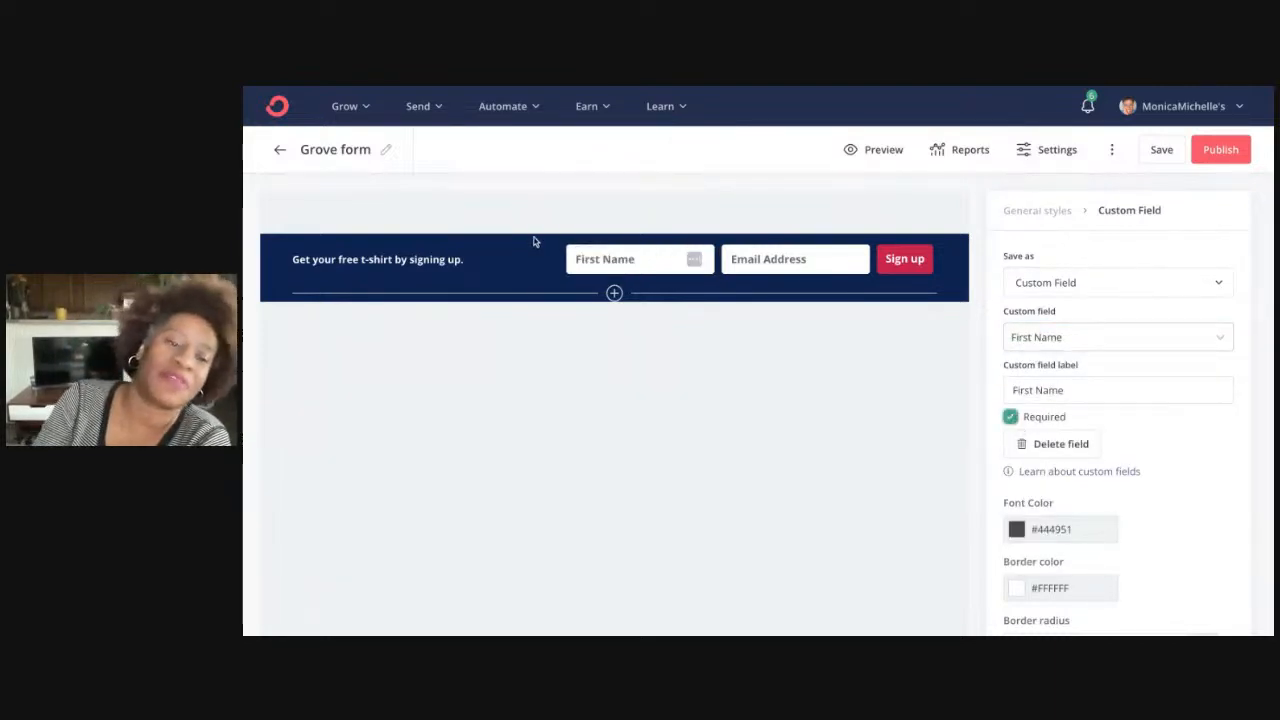
{"action": "left_click", "coordinate": [465, 259]}
Replace the headline with 'Who's reay to set up their Marketing Tech Tools?'
{"action": "key", "text": "ctrl+a"}
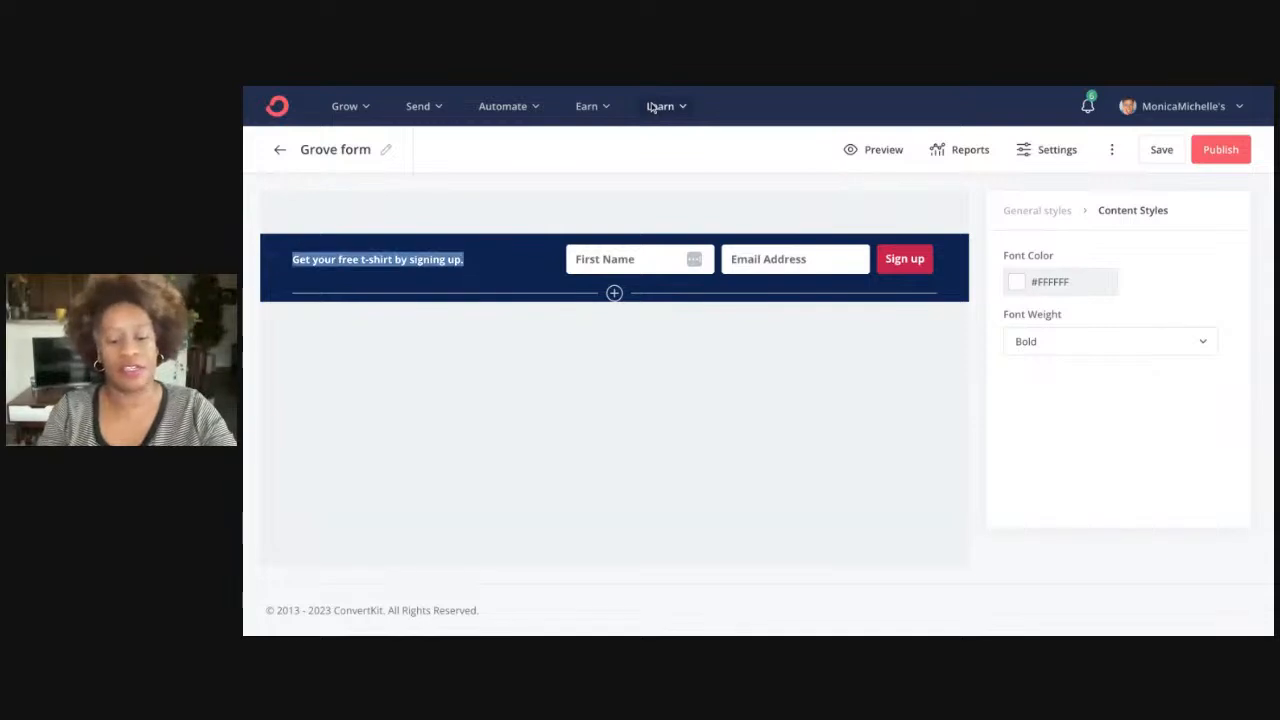
{"action": "key", "text": "BackSpace"}
{"action": "type", "text": "W"}
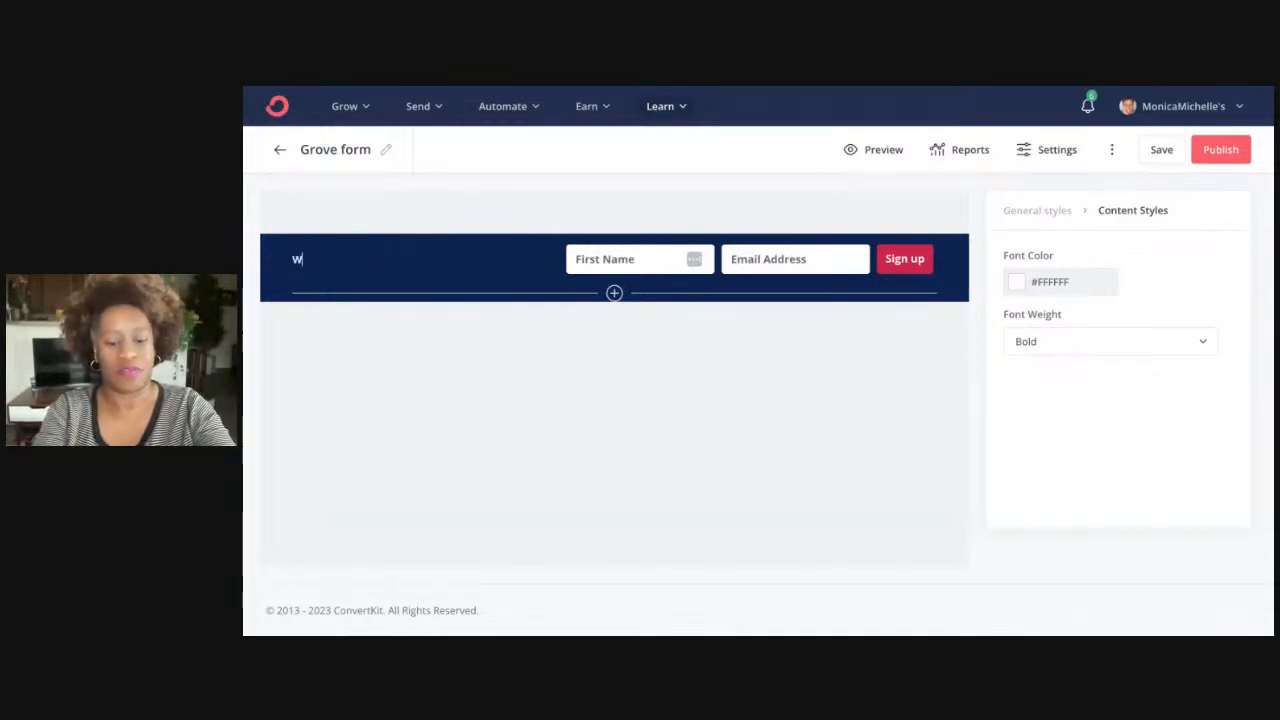
{"action": "type", "text": "ho's reay to "}
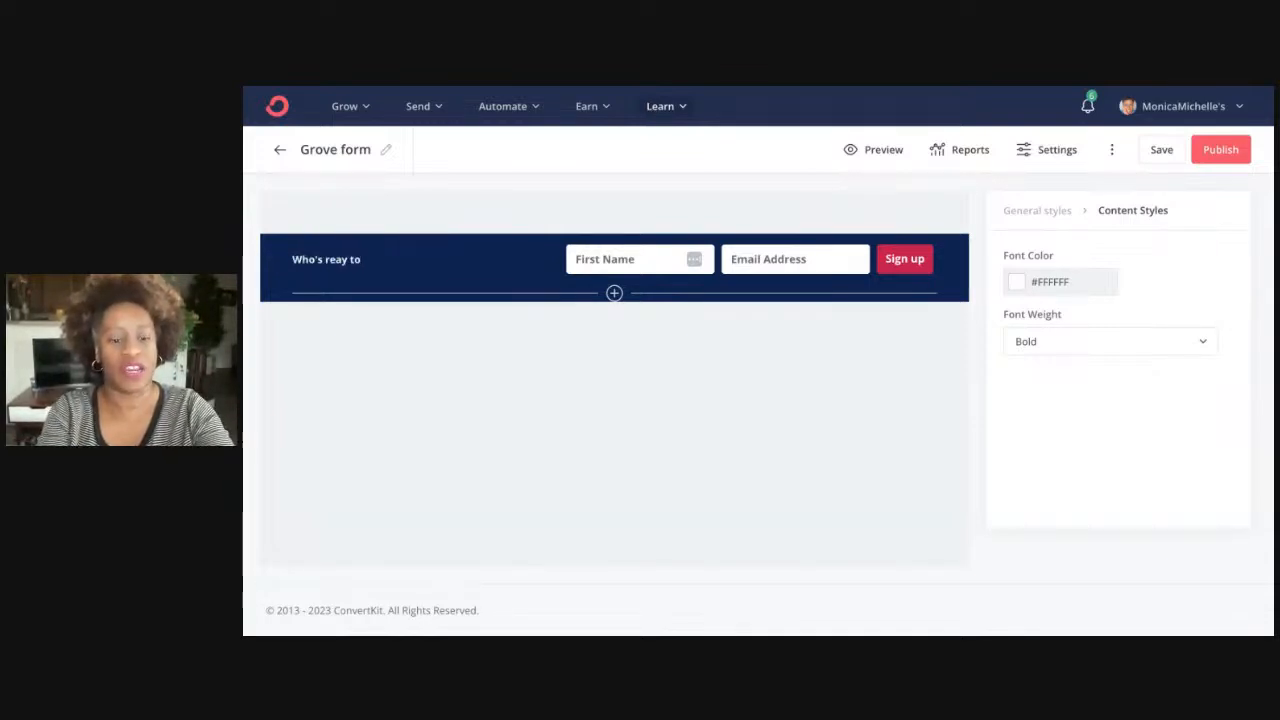
{"action": "type", "text": "set up their"}
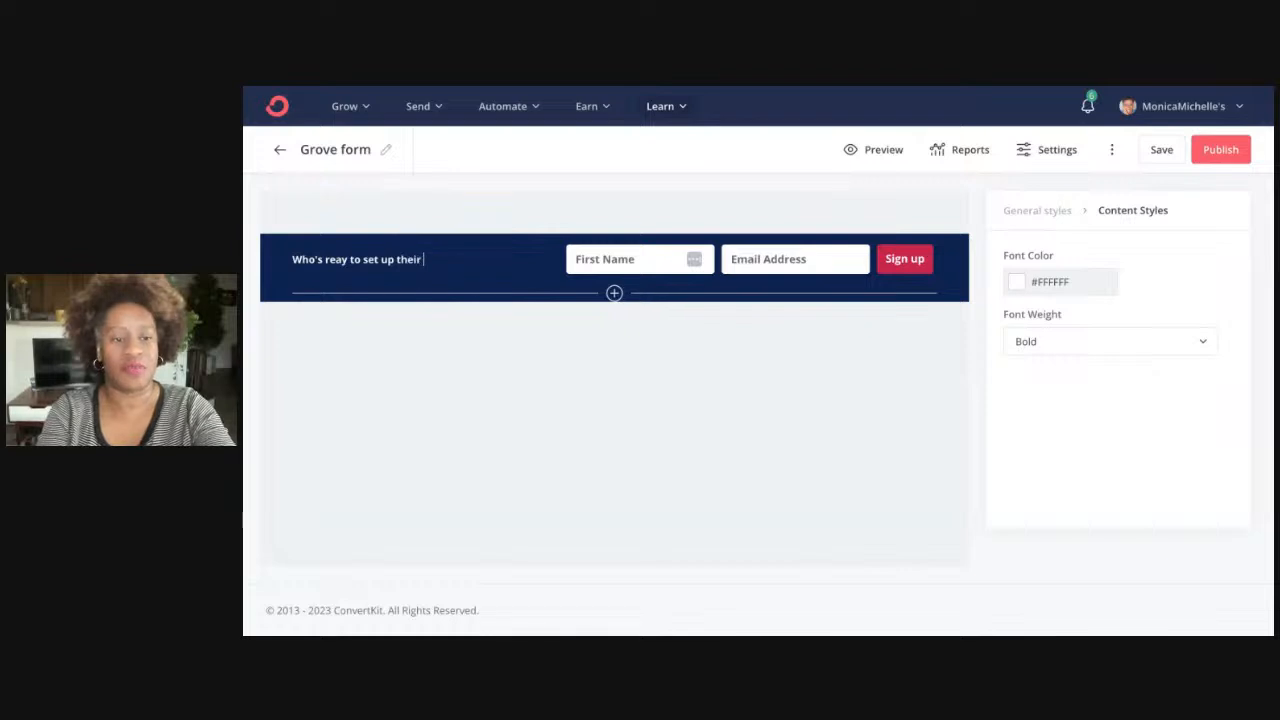
{"action": "type", "text": " Marketing "}
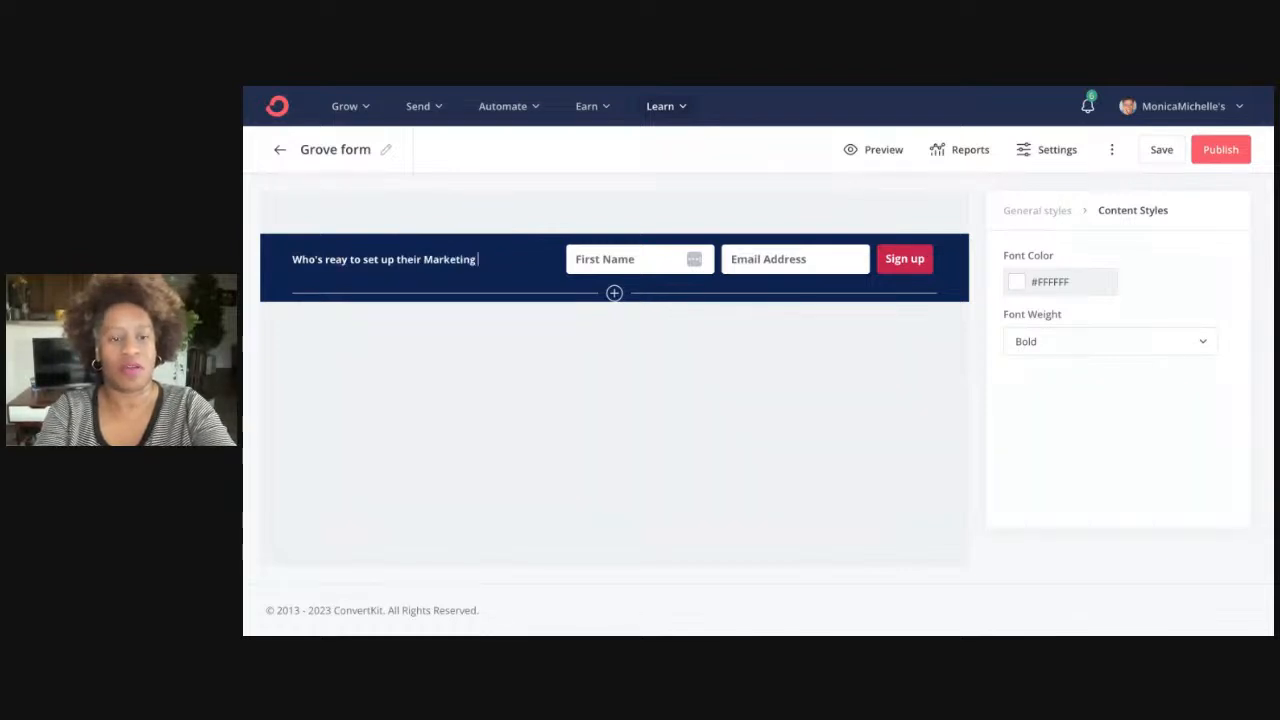
{"action": "type", "text": "Tech Tools?"}
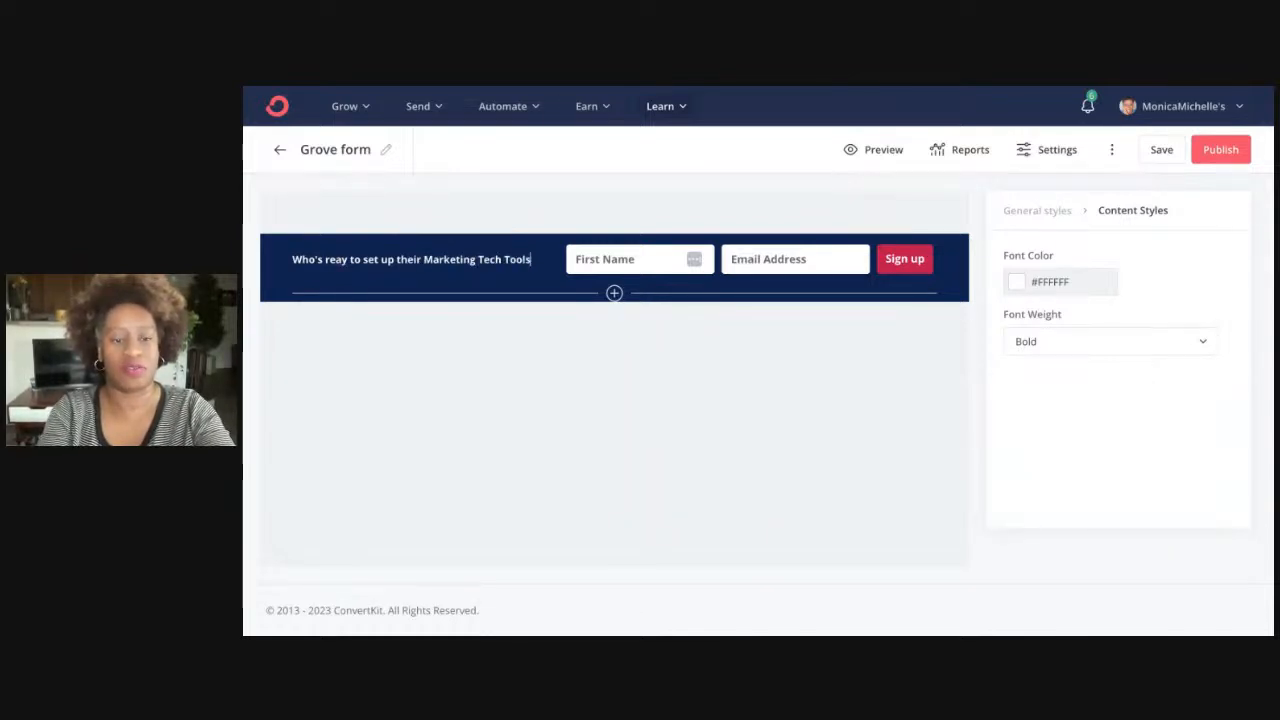
Change the Sign up button label to 'Let's Do It Together!'
{"action": "left_click", "coordinate": [898, 259]}
{"action": "triple_click", "coordinate": [915, 264]}
{"action": "type", "text": "L"}
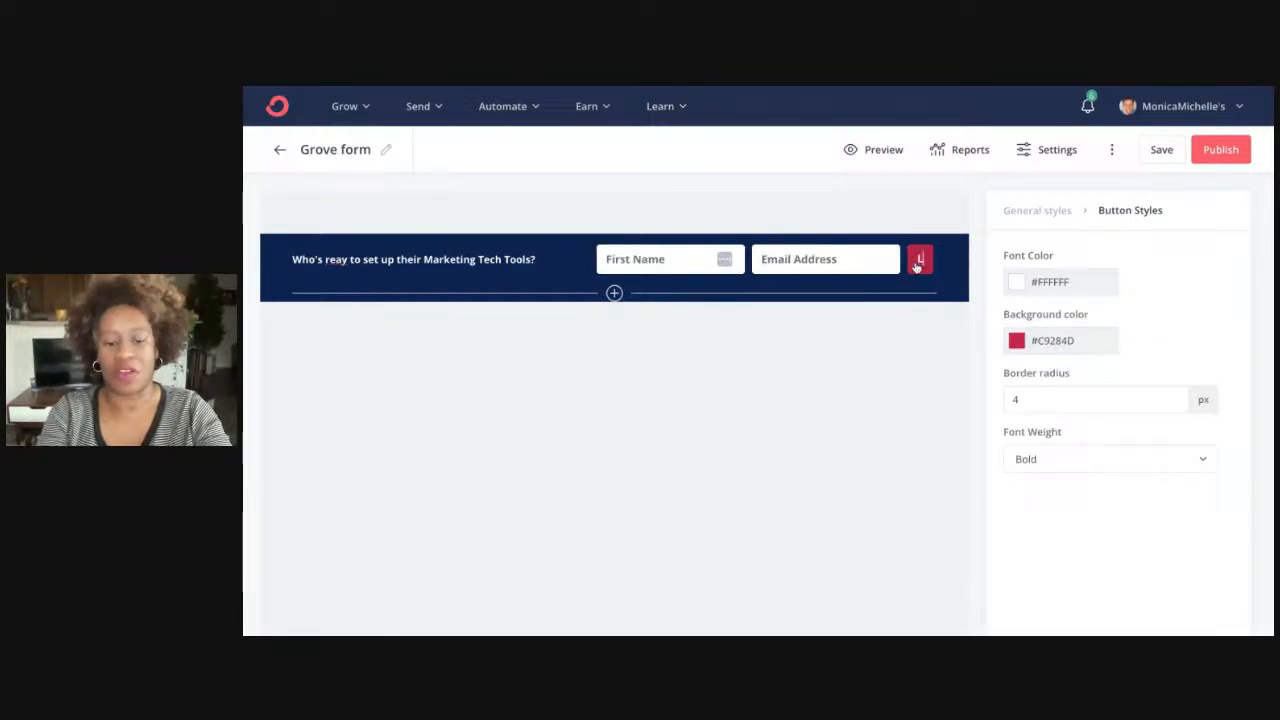
{"action": "type", "text": "et's Do I"}
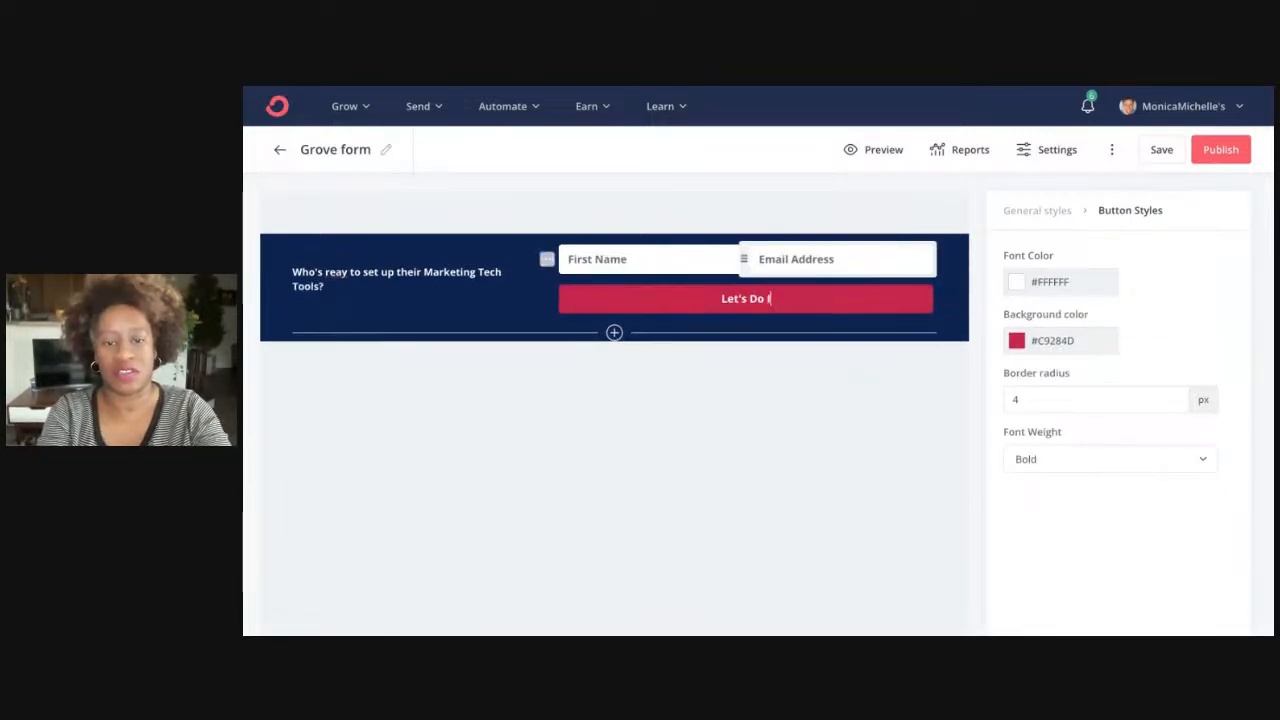
{"action": "type", "text": "t Together"}
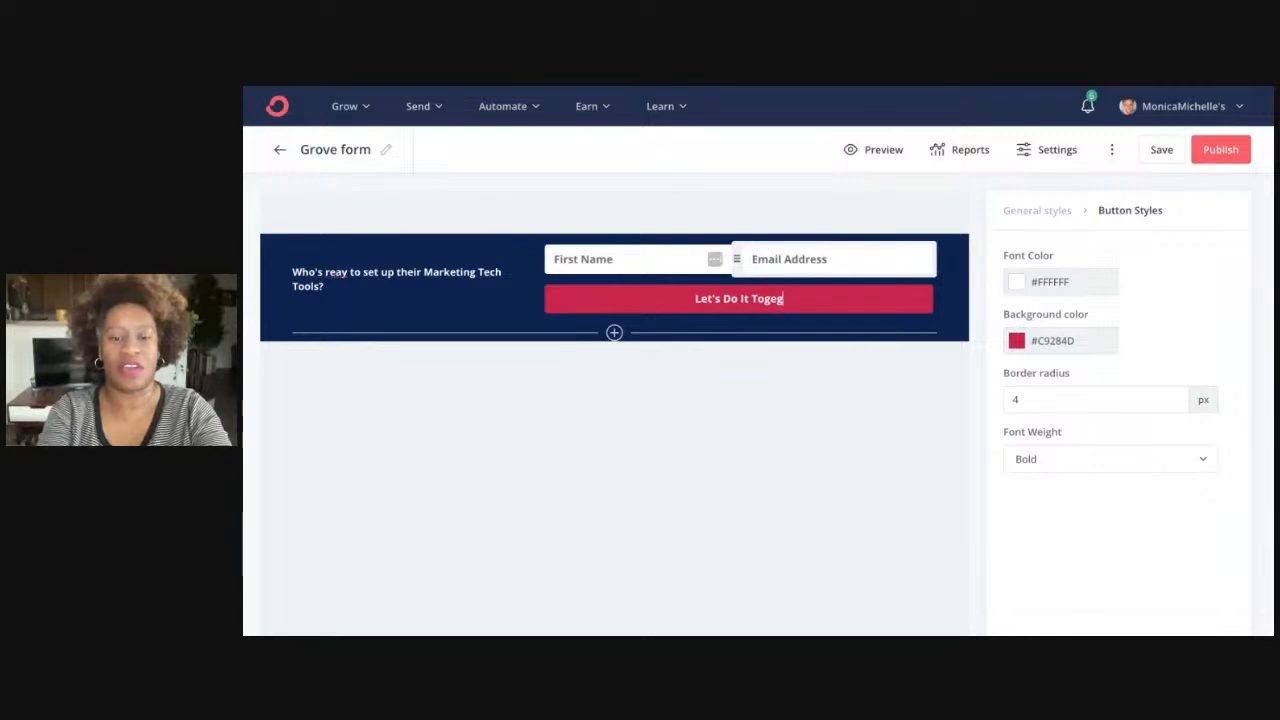
{"action": "type", "text": "!"}
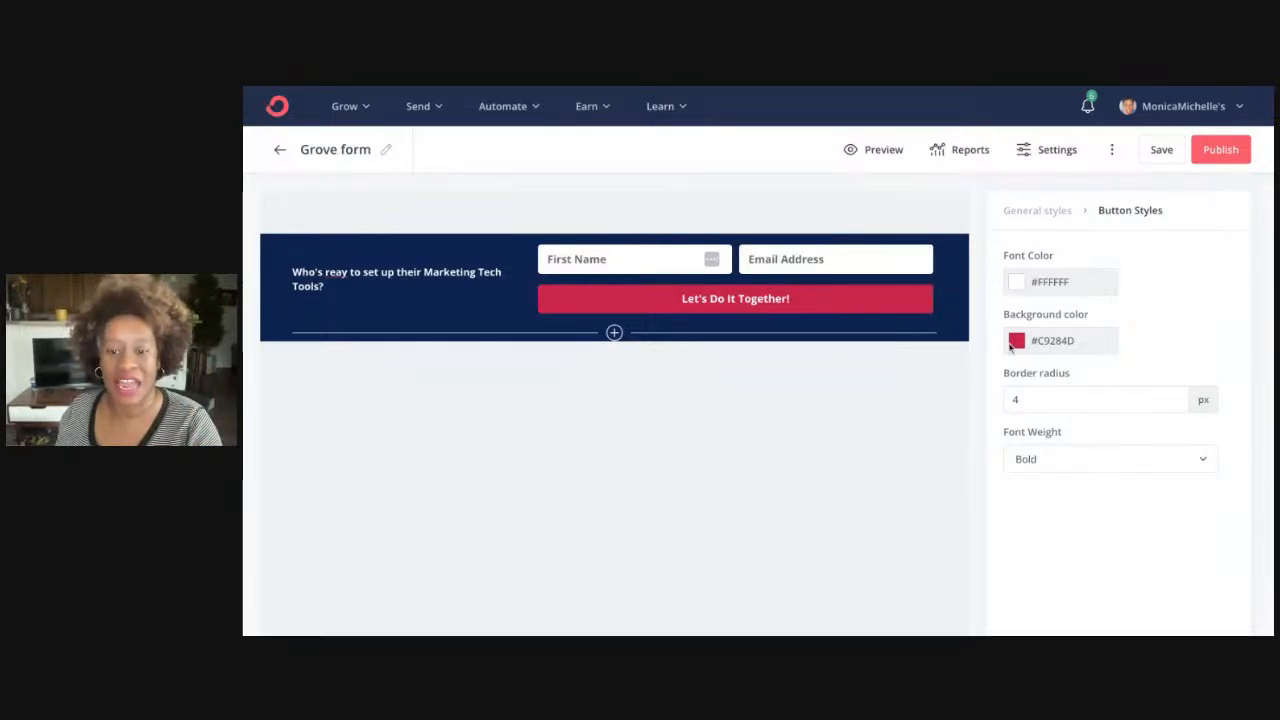
Give the button a 4 px border radius and bold font weight
{"action": "left_click", "coordinate": [1171, 462]}
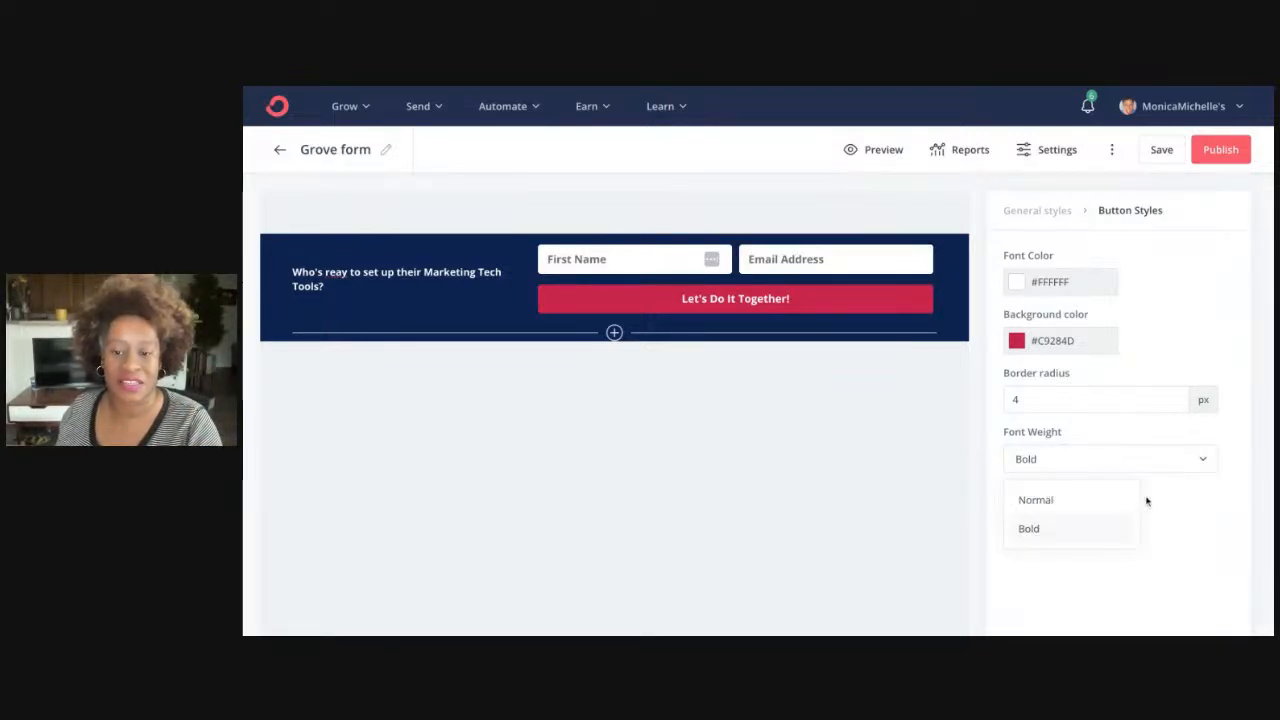
{"action": "left_click", "coordinate": [1101, 512]}
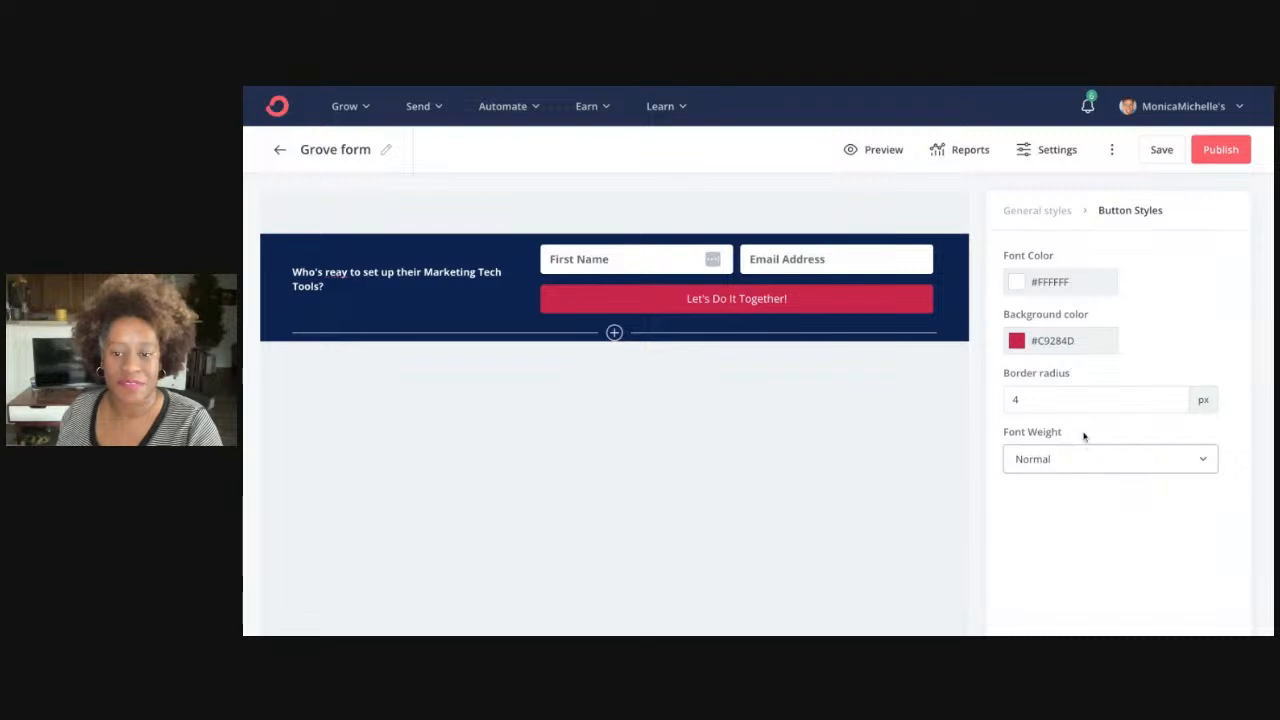
{"action": "left_click", "coordinate": [1075, 393]}
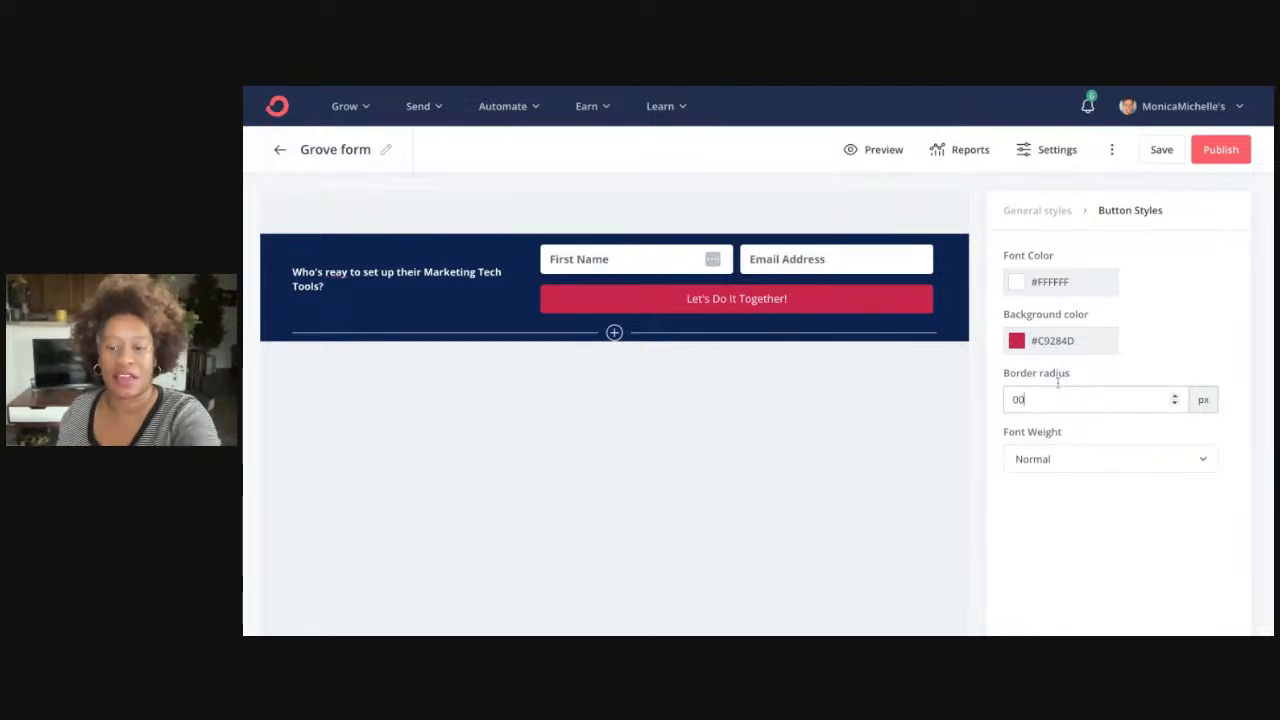
{"action": "left_click", "coordinate": [1063, 514]}
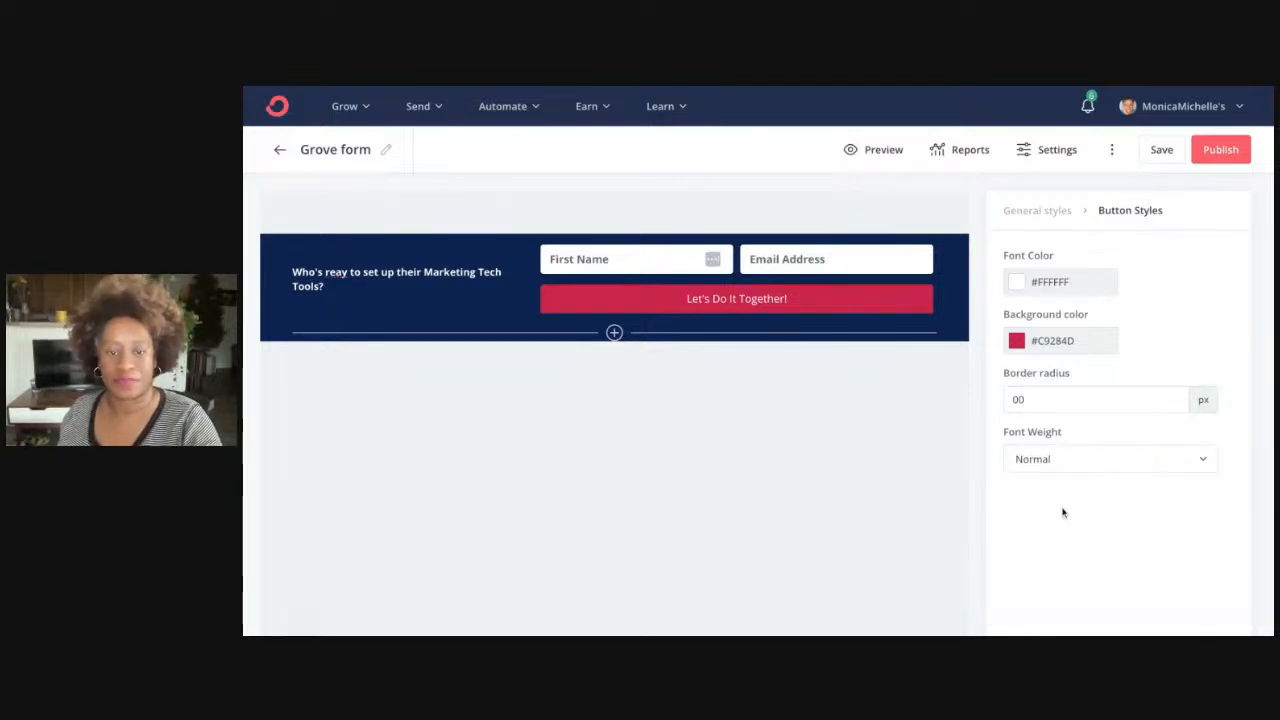
{"action": "left_click", "coordinate": [1036, 403]}
{"action": "type", "text": "4"}
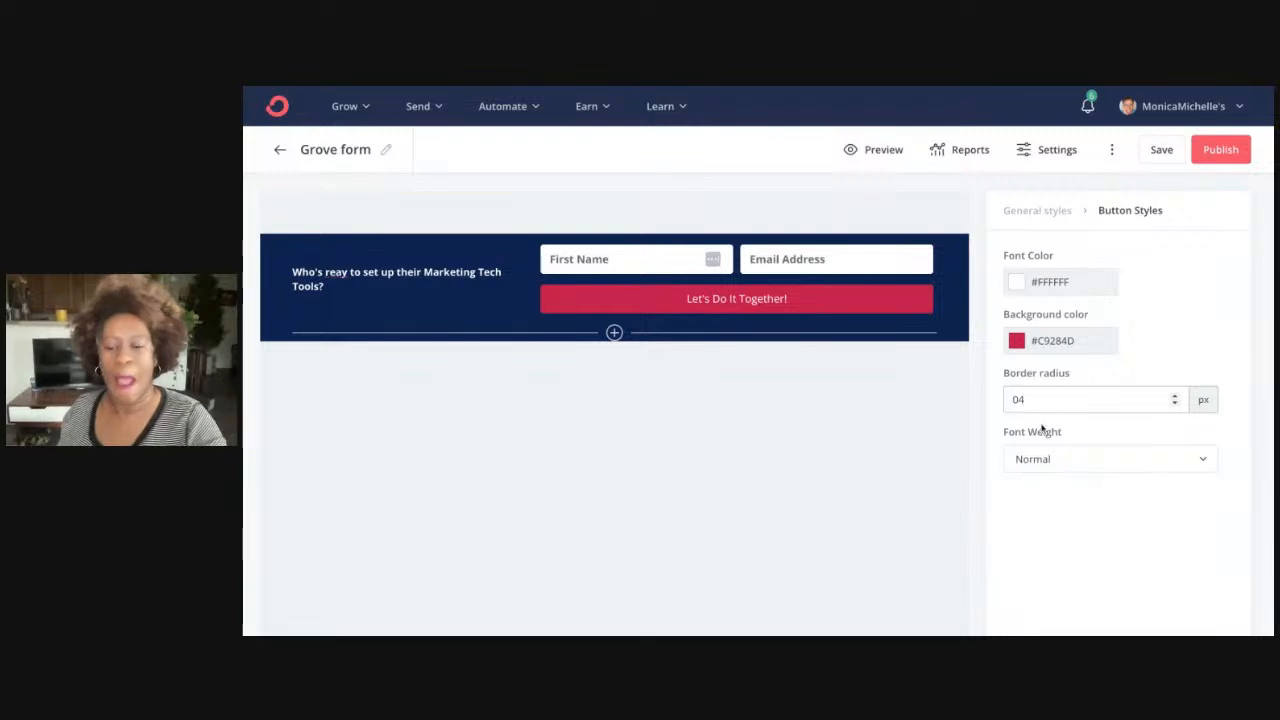
{"action": "left_click", "coordinate": [1045, 458]}
{"action": "left_click", "coordinate": [1036, 529]}
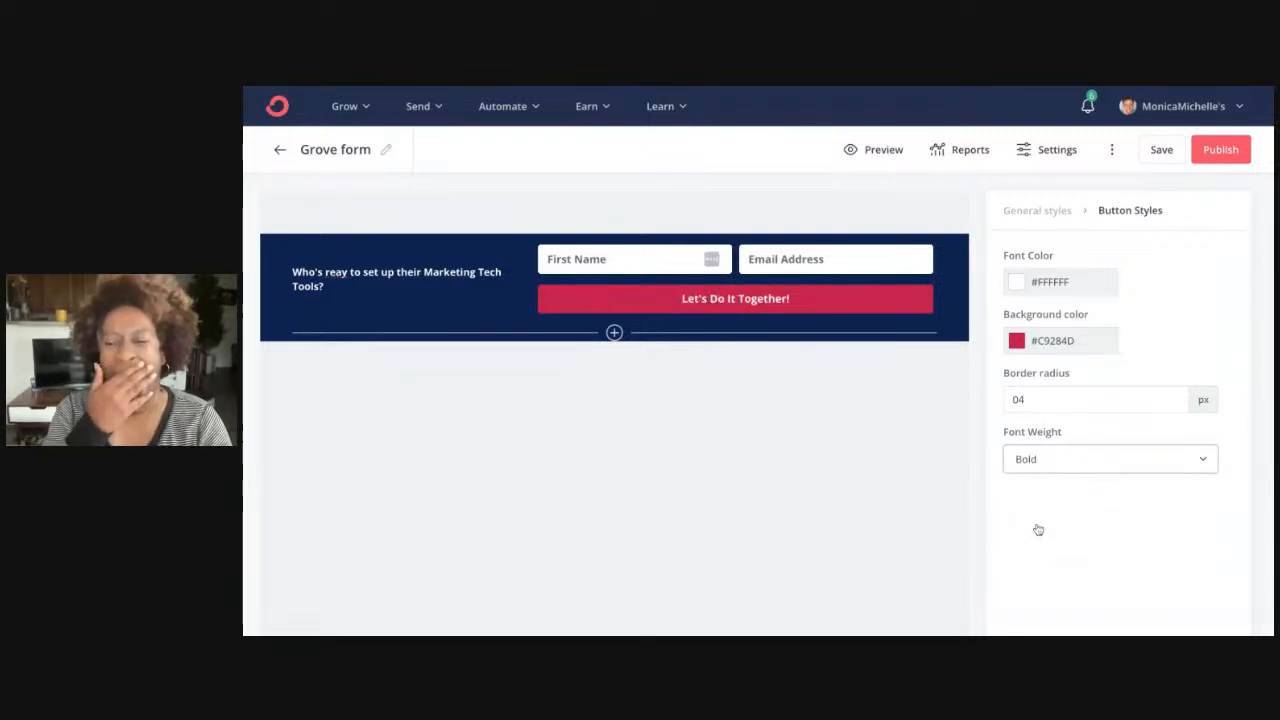
Make the button yellow with navy text and relabel it 'Let's Start NOW!'
{"action": "left_click", "coordinate": [1036, 345]}
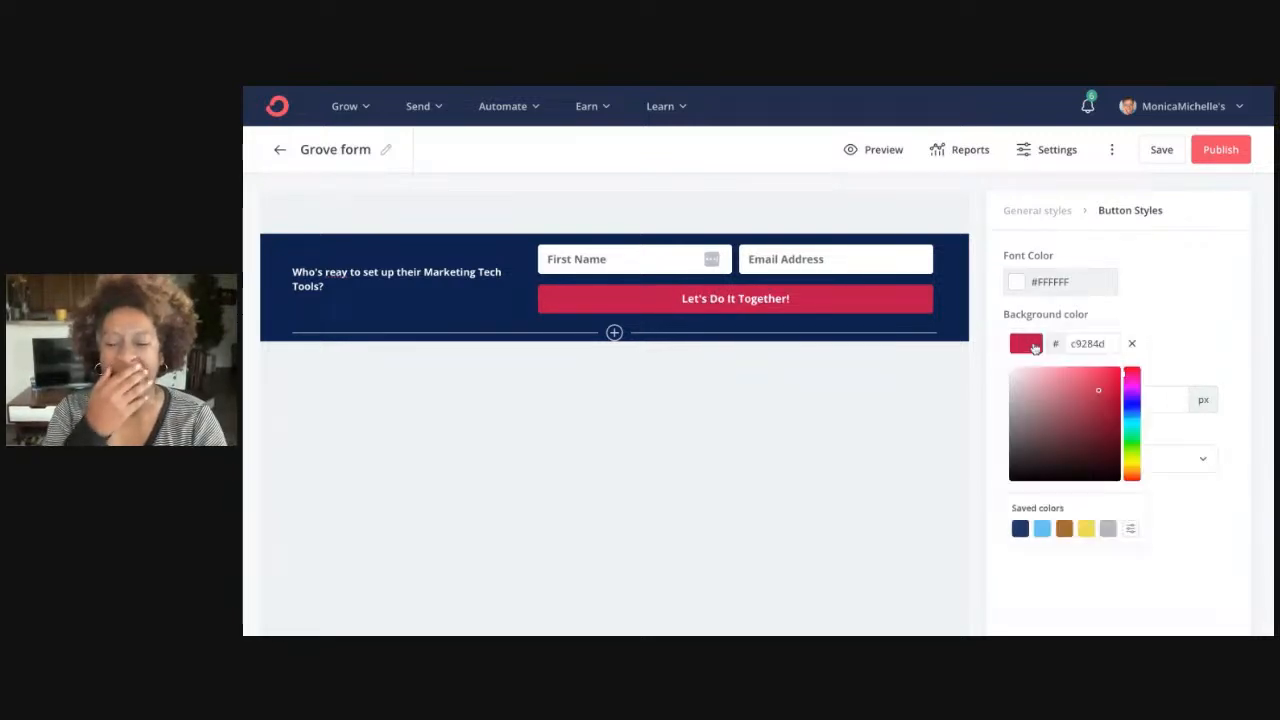
{"action": "left_click", "coordinate": [1086, 528]}
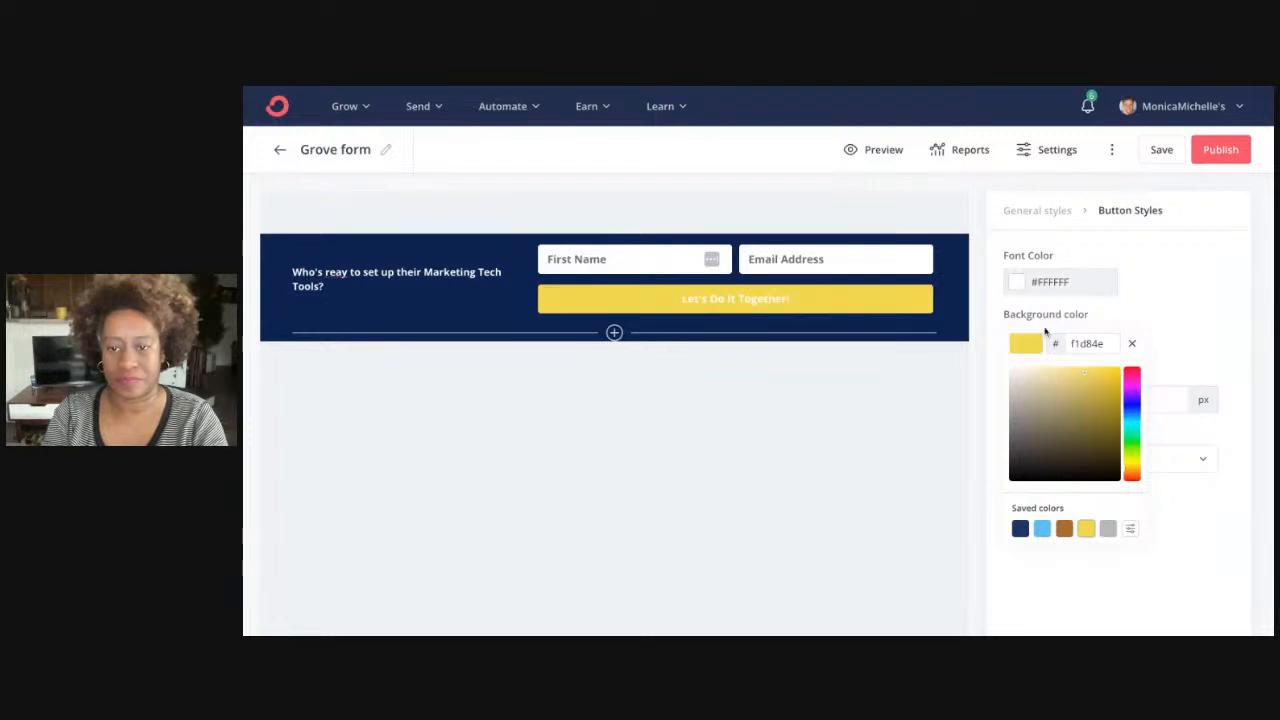
{"action": "left_click", "coordinate": [1018, 284]}
{"action": "left_click", "coordinate": [1020, 469]}
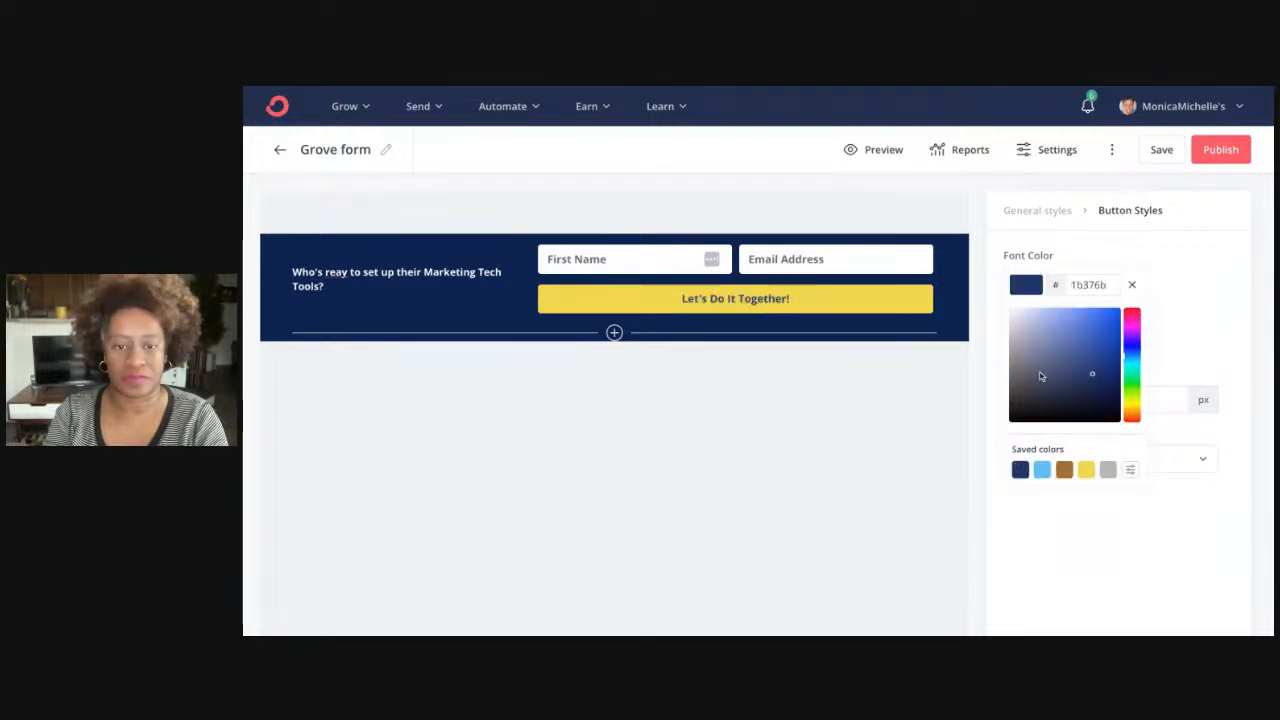
{"action": "left_click", "coordinate": [757, 306]}
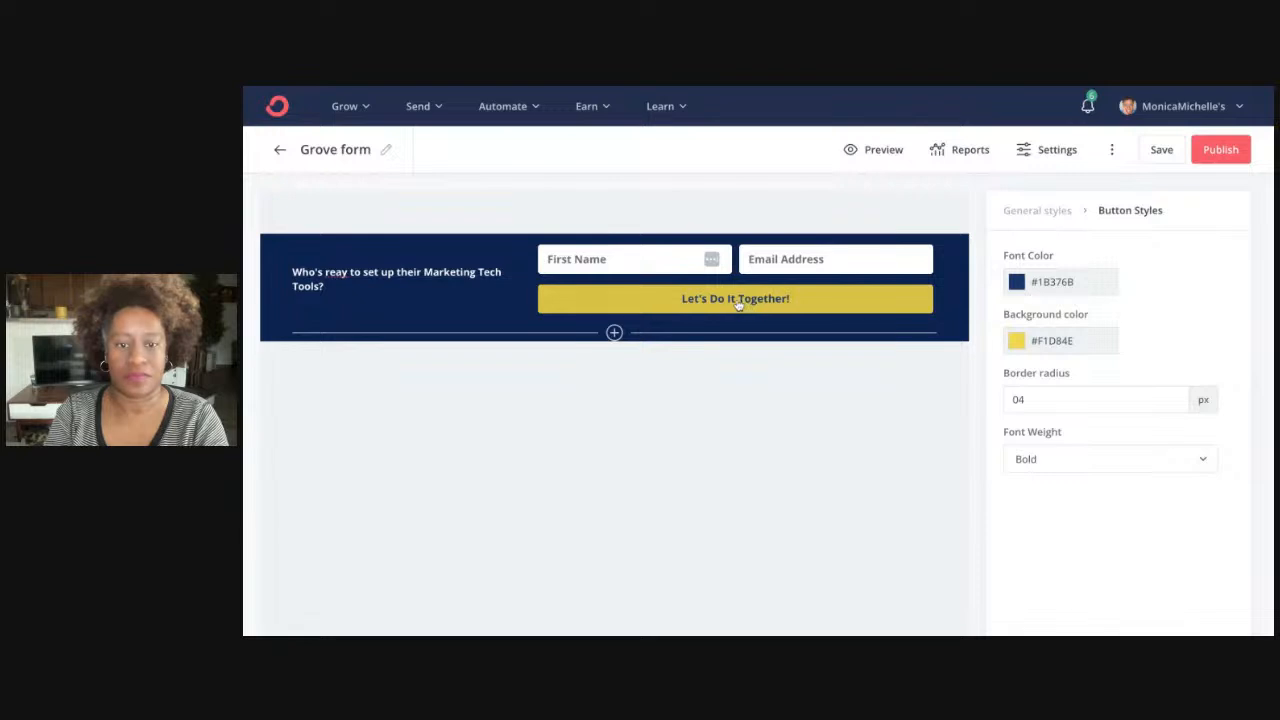
{"action": "key", "text": "shift+End"}
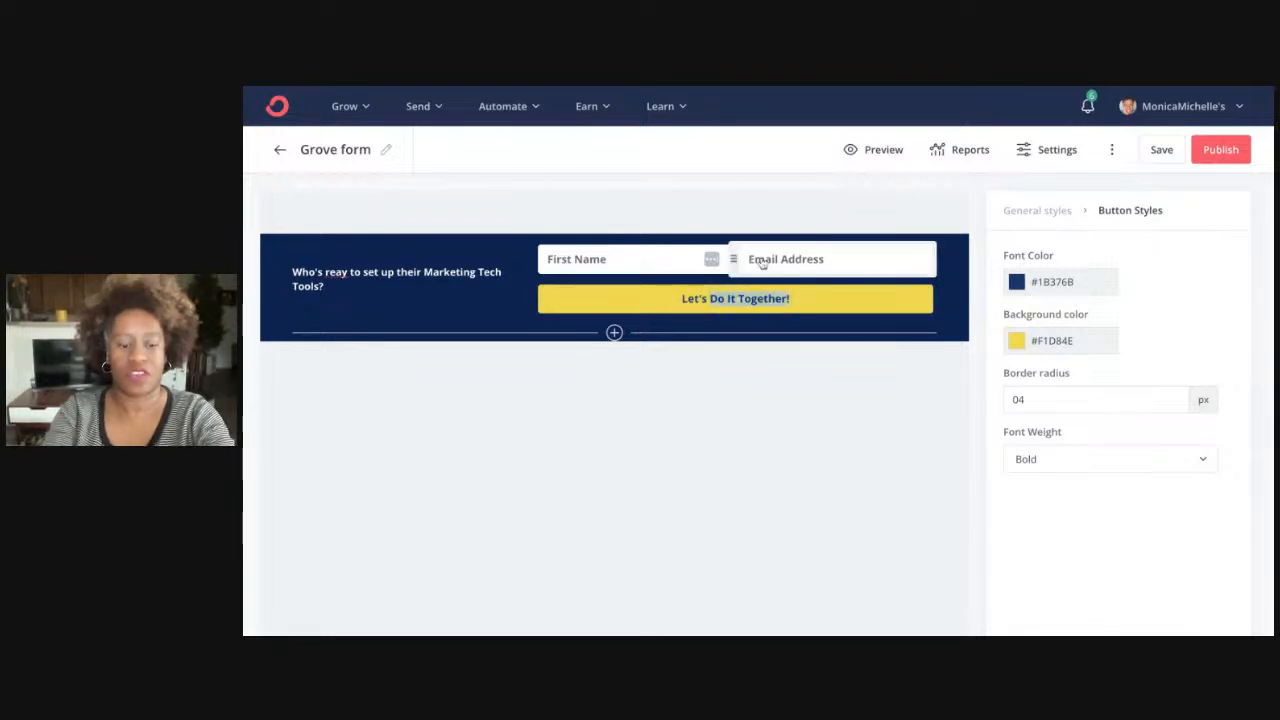
{"action": "type", "text": "Start "}
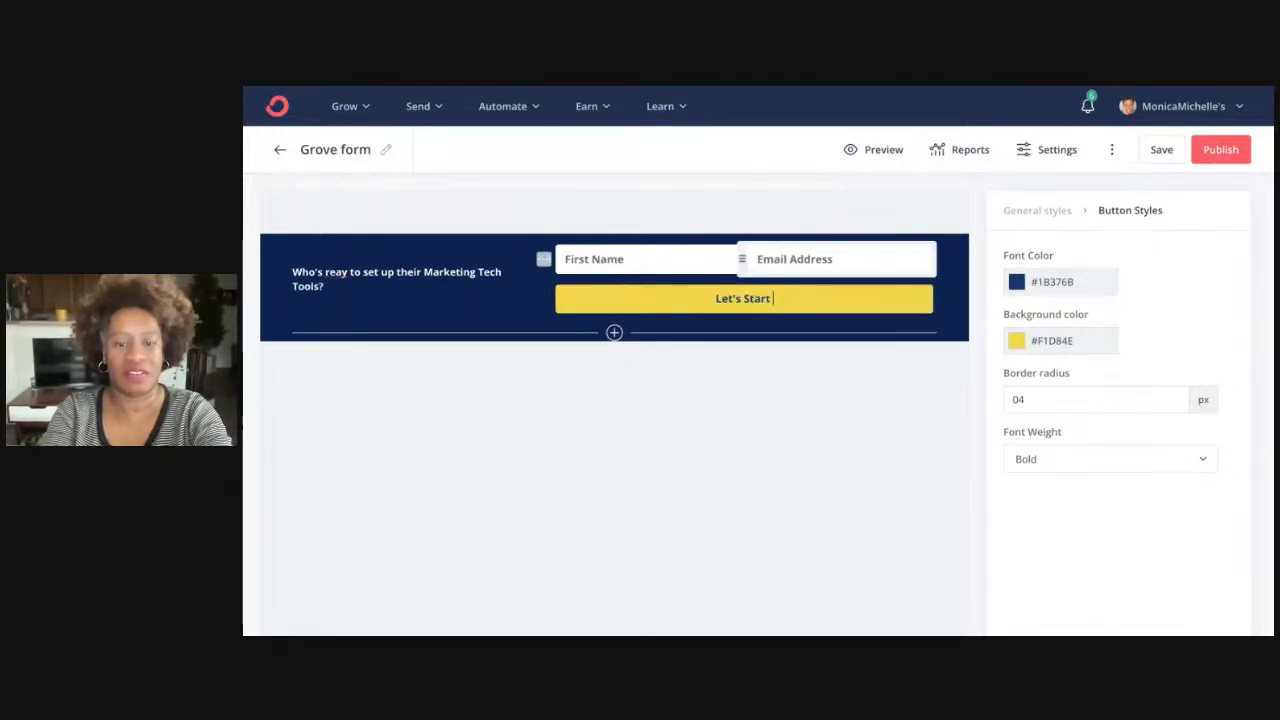
{"action": "type", "text": "NOW!"}
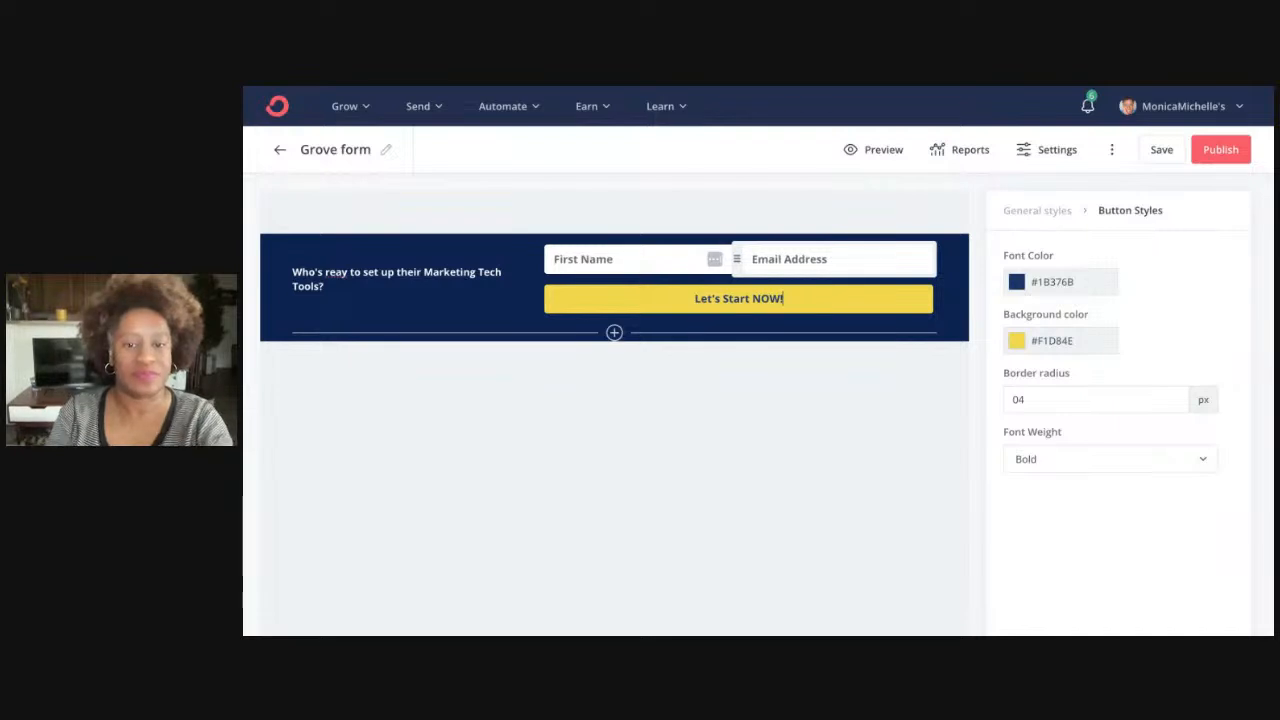
{"action": "left_click", "coordinate": [369, 283]}
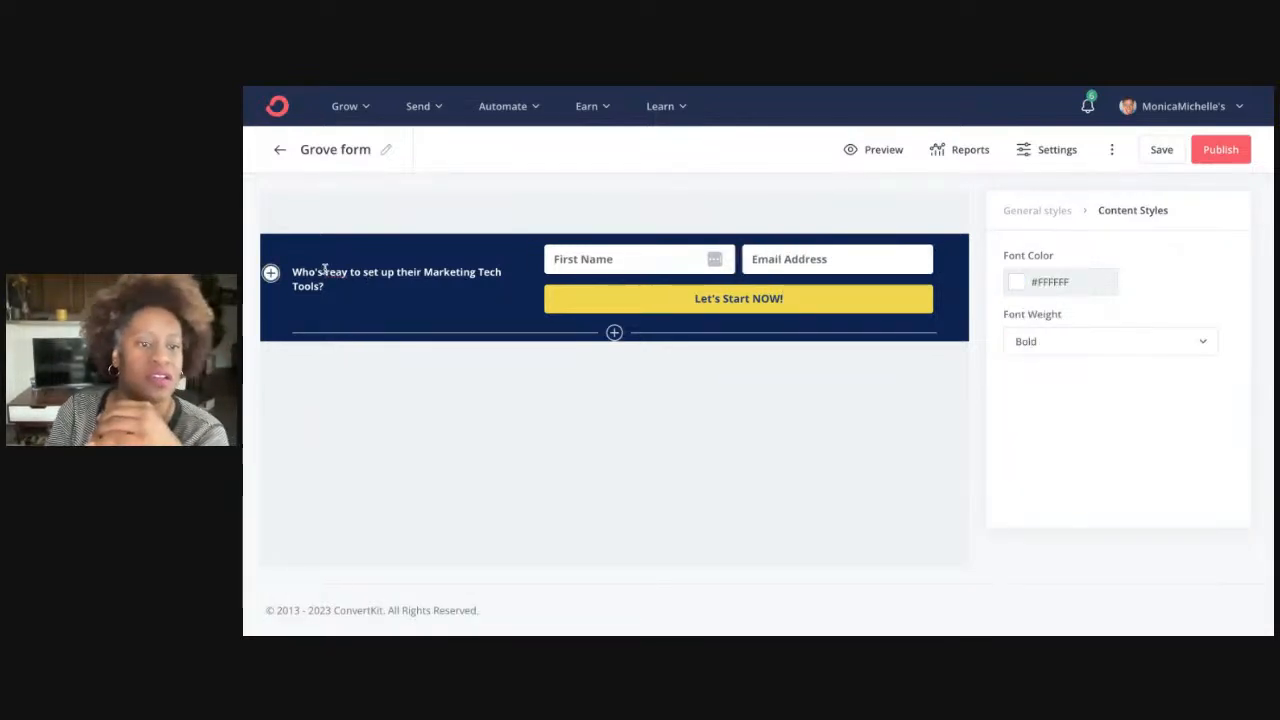
Trim the headline's opening so it begins with 'Set up'
{"action": "key", "text": "Right"}
{"action": "key", "text": "shift+Up"}
{"action": "type", "text": "R"}
{"action": "key", "text": "Right"}
{"action": "key", "text": "Right"}
{"action": "key", "text": "Right"}
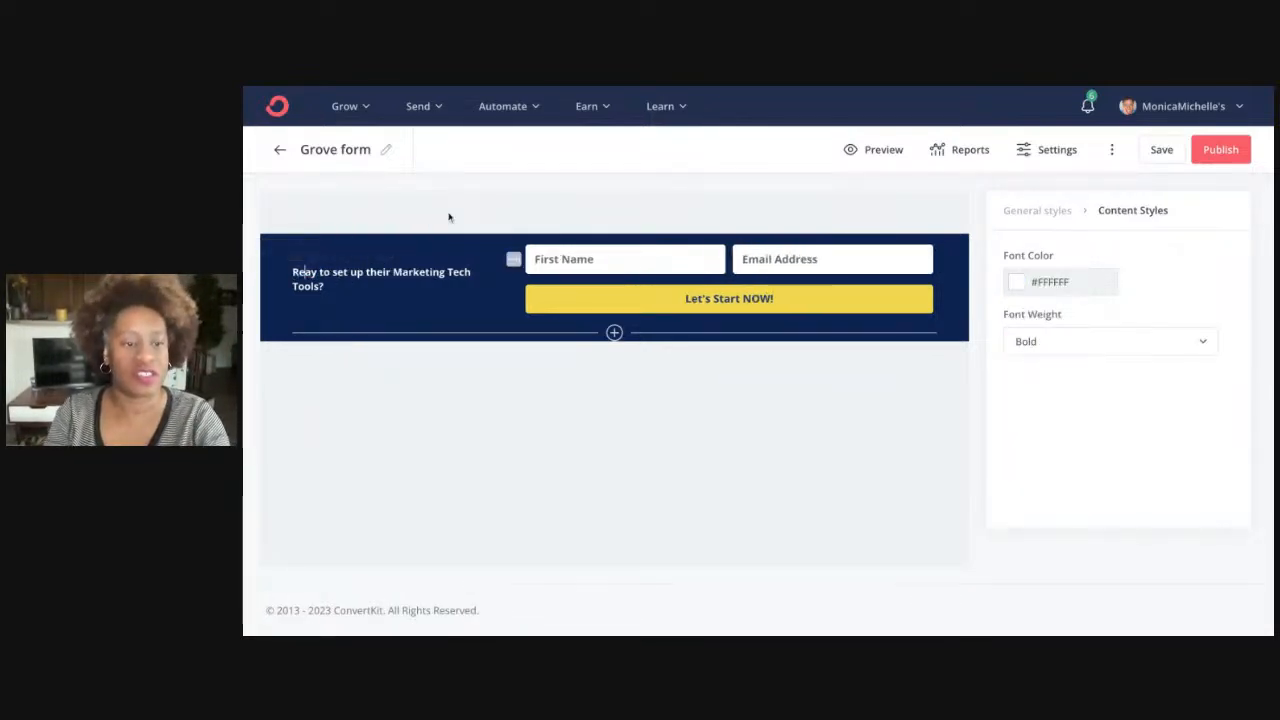
{"action": "type", "text": "d"}
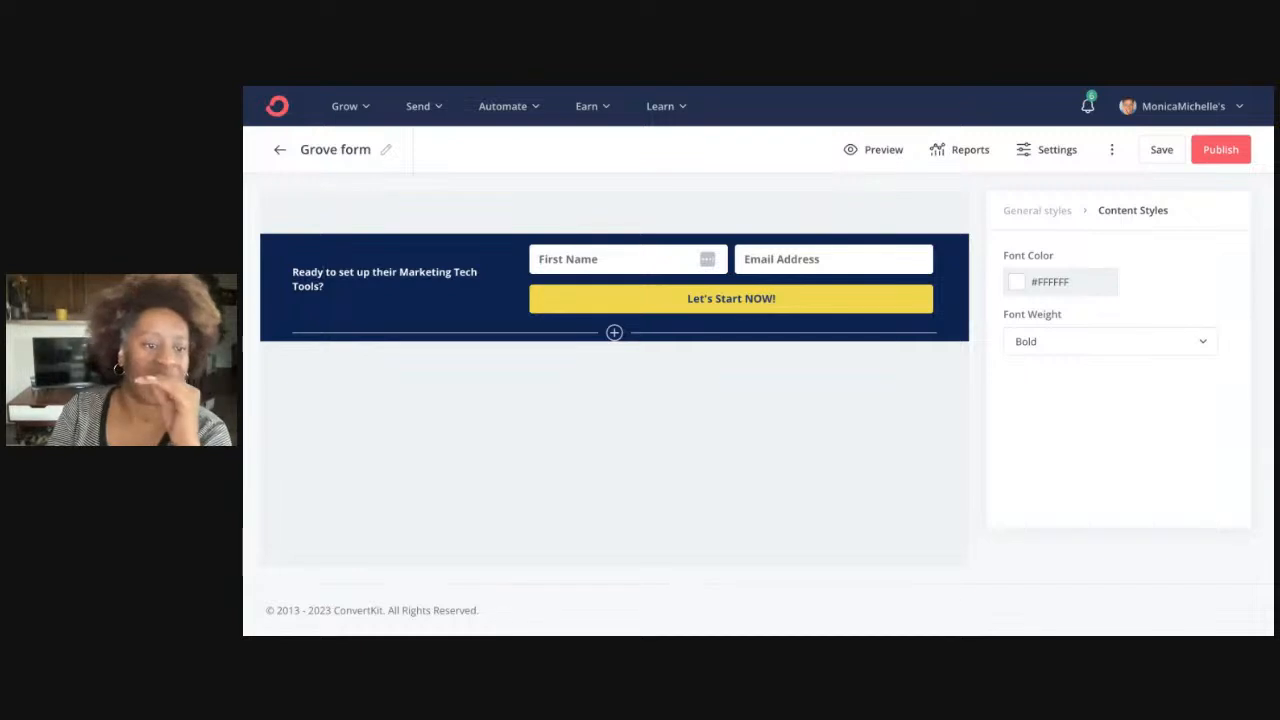
{"action": "key", "text": "Right"}
{"action": "key", "text": "Right"}
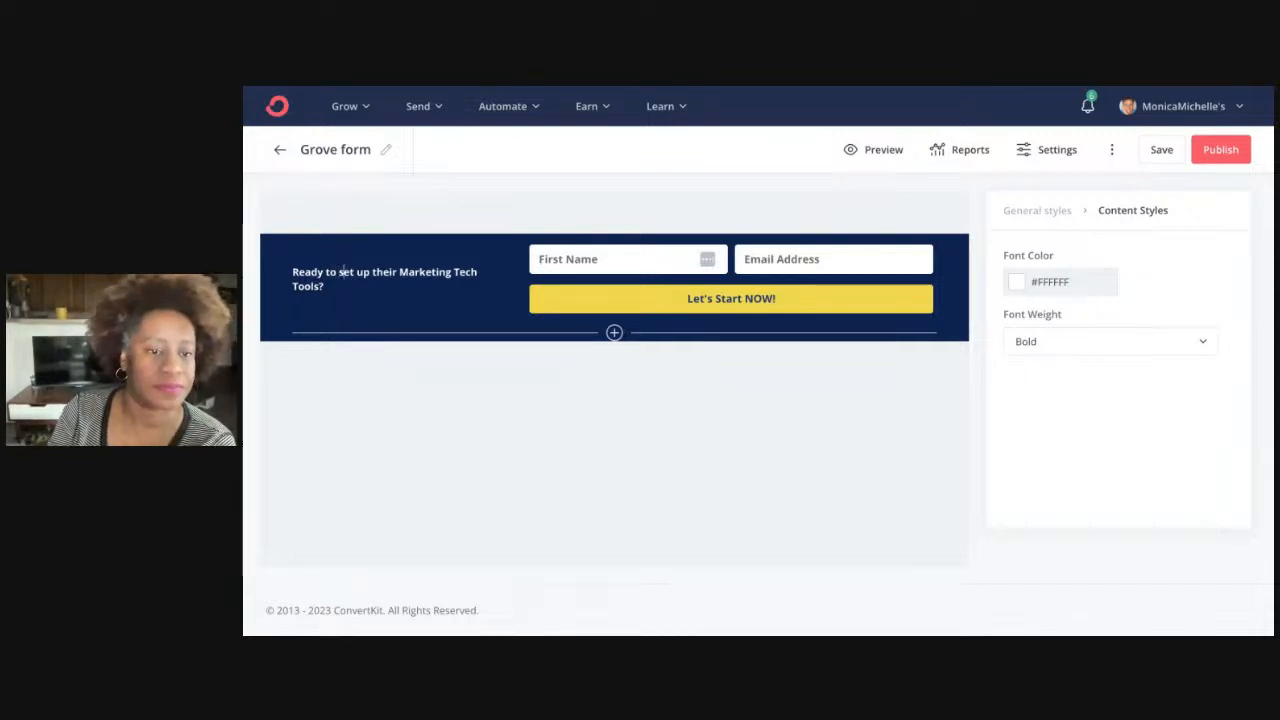
{"action": "key", "text": "shift+Home"}
{"action": "key", "text": "BackSpace"}
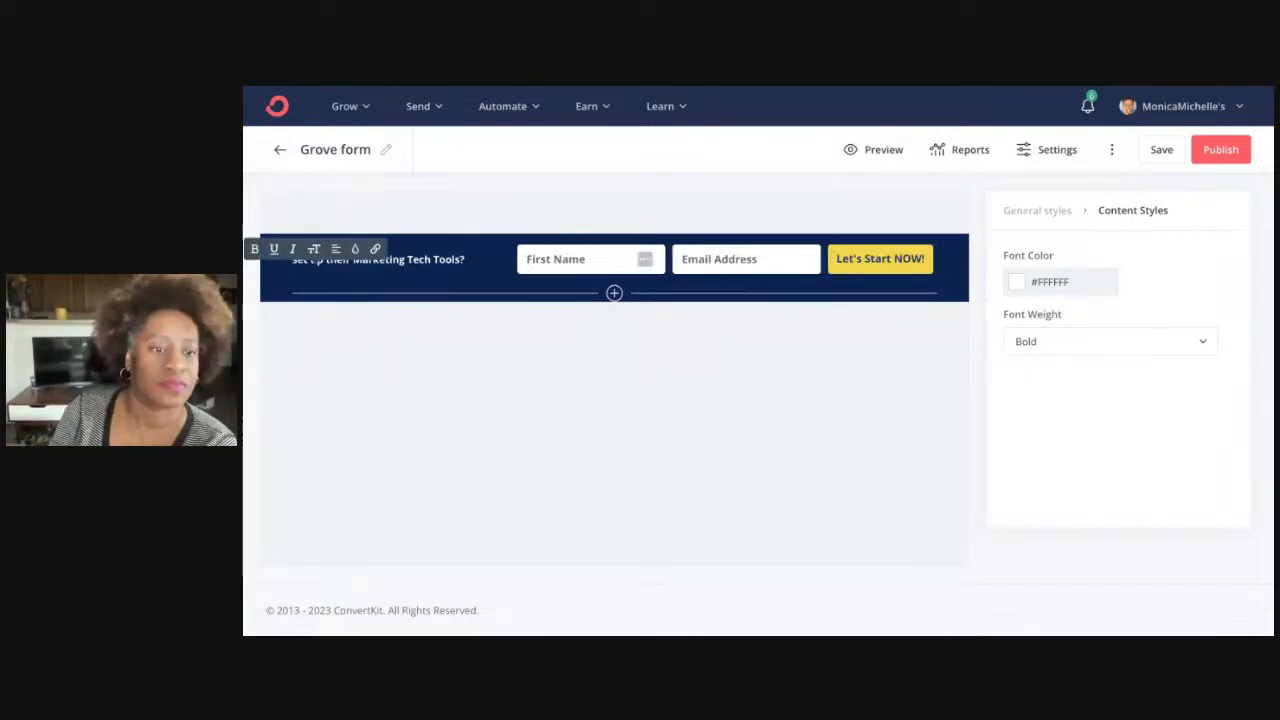
{"action": "key", "text": "Delete"}
{"action": "type", "text": "S"}
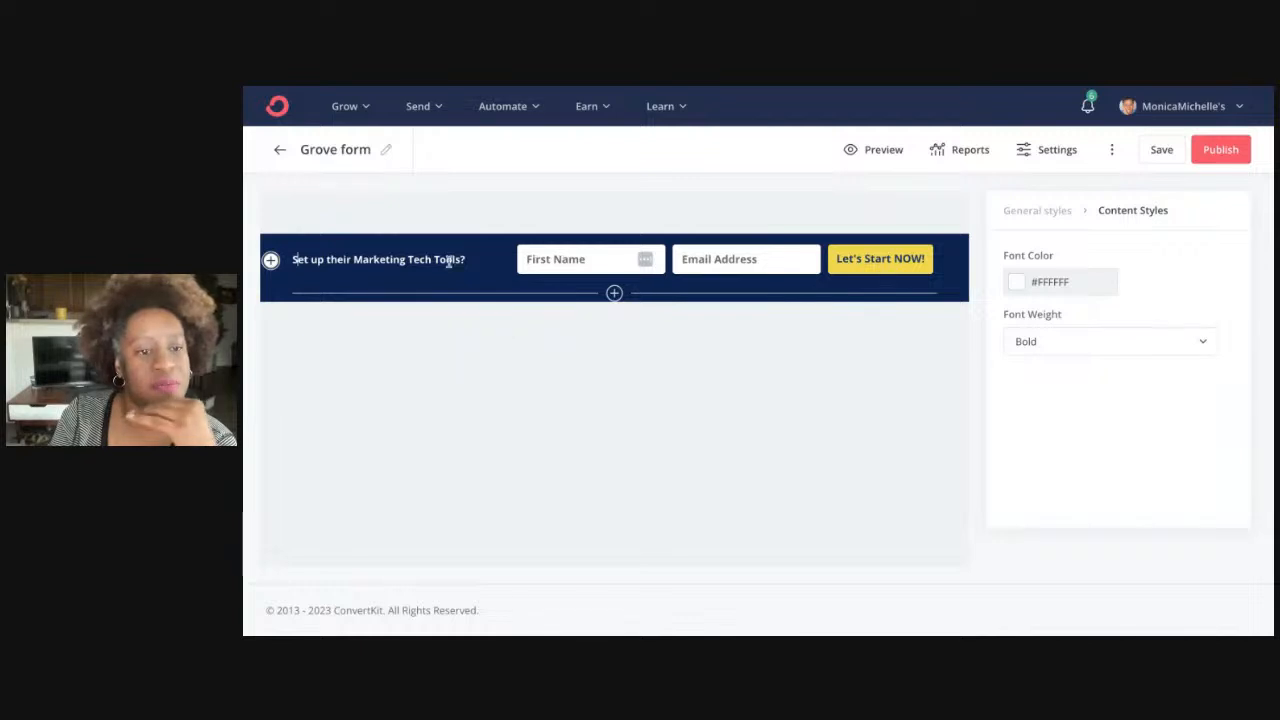
Change 'their' to 'your', drop the question mark, and save the form
{"action": "double_click", "coordinate": [337, 260]}
{"action": "type", "text": "your"}
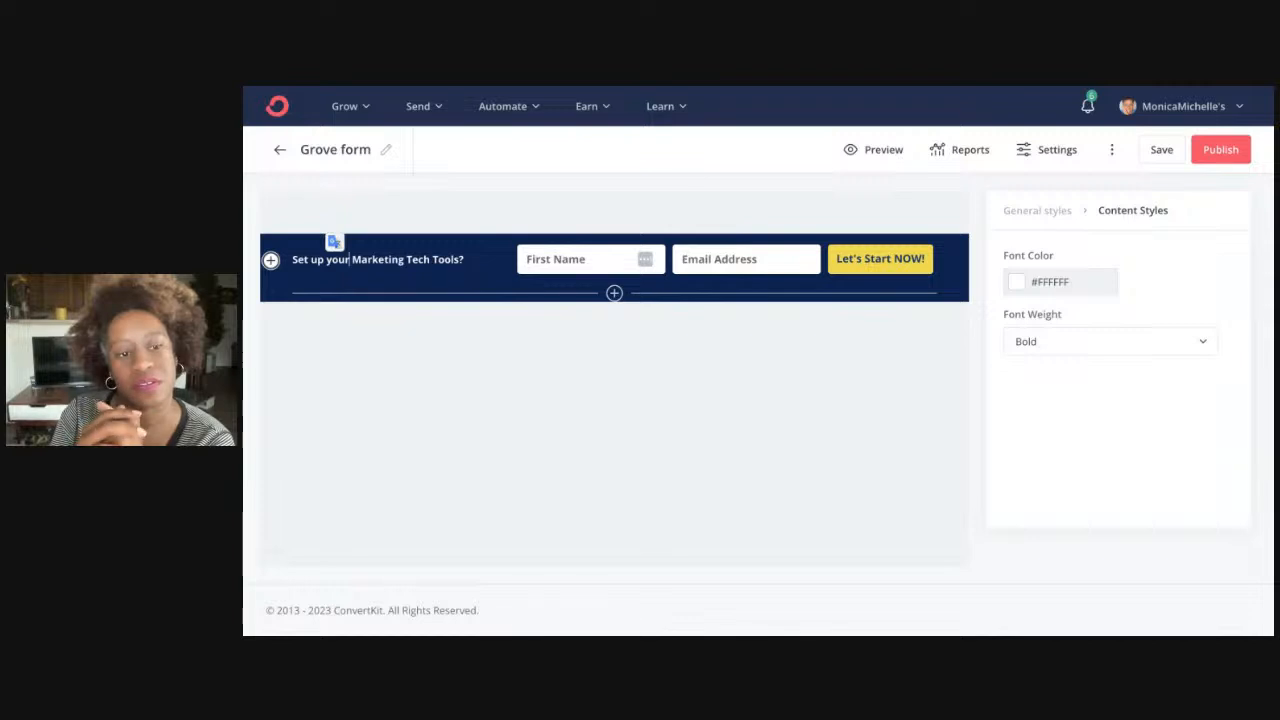
{"action": "left_click", "coordinate": [468, 260]}
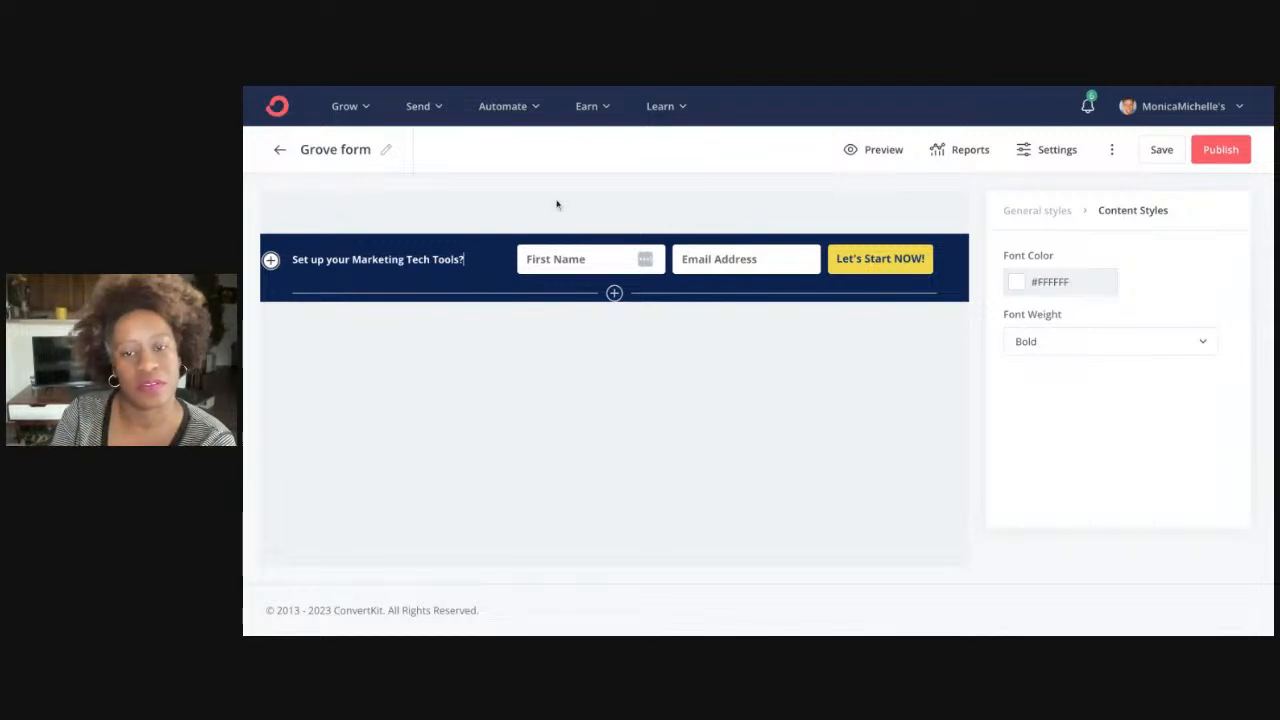
{"action": "key", "text": "BackSpace"}
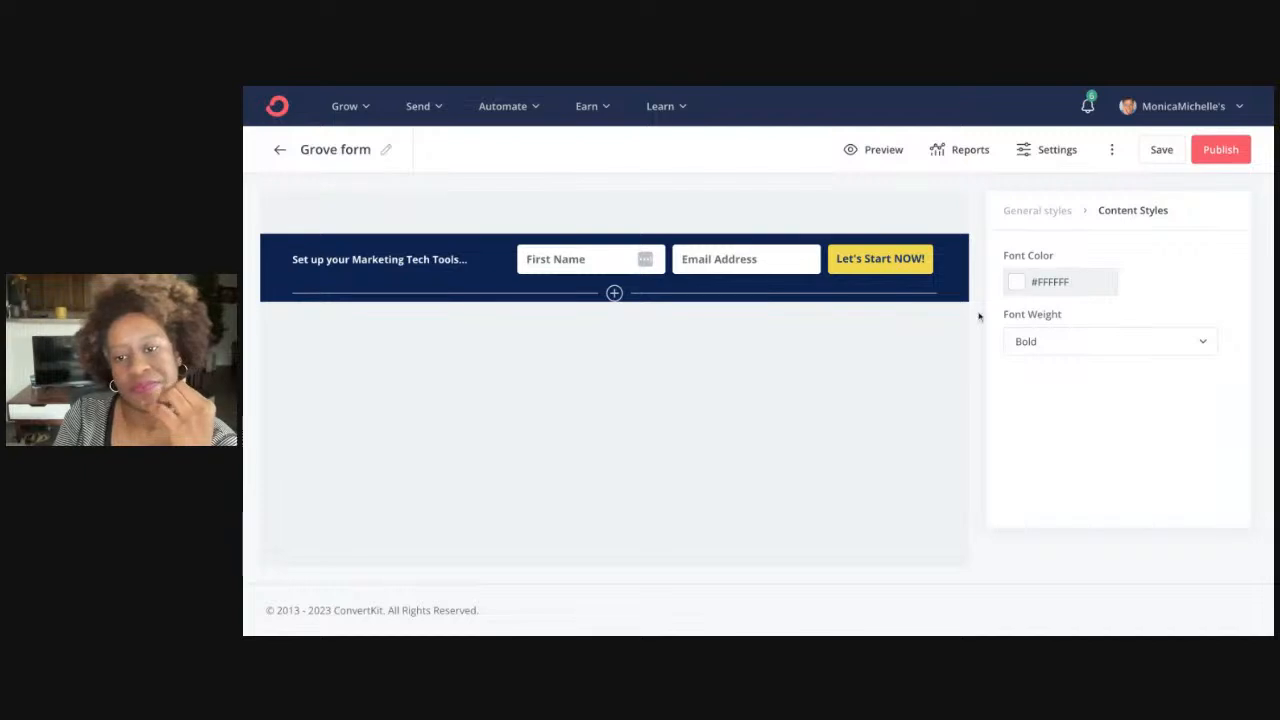
{"action": "left_click", "coordinate": [1161, 152]}
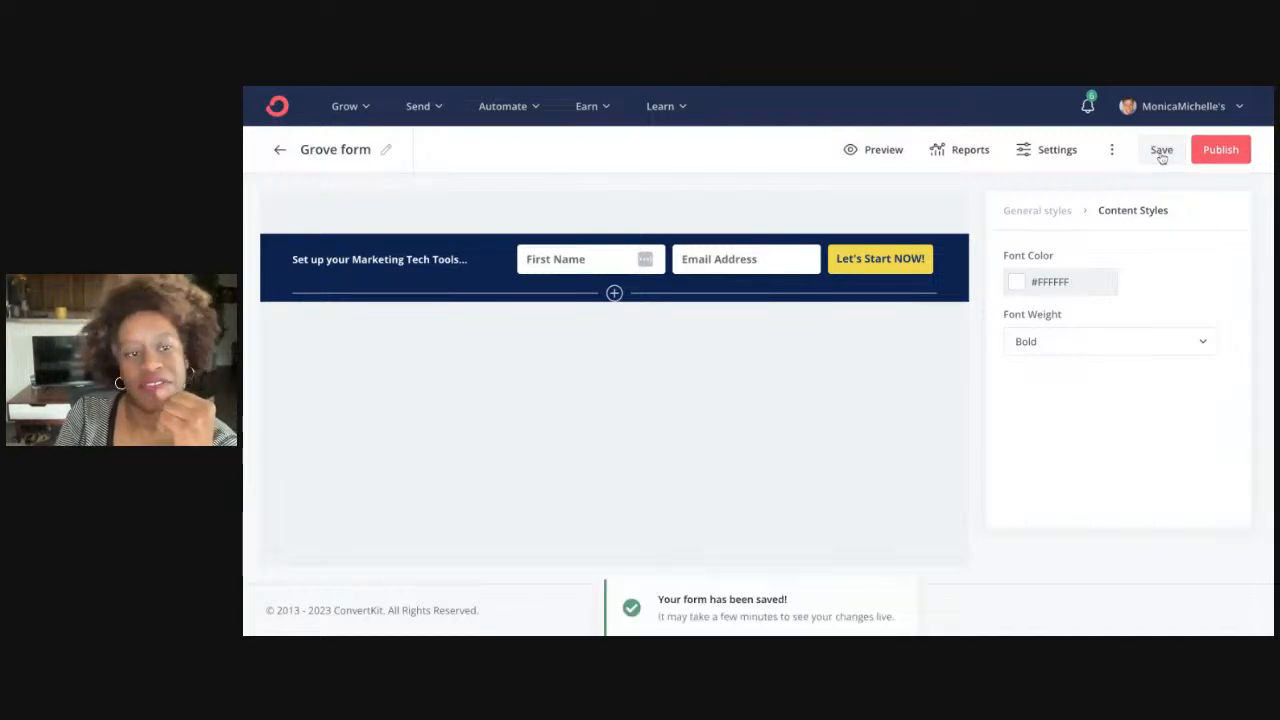
Publish the form and review its HTML, share link, WordPress and Unbounce embed options
{"action": "left_click", "coordinate": [1220, 150]}
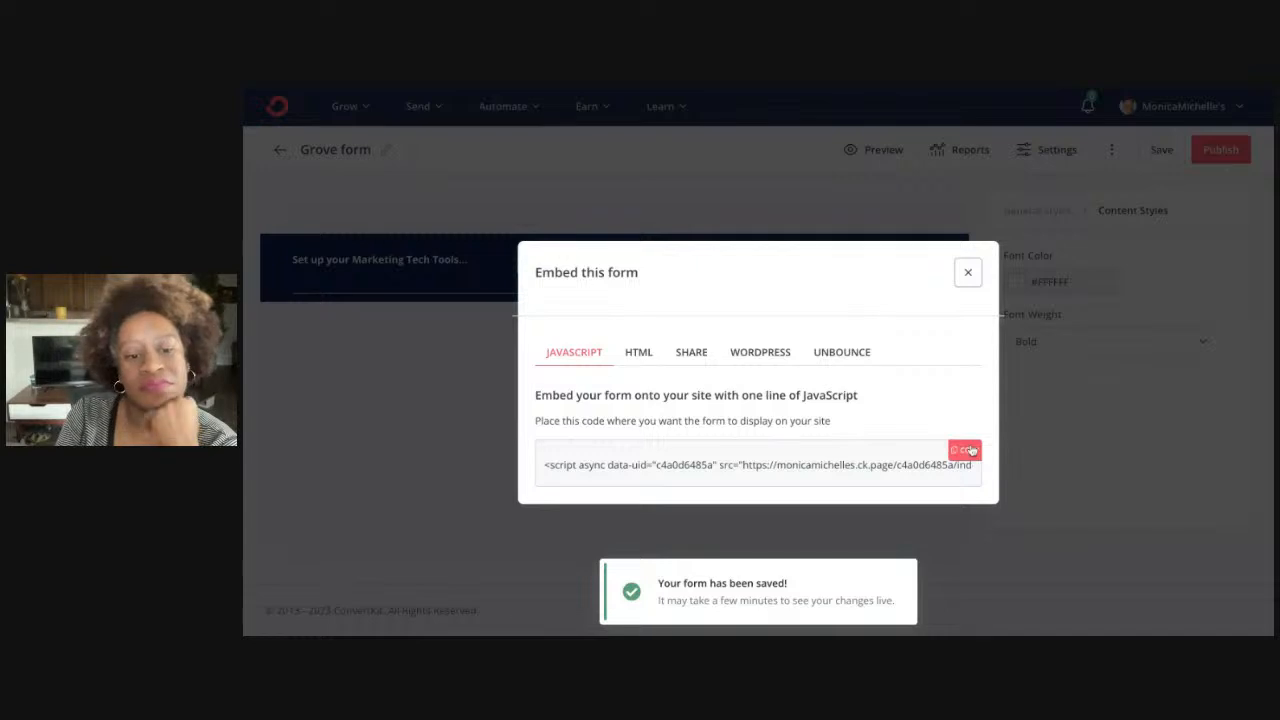
{"action": "left_click", "coordinate": [642, 356]}
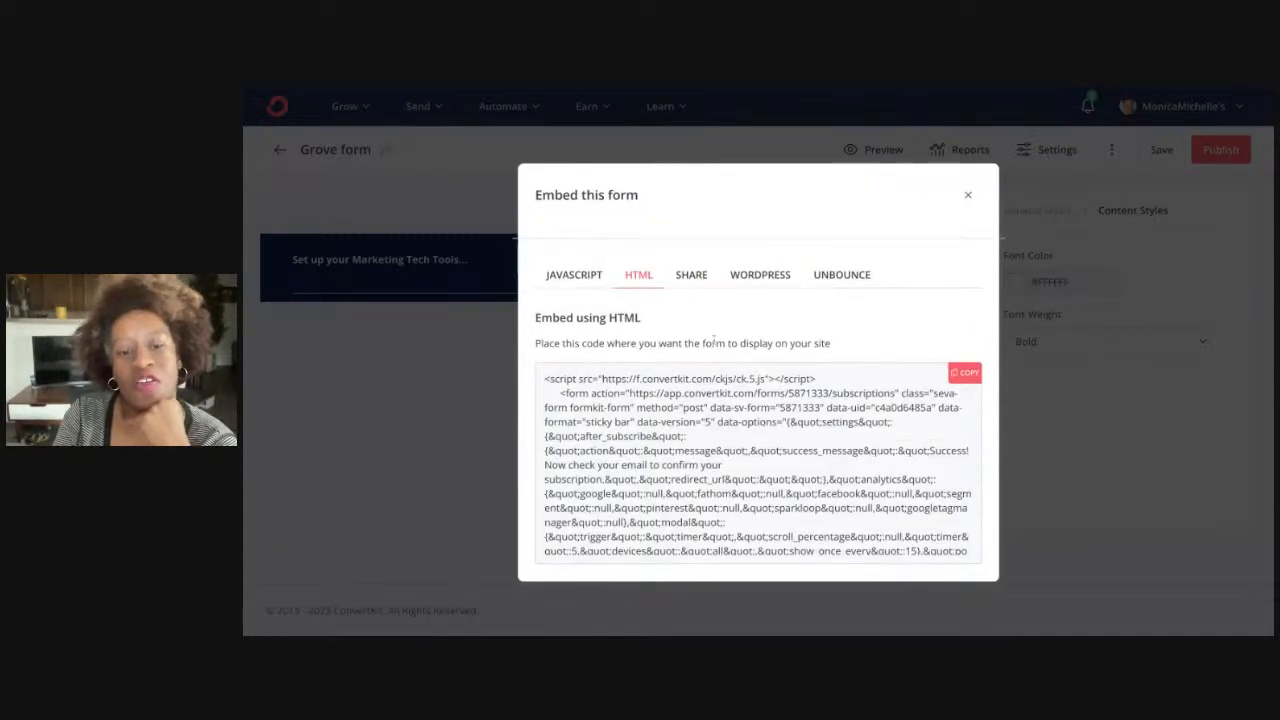
{"action": "left_click", "coordinate": [704, 274]}
{"action": "left_click", "coordinate": [766, 380]}
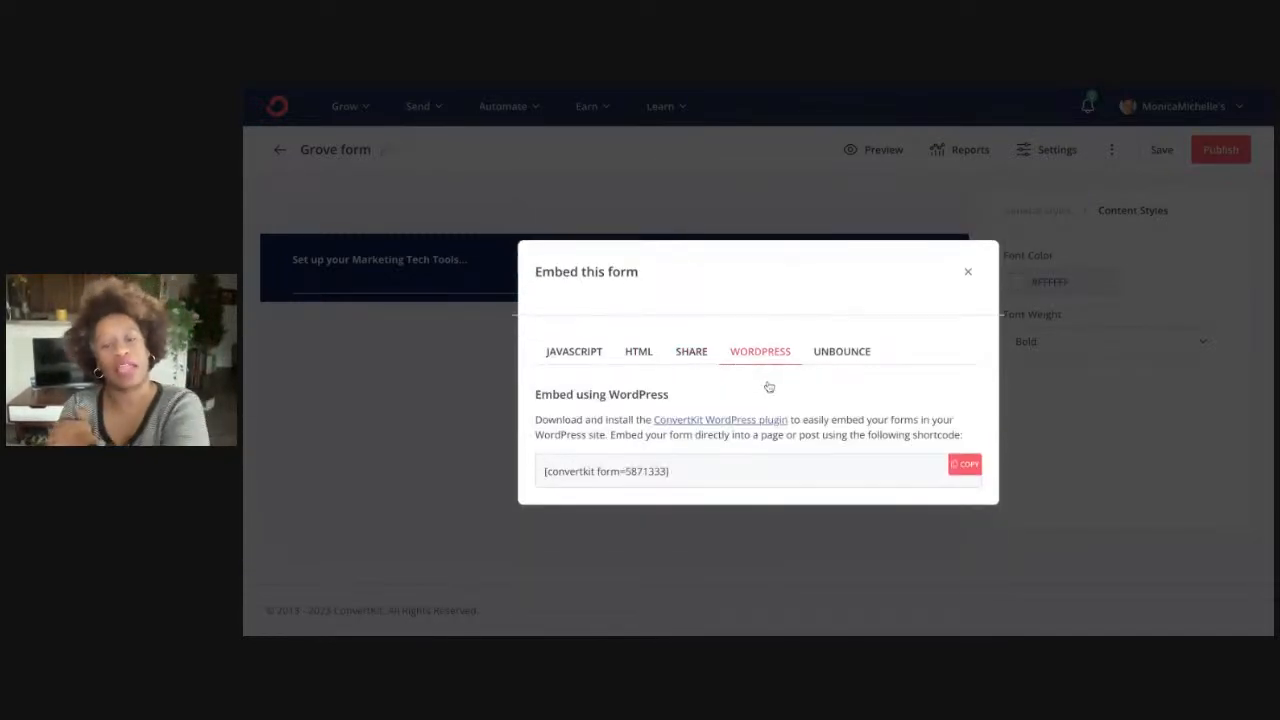
{"action": "left_click", "coordinate": [855, 348]}
{"action": "left_click", "coordinate": [626, 360]}
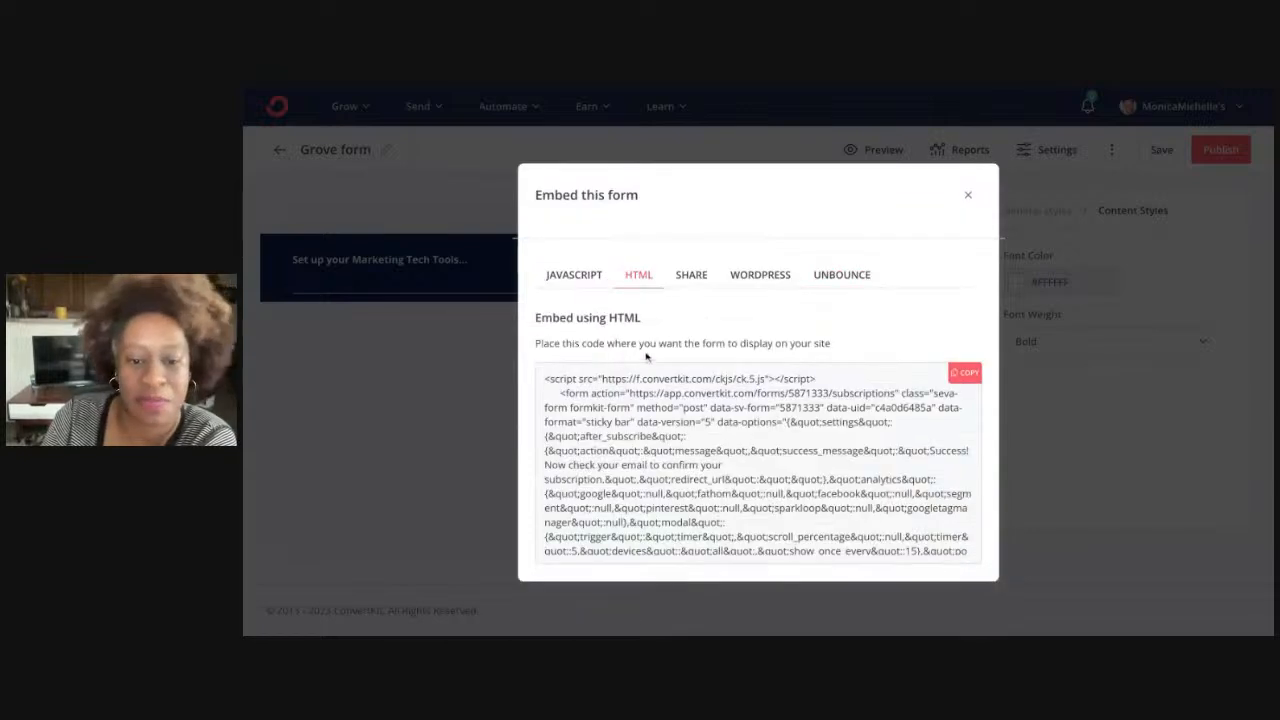
{"action": "left_click", "coordinate": [700, 283]}
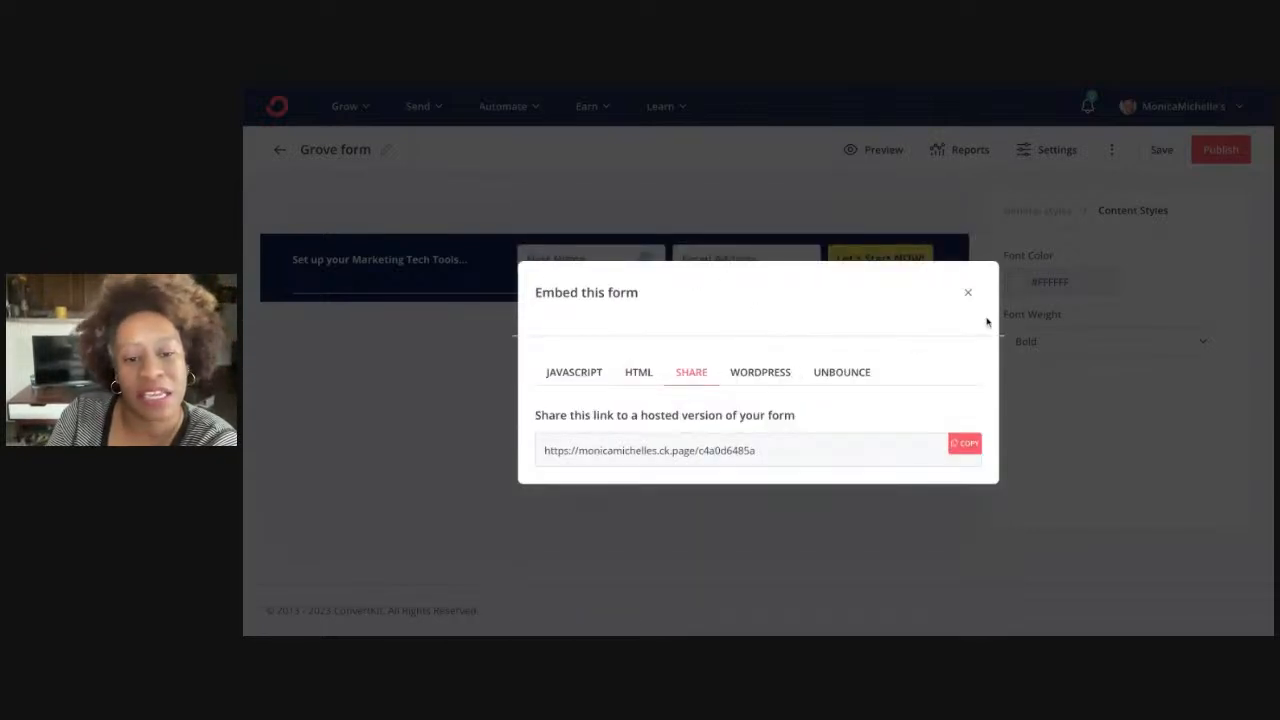
{"action": "left_click", "coordinate": [772, 375]}
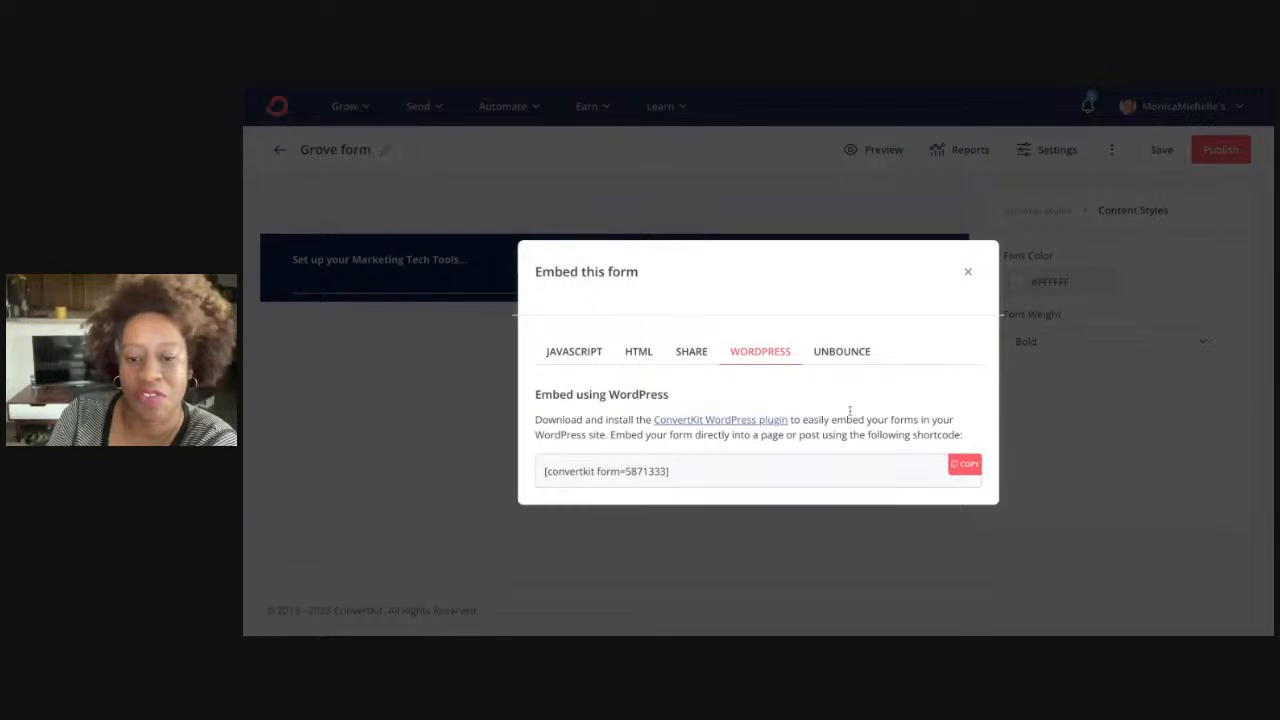
{"action": "left_click", "coordinate": [967, 271]}
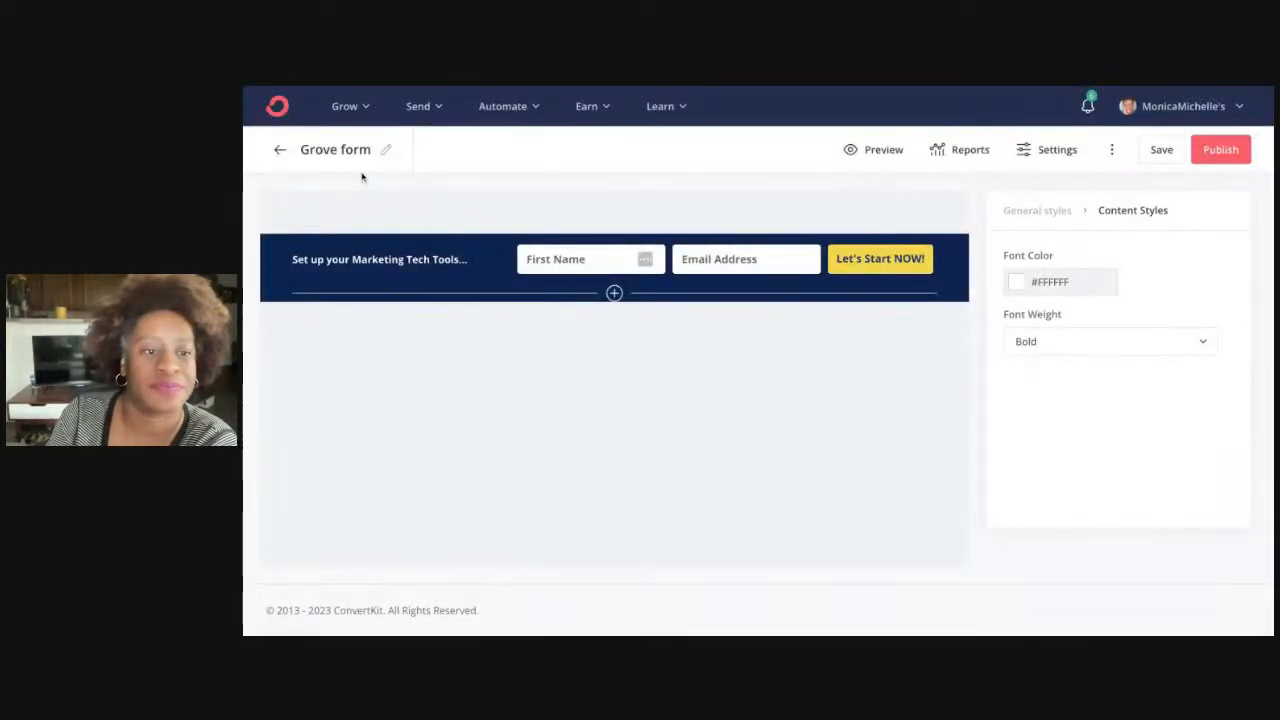
{"action": "left_click", "coordinate": [386, 151]}
Rename the form from 'Grove form' to 'Marketing Tech Tools' and publish it again
{"action": "key", "text": "shift+Left"}
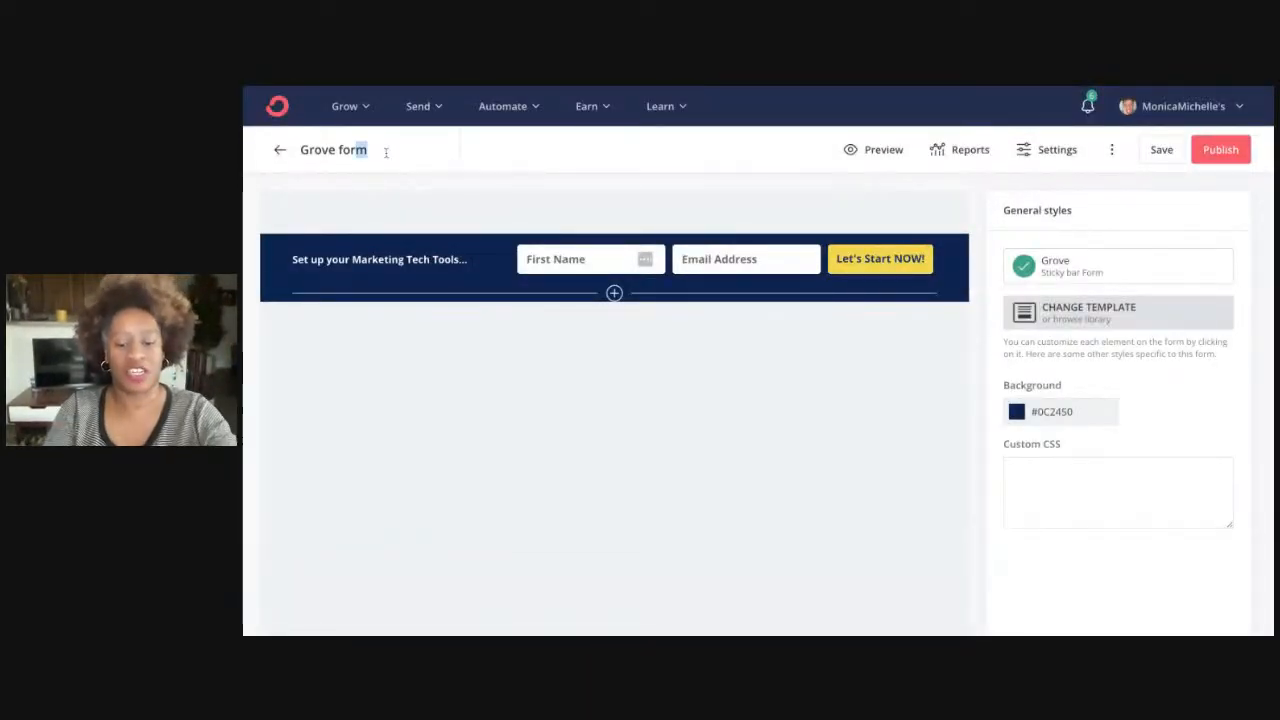
{"action": "type", "text": "Marketing Tec"}
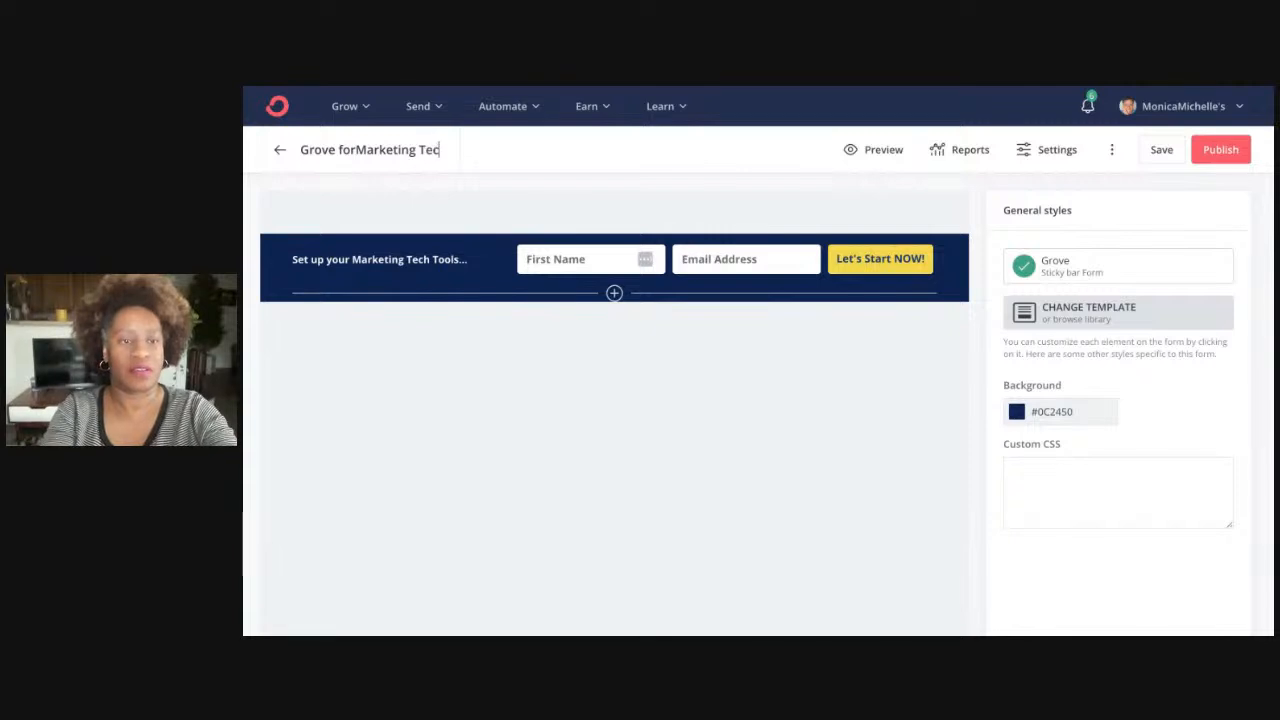
{"action": "type", "text": "h Tools"}
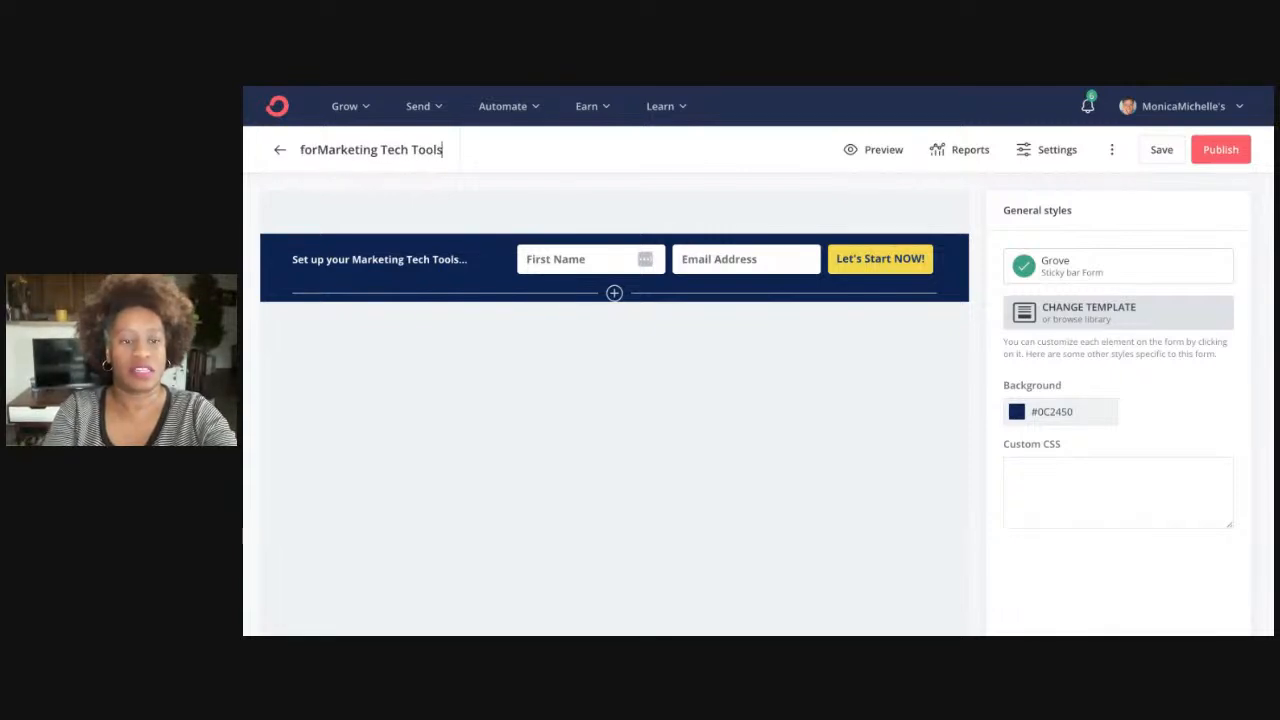
{"action": "key", "text": "Home"}
{"action": "key", "text": "shift+Right"}
{"action": "key", "text": "shift+Right"}
{"action": "key", "text": "shift+Right"}
{"action": "key", "text": "shift+Right"}
{"action": "key", "text": "shift+Right"}
{"action": "key", "text": "shift+Right"}
{"action": "key", "text": "shift+Right"}
{"action": "key", "text": "shift+Right"}
{"action": "key", "text": "shift+Right"}
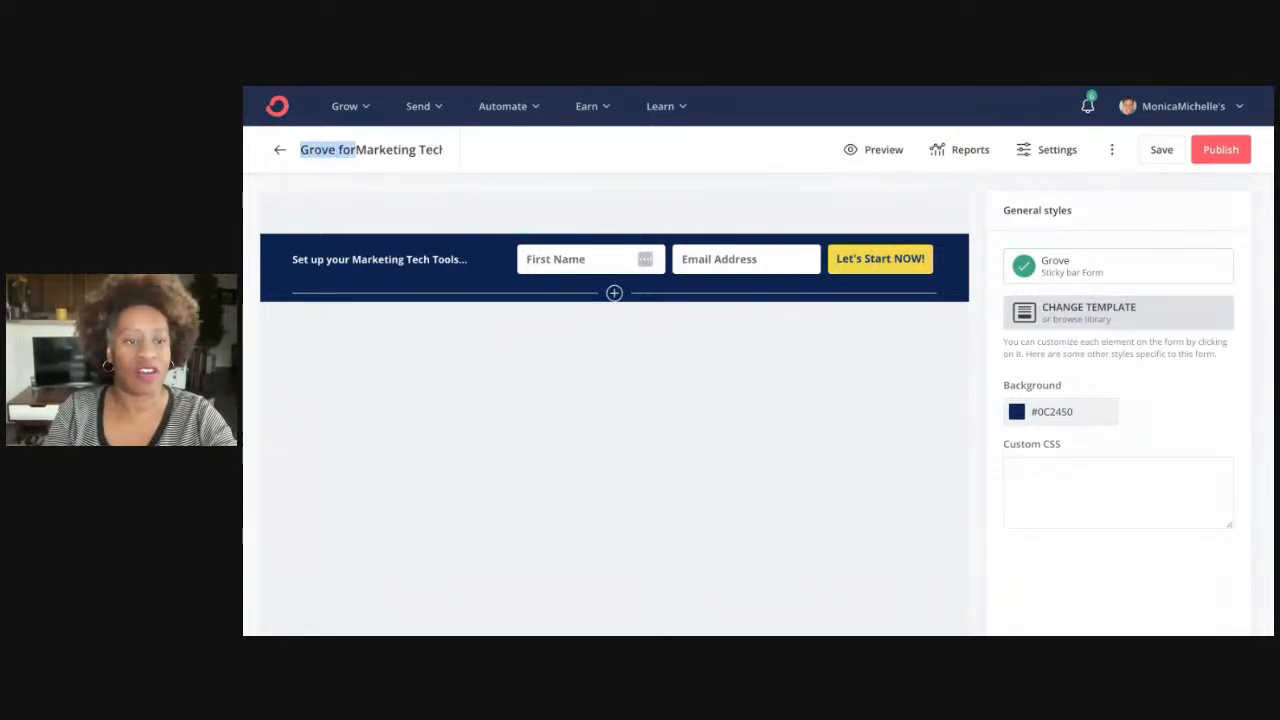
{"action": "key", "text": "BackSpace"}
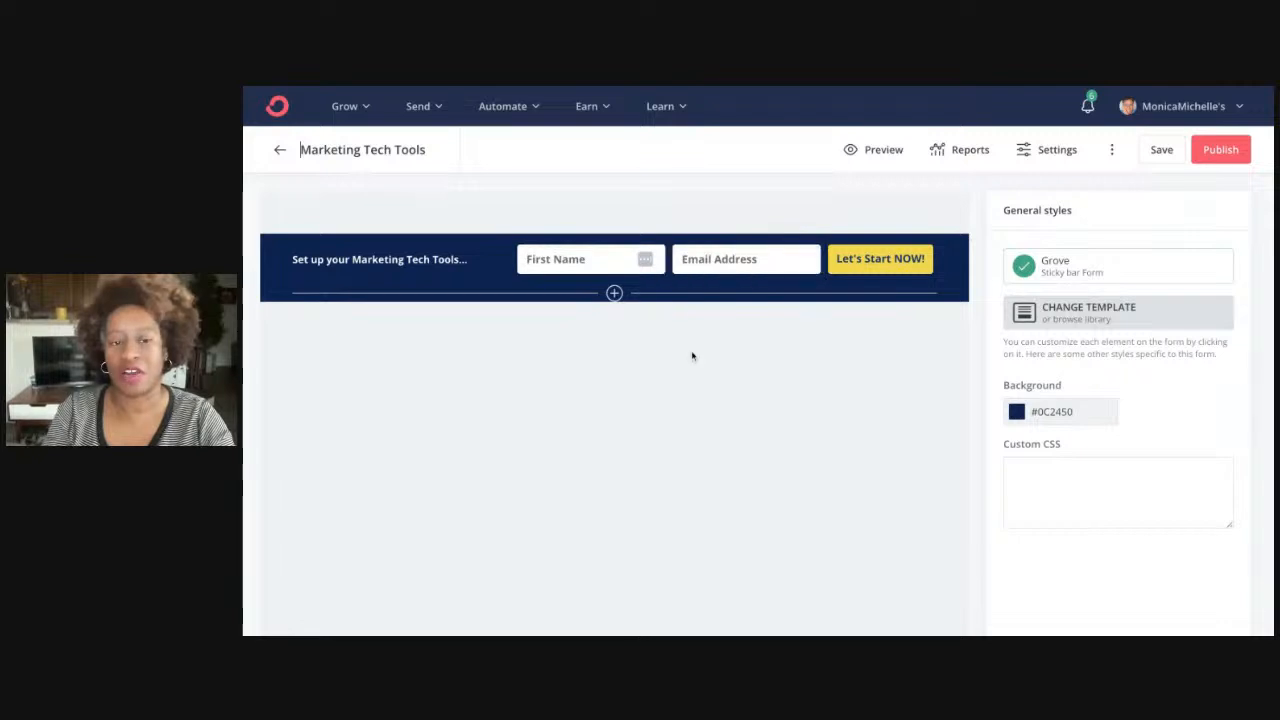
{"action": "left_click", "coordinate": [694, 399]}
{"action": "left_click", "coordinate": [1220, 150]}
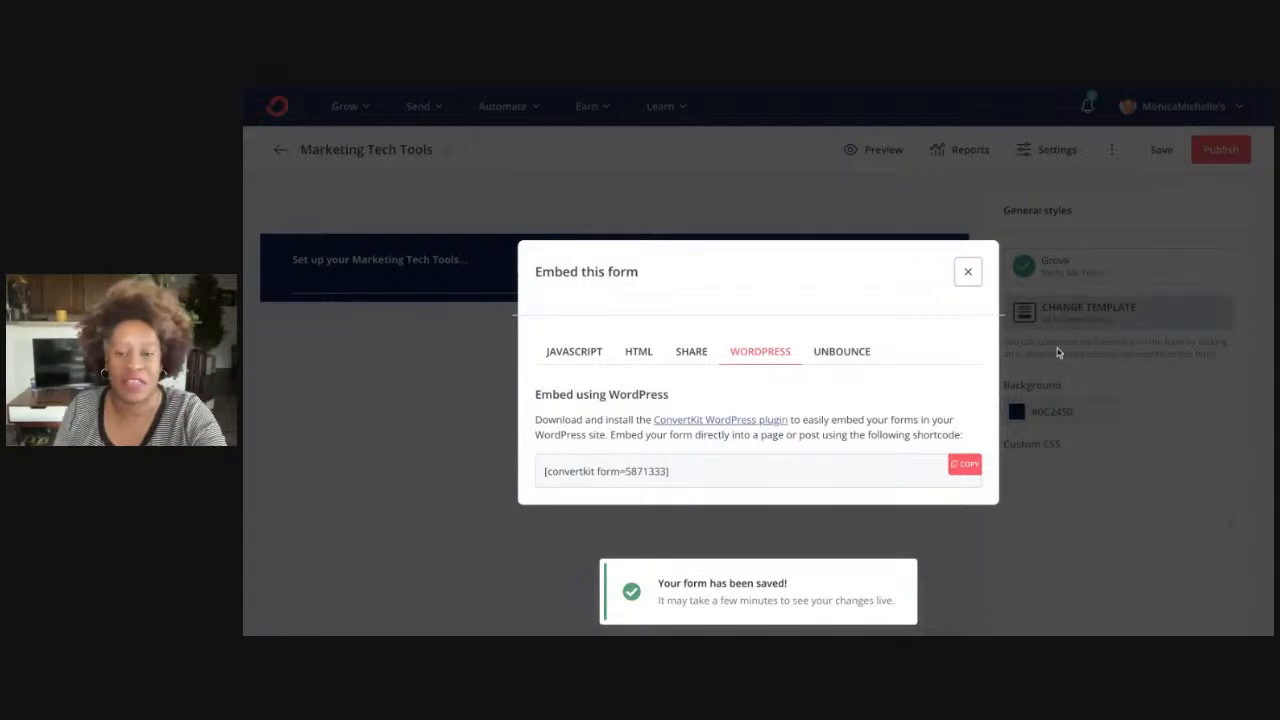
{"action": "left_click", "coordinate": [967, 279]}
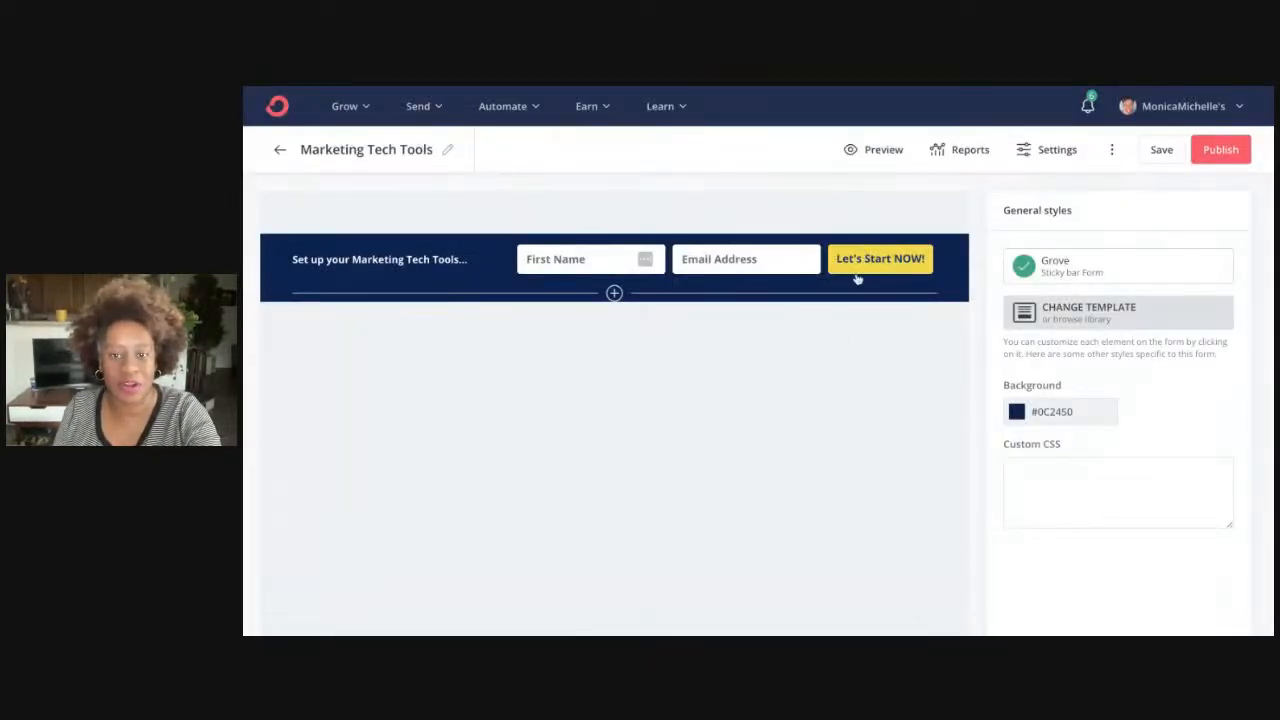
Preview the form, submit a test signup with a sample first name and e-mail, then exit
{"action": "left_click", "coordinate": [895, 149]}
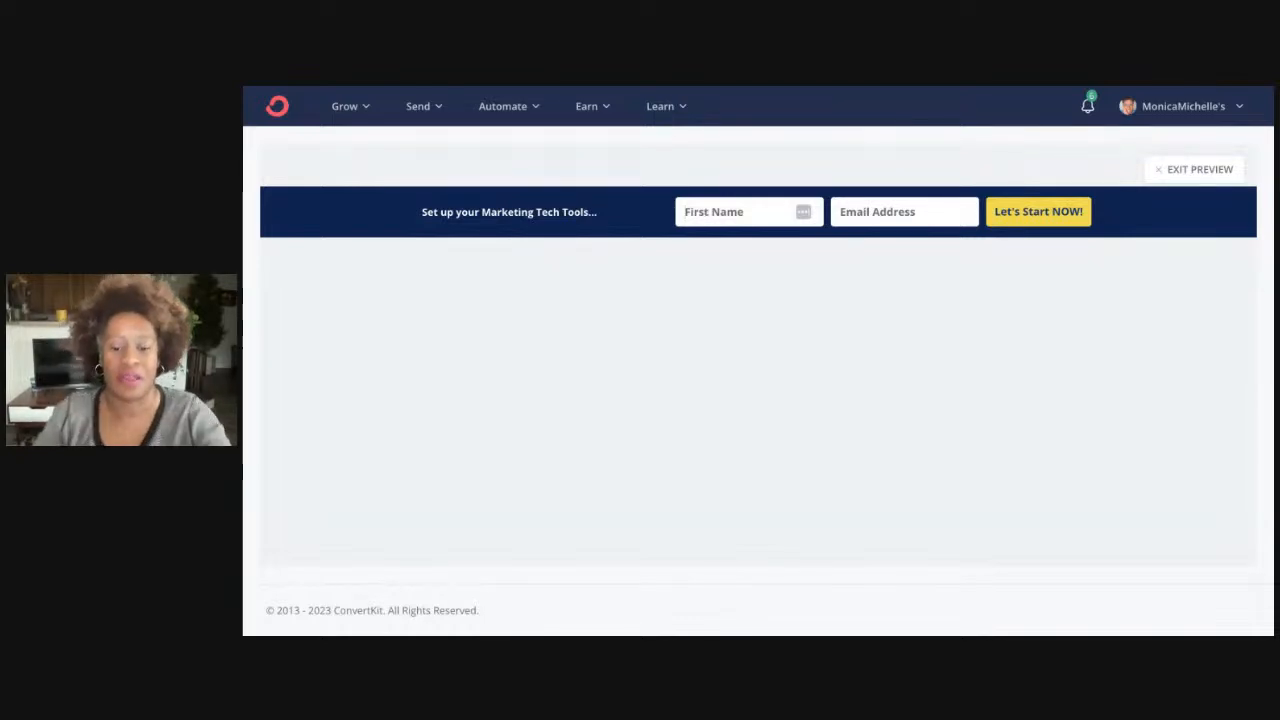
{"action": "type", "text": "Monica"}
{"action": "key", "text": "Tab"}
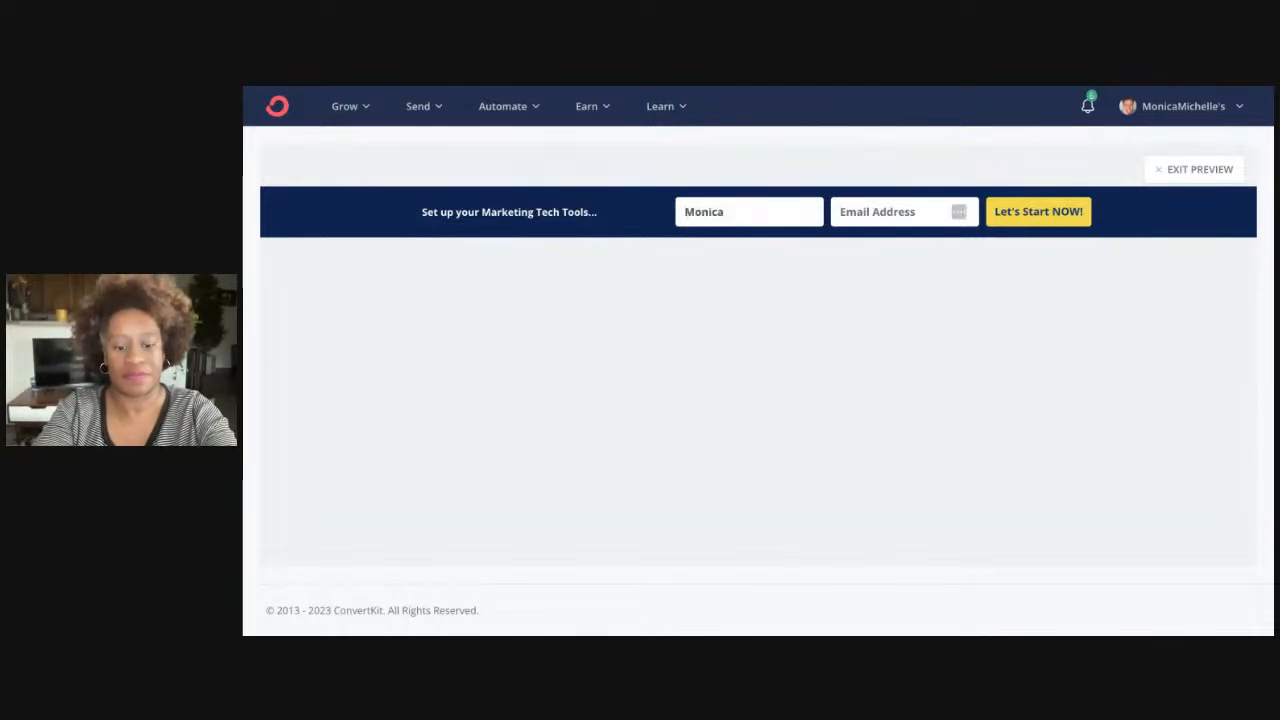
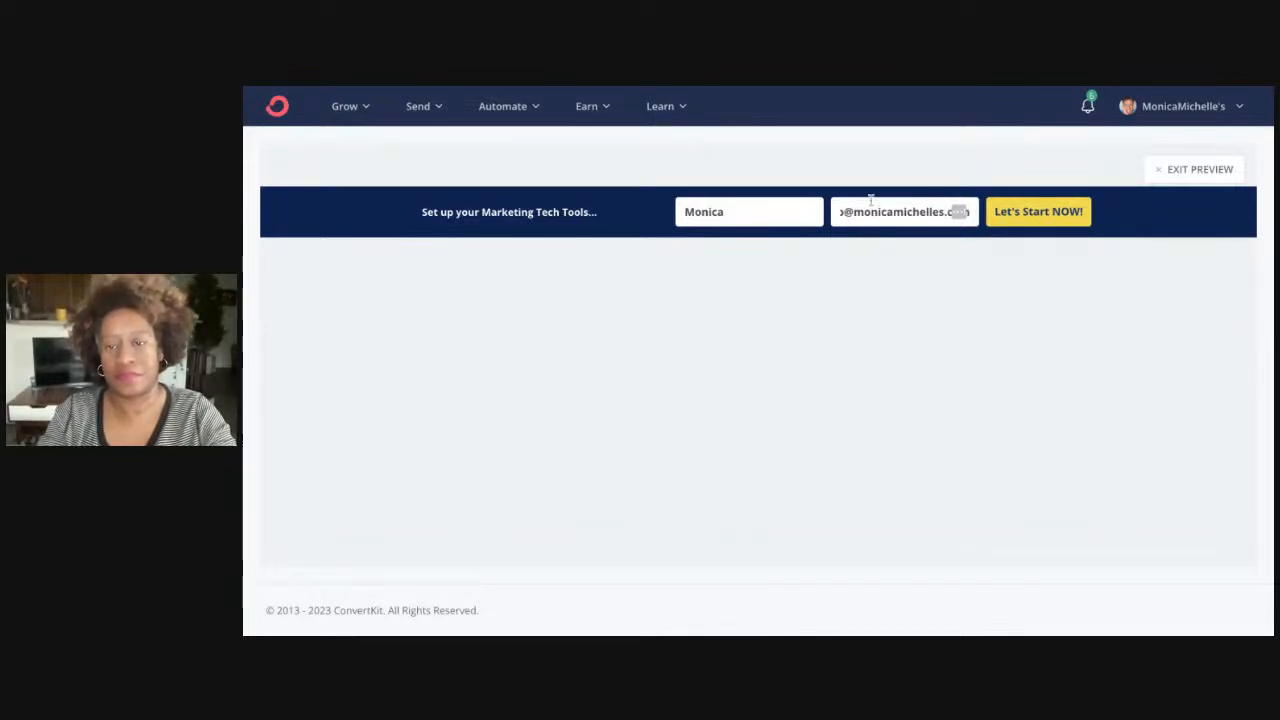
{"action": "left_click", "coordinate": [1050, 222]}
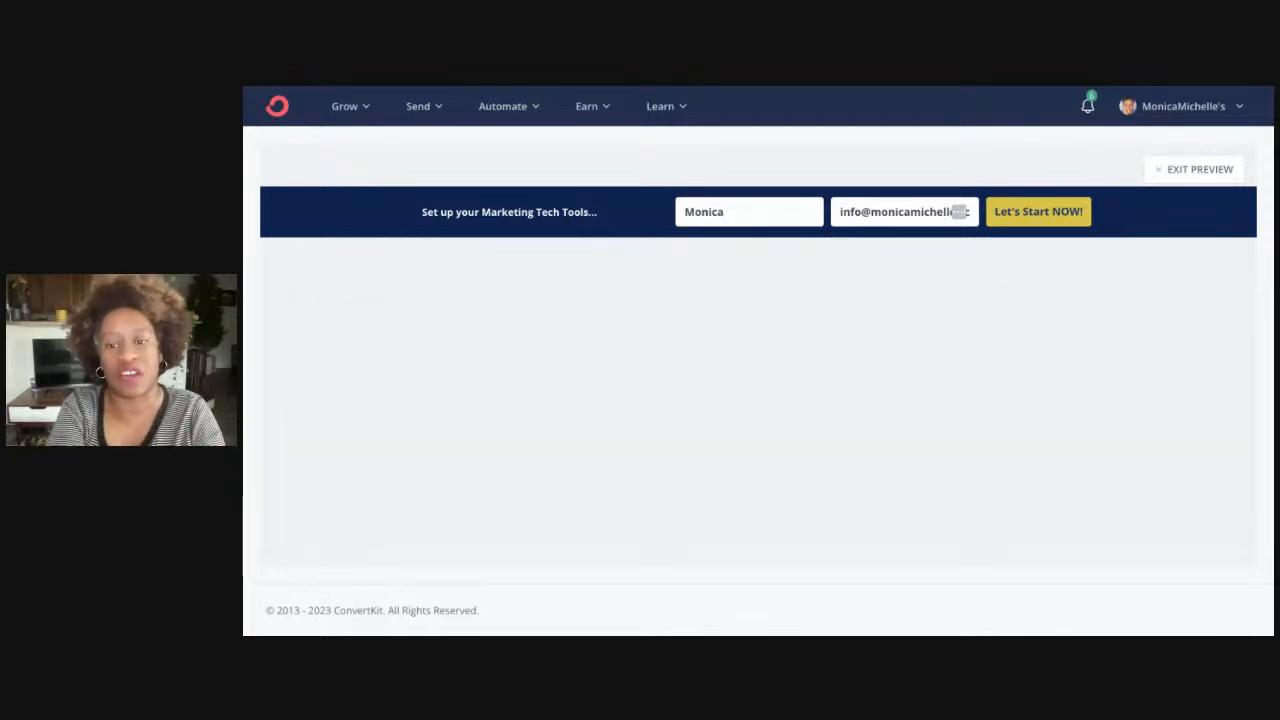
{"action": "left_click", "coordinate": [1160, 170]}
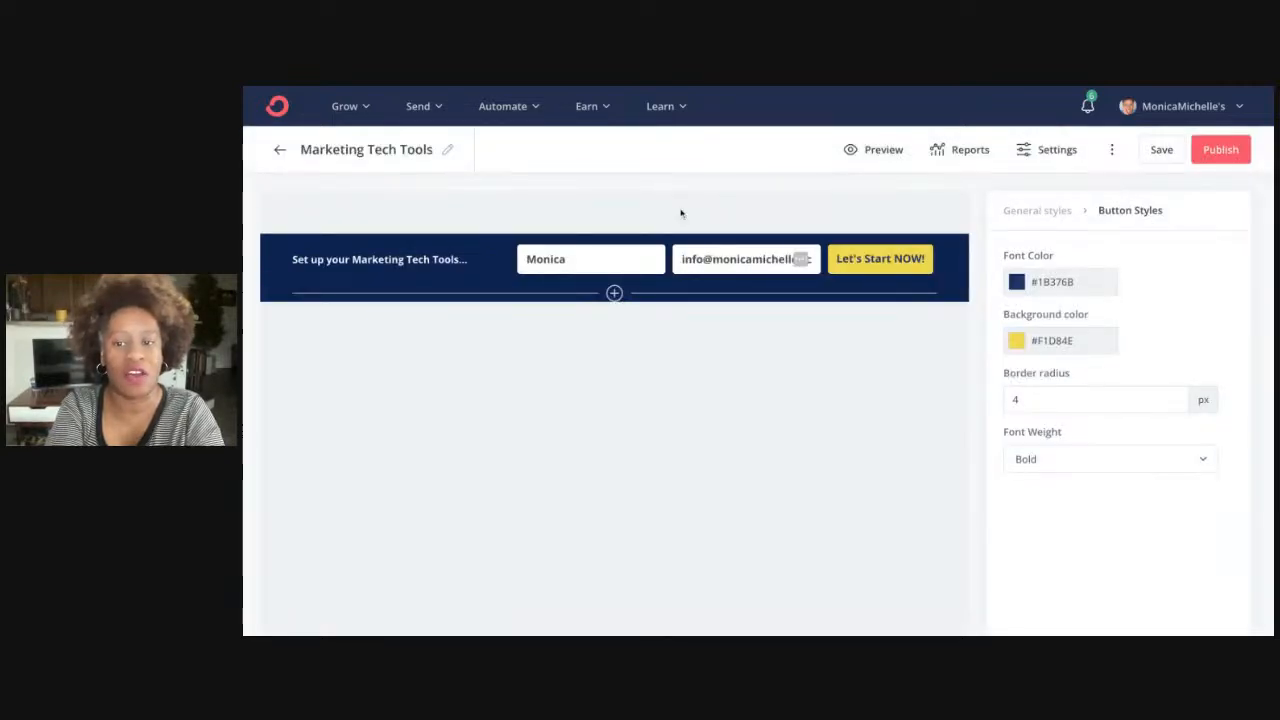
Publish the Marketing Tech Tools form again and close the embed code window
{"action": "left_click", "coordinate": [1215, 150]}
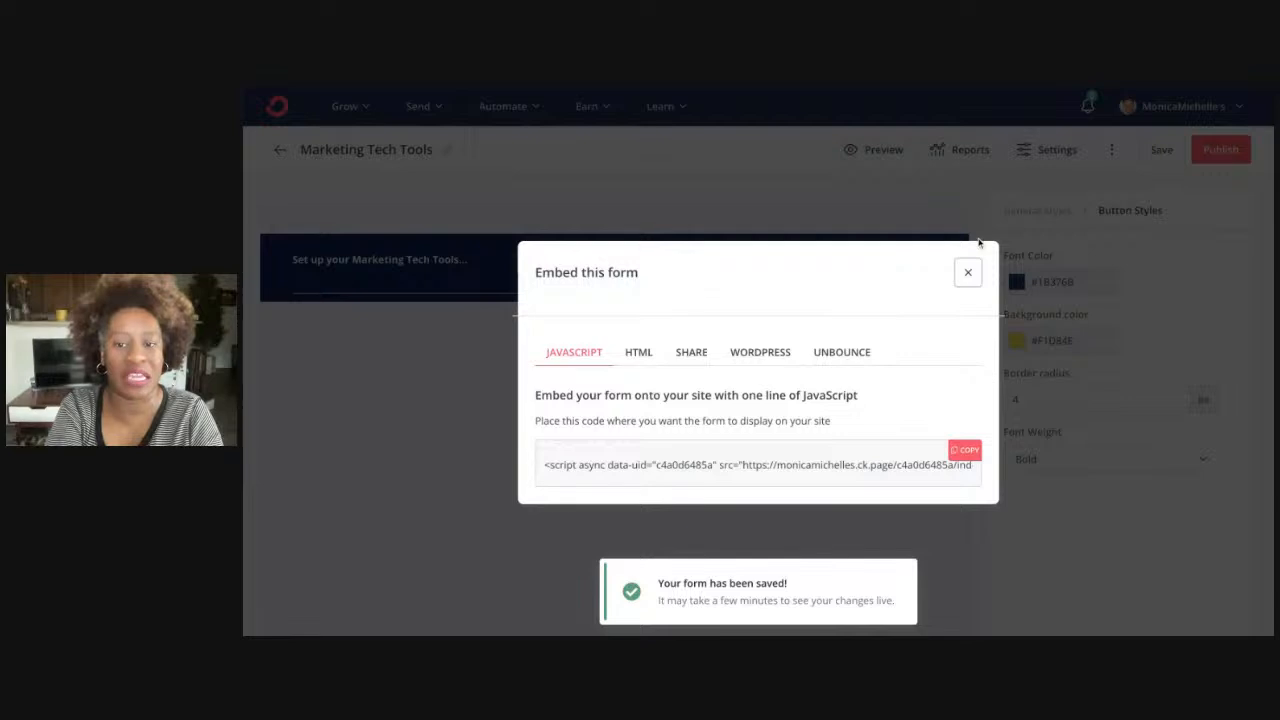
{"action": "left_click", "coordinate": [968, 272]}
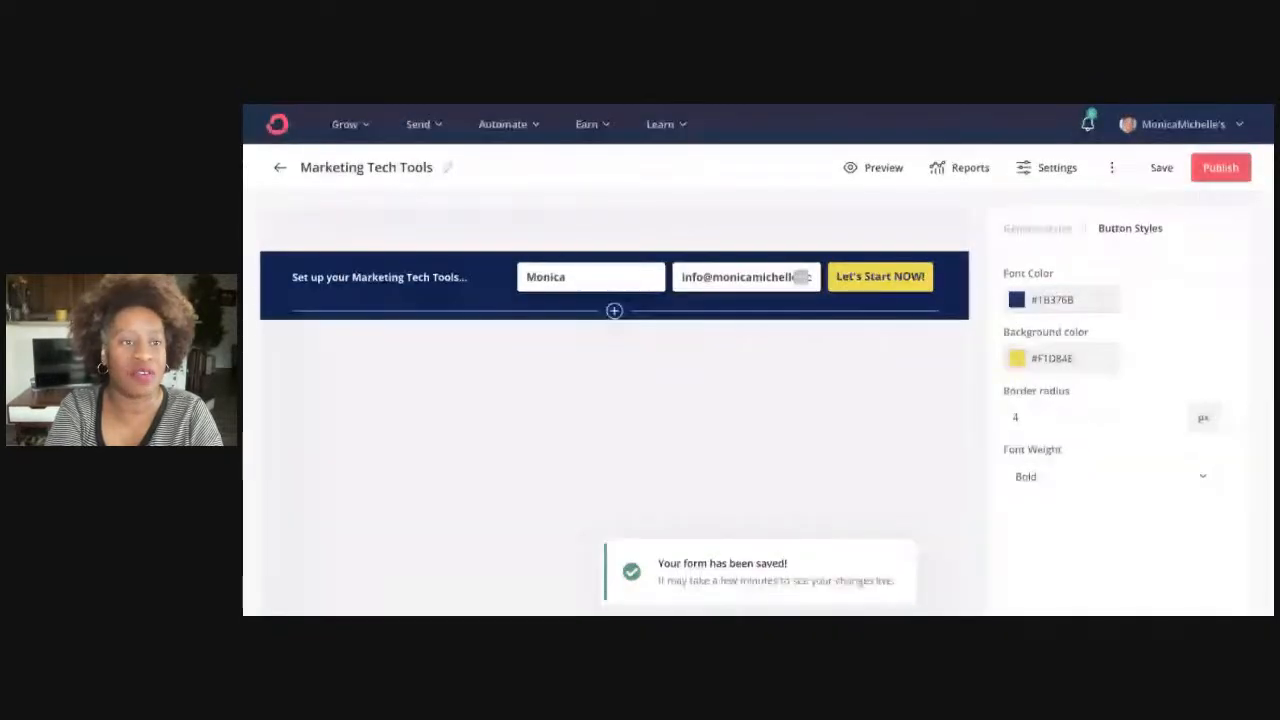